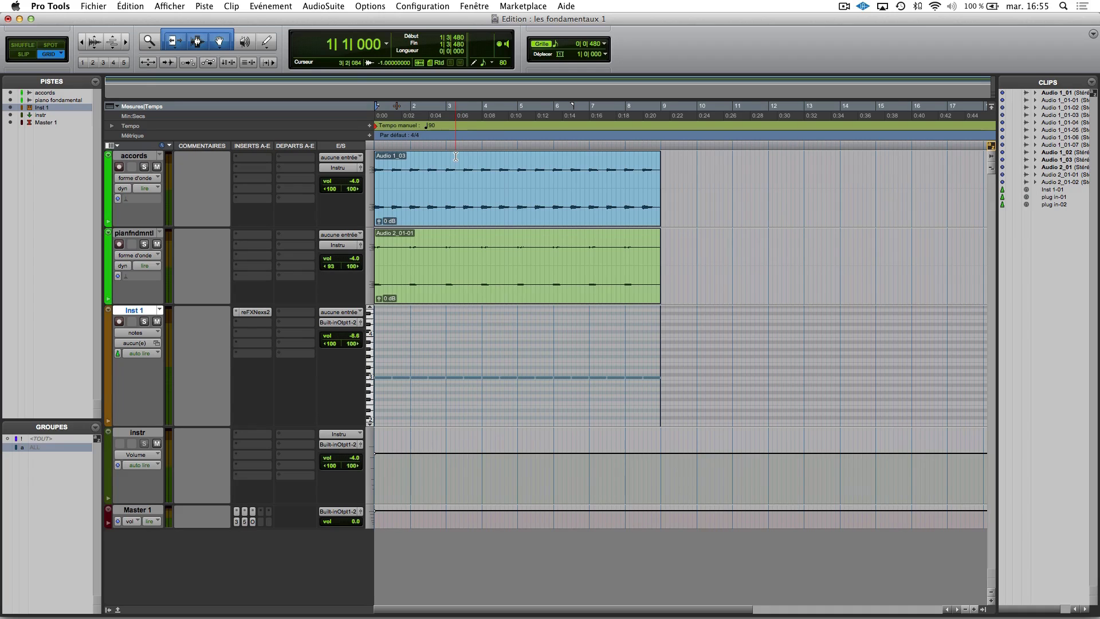
Step: Set the grid resolution to 1 mesure
left_click(473, 188)
left_click(556, 46)
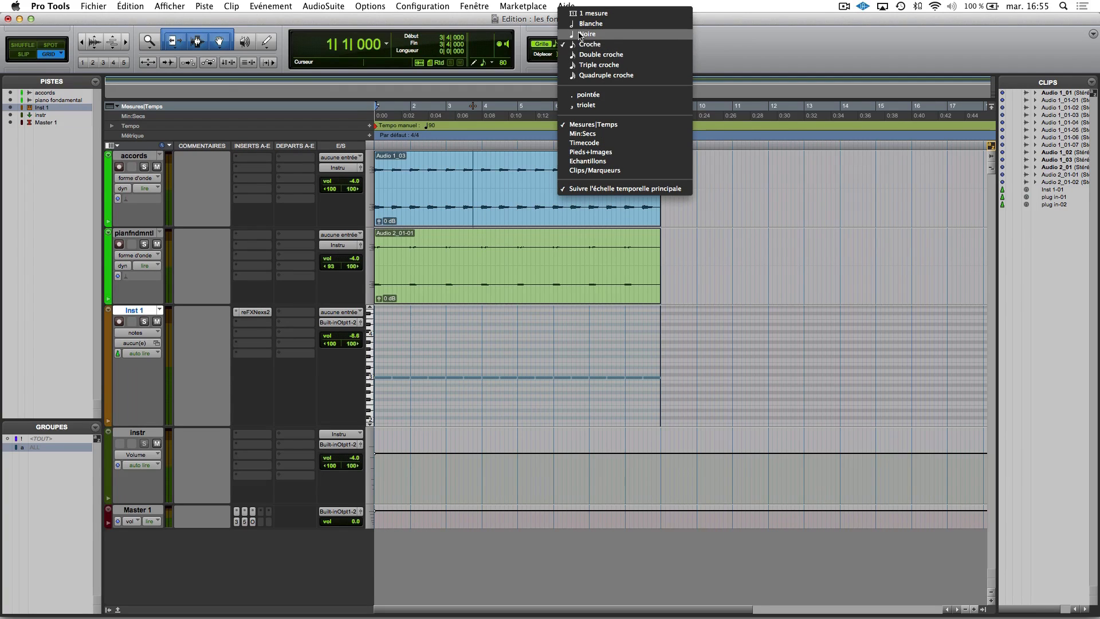
left_click(590, 13)
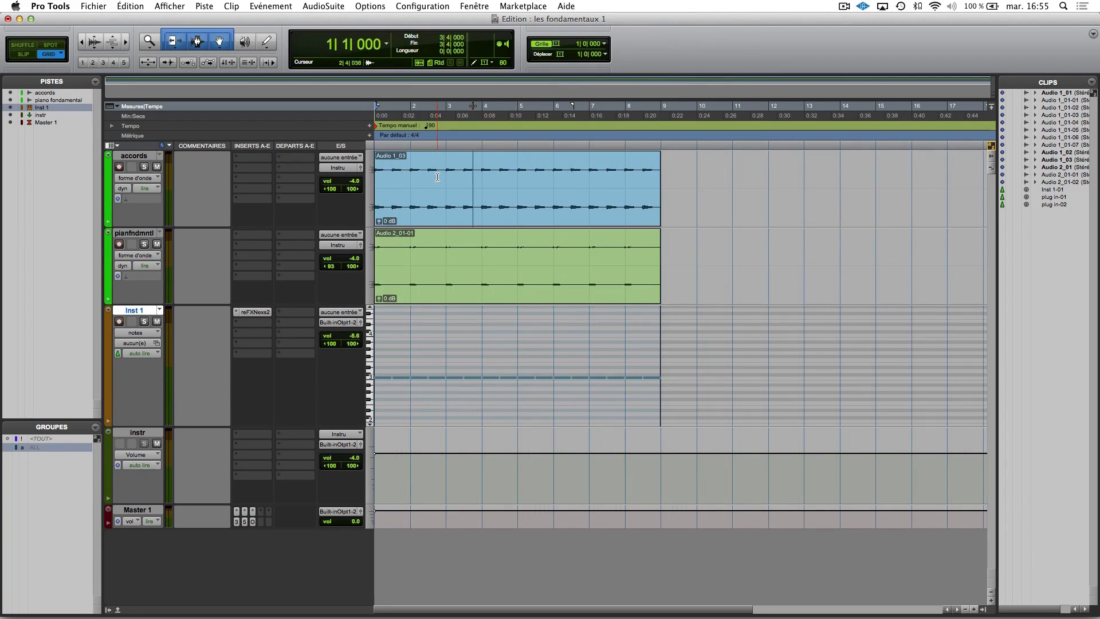
Step: Split the clip on the accords track at bar 5
left_click(510, 189)
left_click(428, 166)
left_click(507, 212)
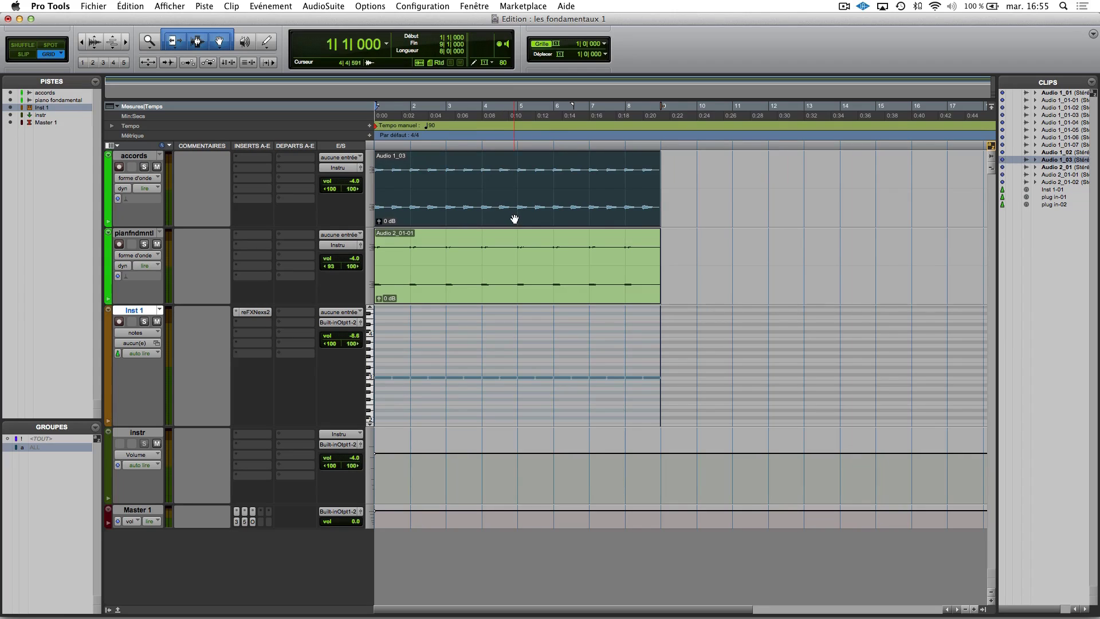
left_click(514, 202)
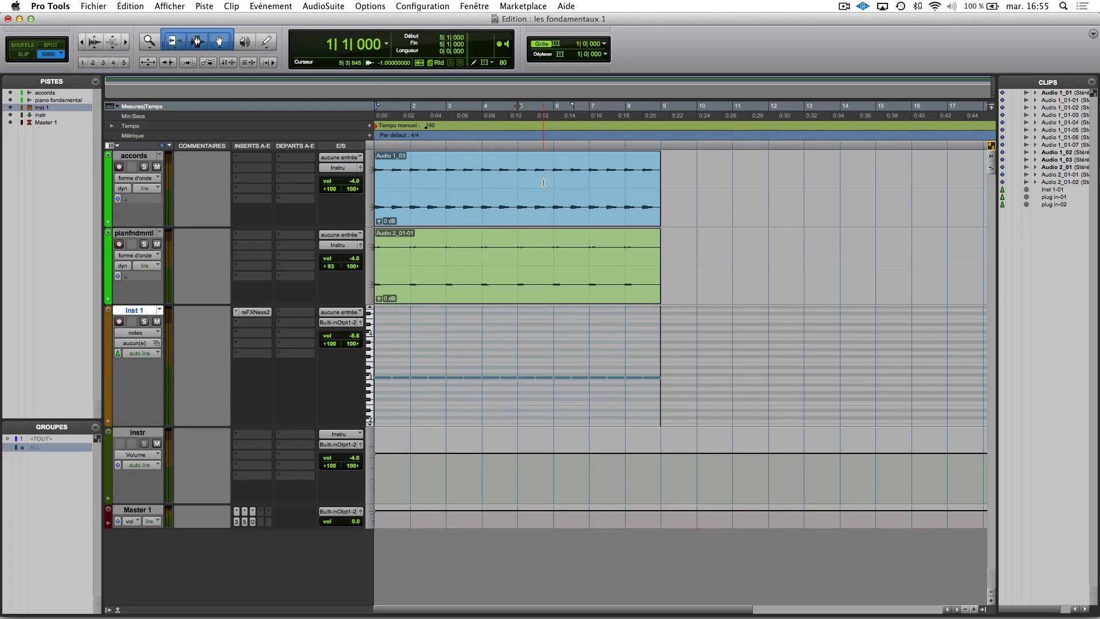
key("super+e")
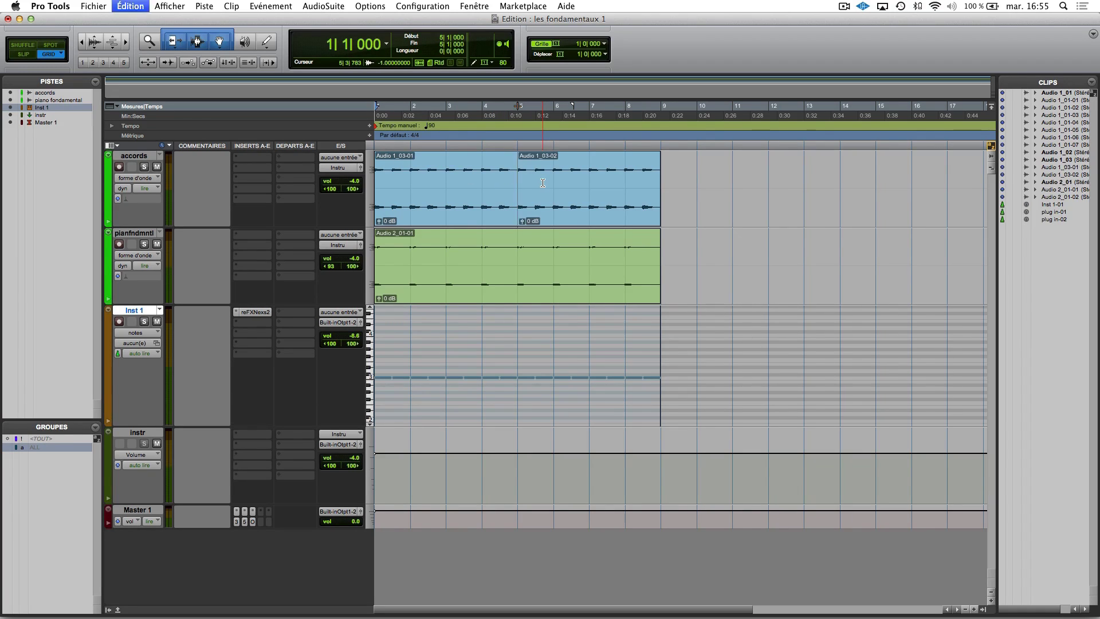
Step: Move the second accords clip one bar at a time along the grid until it starts at bar 8
left_click_drag(544, 203, 588, 207)
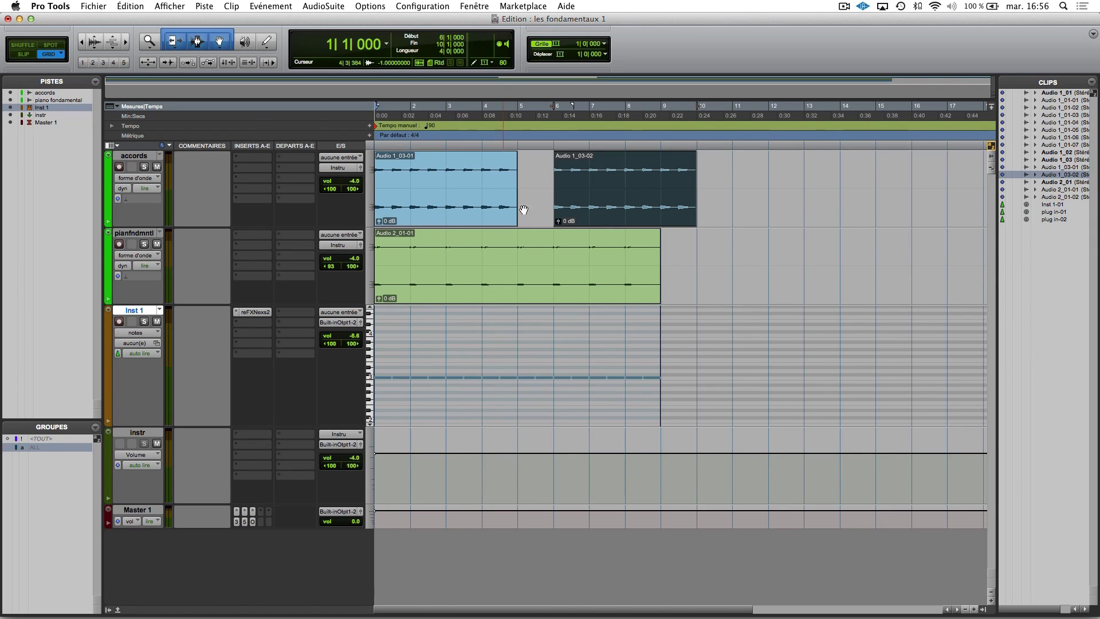
mouse_move(599, 218)
left_mouse_down()
mouse_move(658, 216)
mouse_move(577, 213)
mouse_move(594, 215)
left_mouse_up()
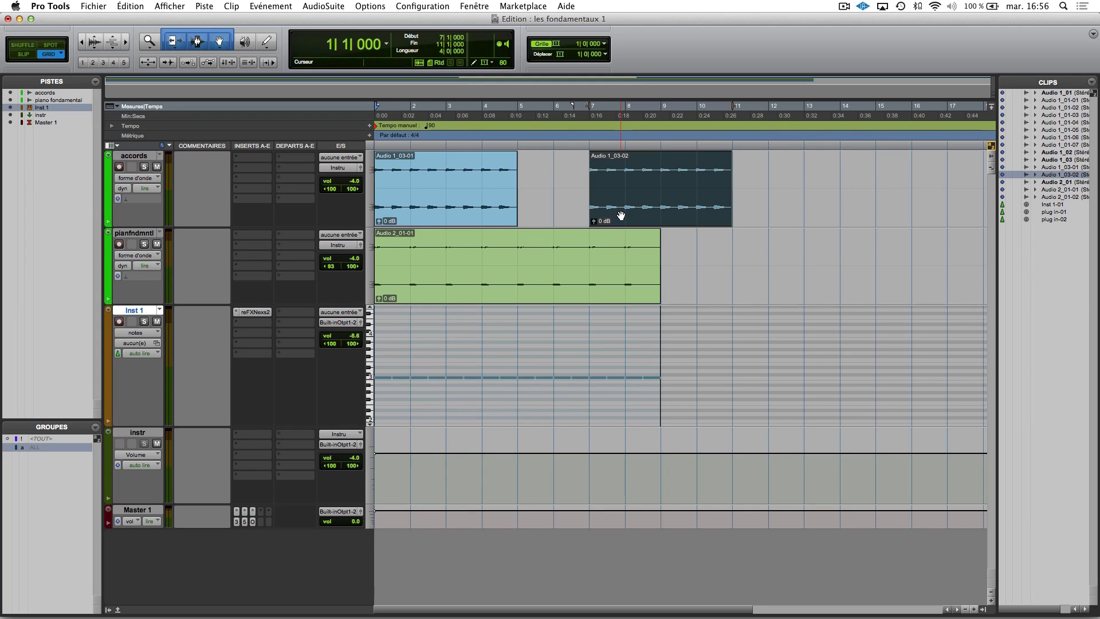
left_click_drag(621, 215, 653, 212)
Step: Switch to Slip mode and move the second accords clip freely to start at about 7|2|422
left_click(19, 56)
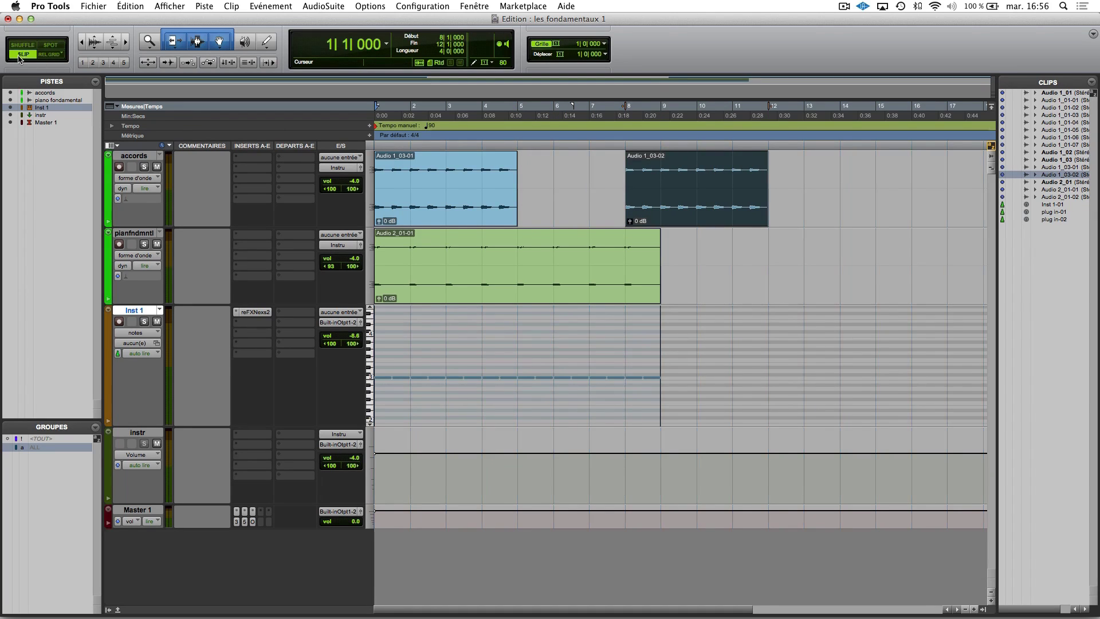
left_click(50, 55)
left_click(23, 54)
left_click_drag(637, 216, 621, 214)
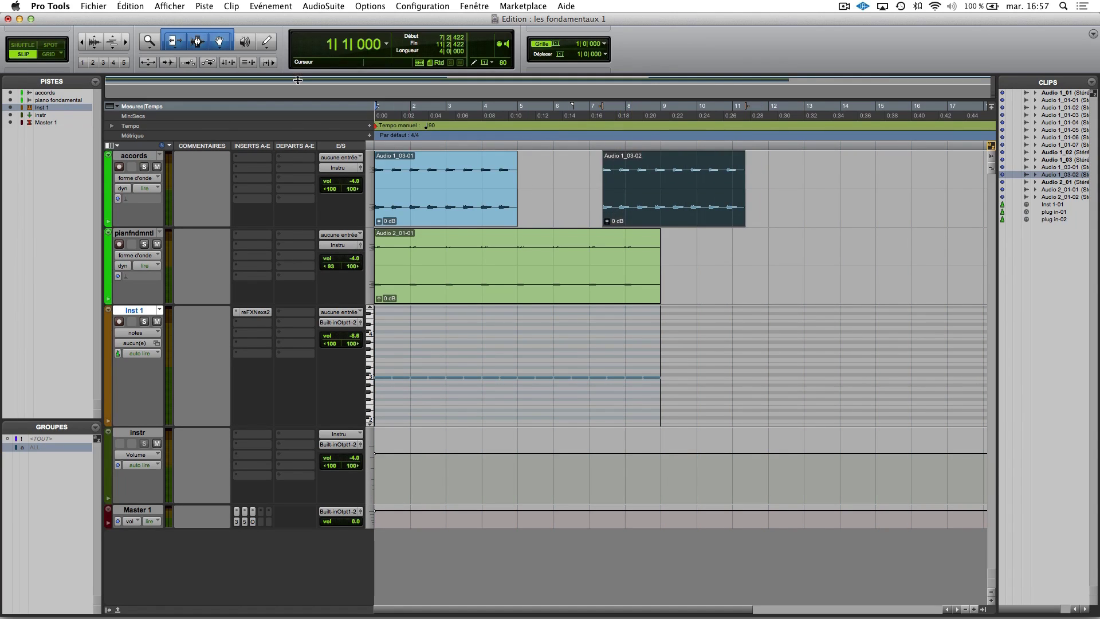
Step: Switch to Shuffle mode and pull the second accords clip back against the end of the first one
left_click(23, 44)
mouse_move(641, 216)
left_mouse_down()
mouse_move(554, 216)
mouse_move(710, 211)
mouse_move(561, 207)
left_mouse_up()
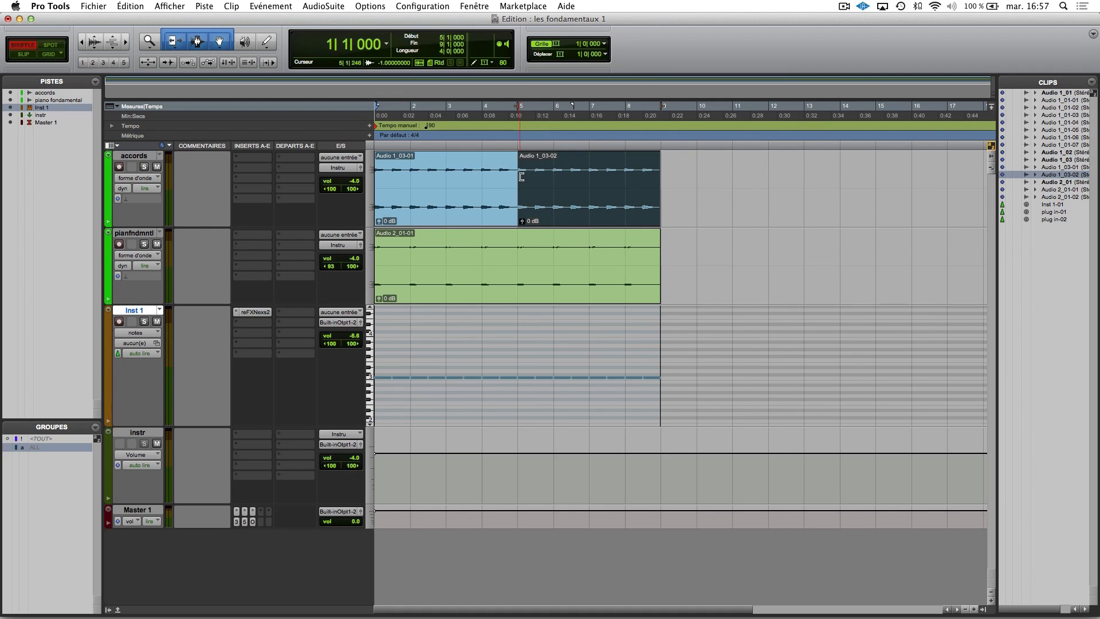
Step: Examine the junction between the two accords clips at bar 5 up close and return to the full overview
key("super+bracketright")
key("super+bracketright")
key("super+bracketright")
key("super+bracketright")
key("super+bracketright")
key("super+bracketright")
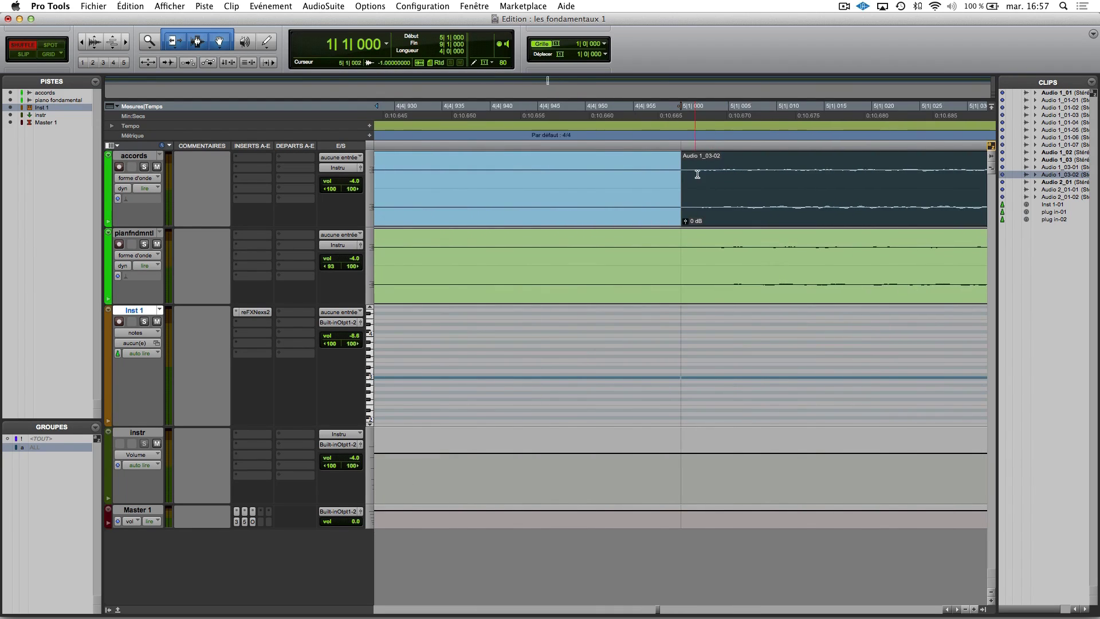
key("super+bracketleft")
key("super+bracketleft")
key("super+bracketleft")
key("super+bracketleft")
key("super+bracketleft")
key("super+bracketleft")
key("super+bracketleft")
key("super+bracketleft")
key("super+bracketleft")
key("super+bracketleft")
key("super+bracketleft")
key("super+bracketright")
key("super+bracketright")
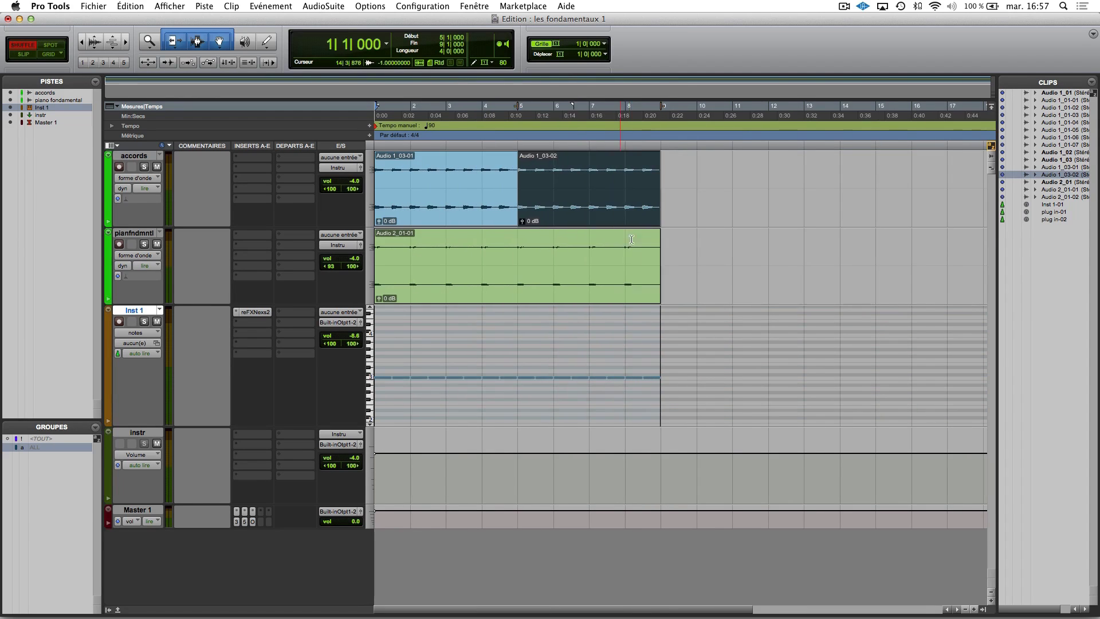
key("super+bracketleft")
Step: Switch to Slip mode and move the second accords clip far along the timeline to about 16|4|100
left_click(48, 54)
left_click(23, 54)
left_click_drag(574, 212, 974, 205)
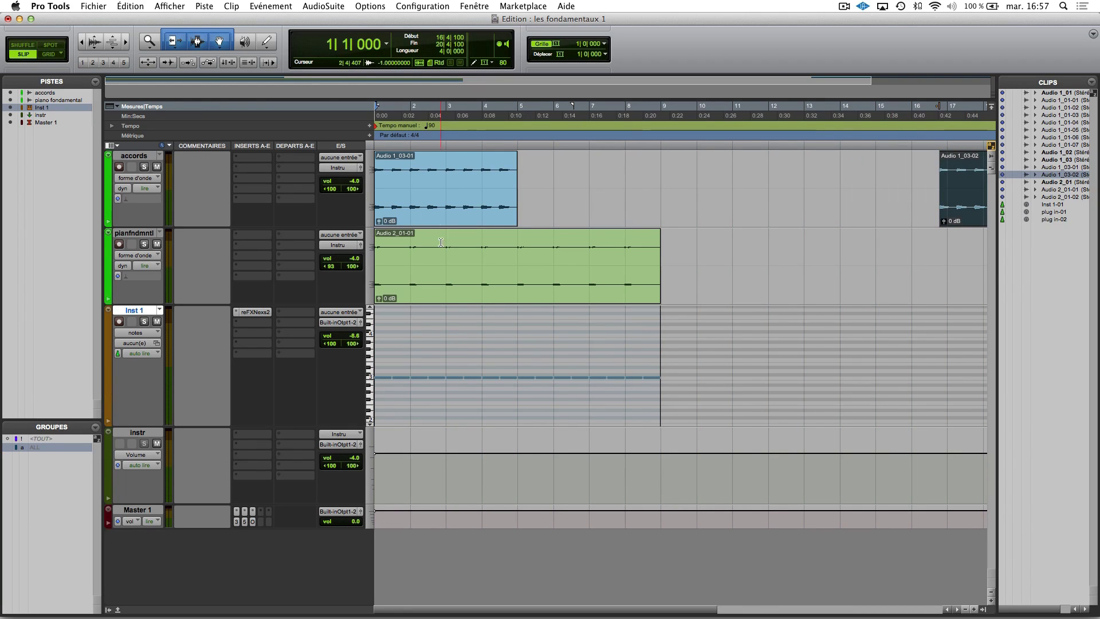
Step: Use Shuffle mode to bring the distant accords clip back directly behind the first one
key("F1")
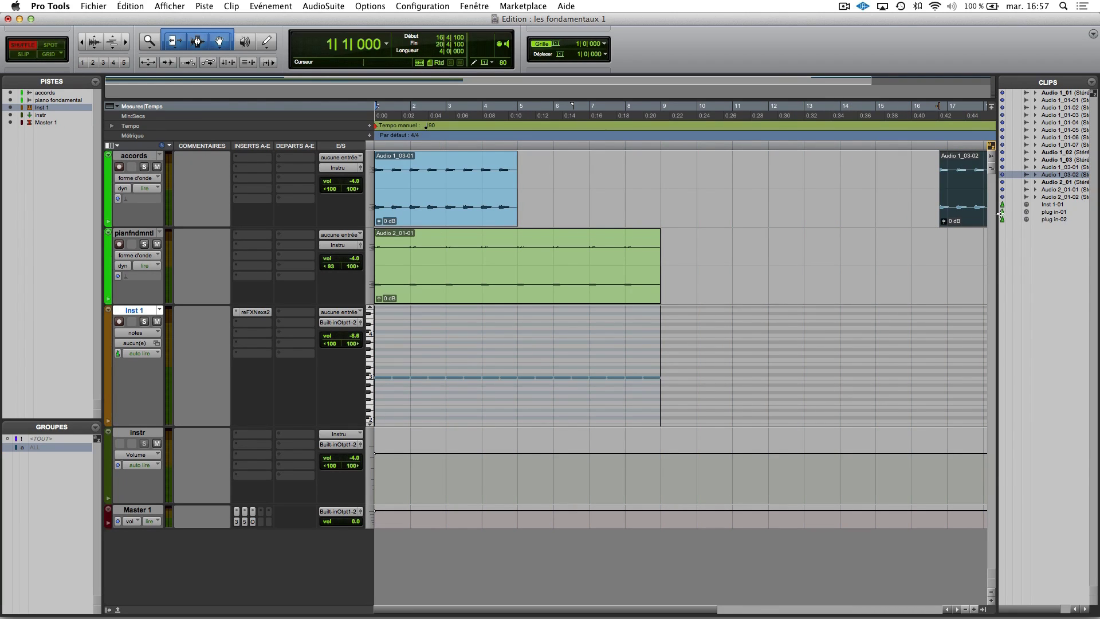
left_click_drag(977, 215, 767, 213)
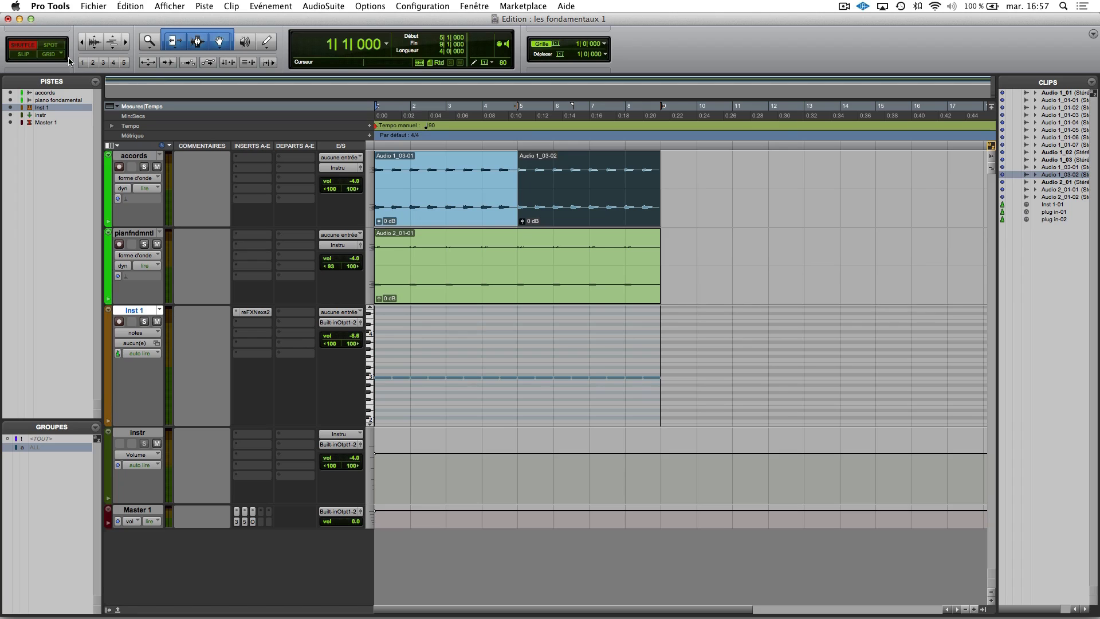
Step: Move the second accords clip to bar 11 in Grid mode and switch the edit mode to Spot
left_click(49, 54)
left_click_drag(590, 207, 805, 208)
left_click(51, 45)
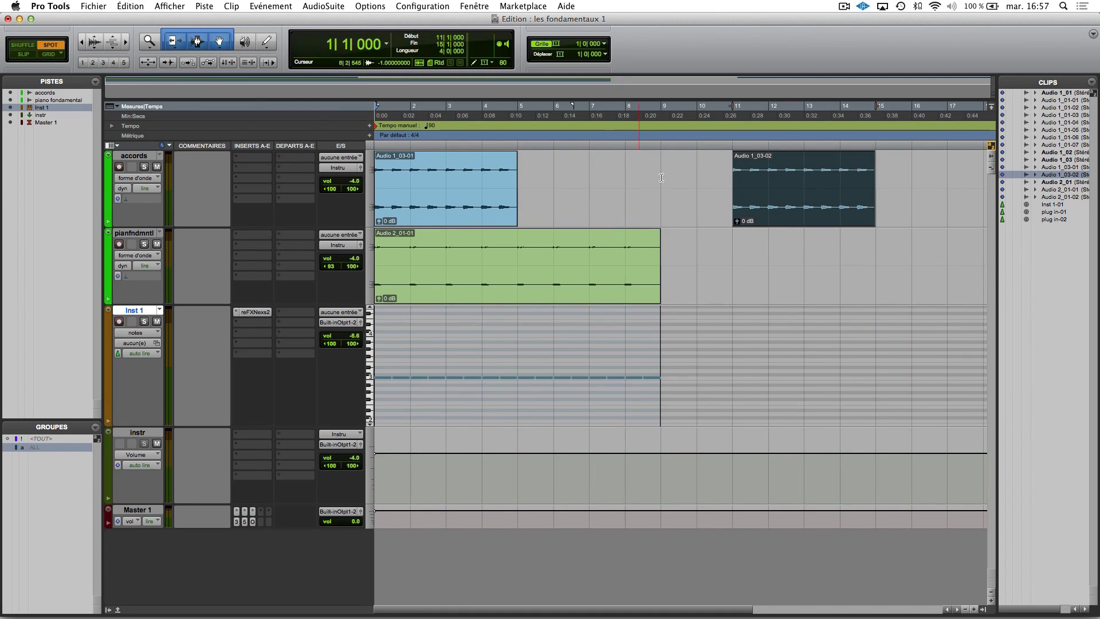
Step: Try spotting the second accords clip with its end at bar 6, and undo the move
left_click(774, 207)
left_click(590, 239)
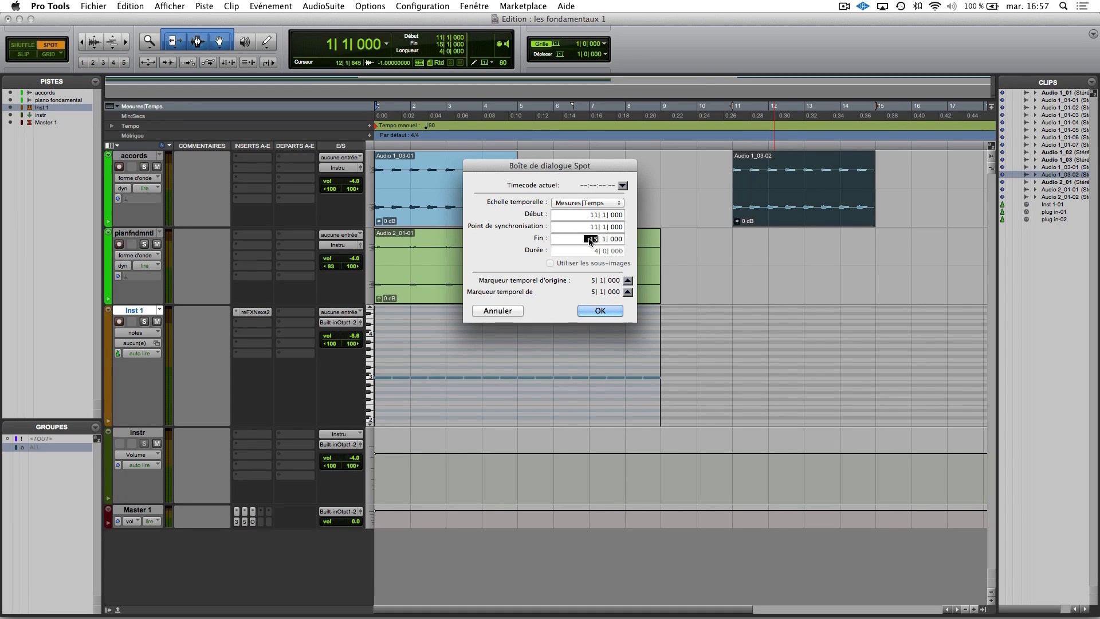
type("16")
key("Return")
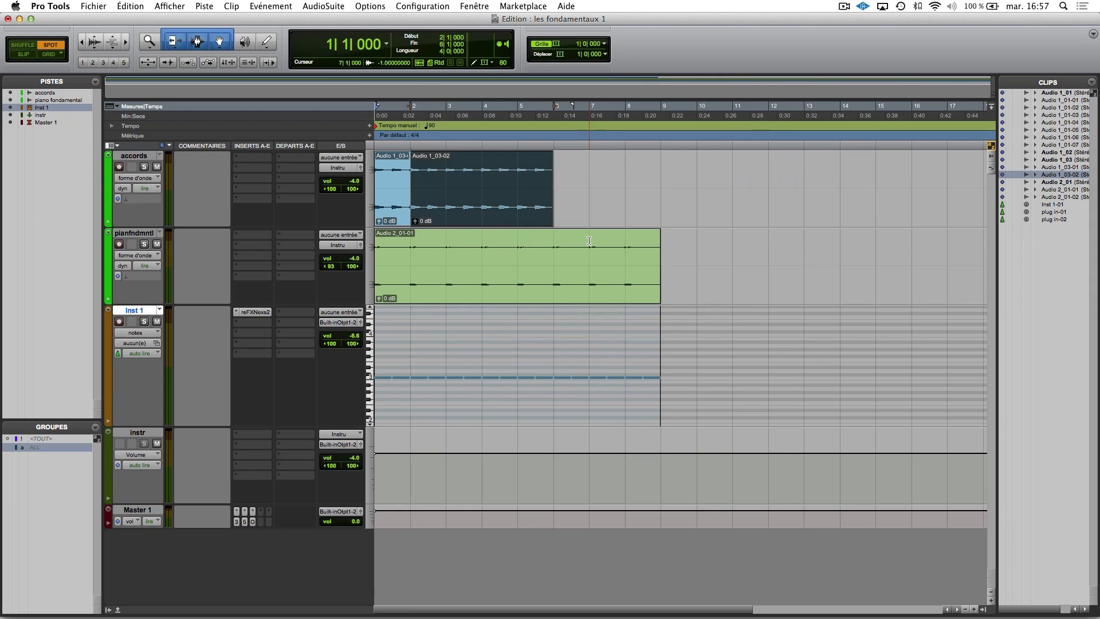
key("super+z")
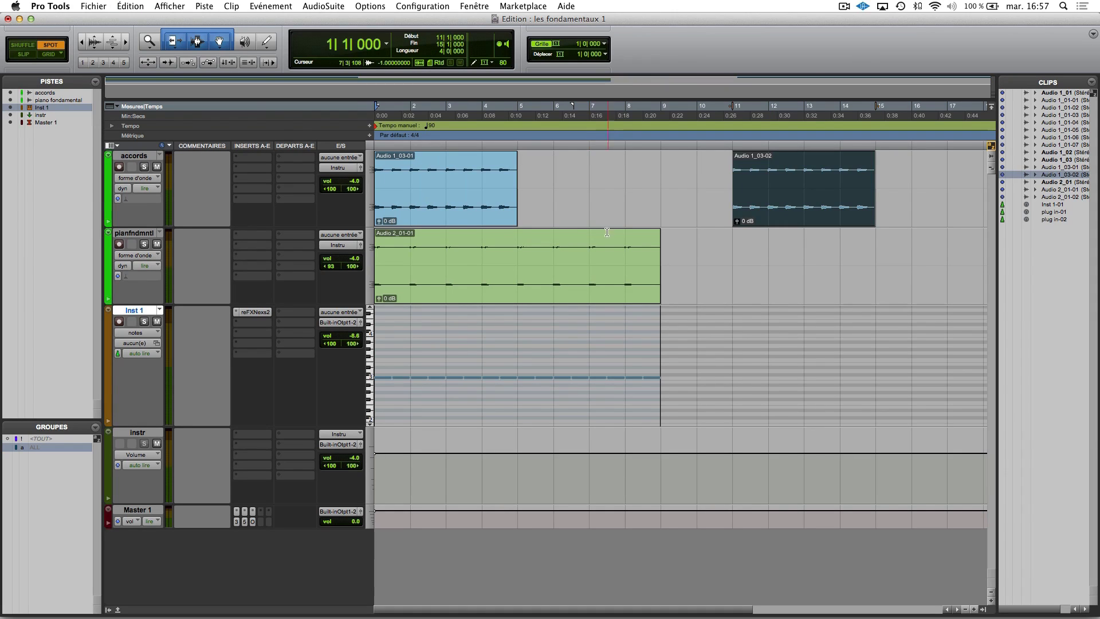
Step: Spot the second accords clip with its end at bar 7, and undo the move
left_click(803, 206)
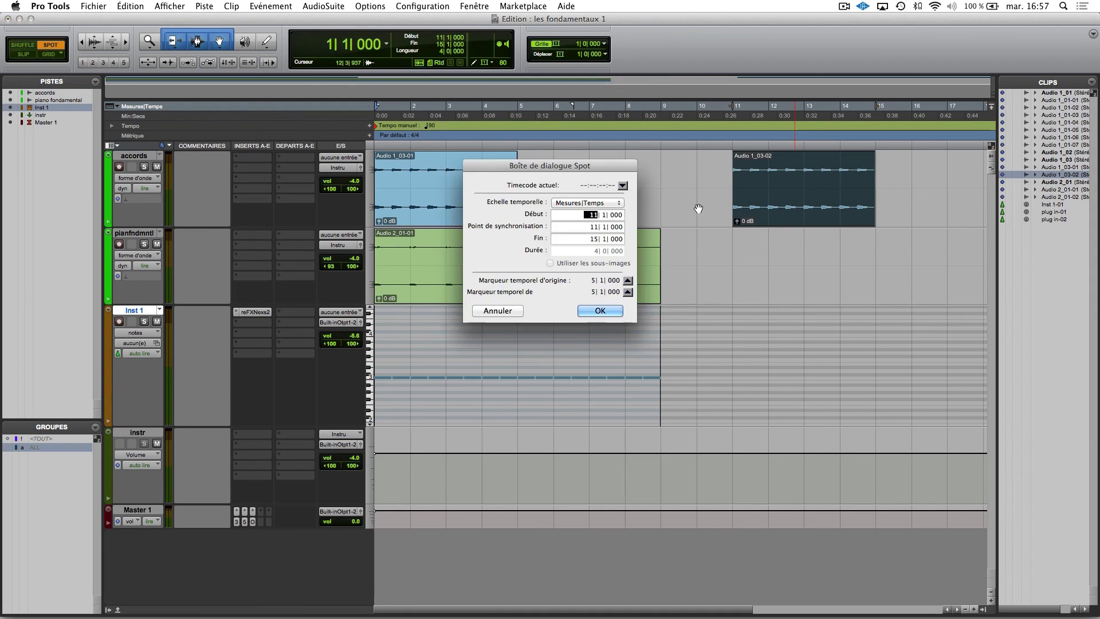
left_click(596, 239)
left_click(592, 214)
key("Tab")
key("Tab")
type("7")
key("Return")
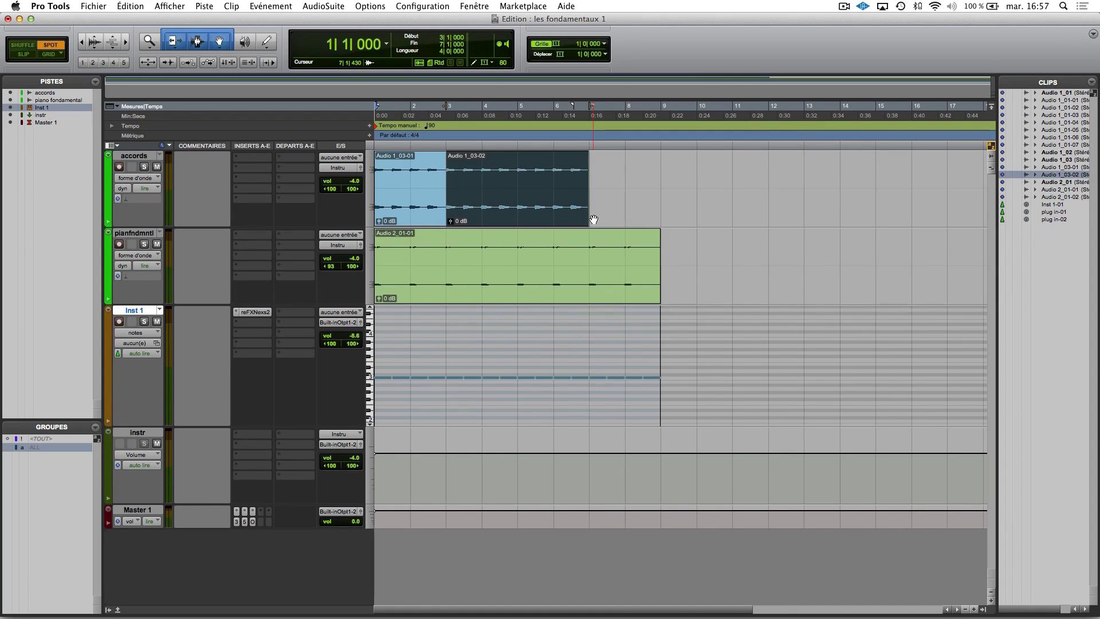
key("super+z")
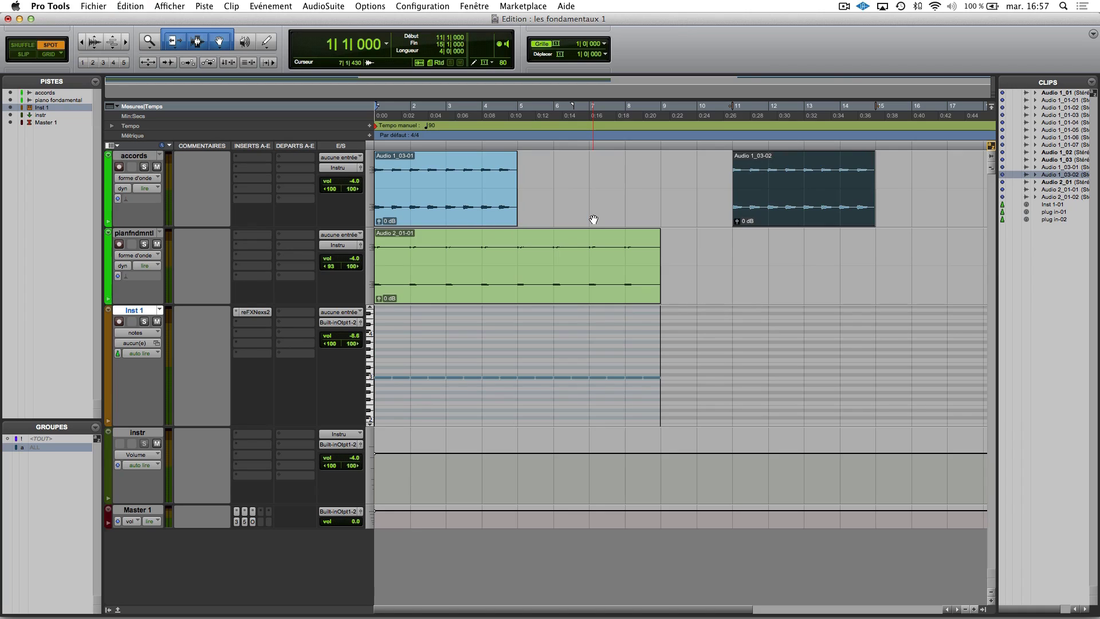
Step: Spot the second accords clip so that it ends at bar 9
left_click(779, 203)
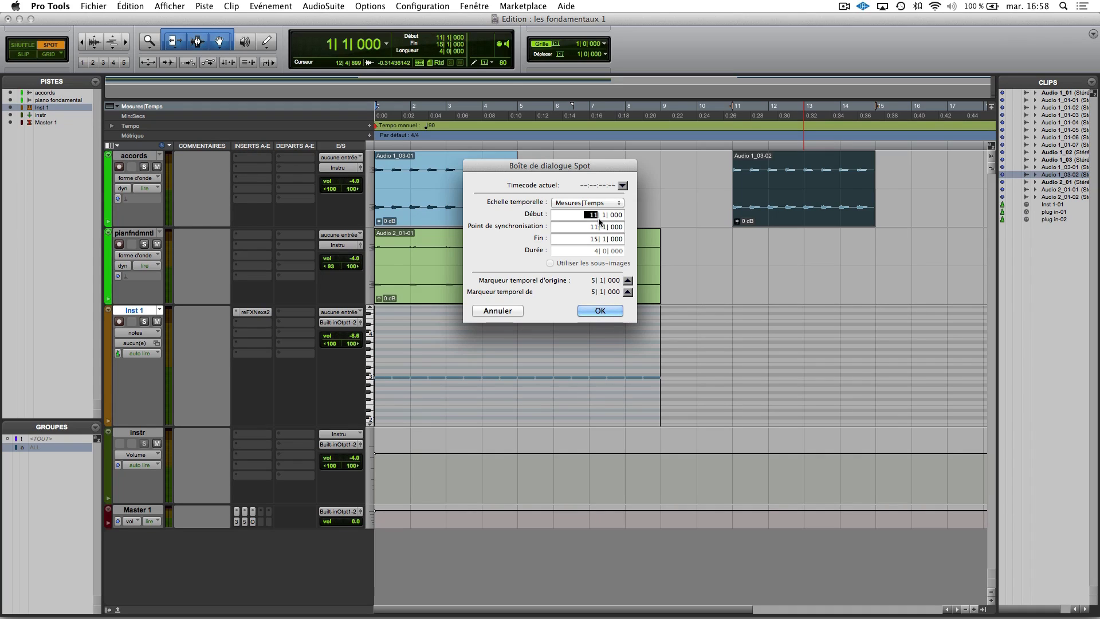
left_click(591, 239)
key("Return")
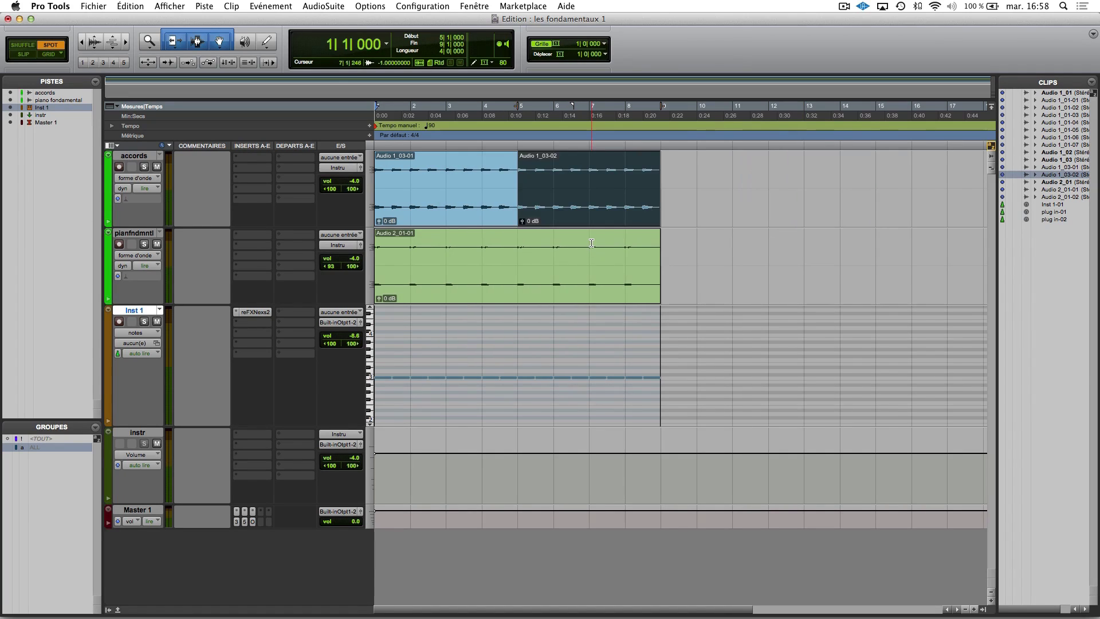
Step: Spot the second accords clip with its start at bar 7 and its end at bar 11
left_click(576, 194)
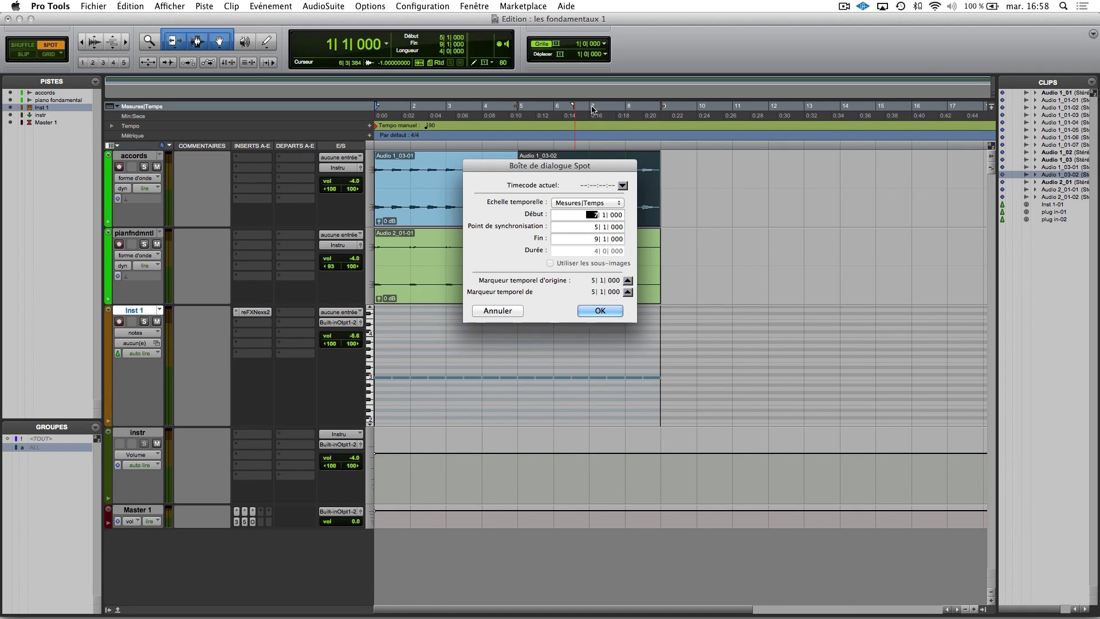
left_click(592, 238)
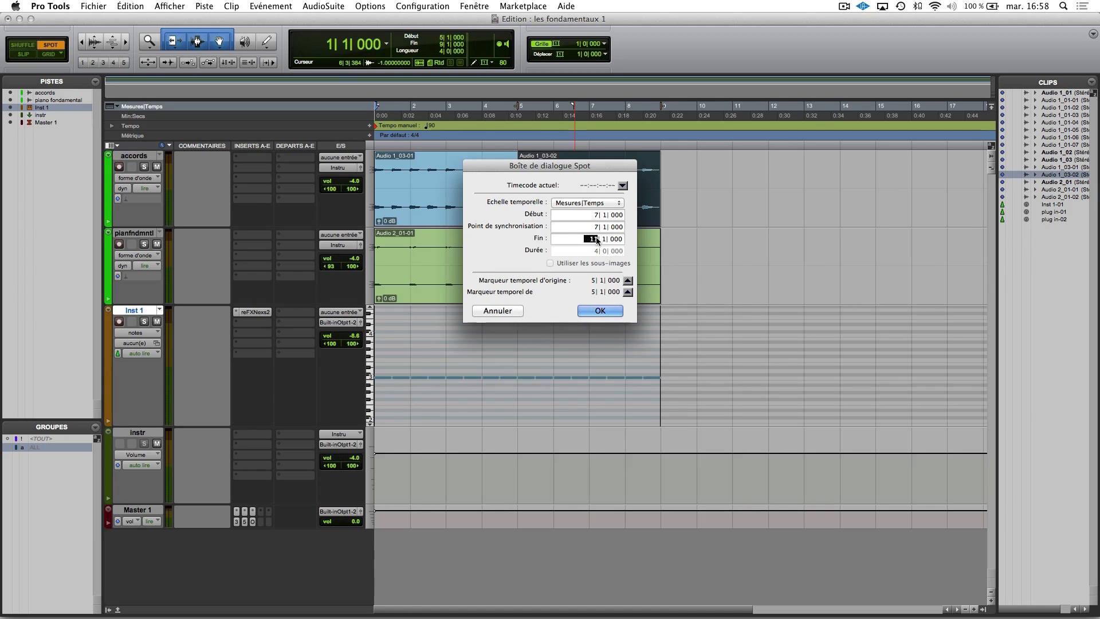
left_click(618, 312)
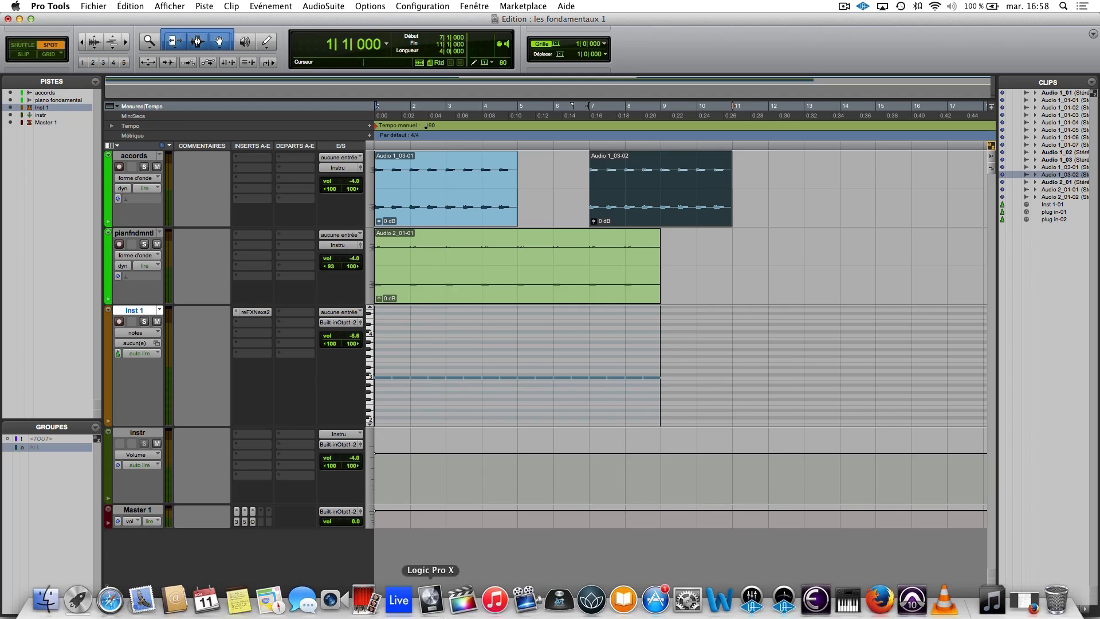
Step: Switch to Firefox, view the Avid Artist Transport controller from the image results on its product page, and close that page
left_click(1038, 597)
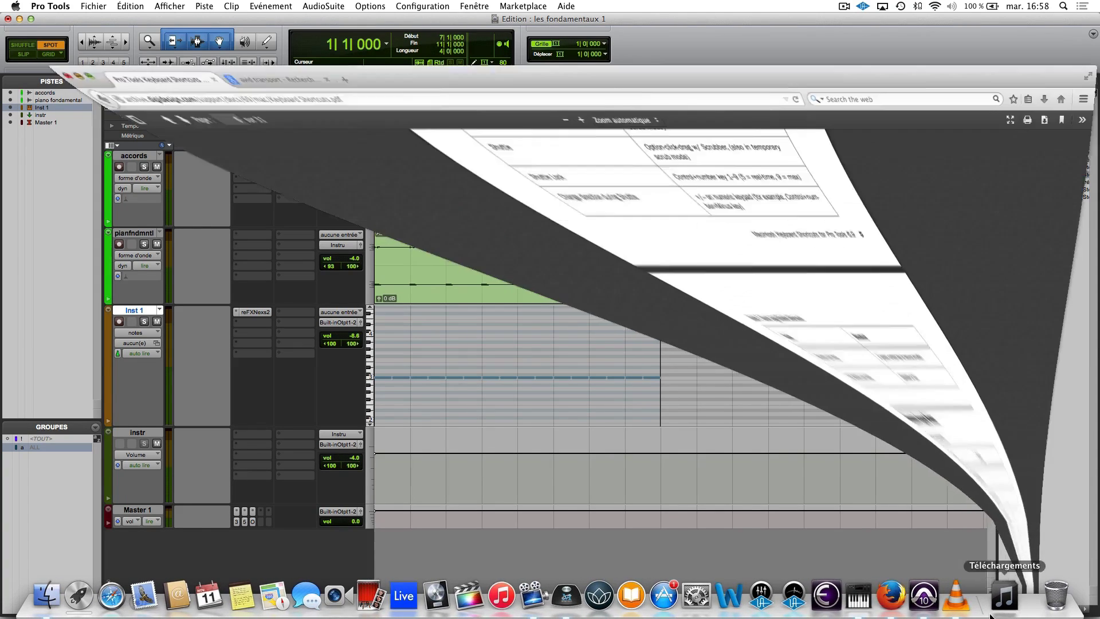
left_click(196, 27)
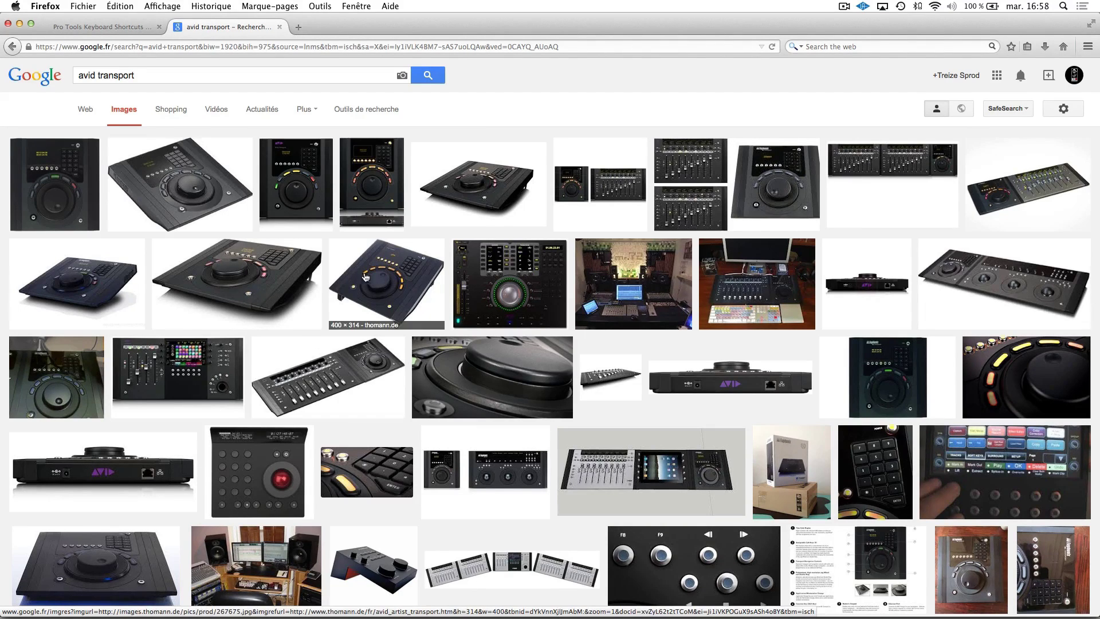
left_click(180, 165)
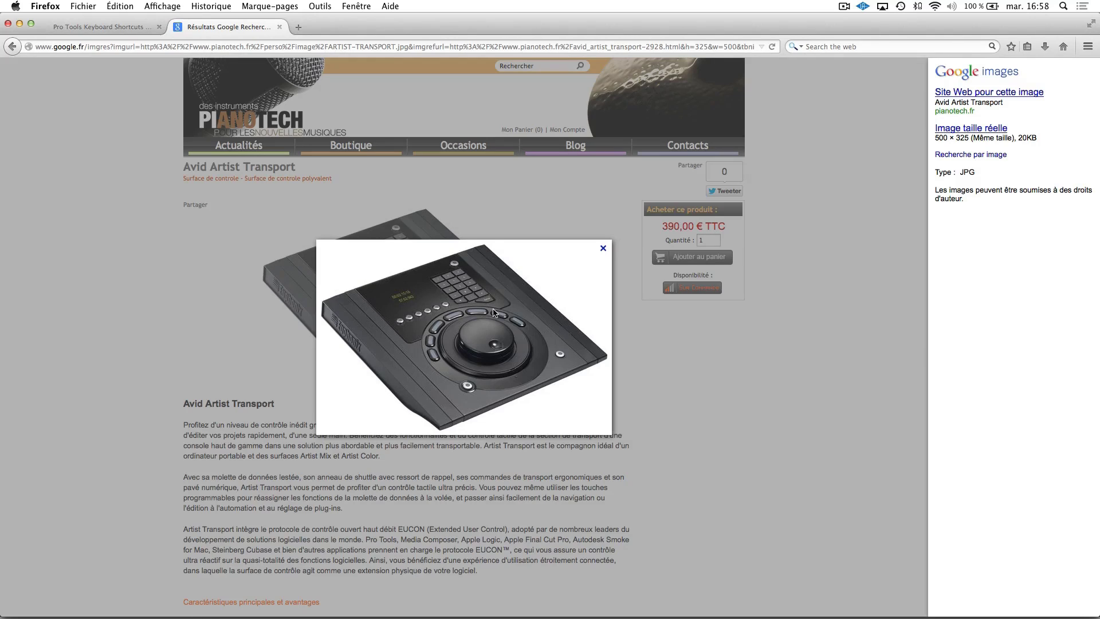
left_click(602, 248)
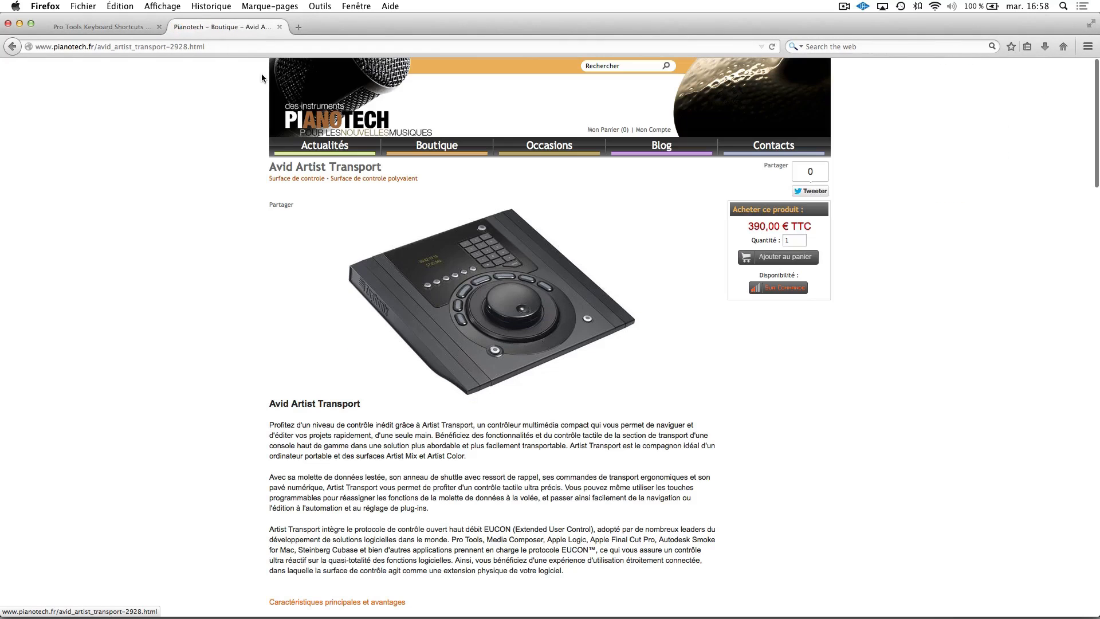
left_click(279, 27)
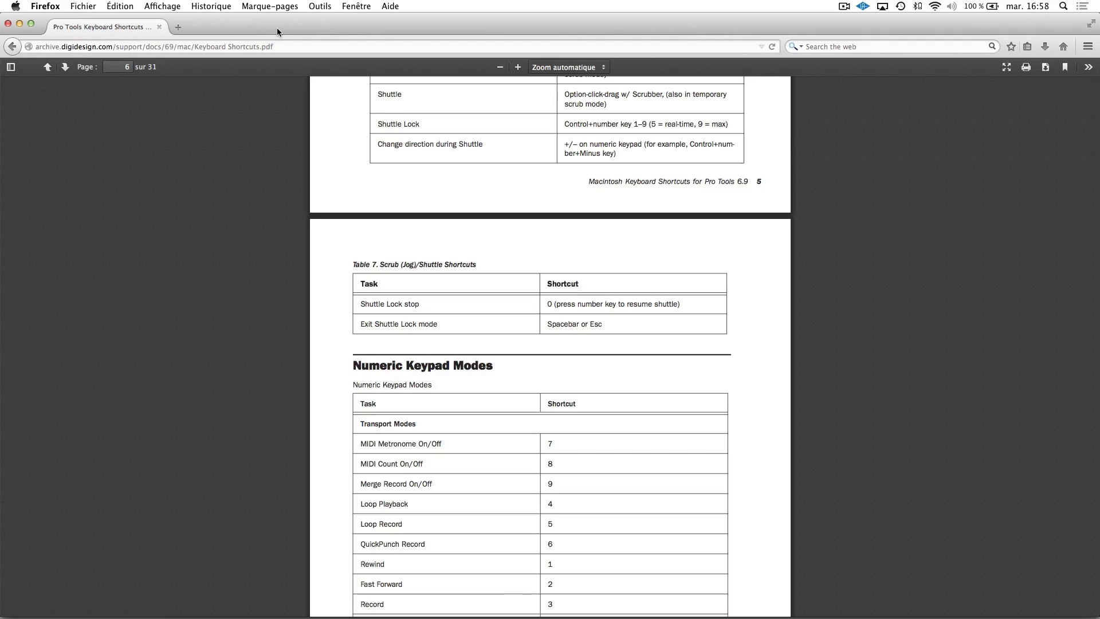
Step: Consult the Record and Playback table in the keyboard shortcuts PDF and return to Pro Tools
scroll(419, 305, "up", 20)
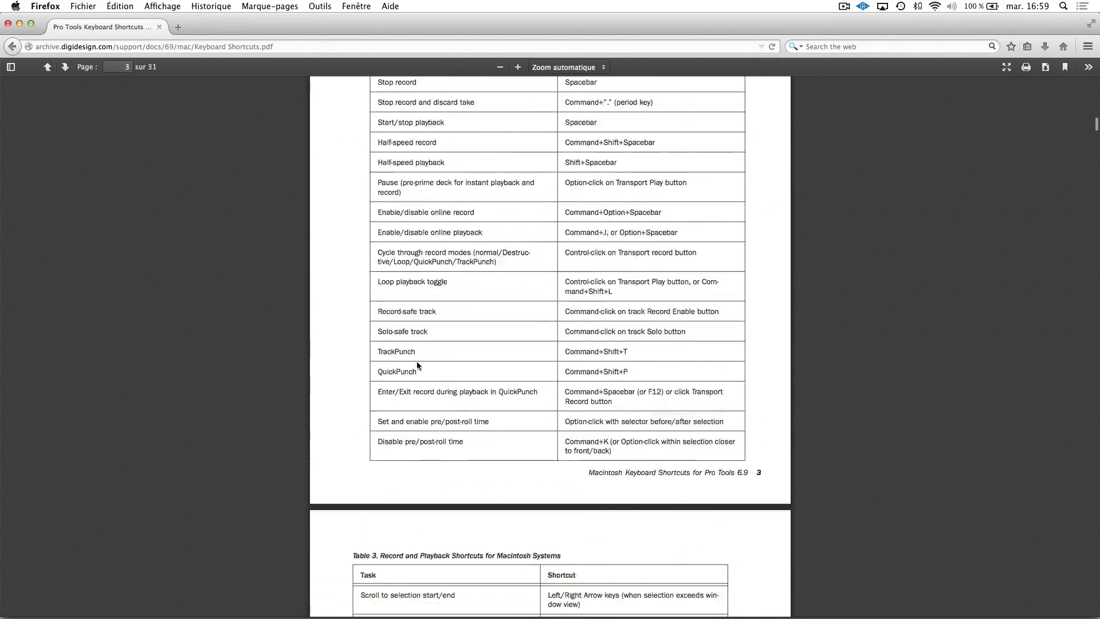
mouse_move(964, 611)
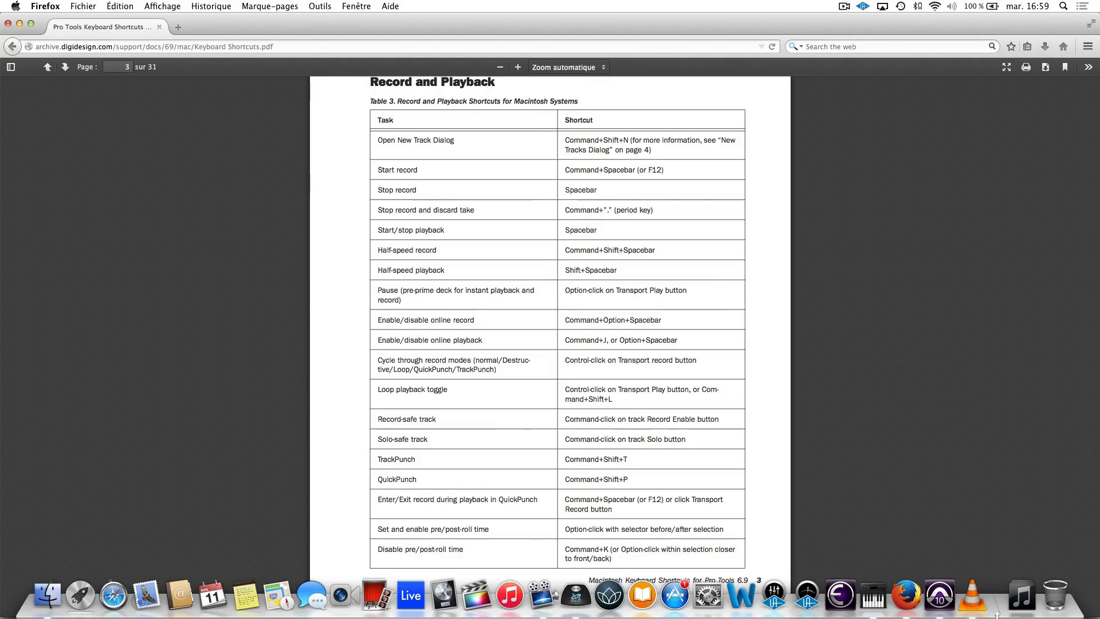
left_click(940, 599)
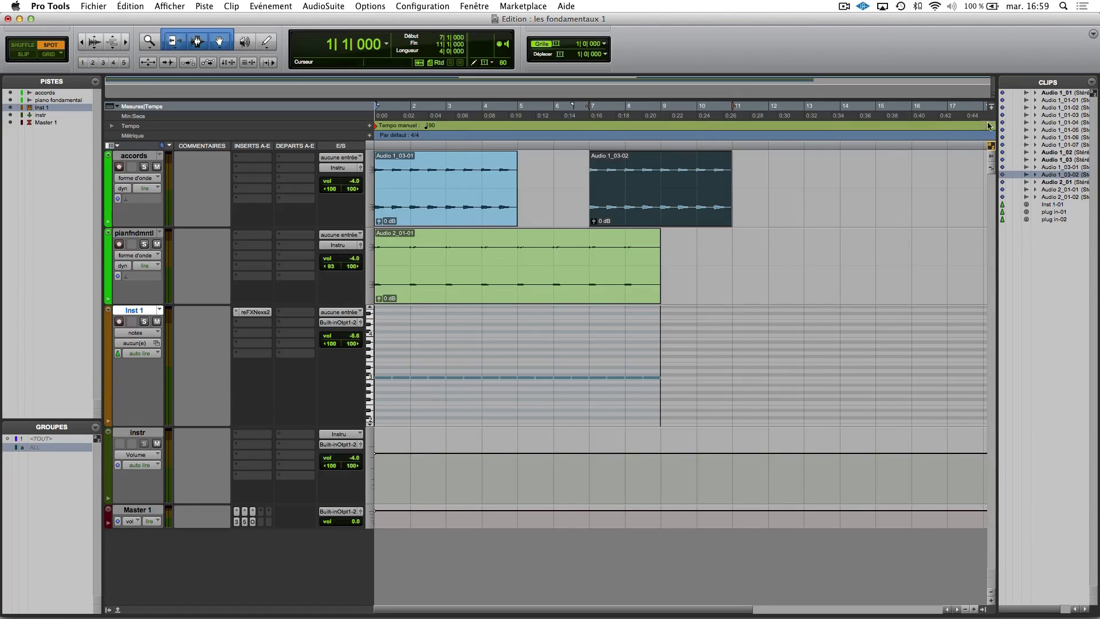
Step: Spot the second accords clip to start at bar 21, then undo the move
left_click(638, 198)
type("21")
key("Tab")
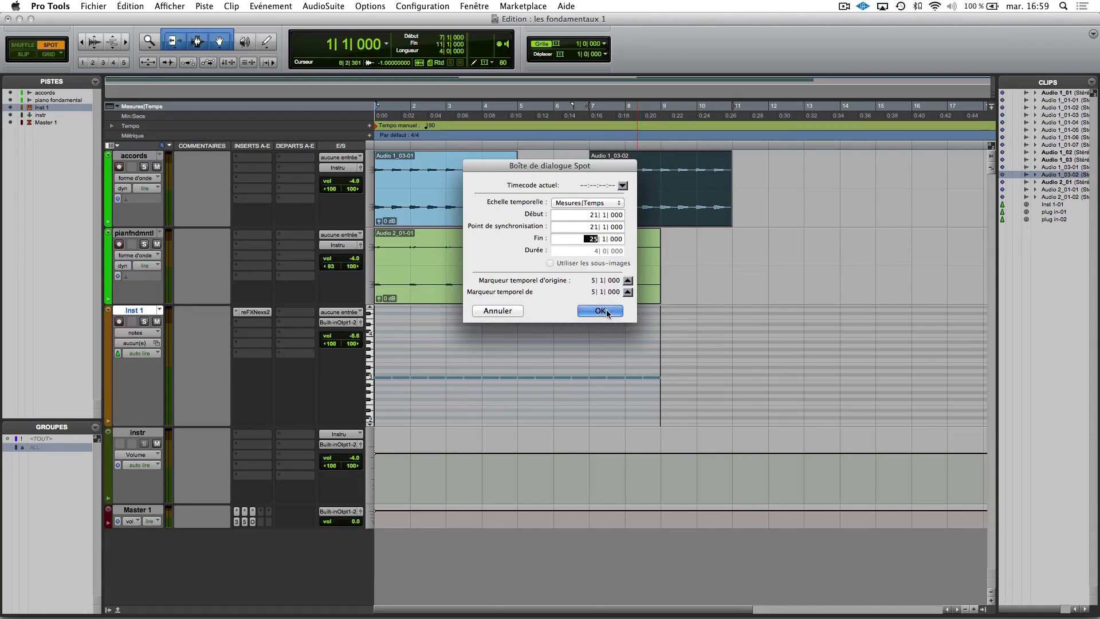
left_click(600, 310)
key("super+bracketleft")
key("super+bracketleft")
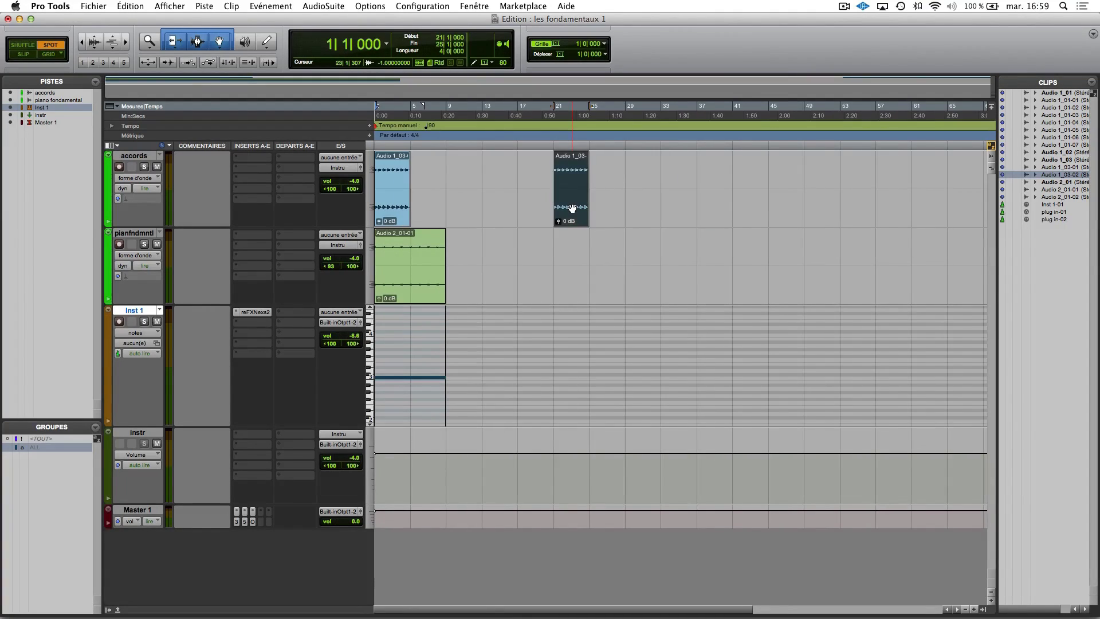
key("super+z")
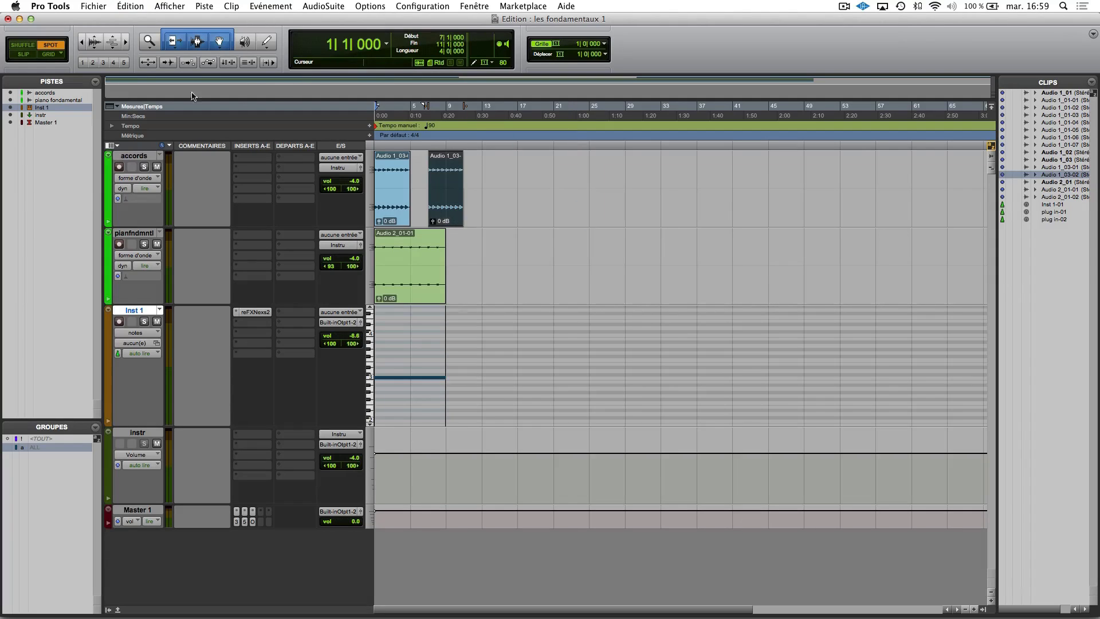
Step: Switch to Grid mode and undo the second accords clip's moves and the split, back to a single Audio 1_03 clip
left_click(48, 53)
mouse_move(442, 193)
left_mouse_down()
mouse_move(529, 192)
mouse_move(419, 192)
mouse_move(445, 191)
left_mouse_up()
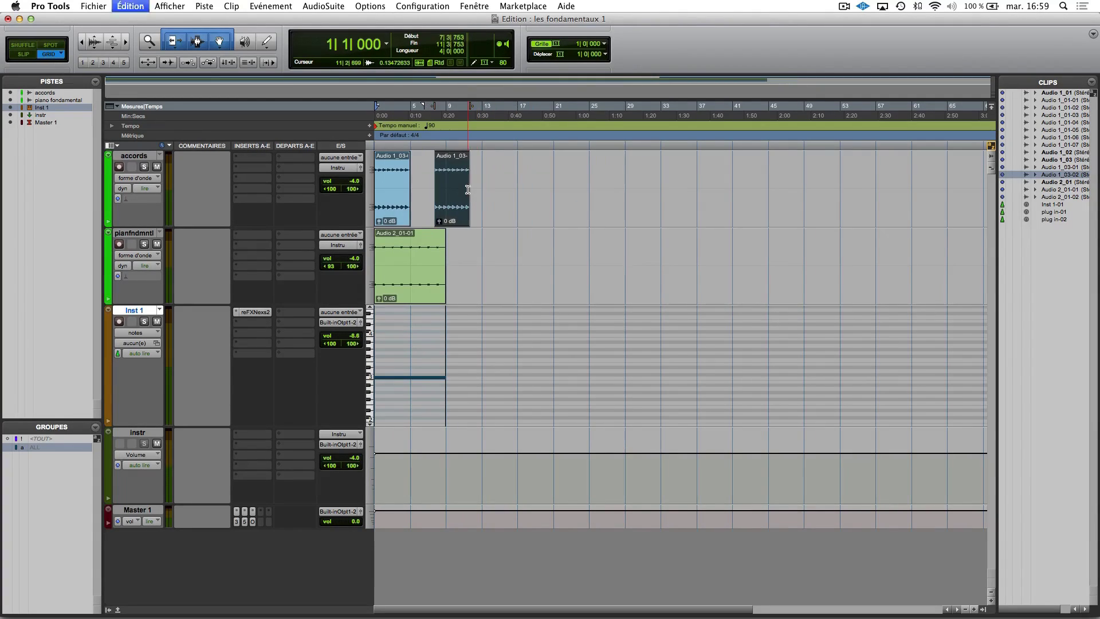
key("super+z")
key("super+z")
key("super+z")
key("super+z")
key("super+z")
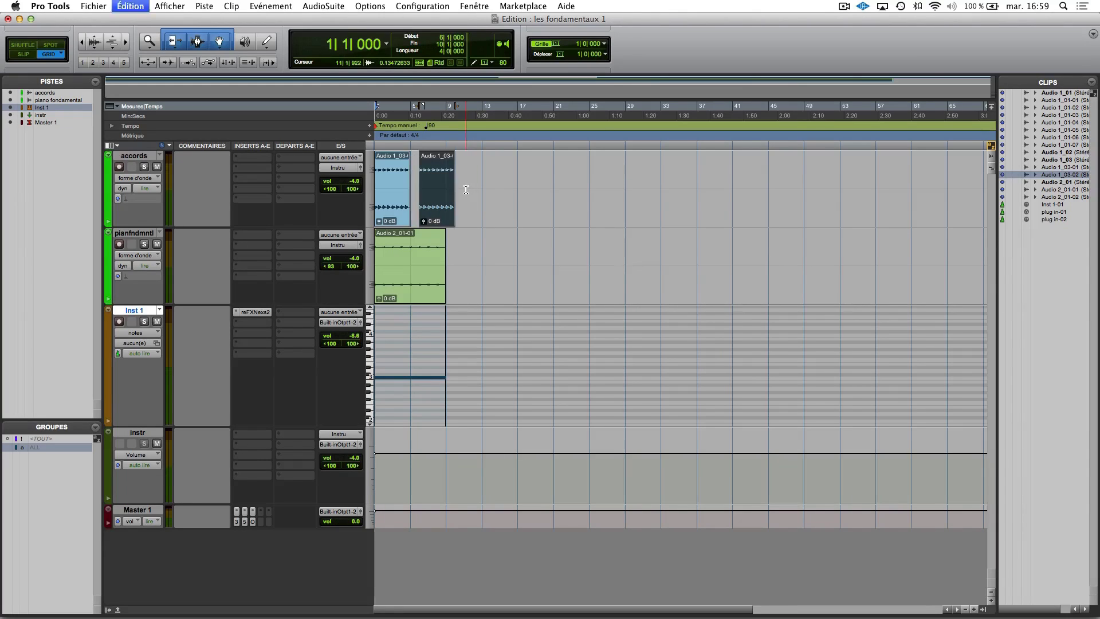
key("super+z")
key("super+z")
key("super+z")
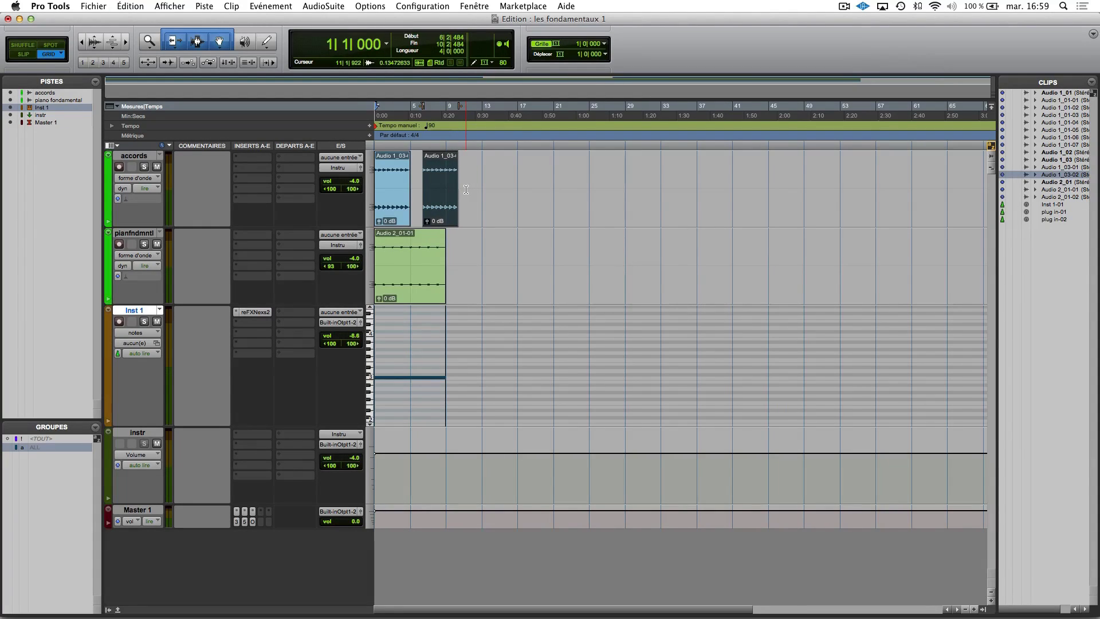
key("super+z")
key("super+z")
key("super+z")
key("super+z")
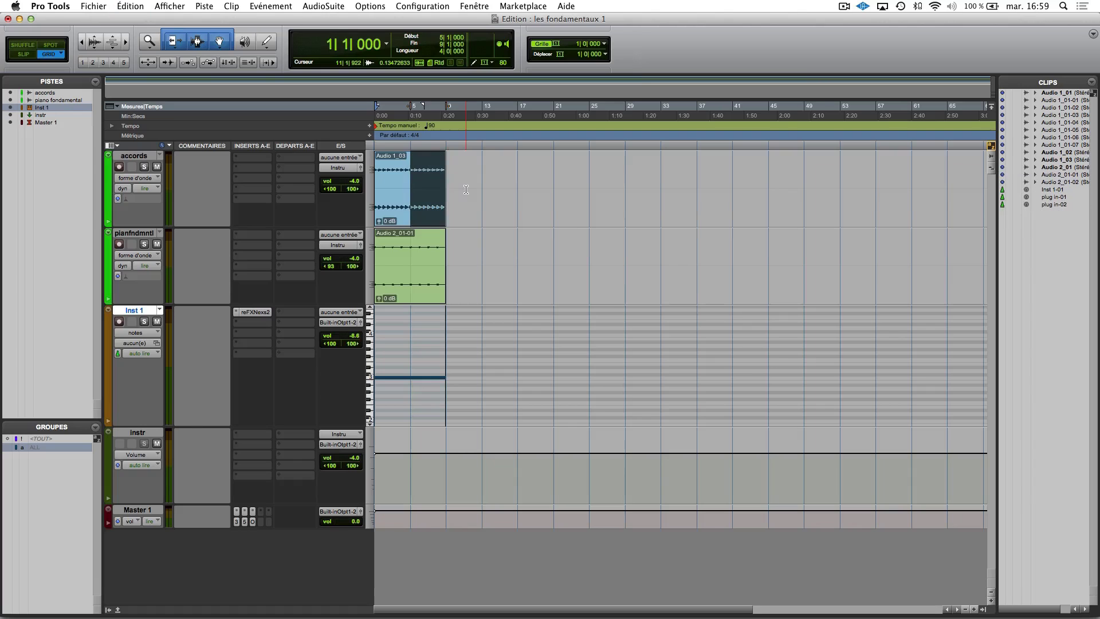
Step: Recall the stored zoom presets 1 and 2 and return to preset 1 to compare their timeline views
left_click(83, 63)
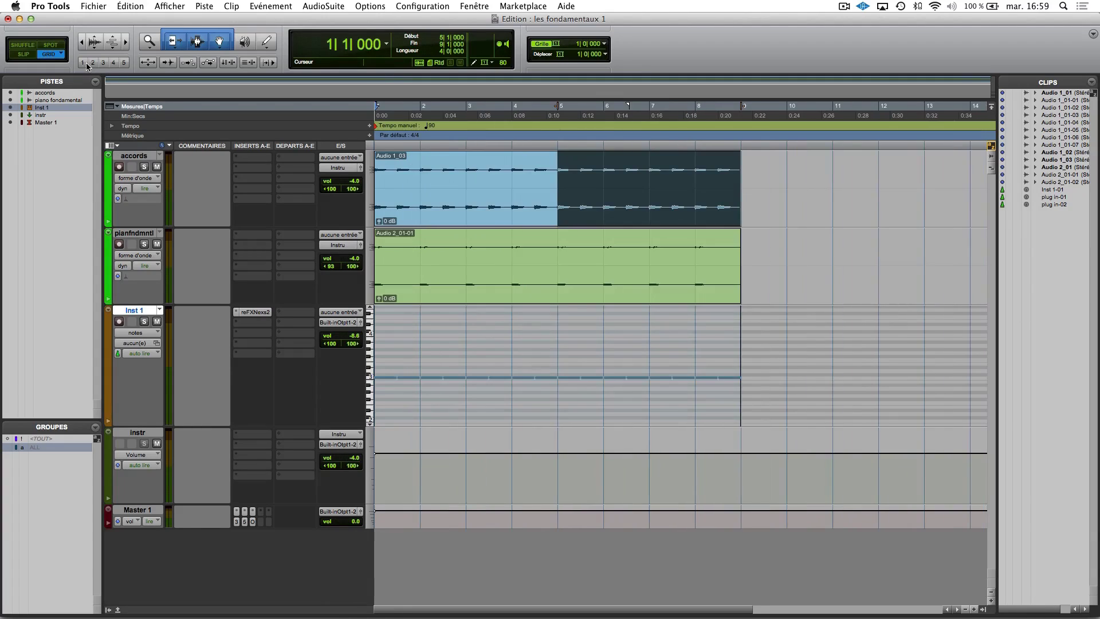
left_click(93, 63)
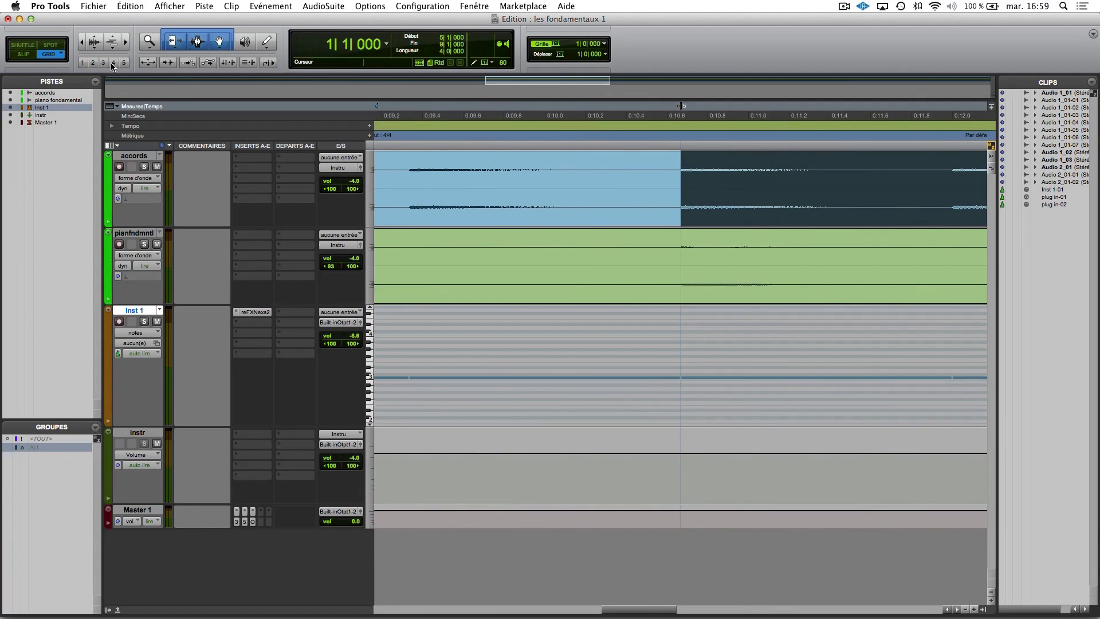
left_click(84, 64)
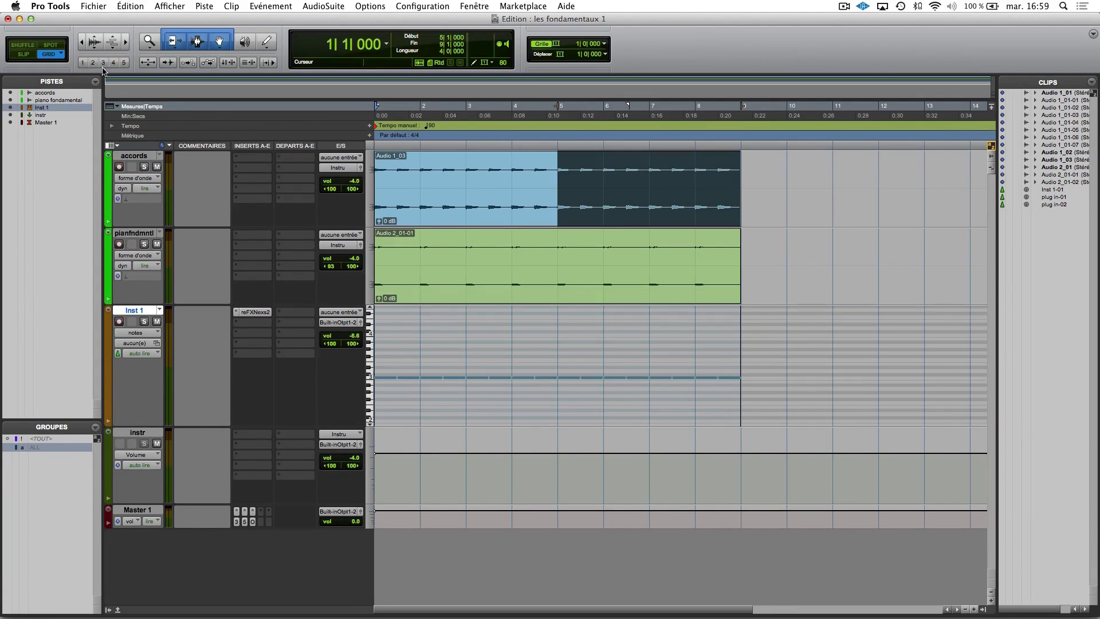
Step: Zoom horizontally in and out around bar 5 of the accords clip and recall zoom preset 1
key("super+bracketright")
key("super+bracketright")
key("super+bracketright")
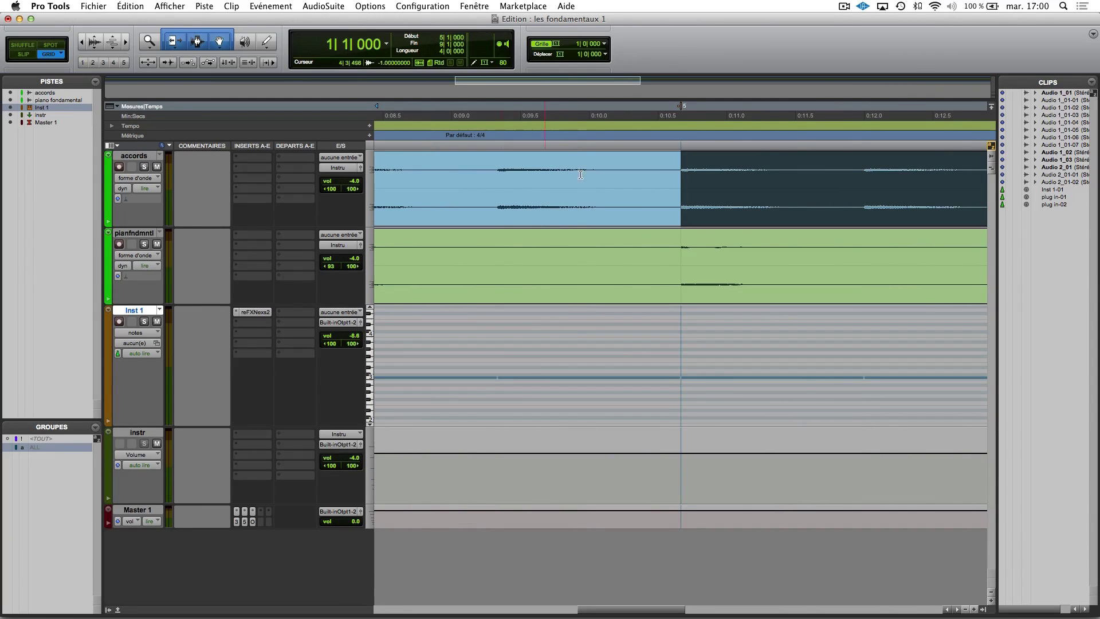
key("super+bracketleft")
key("super+bracketright")
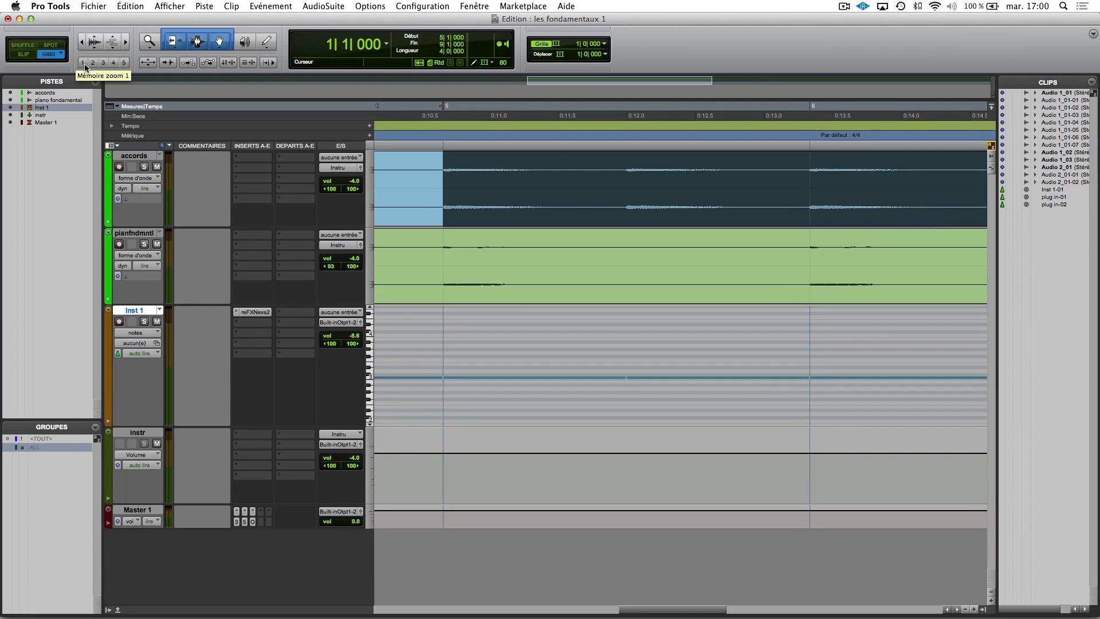
left_click(84, 65)
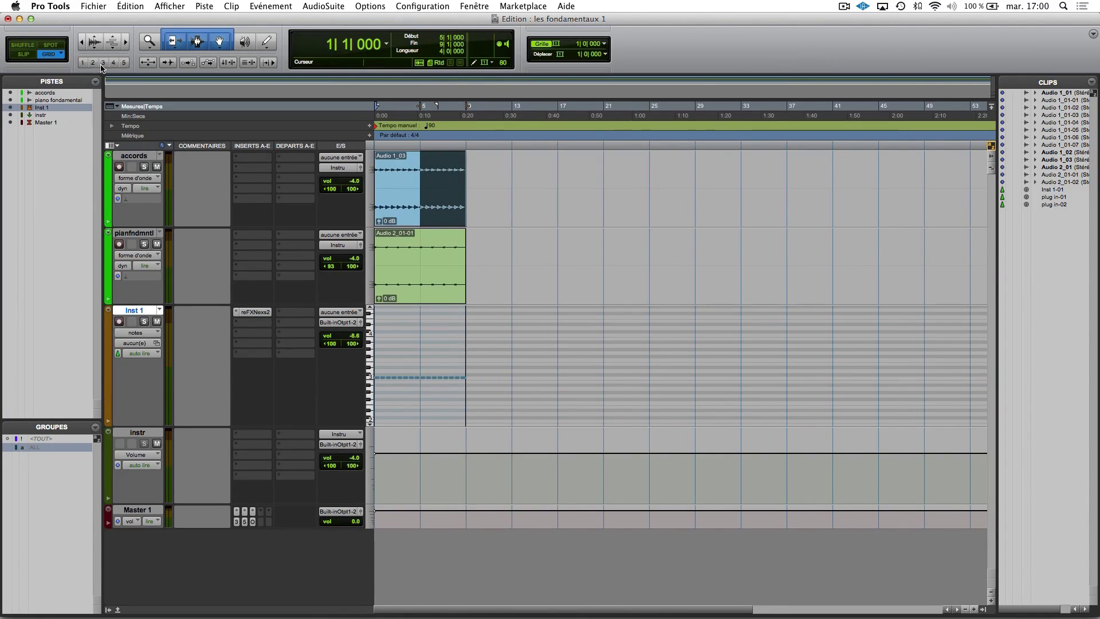
left_click(84, 64)
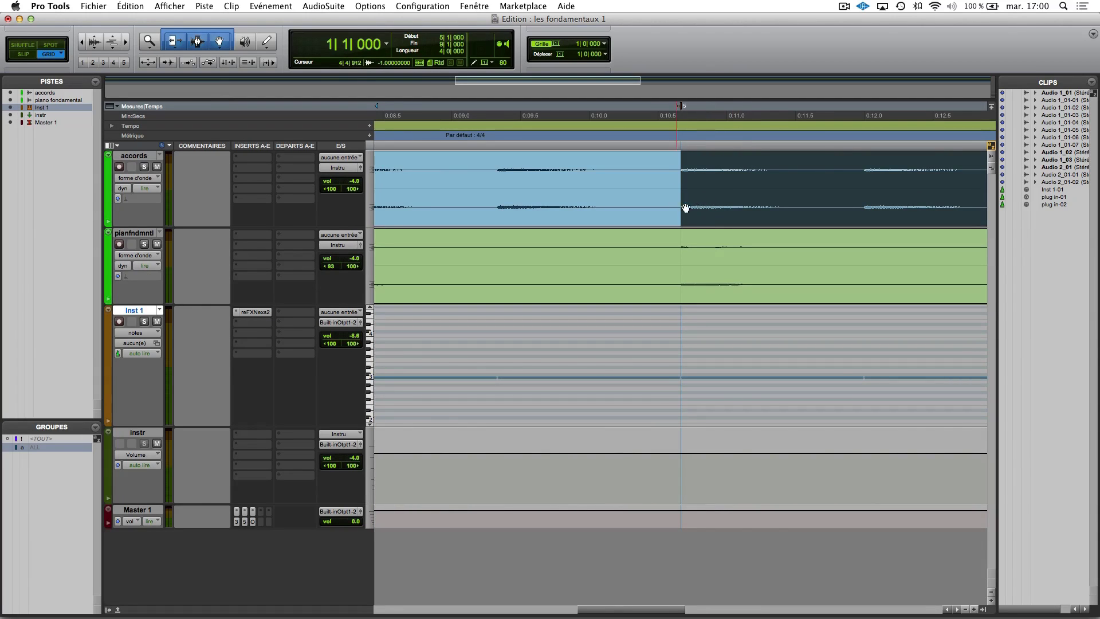
Step: Zoom in on bar 5, zoom out until the whole accords clip shows, and recall zoom preset 1 again
key("super+bracketright")
key("super+bracketright")
key("super+bracketleft")
key("super+bracketleft")
key("super+bracketleft")
key("super+bracketleft")
key("super+bracketleft")
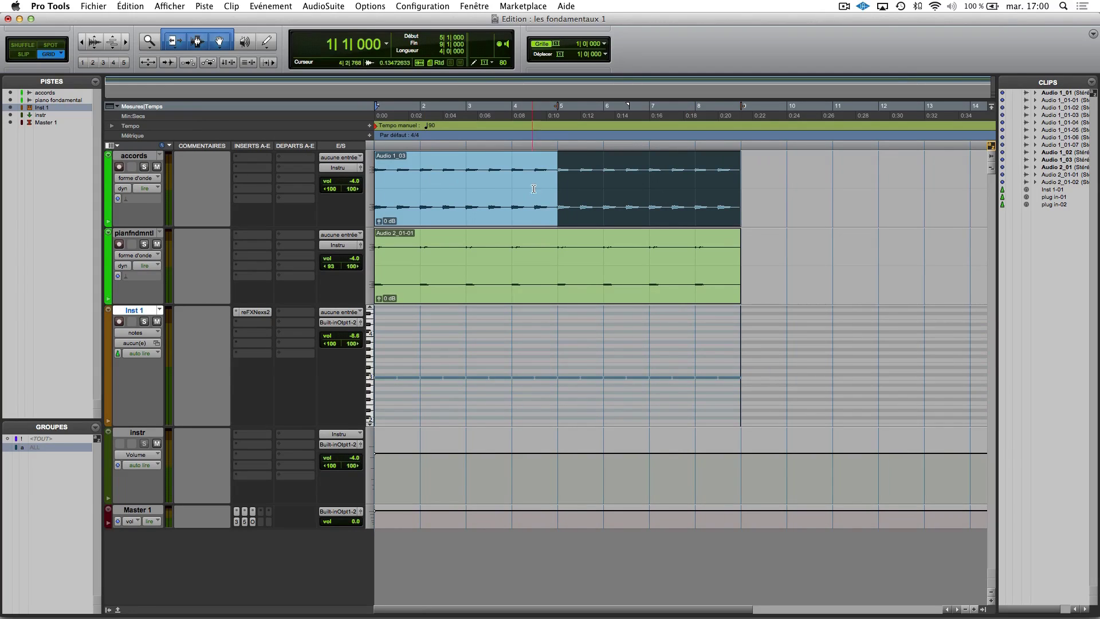
key("super+bracketleft")
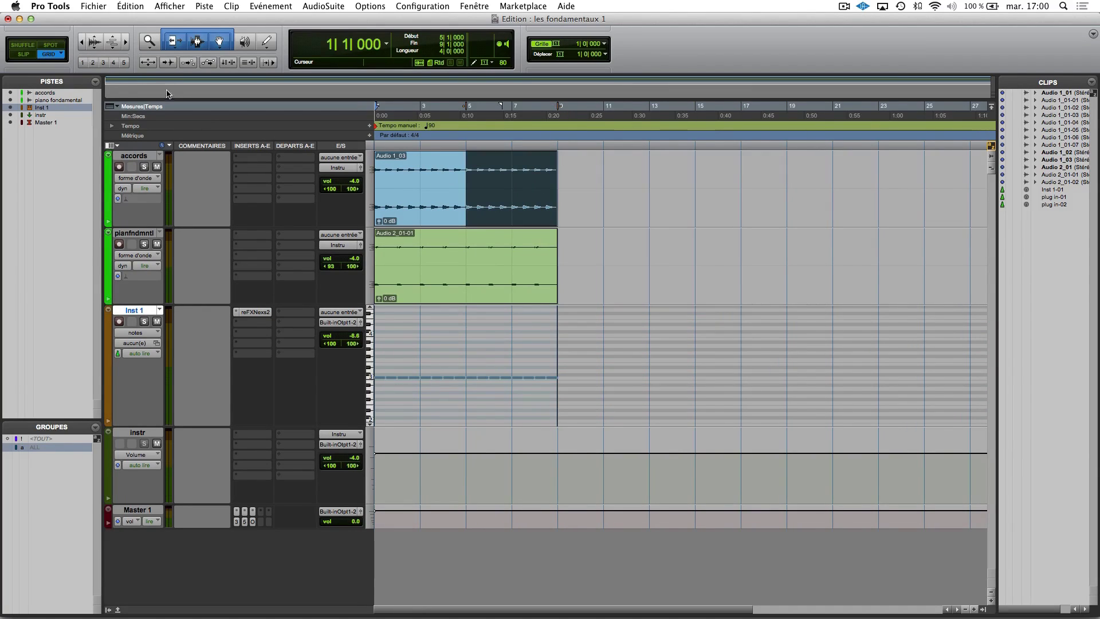
left_click(83, 64)
left_click(83, 65)
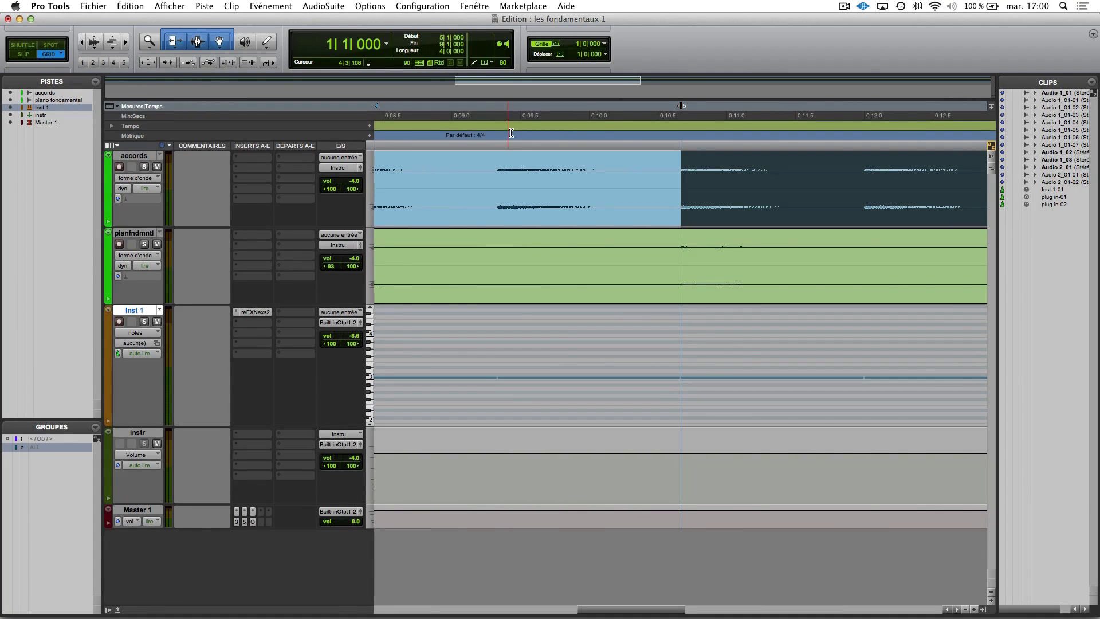
Step: Zoom the timeline out to show about bars 1 to 27 and save that view as zoom preset 1
key("super+bracketleft")
key("super+bracketleft")
key("super+bracketleft")
key("super+bracketleft")
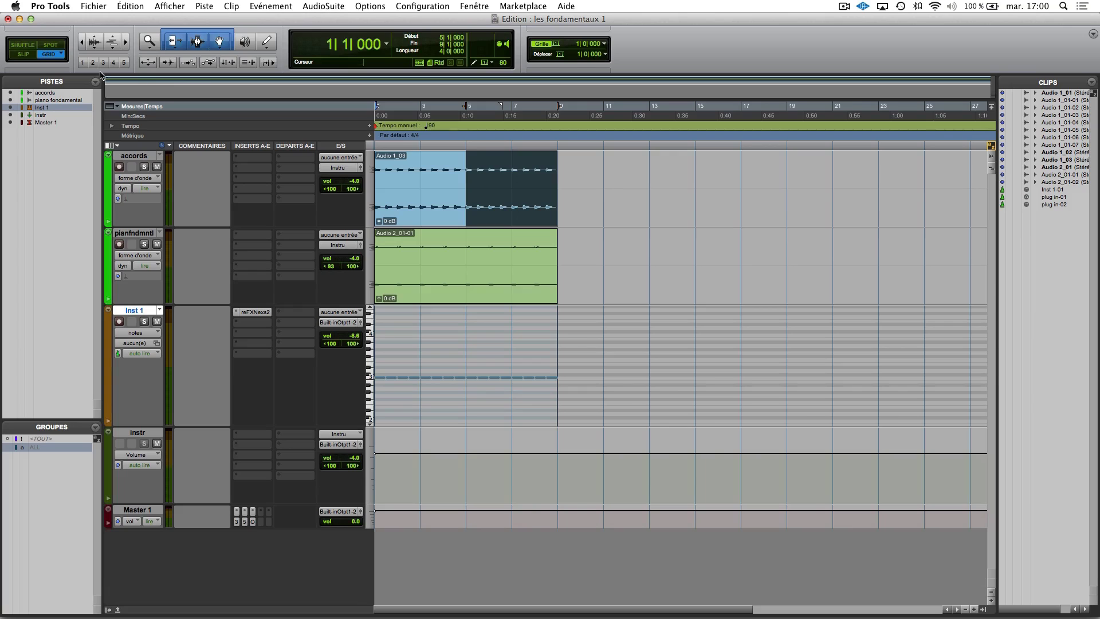
left_click(83, 64)
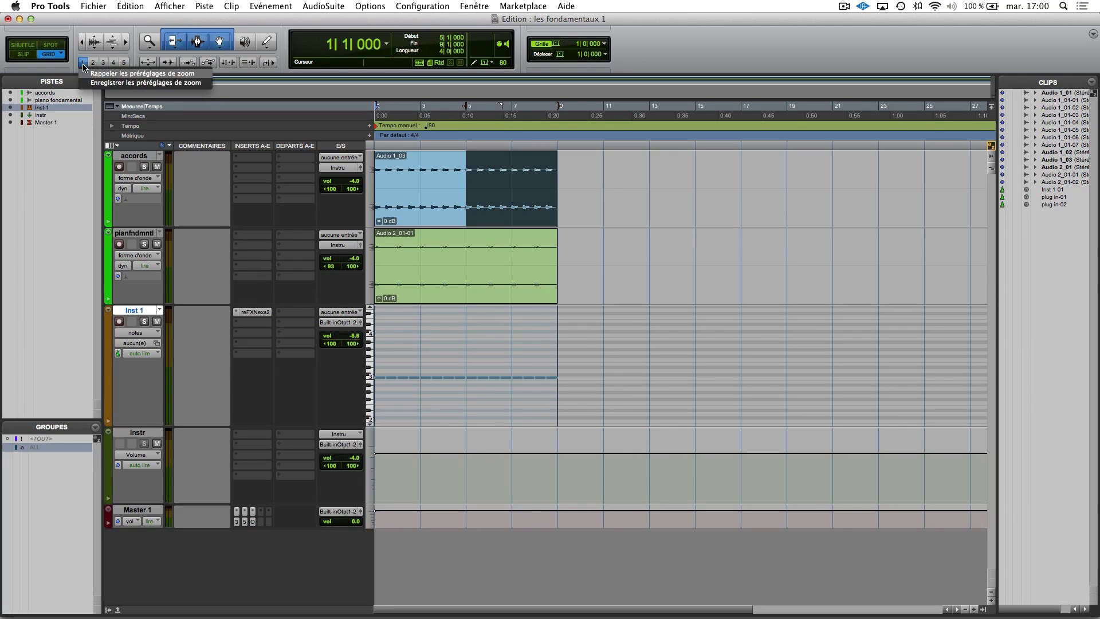
left_click(106, 83)
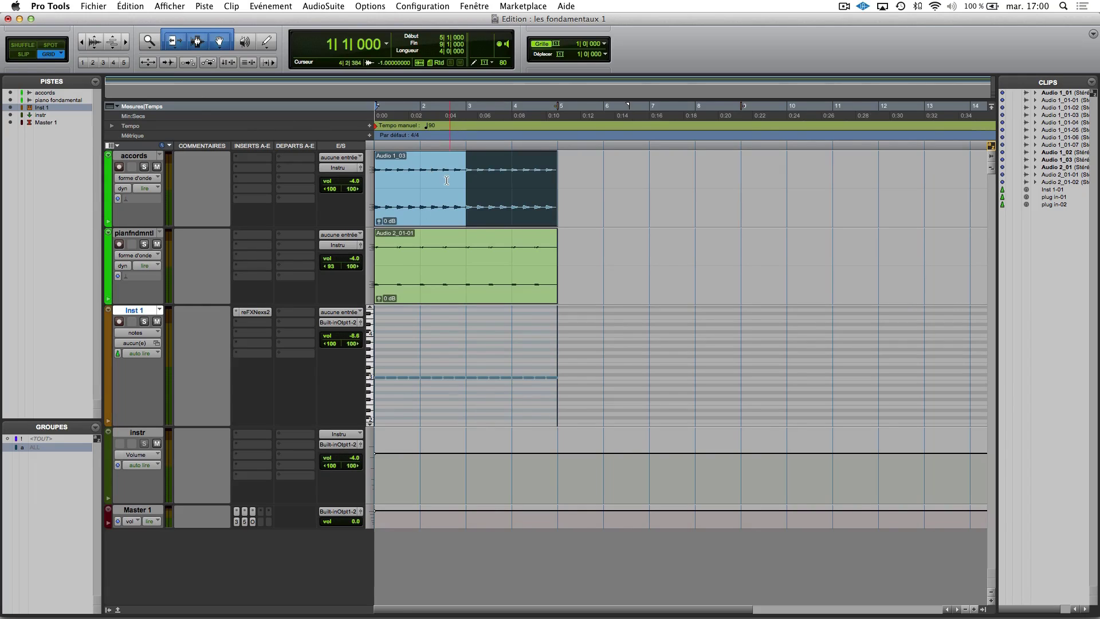
Step: Zoom in horizontally around bar 5 and restore the saved view with zoom preset 1
key("t")
key("t")
key("t")
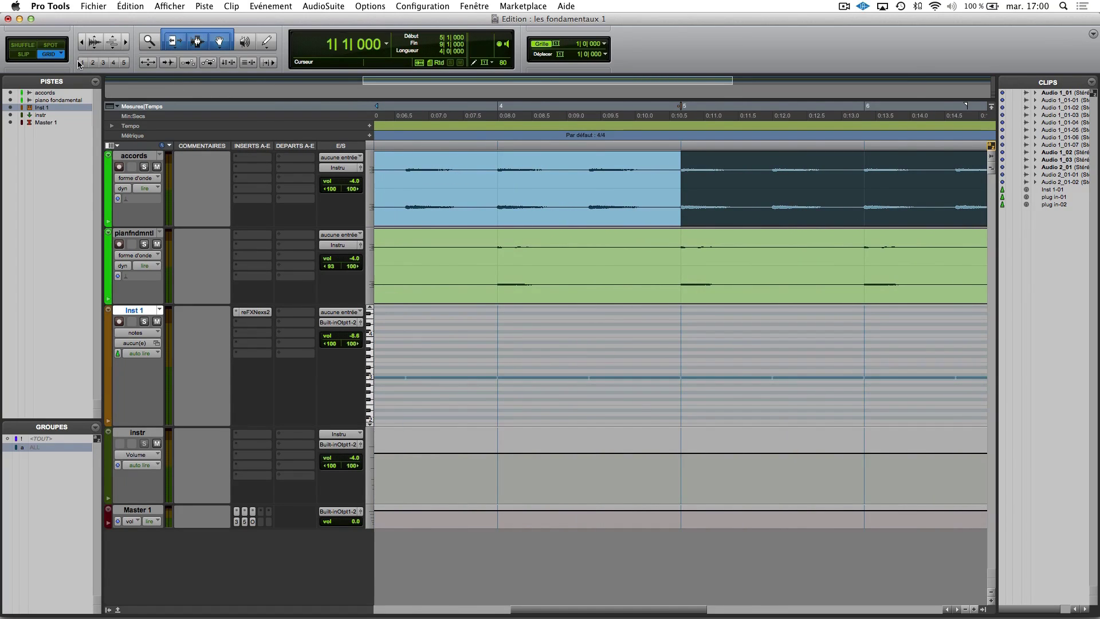
left_click(81, 62)
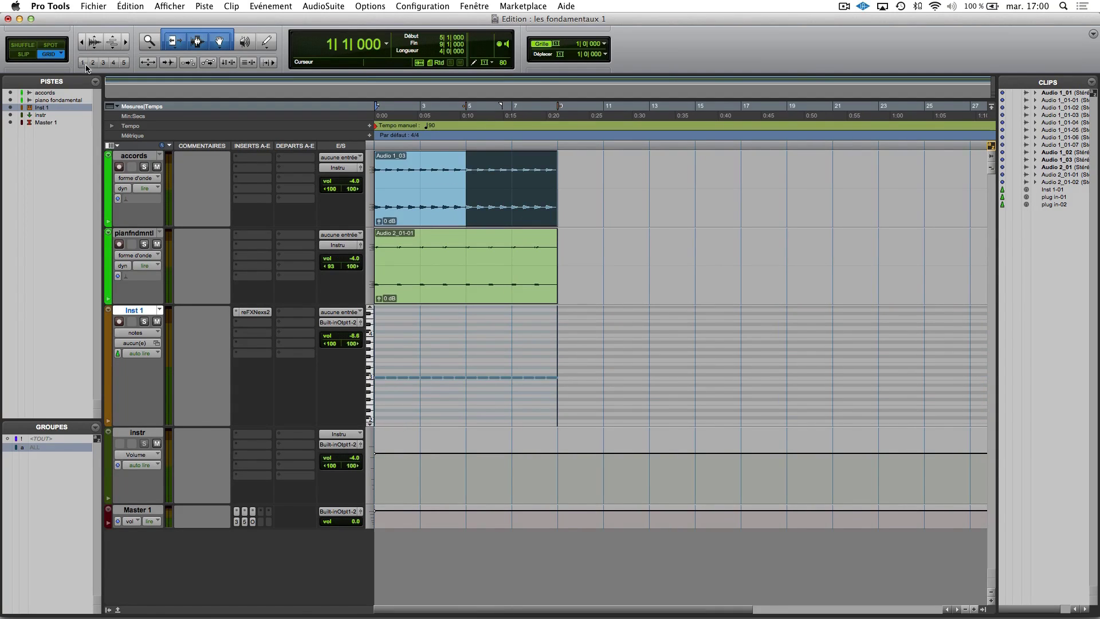
Step: View the other stored zoom presets, including 2 and 5, and return to preset 1
left_click(92, 63)
left_click(124, 63)
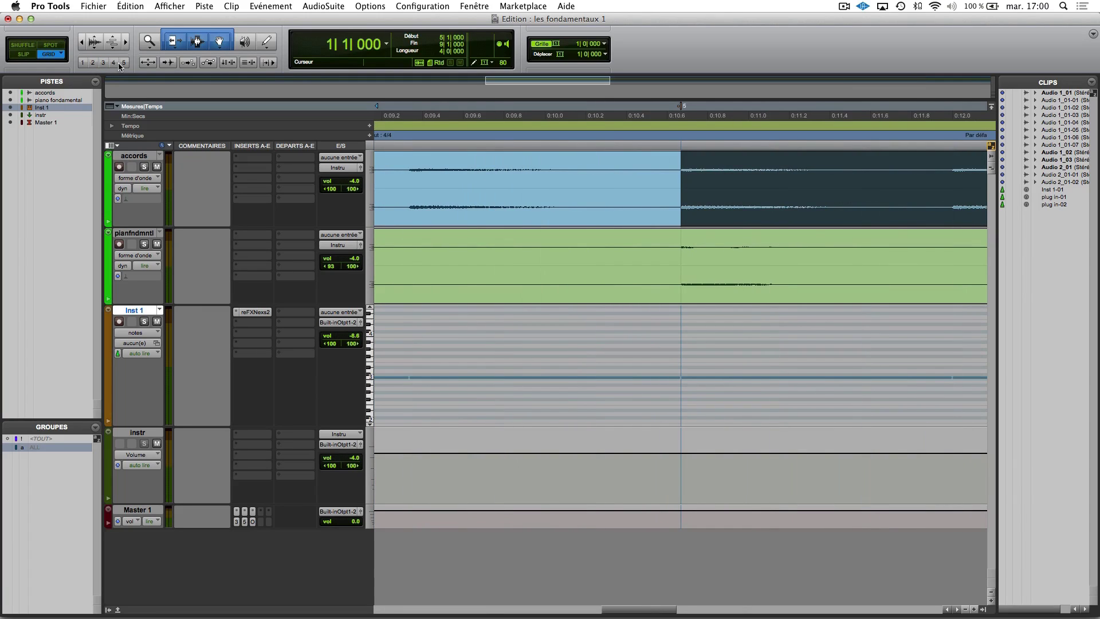
left_click(92, 63)
left_click(85, 67)
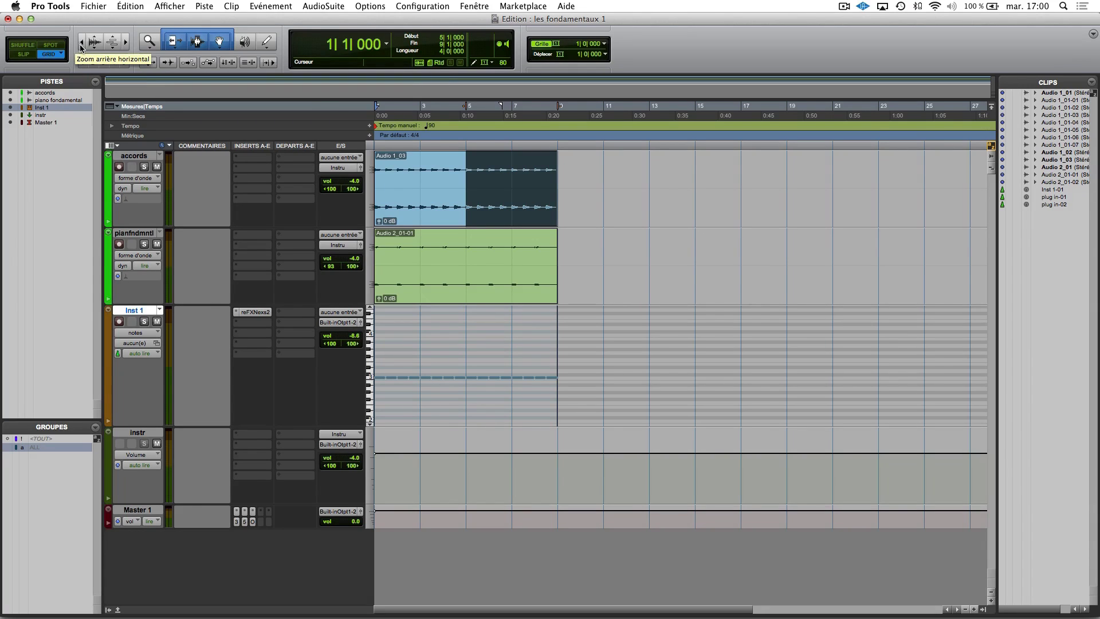
Step: Zoom the timeline horizontally out and in by single levels, returning to the view of about bars 1 to 27
left_click(81, 42)
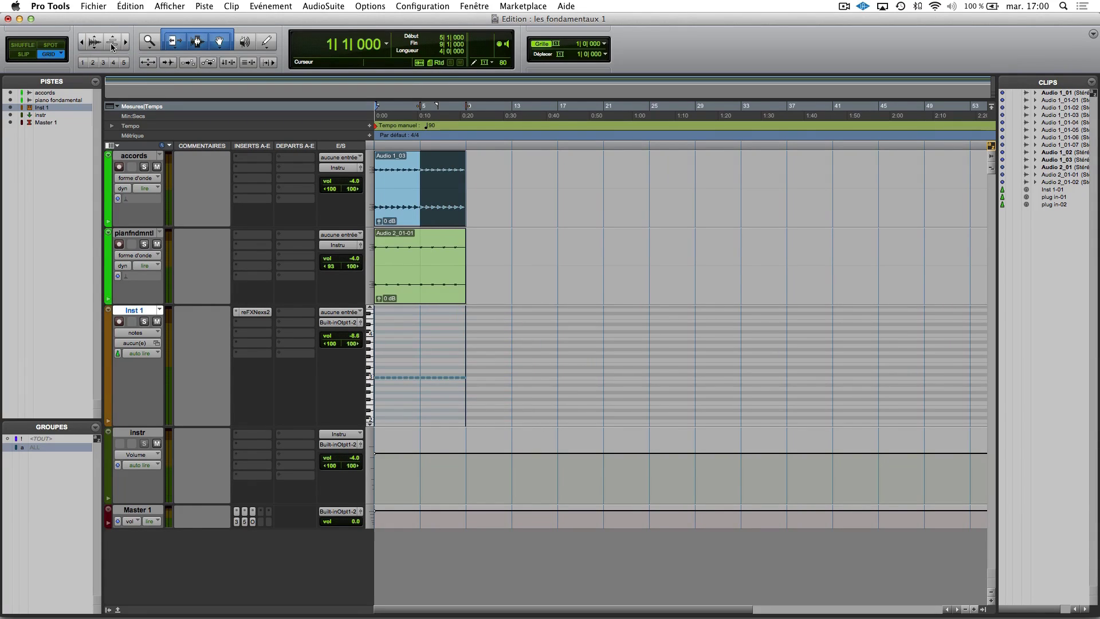
left_click(126, 43)
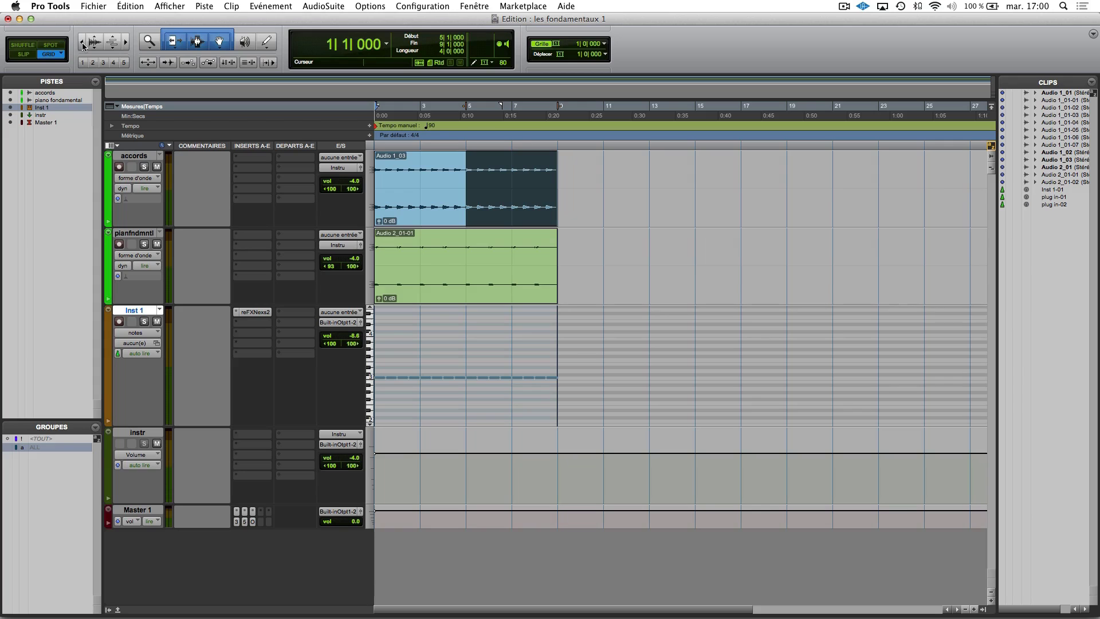
key("t")
key("t")
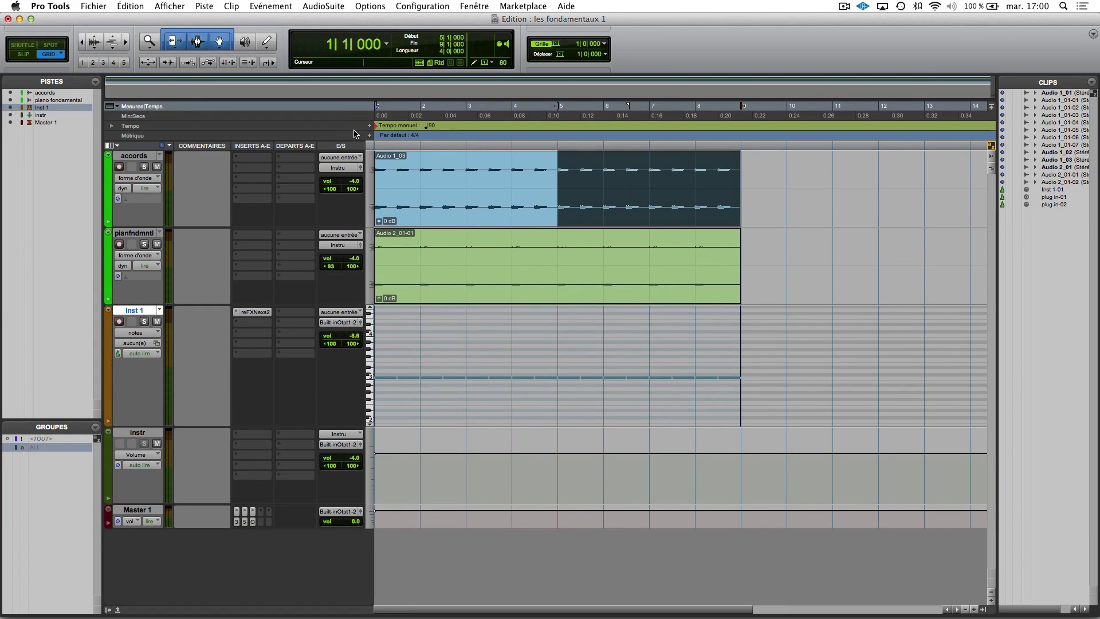
key("r")
key("r")
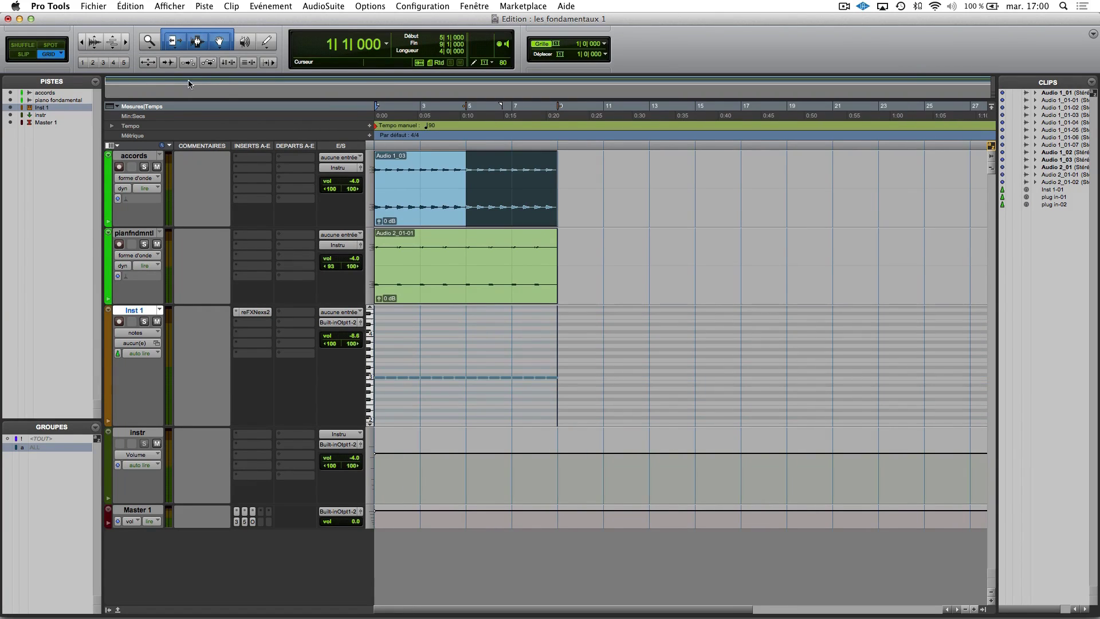
left_click(84, 46)
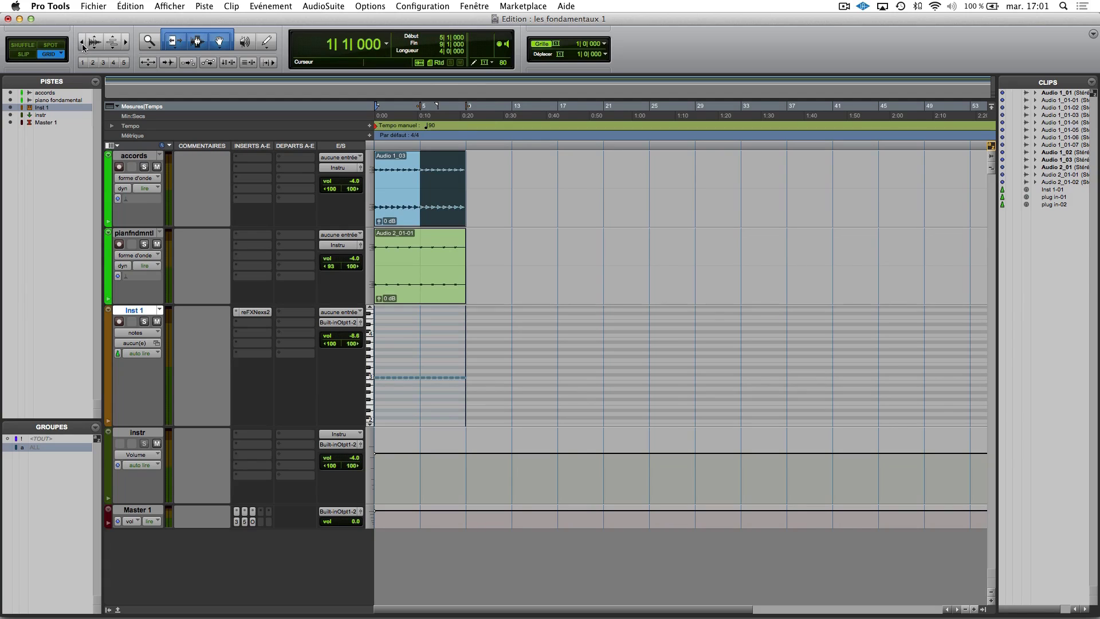
key("r")
key("t")
key("t")
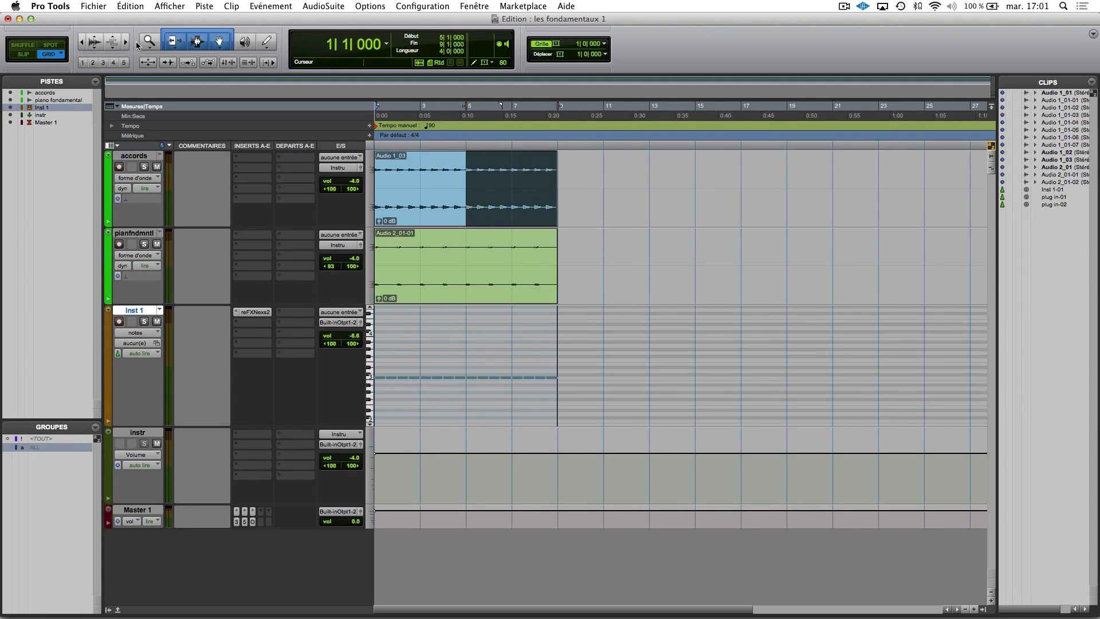
key("t")
left_click(127, 45)
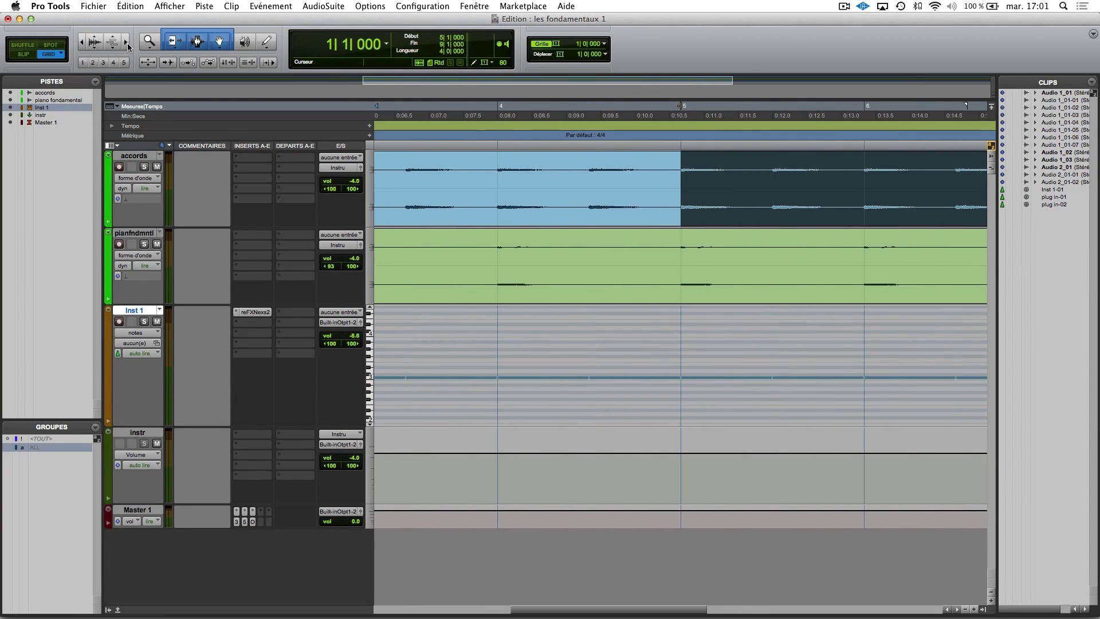
left_click(81, 42)
left_click(80, 42)
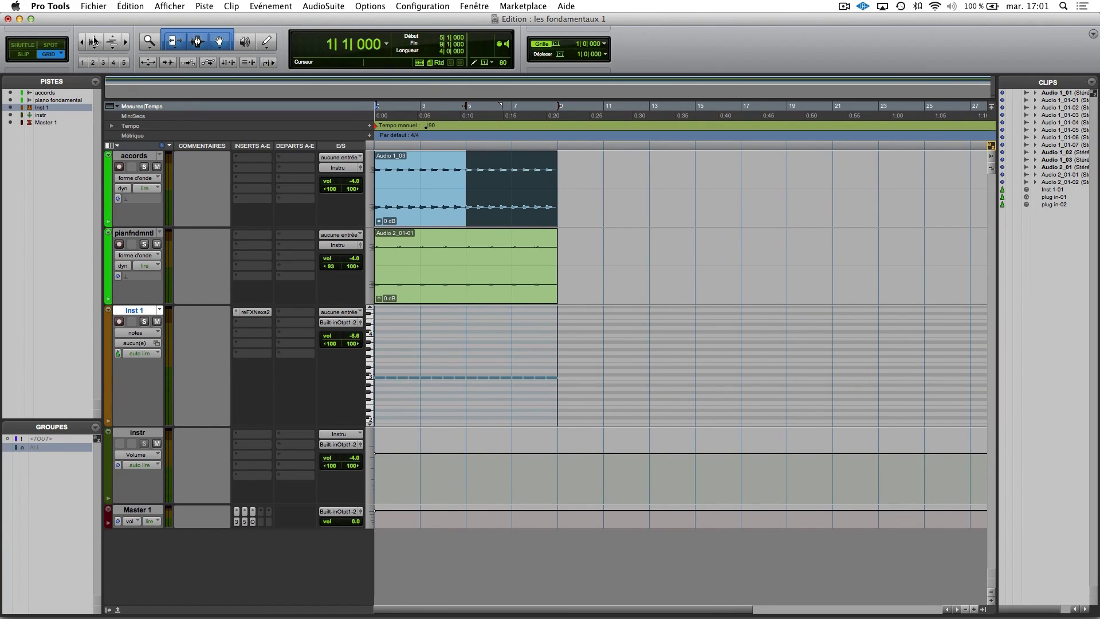
Step: Enlarge the audio waveforms vertically on the accords and piano tracks, then reduce them to slightly above their original height
left_click(95, 41)
left_click(95, 41)
left_click(94, 41)
left_click(95, 41)
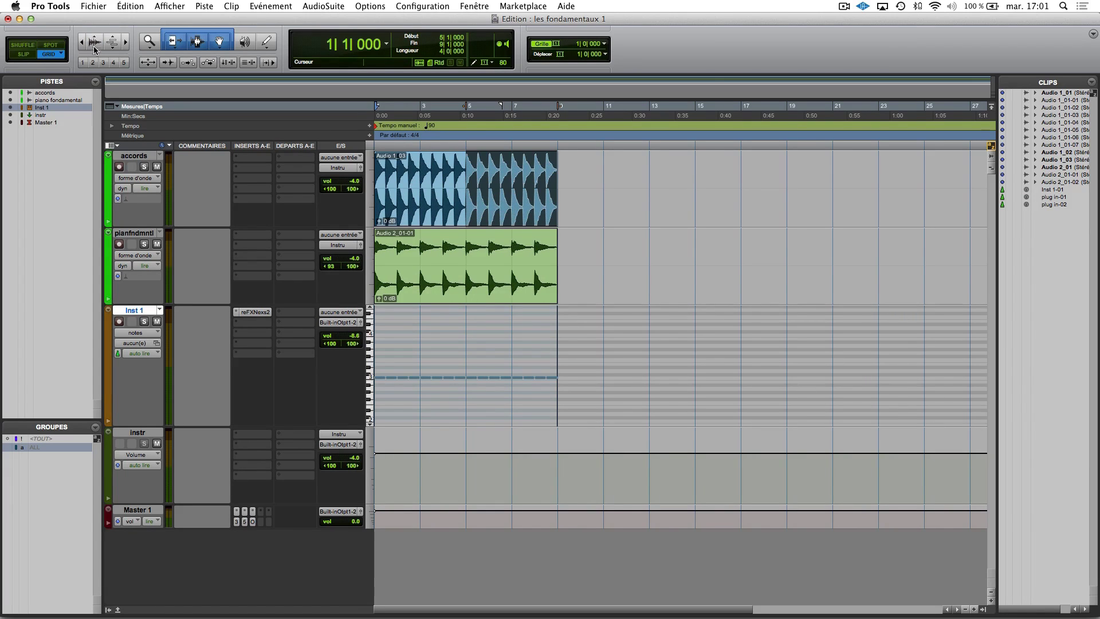
left_click(95, 49)
left_click(95, 49)
left_click(95, 49)
left_click(95, 48)
left_click(95, 40)
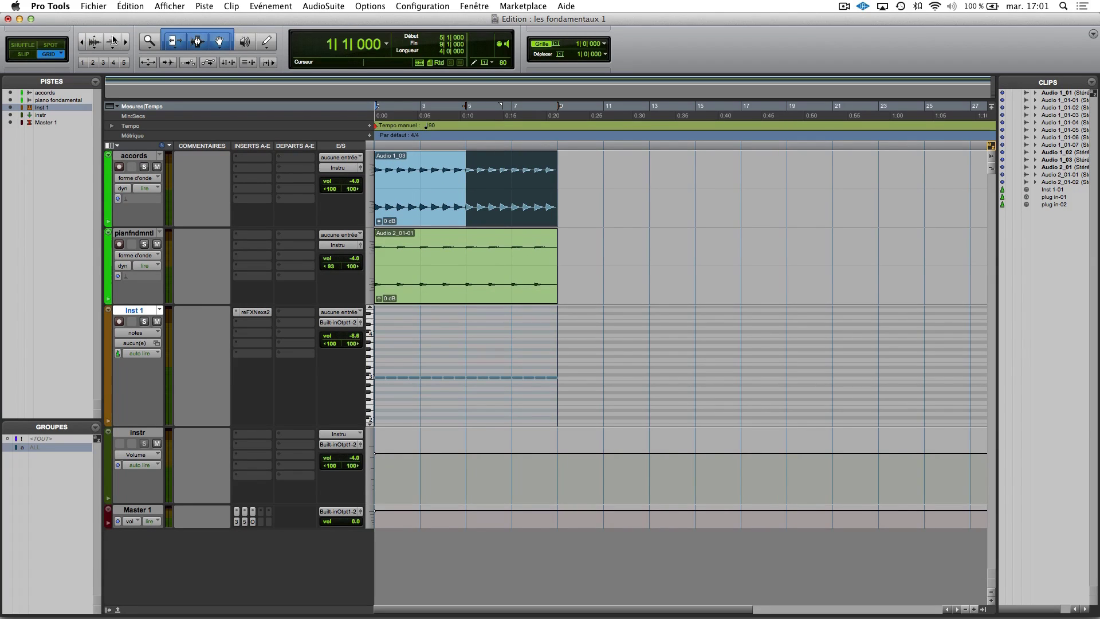
Step: Zoom in vertically on the MIDI notes of the Inst 1 track
left_click(112, 40)
left_click(112, 41)
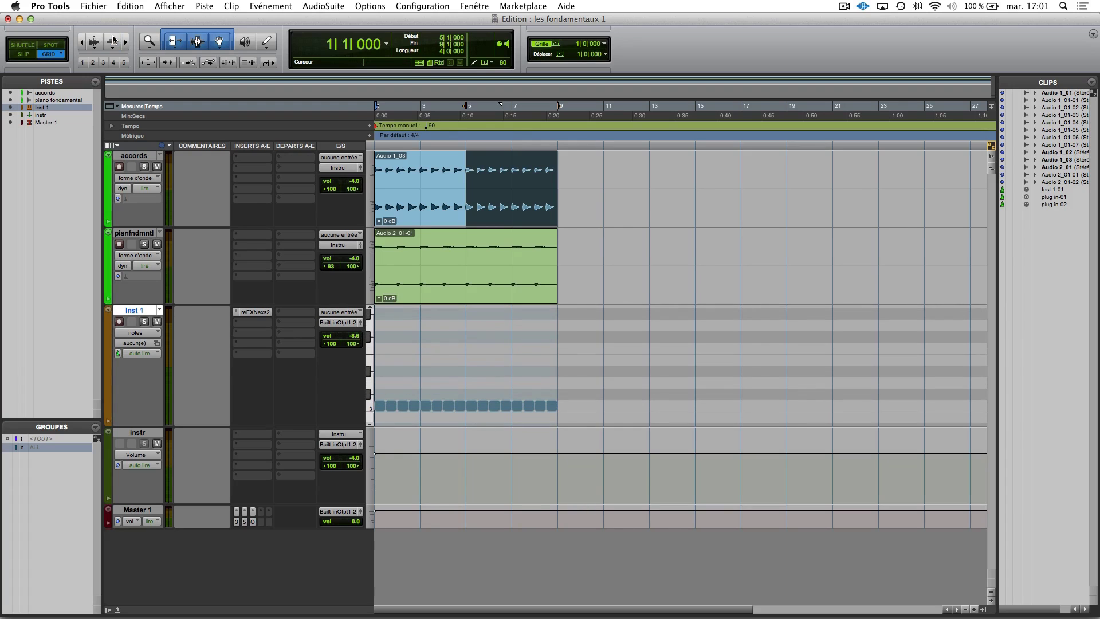
Step: Zoom out vertically on the MIDI notes of the Inst 1 track to reveal a wider note range
left_click(113, 50)
left_click(112, 51)
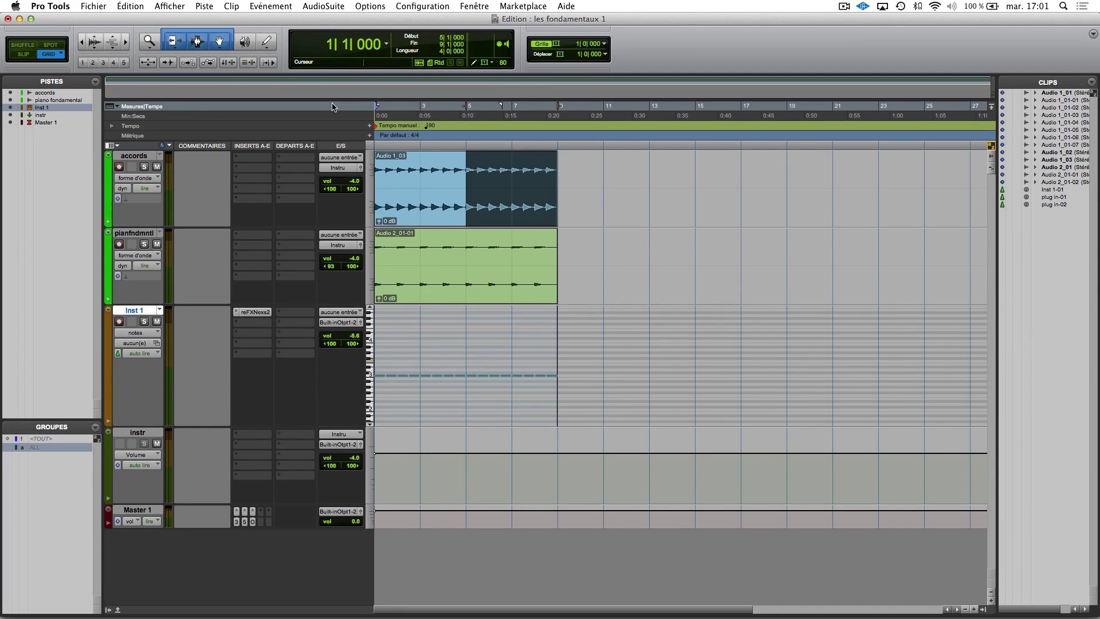
Step: Zoom the timeline horizontally in near bar 5, select the Audio 1_03 clip, and zoom out to about bars 1 to 53
key("t")
key("t")
key("t")
key("t")
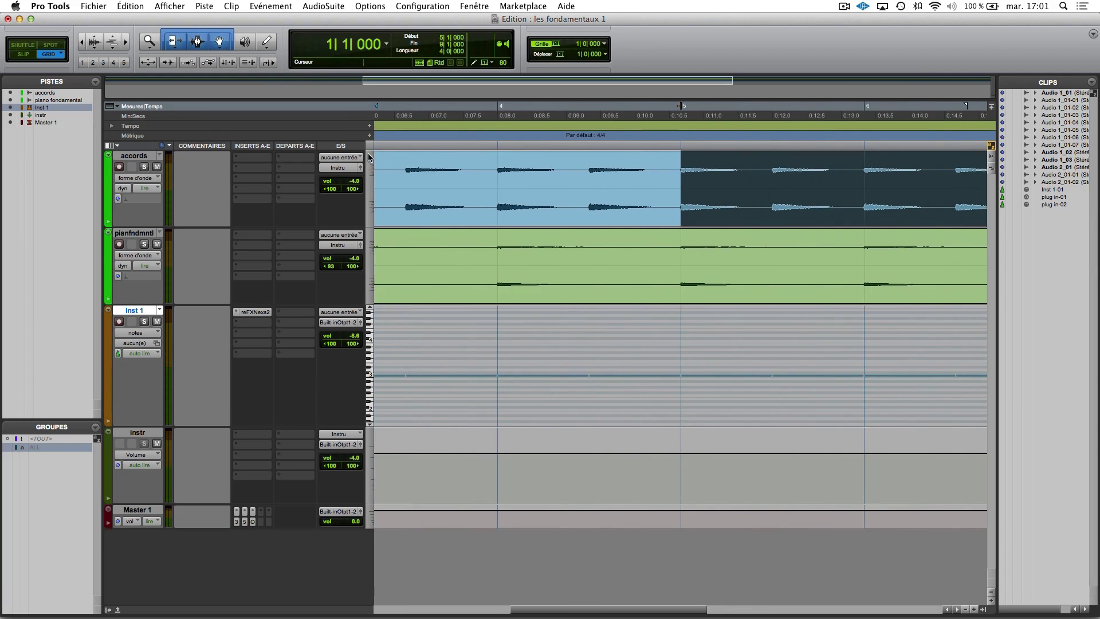
left_click(519, 209)
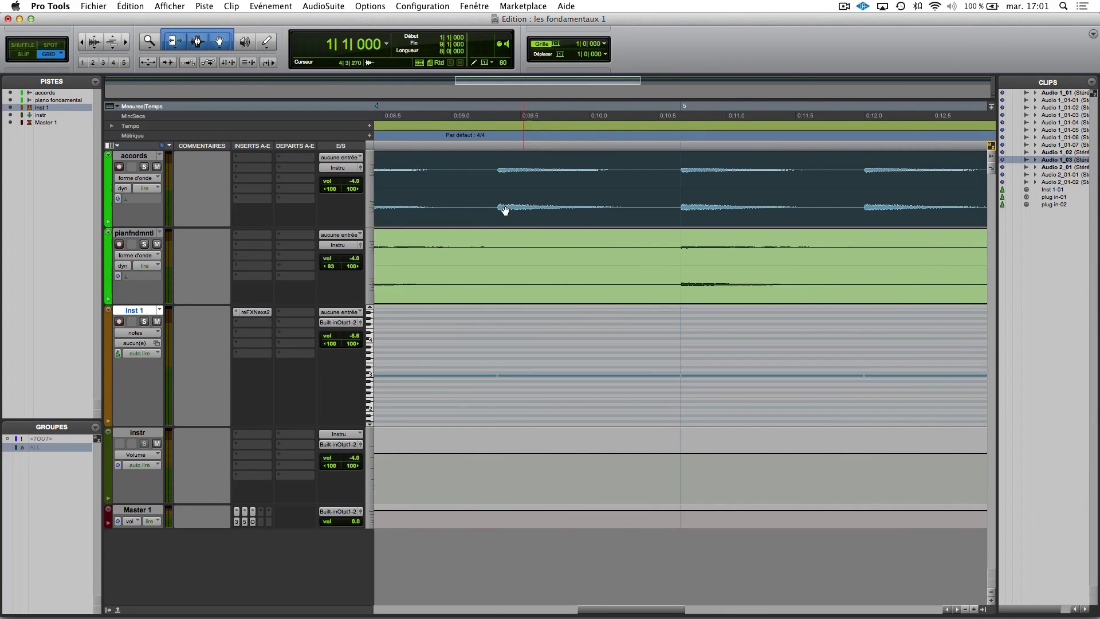
key("r")
key("r")
key("r")
key("r")
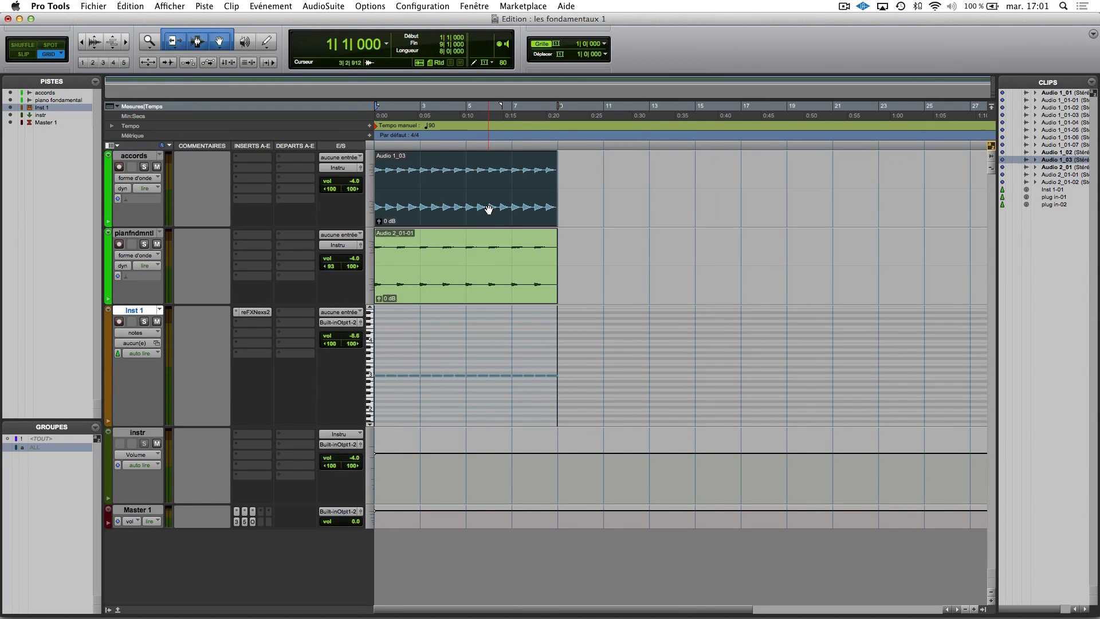
key("r")
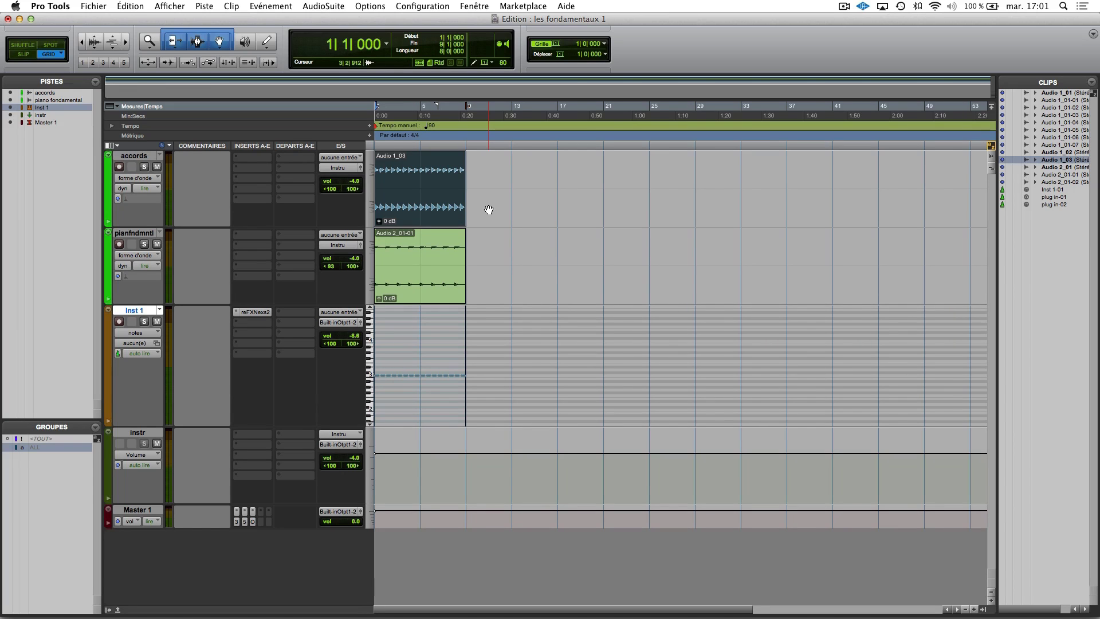
Step: Toggle the zoom on the selected Audio 1_03 clip on and off, returning to the view of about bars 1 to 53
key("e")
key("e")
key("e")
key("e")
key("e")
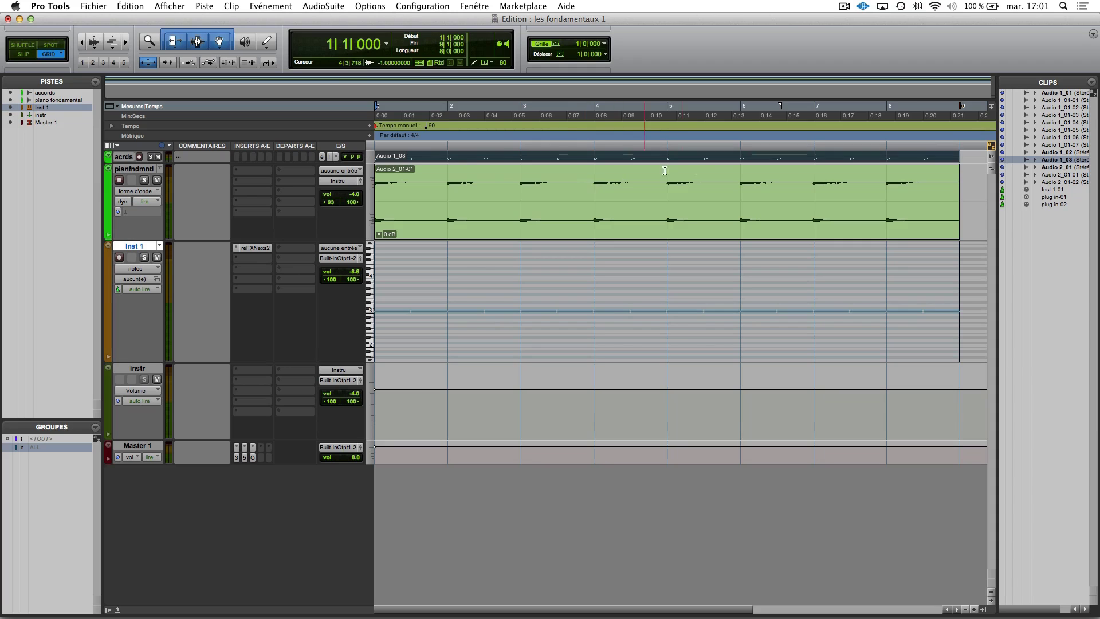
key("e")
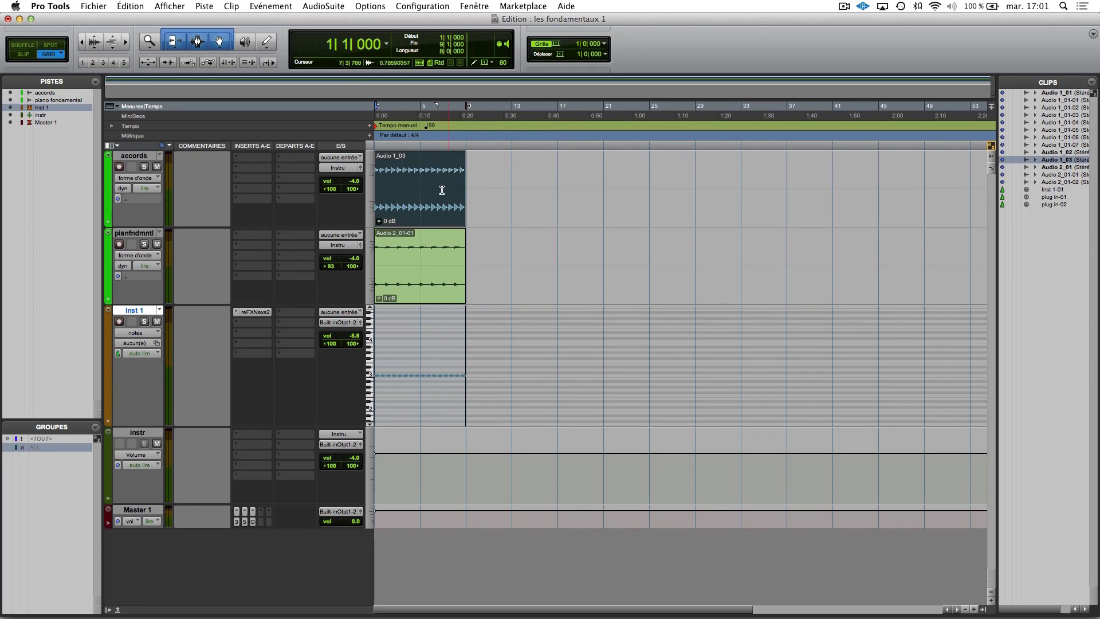
Step: Separate the Audio 1_03 clip on the accords track at bar 3
left_click(411, 186)
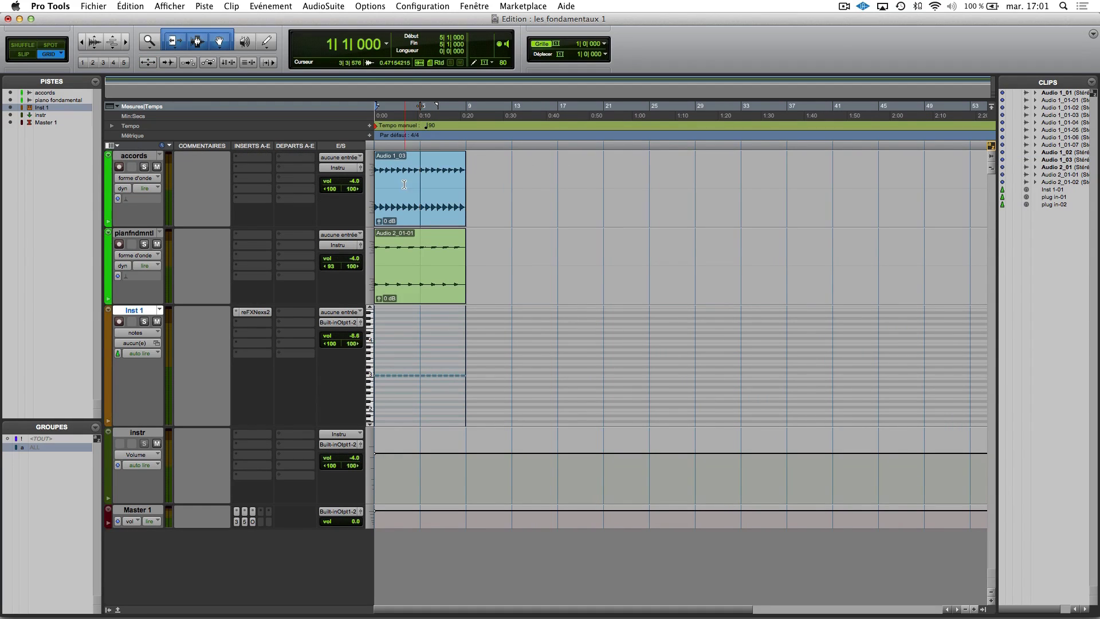
left_click(392, 186)
key("b")
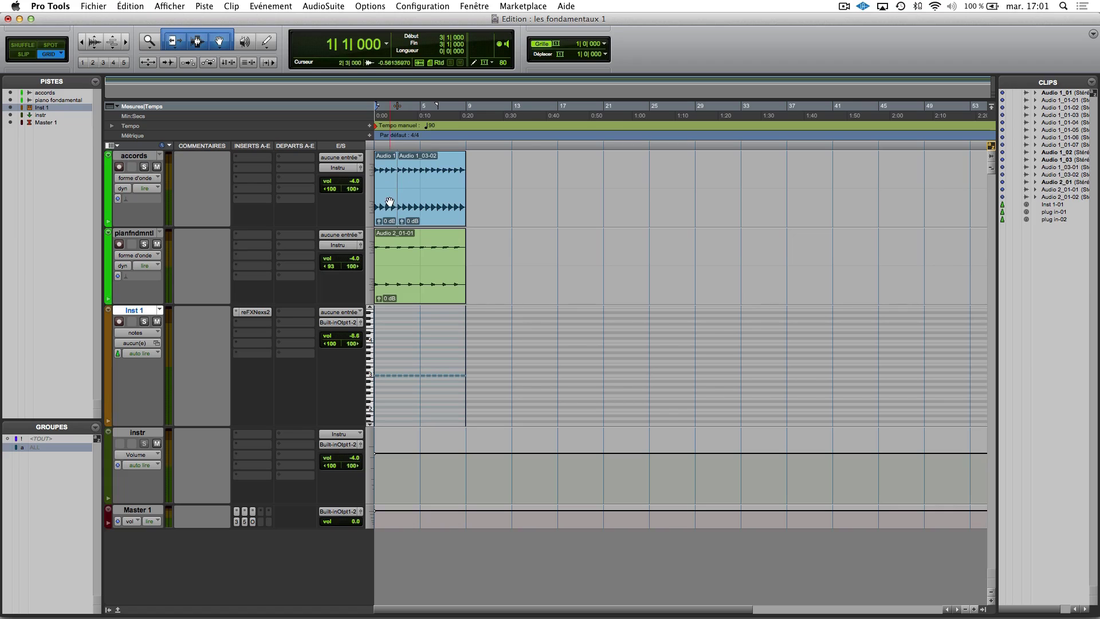
Step: Toggle the zoom on the first accords clip, Audio 1_03-01, and enlarge the accords track to the géant height
left_click(386, 205)
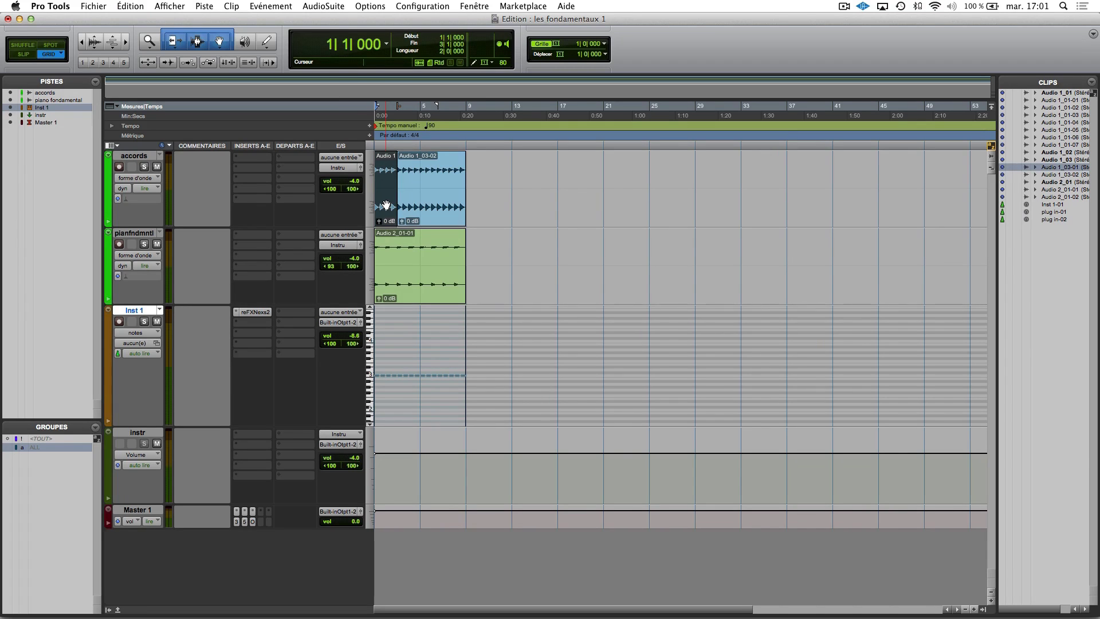
key("ctrl+e")
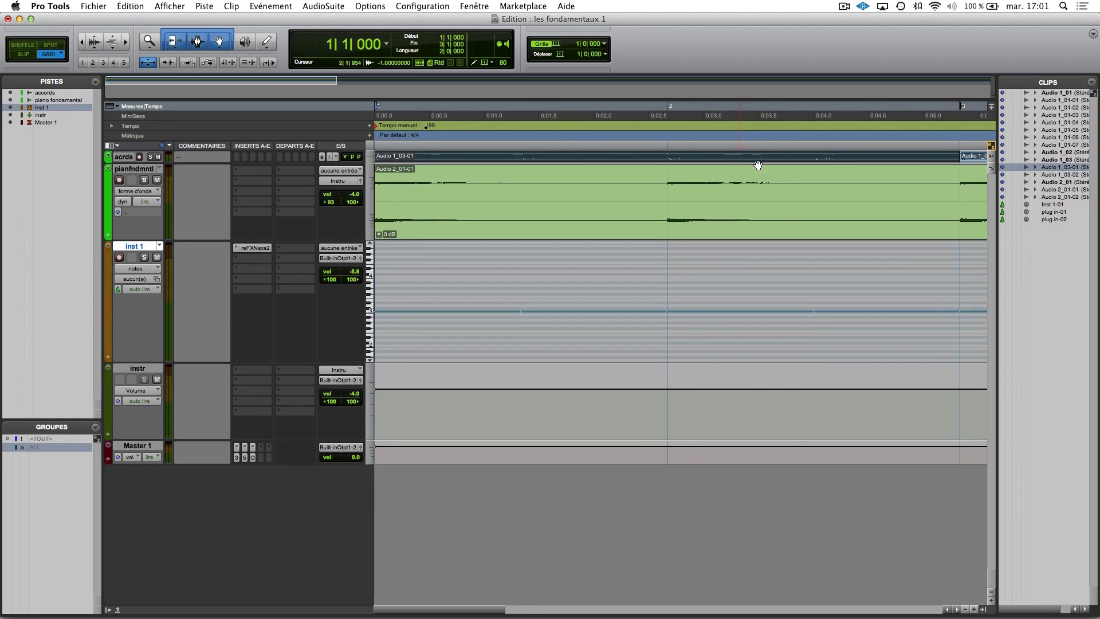
left_click_drag(129, 162, 30, 533)
left_click_drag(137, 493, 68, 405)
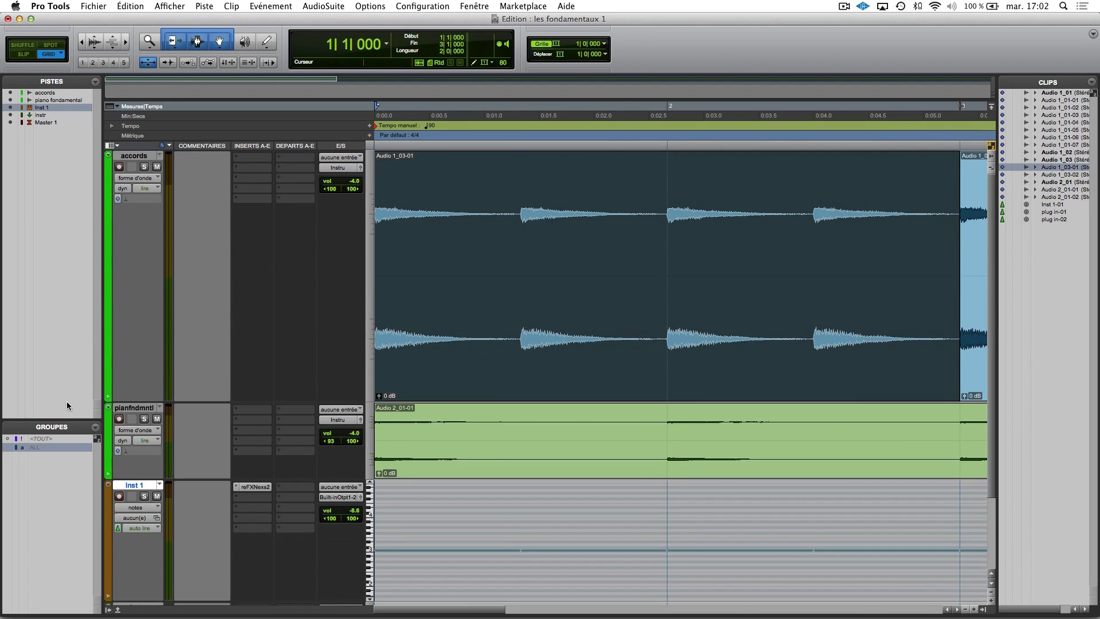
Step: Set the accords track height to extrême
left_click(112, 158)
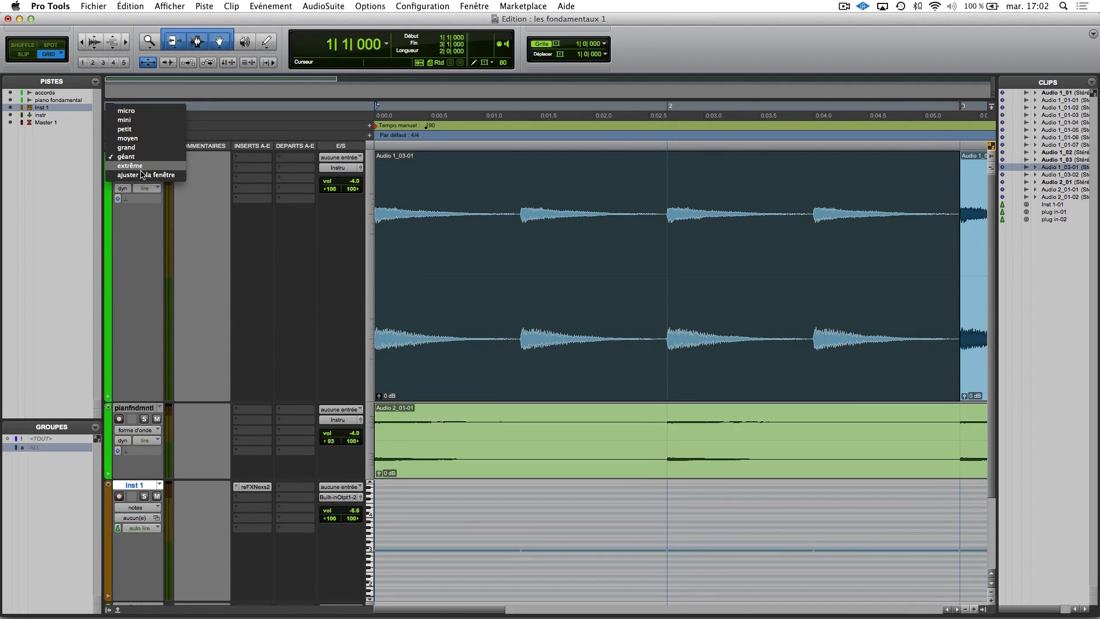
left_click(200, 178)
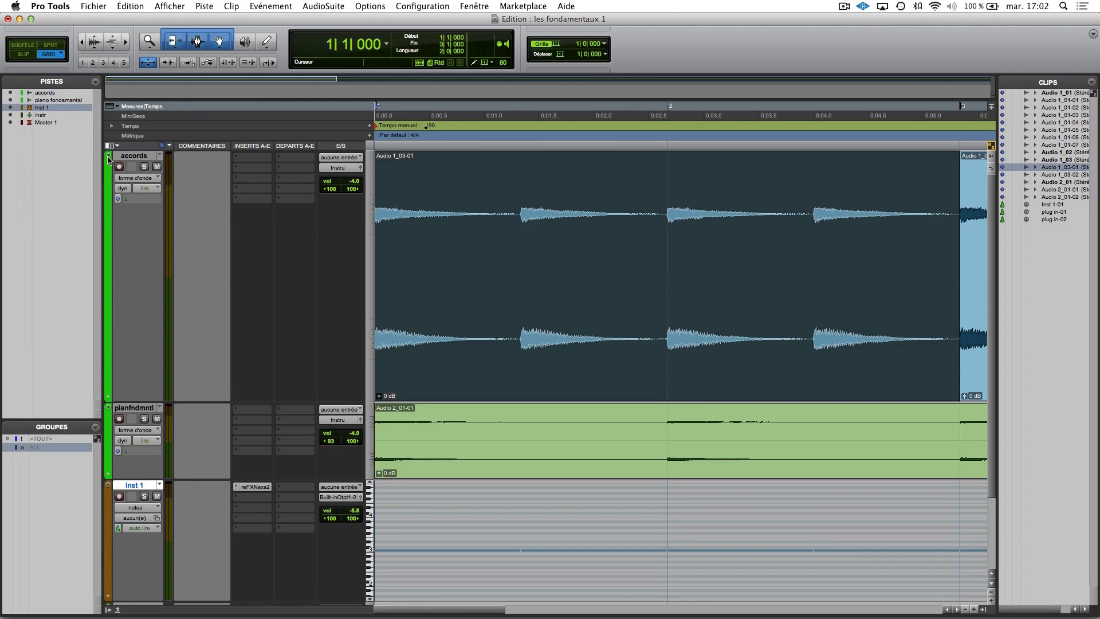
left_click(108, 158)
left_click(107, 155)
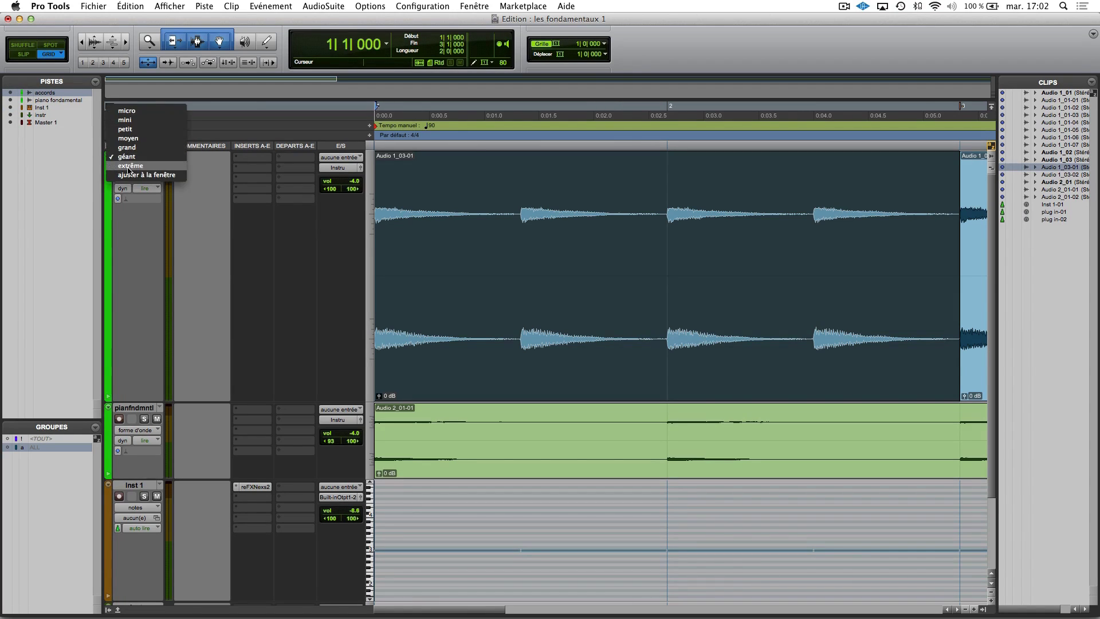
left_click(128, 167)
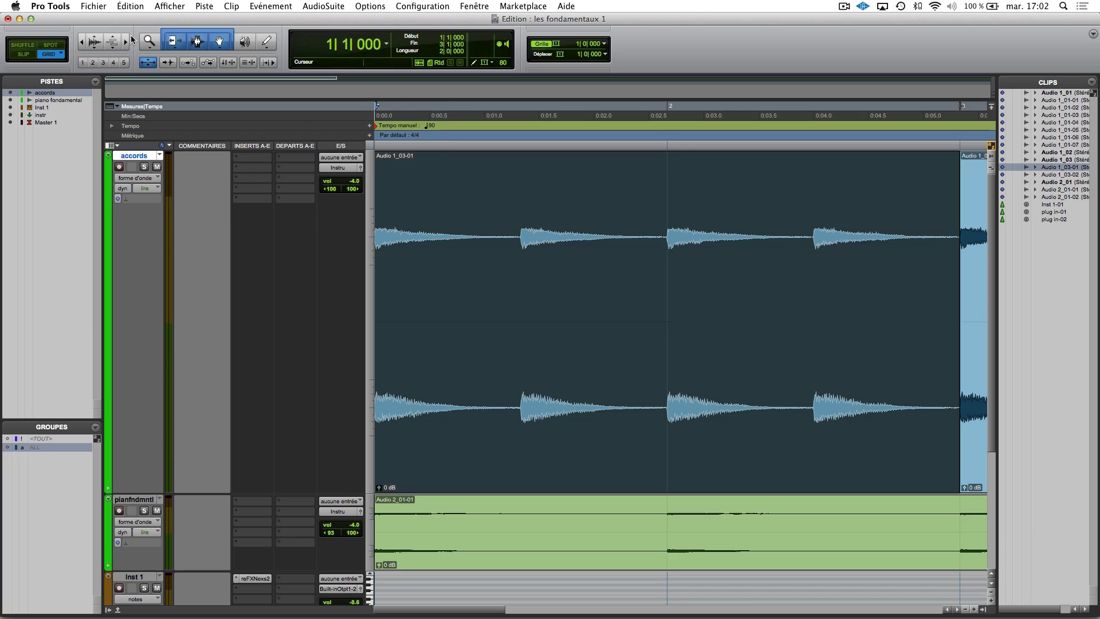
Step: Turn off Zoom Toggle to return to the view of about bars 1 to 53
left_click(148, 66)
left_click(149, 63)
left_click(148, 63)
left_click(148, 63)
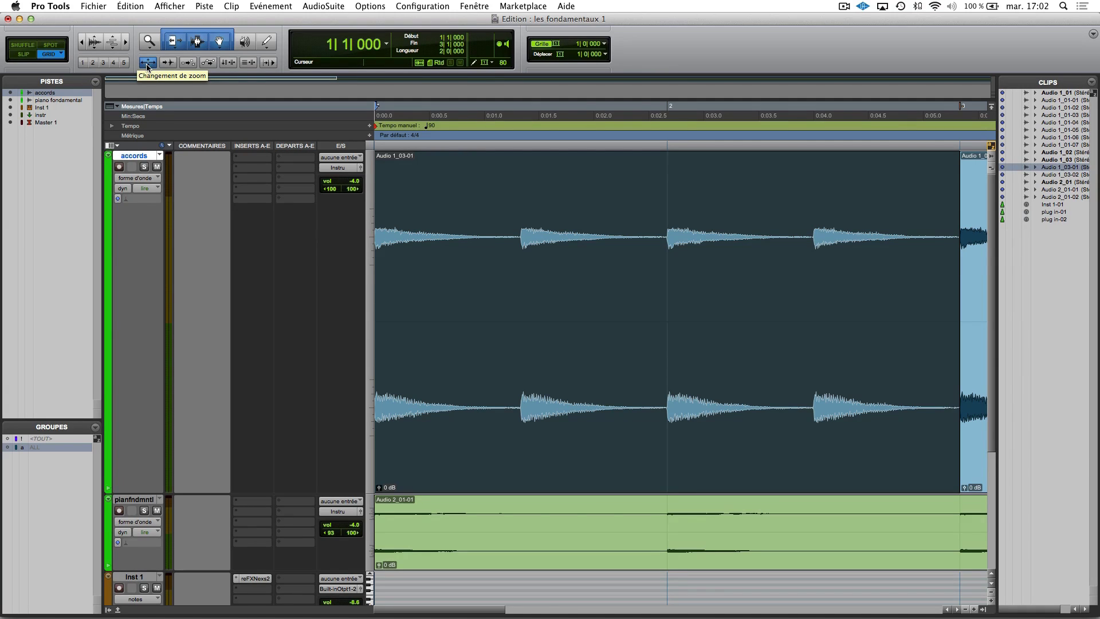
left_click(147, 63)
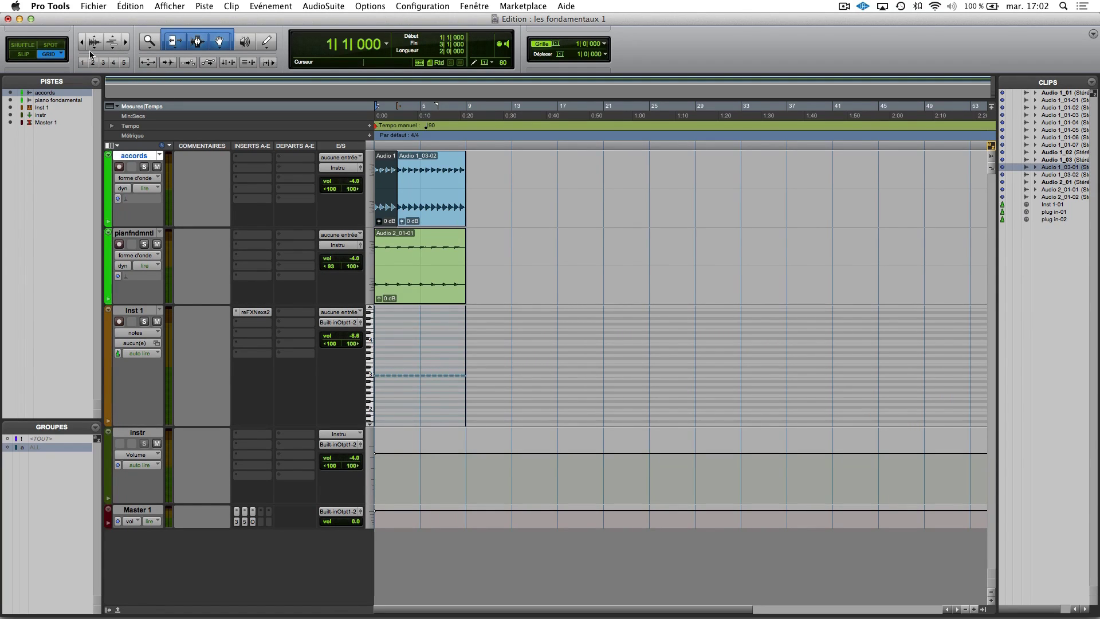
Step: Use the Zoom tool on the accords clips to zoom in, zoom out, and zoom in again to about bars 1 to 7
left_click(149, 43)
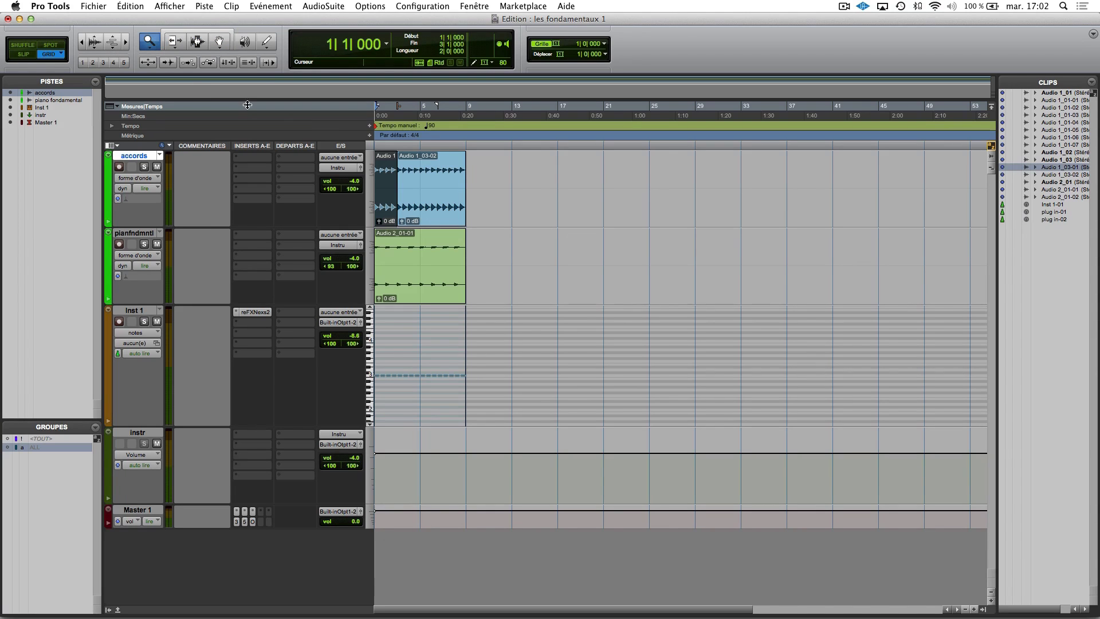
left_click(417, 180)
left_click(428, 185)
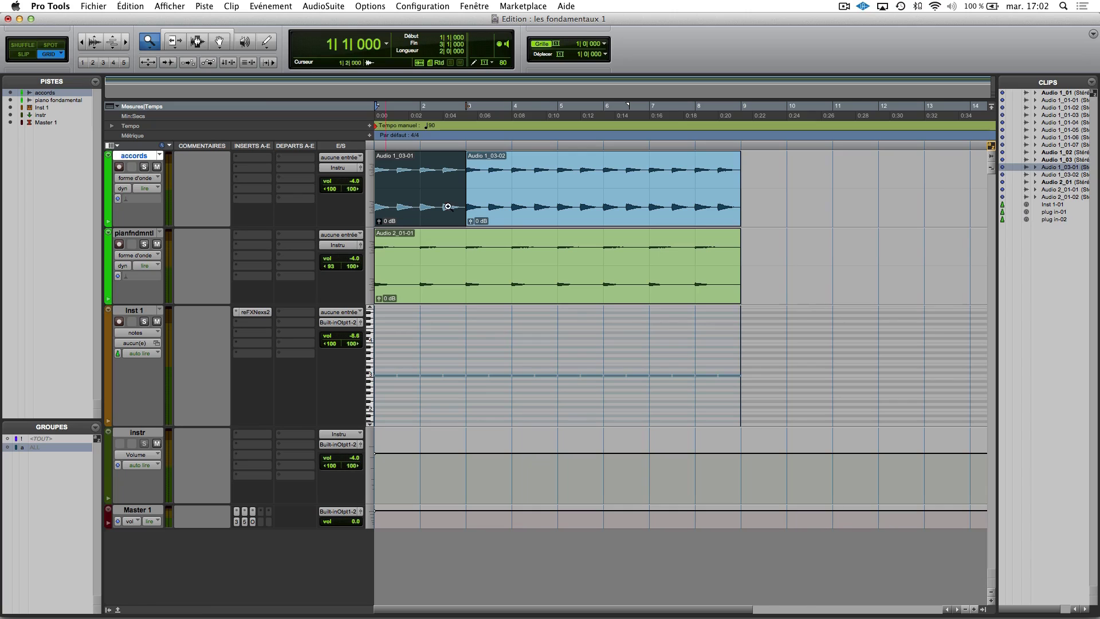
left_click(515, 190)
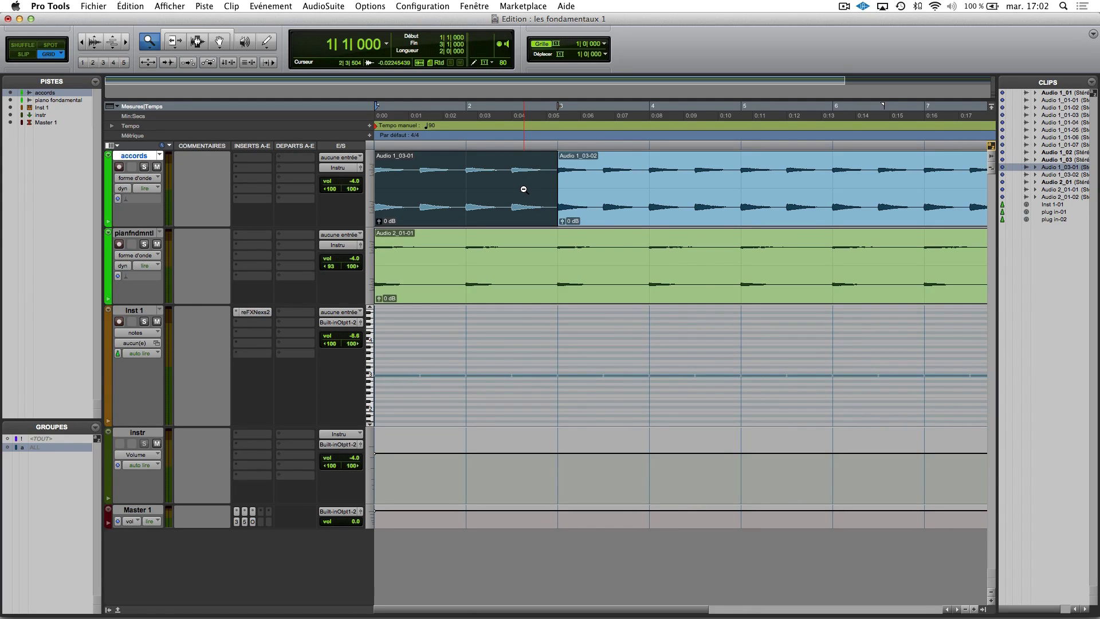
left_click(527, 188, "alt")
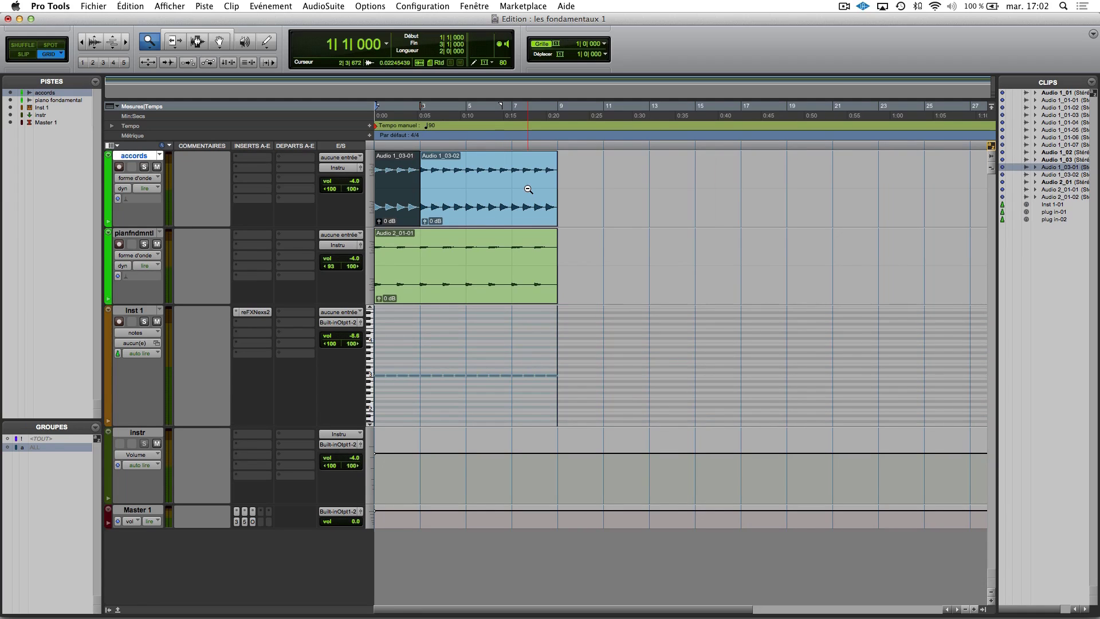
left_click(492, 191)
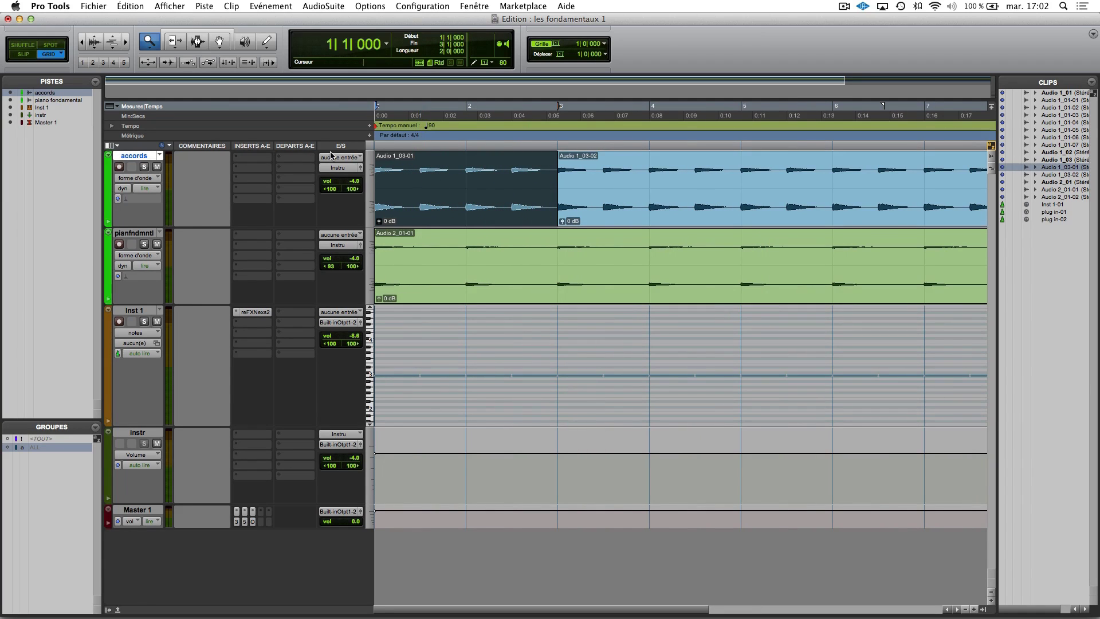
Step: Zoom in once on Audio 1_03-01 using the Zoom simple mode, and set the Zoom tool back to Zoom normal
left_click(149, 50)
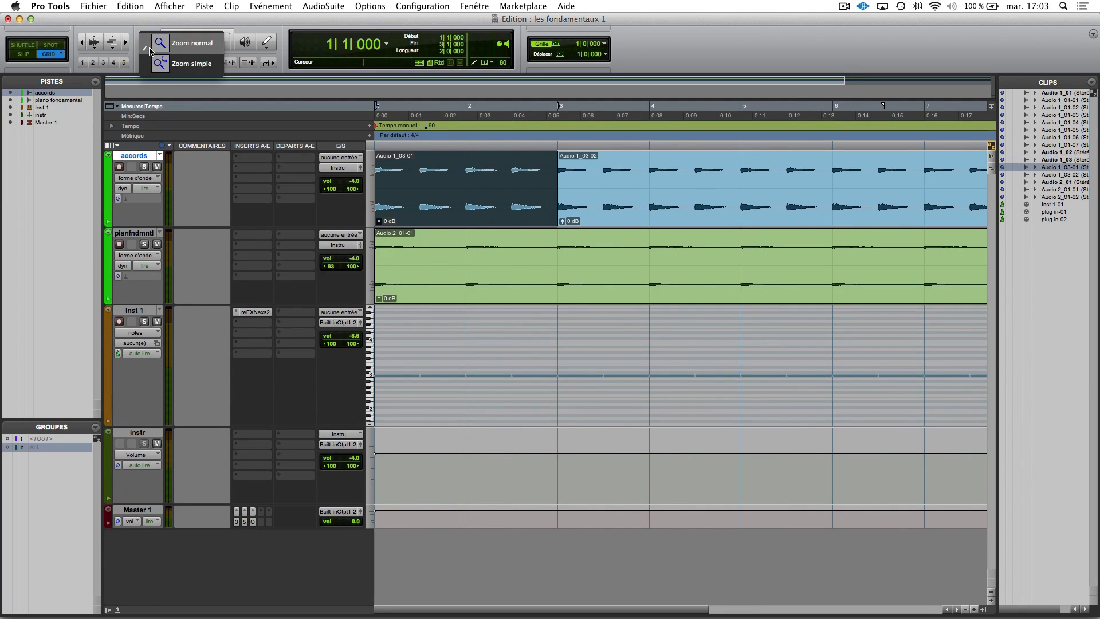
left_click(182, 65)
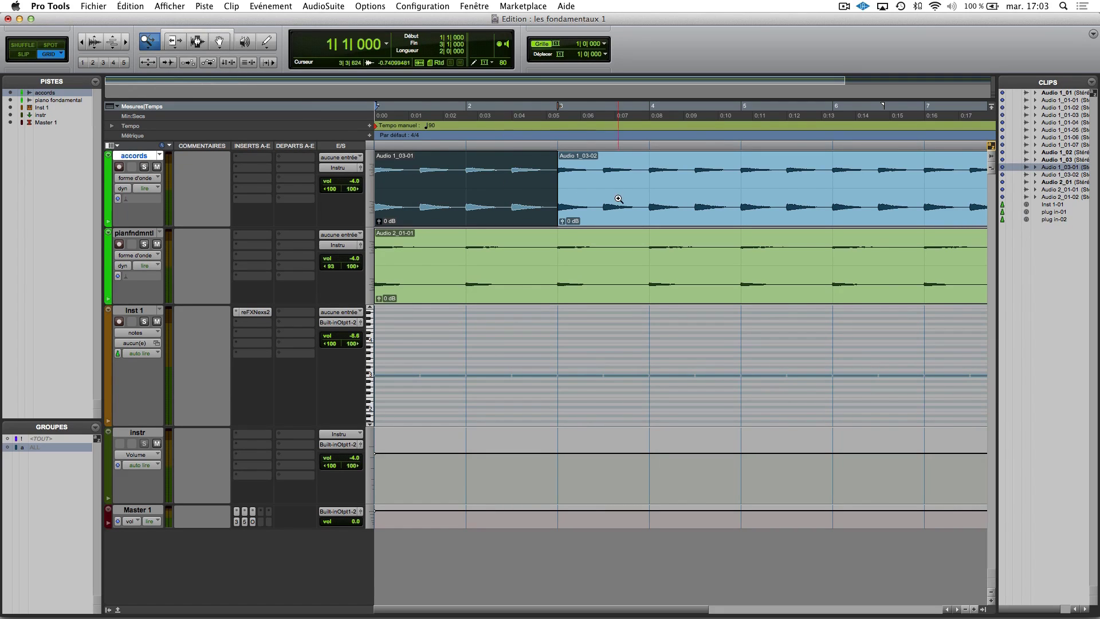
left_click(494, 194)
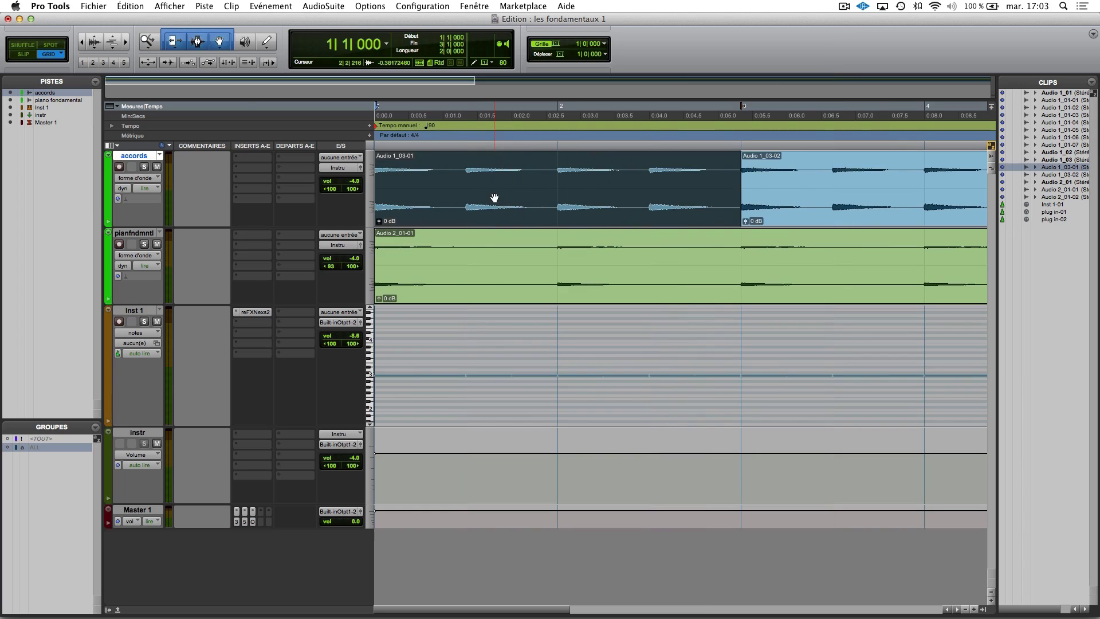
left_click(150, 50)
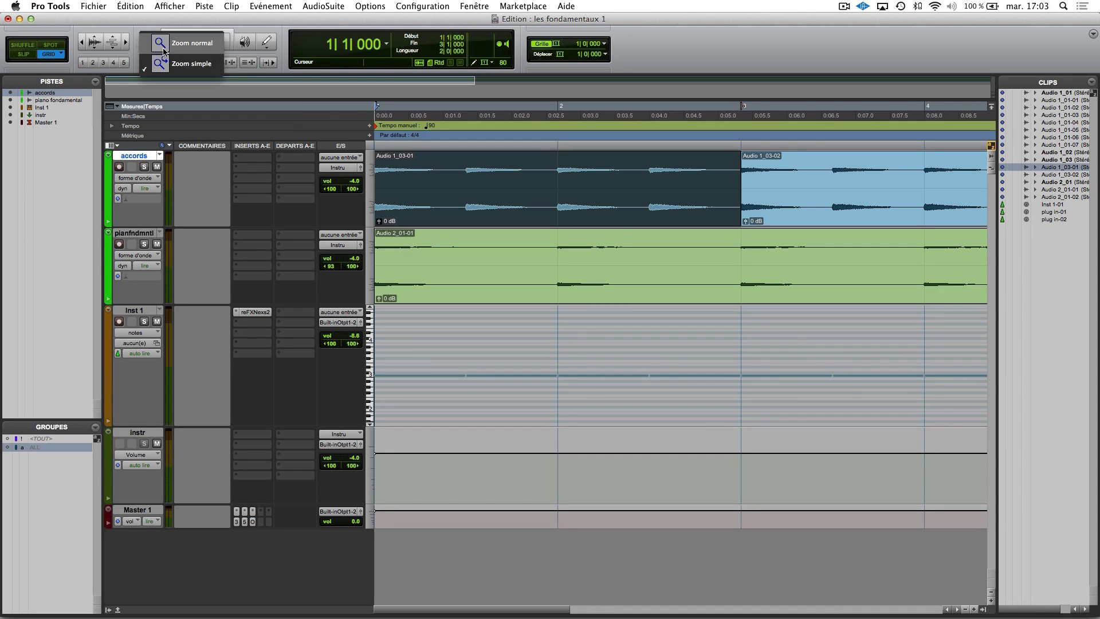
left_click(165, 50)
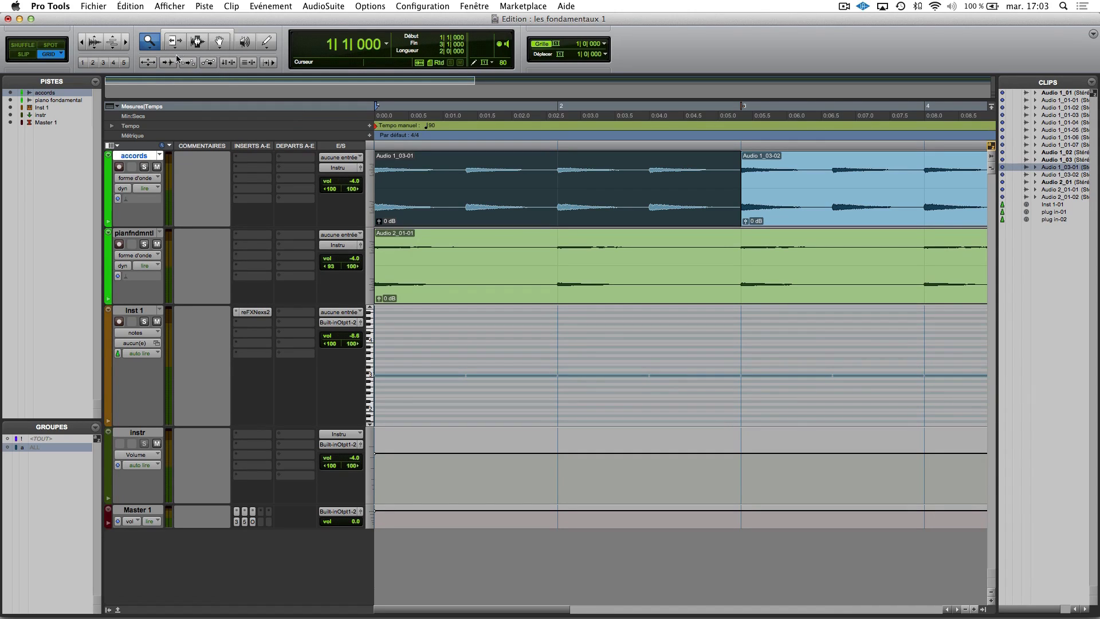
Step: Activate the Smart tool and zoom the timeline out to about bars 1 to 14
left_click(183, 33)
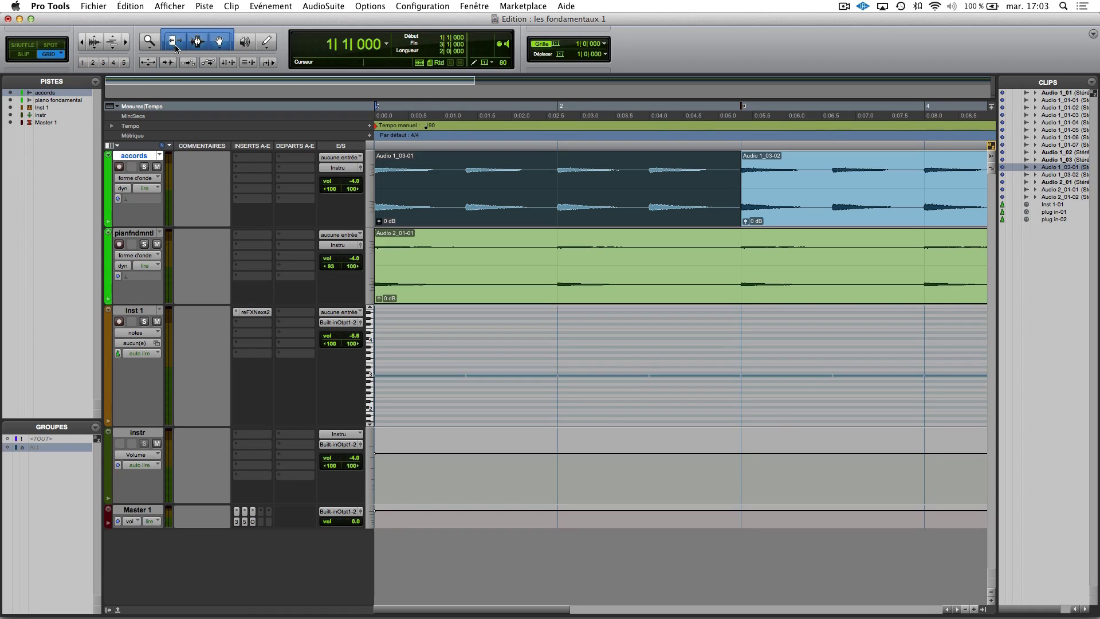
key("super+bracketleft")
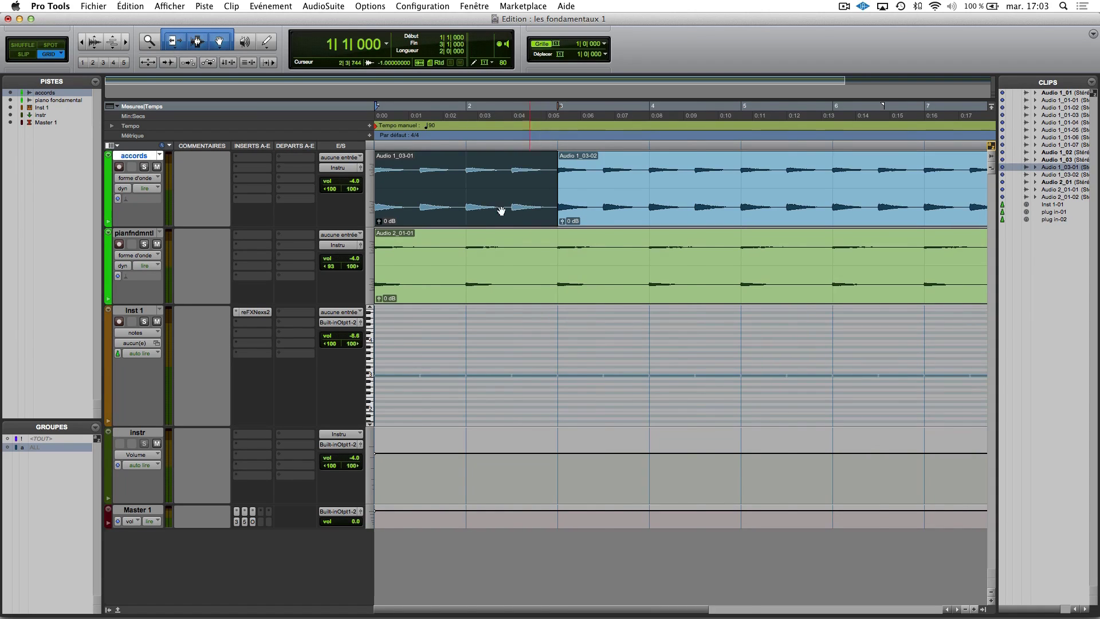
key("super+bracketleft")
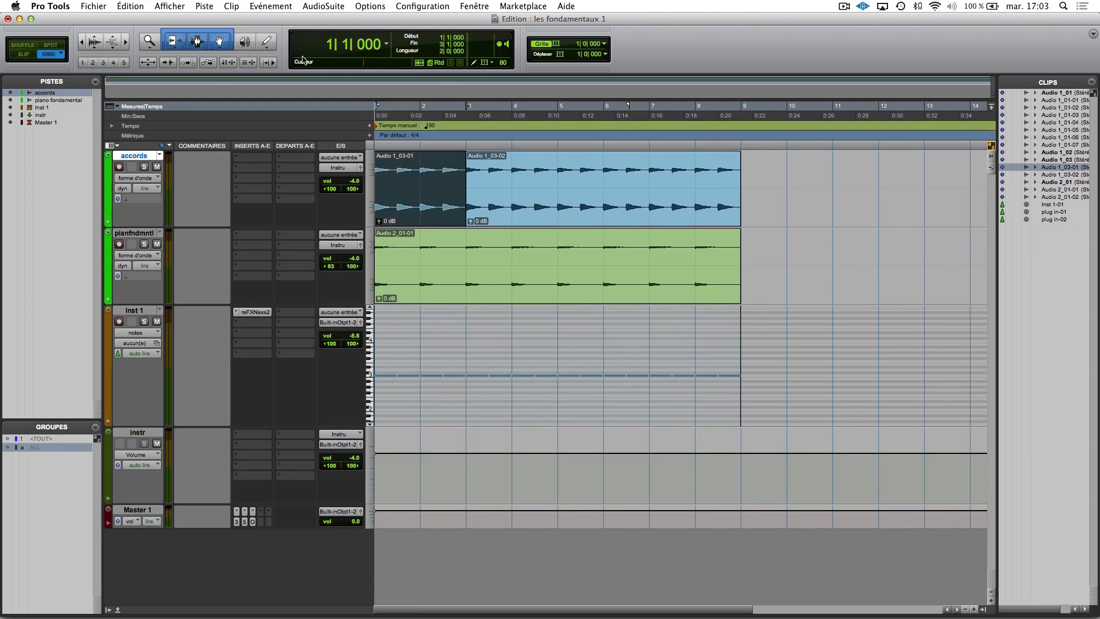
Step: Trim the Audio 1_03-02 clip with the Trim tool so it starts at bar 4 and ends at bar 8
left_click(172, 45)
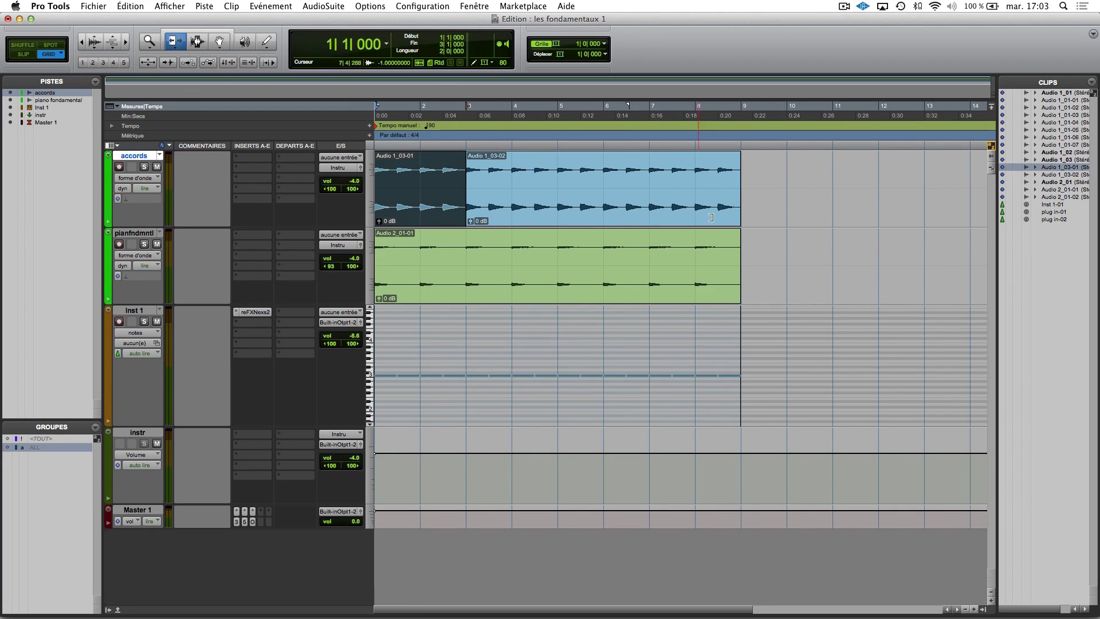
left_click_drag(735, 188, 687, 187)
left_click_drag(472, 180, 507, 180)
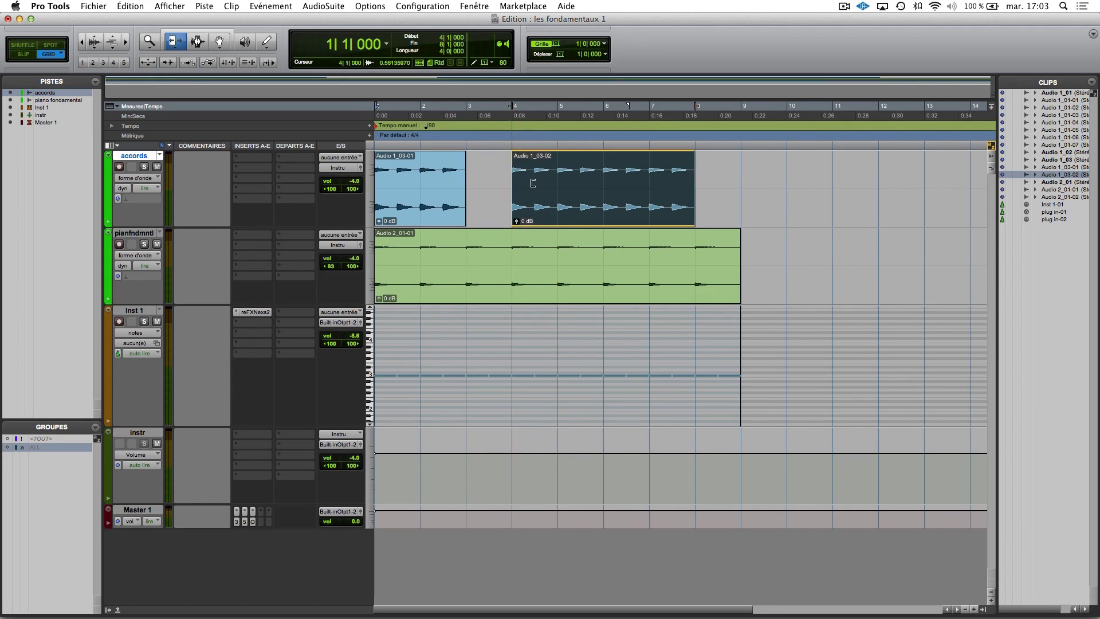
Step: Activate the Smart tool, switch to the Selector tool, and select bar 6 to bar 7 within the Audio 1_03-02 clip
left_click(210, 33)
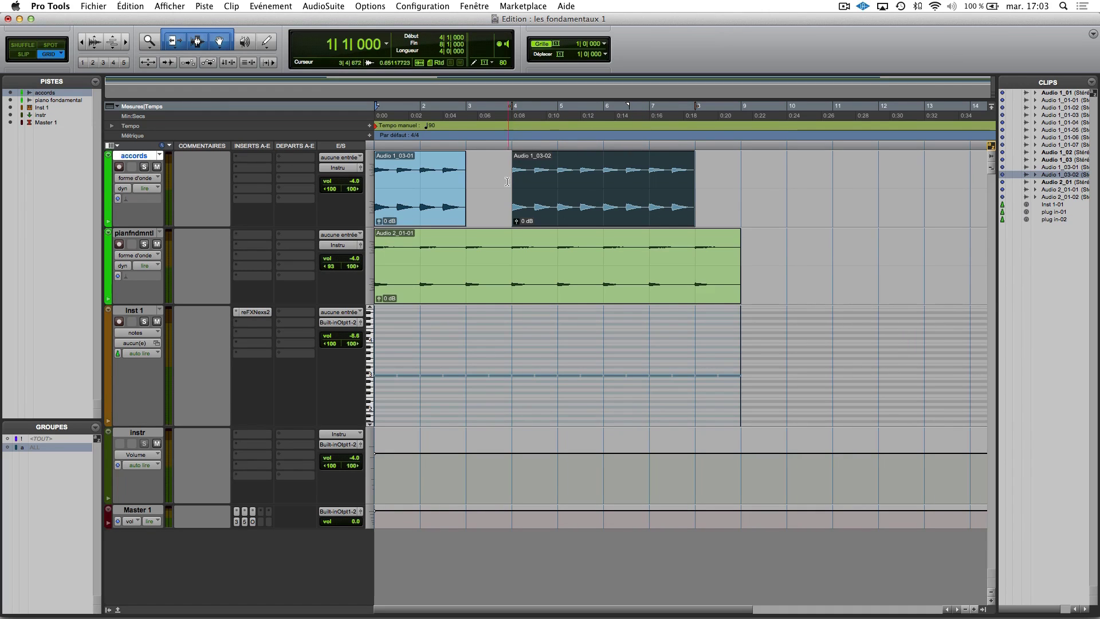
left_click(198, 43)
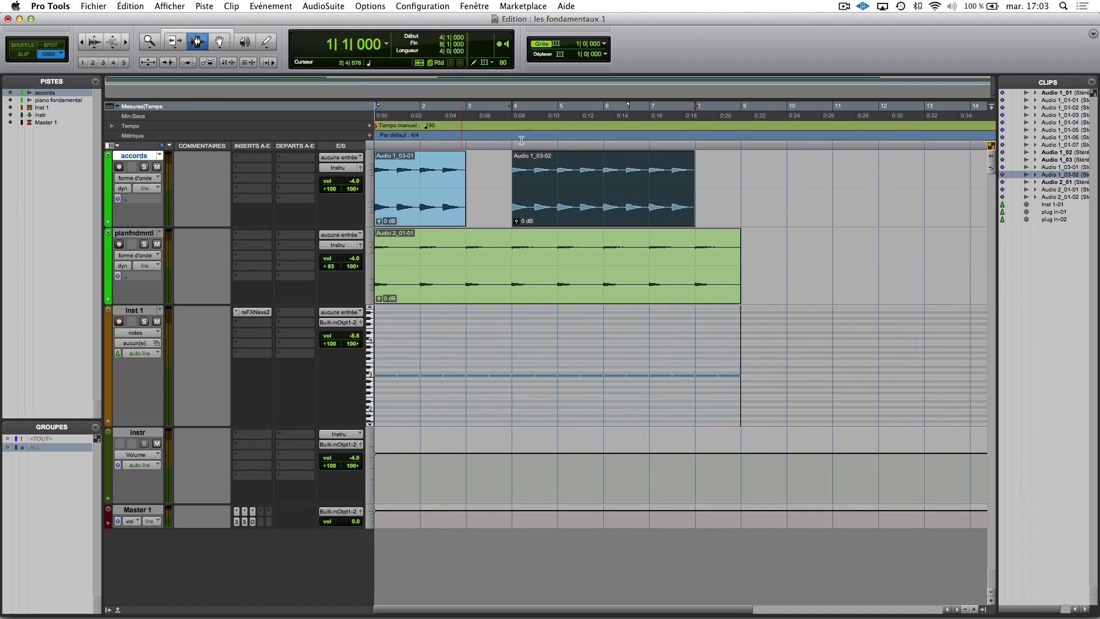
left_click(646, 188)
left_click_drag(669, 188, 599, 188)
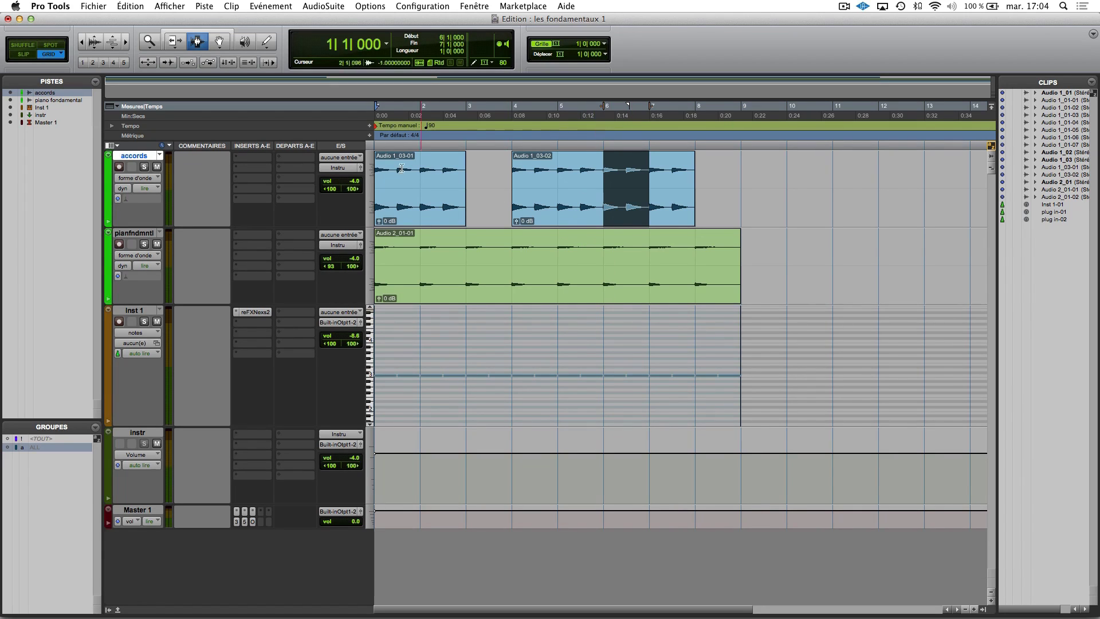
Step: Select different ranges of Audio 1_03-02 with the Selector tool: bar 5 to bar 7, and bar 6 to bar 7 again
left_click(578, 195)
mouse_move(578, 195)
left_mouse_down()
mouse_move(601, 172)
mouse_move(644, 173)
mouse_move(580, 174)
left_mouse_up()
left_click(558, 177)
left_click_drag(652, 177, 558, 181)
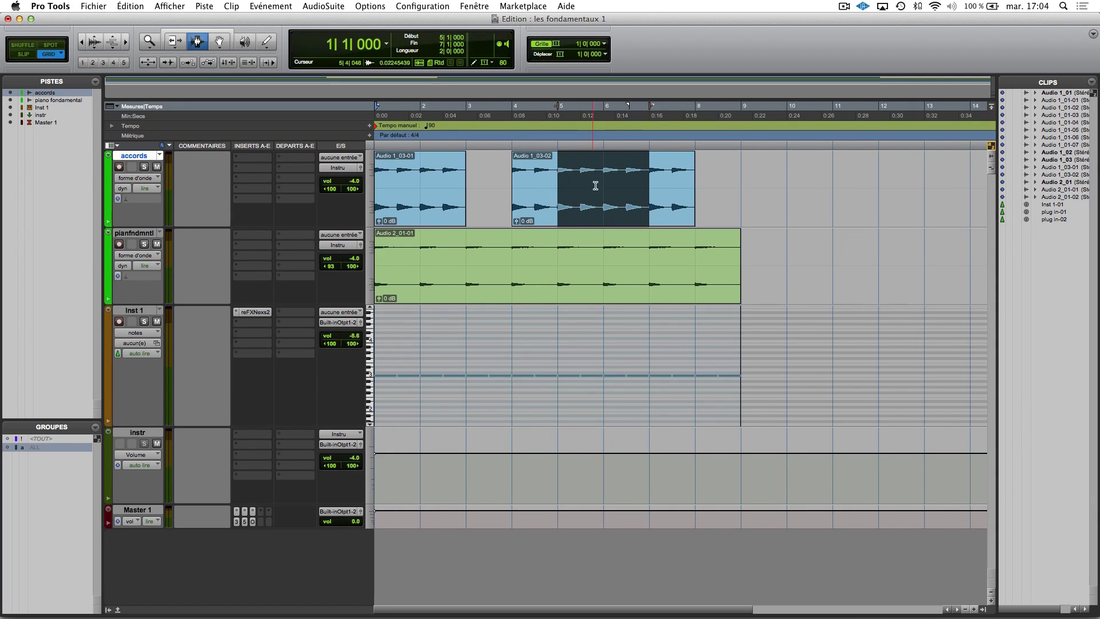
left_click_drag(598, 198, 658, 201)
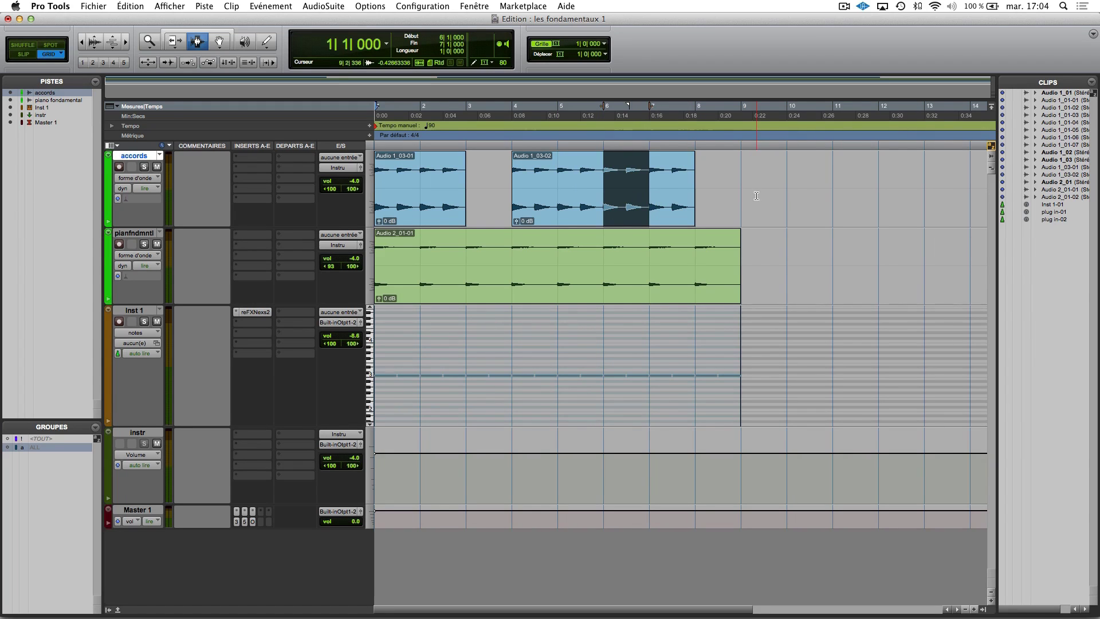
left_click_drag(557, 189, 641, 189)
Step: Select the whole Audio 1_03-02 clip with the Grabber tool and try moving it along the accords track
left_click(223, 46)
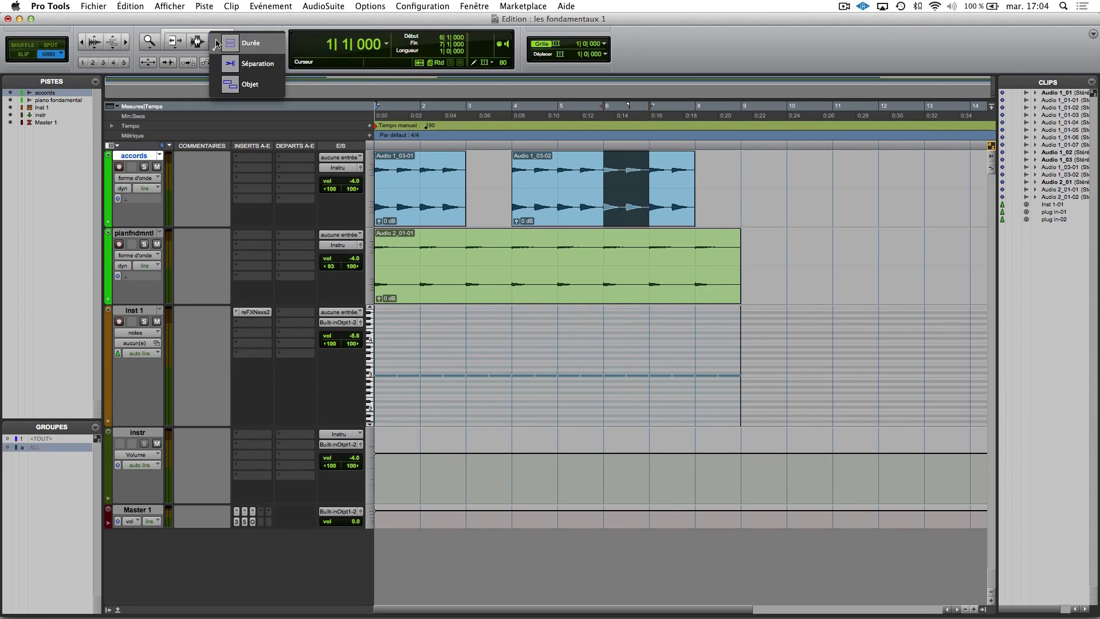
left_click(217, 43)
left_click(628, 202)
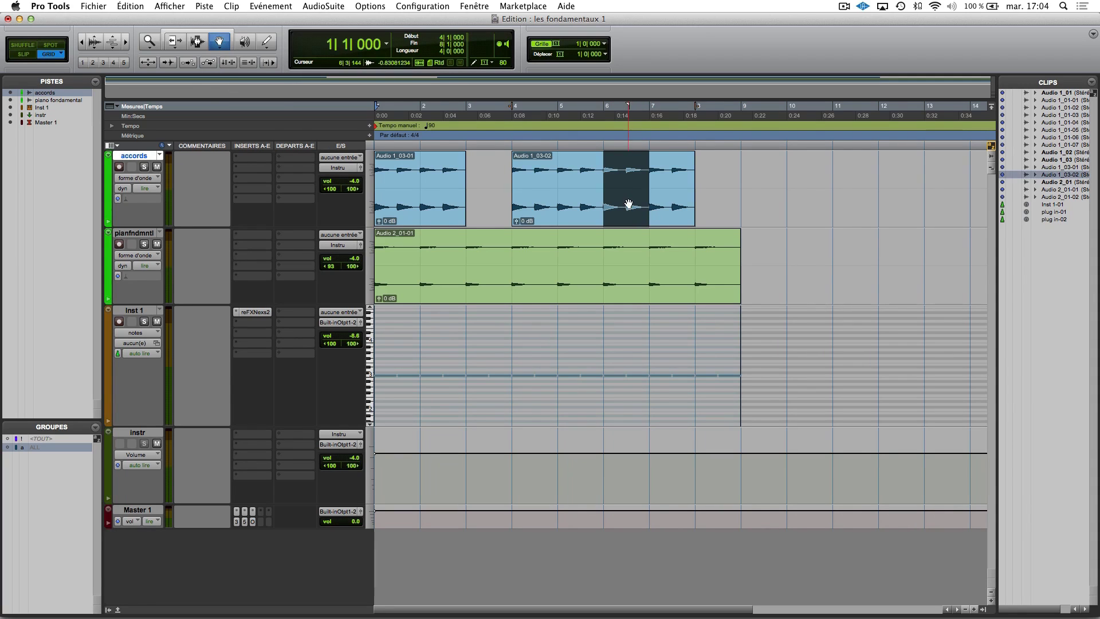
left_click_drag(600, 202, 560, 197)
Step: Use the Smart tool on Audio 1_03-02 to select bar 6 to bar 7 and to grab the whole clip
left_click_drag(196, 49, 202, 31)
left_click(201, 31)
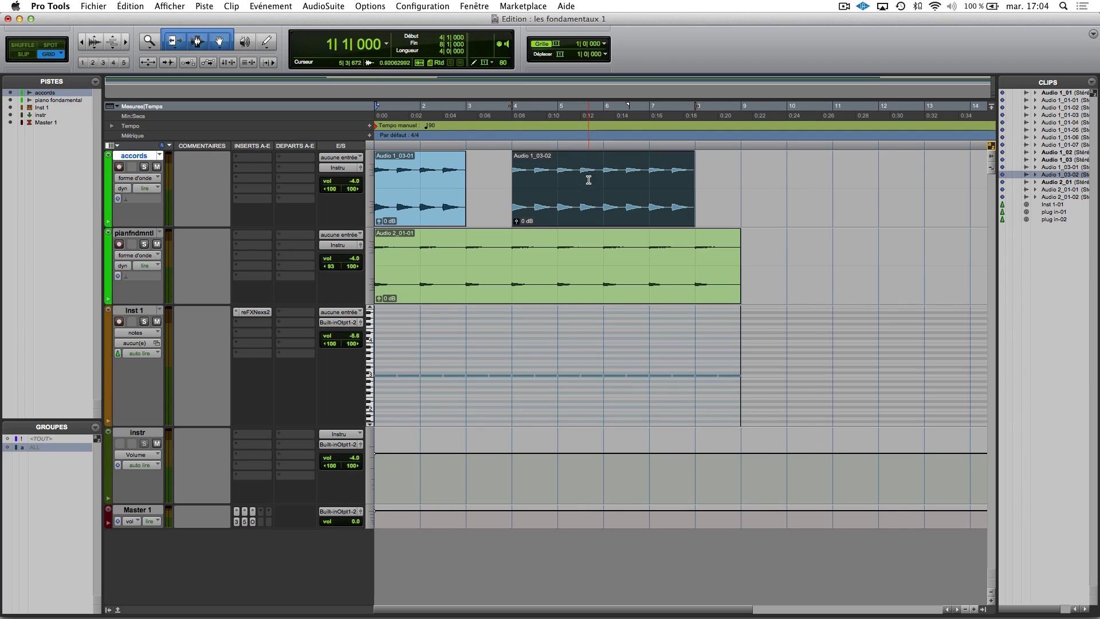
left_click_drag(592, 185, 648, 185)
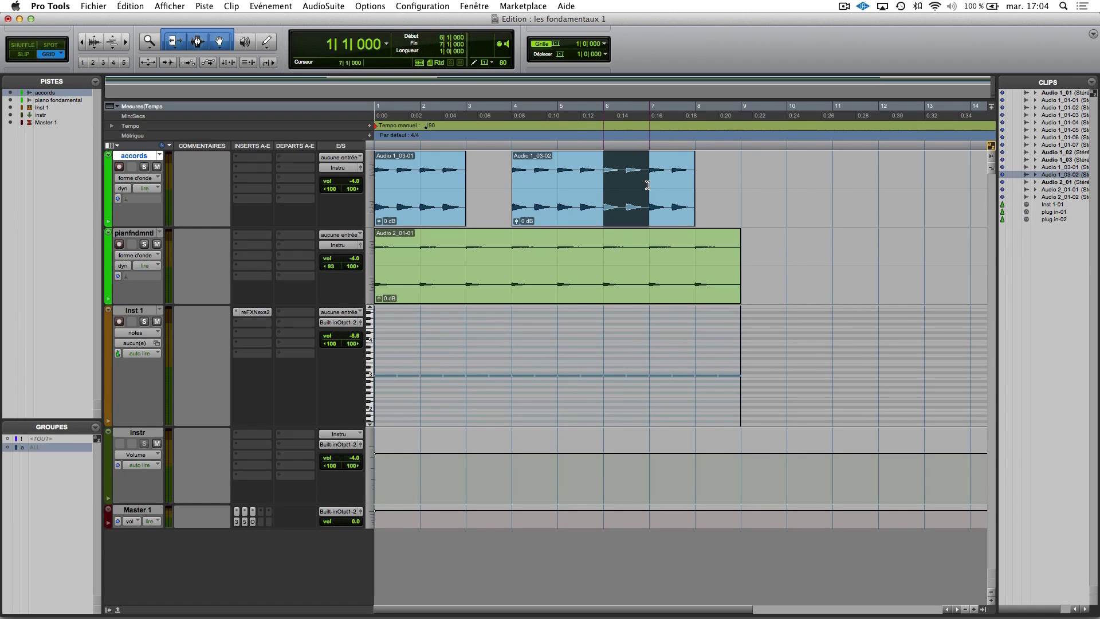
left_click(648, 185)
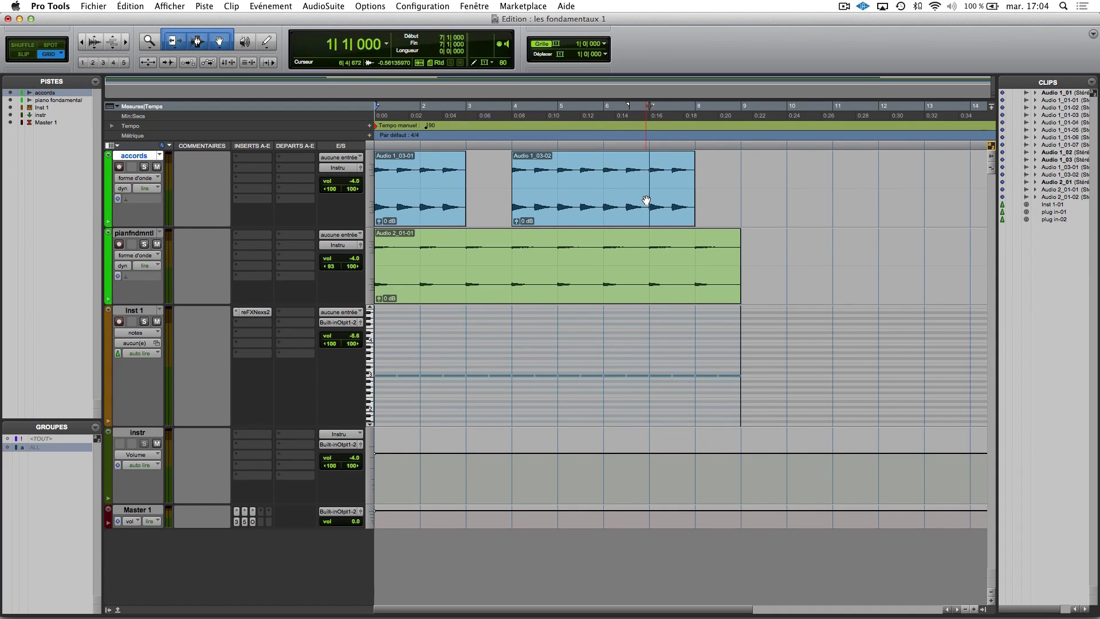
left_click(646, 201)
mouse_move(645, 200)
left_mouse_down()
mouse_move(692, 200)
mouse_move(647, 197)
left_mouse_up()
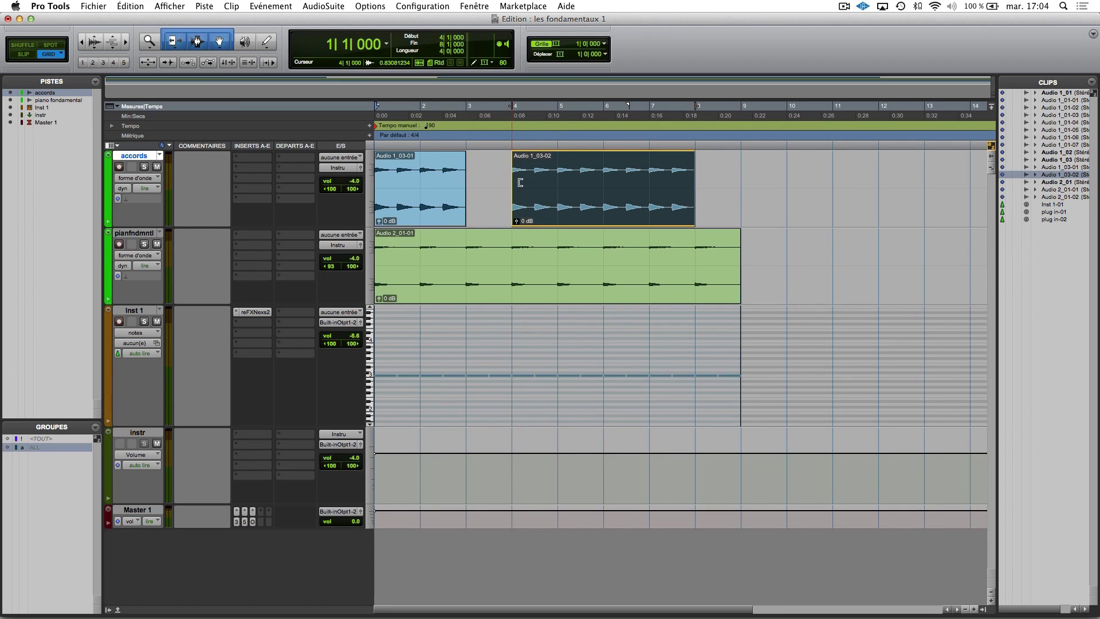
Step: Switch from the Smart tool to its individual tools in turn: Trim in Standard mode, Selector and Grabber
left_click(196, 33)
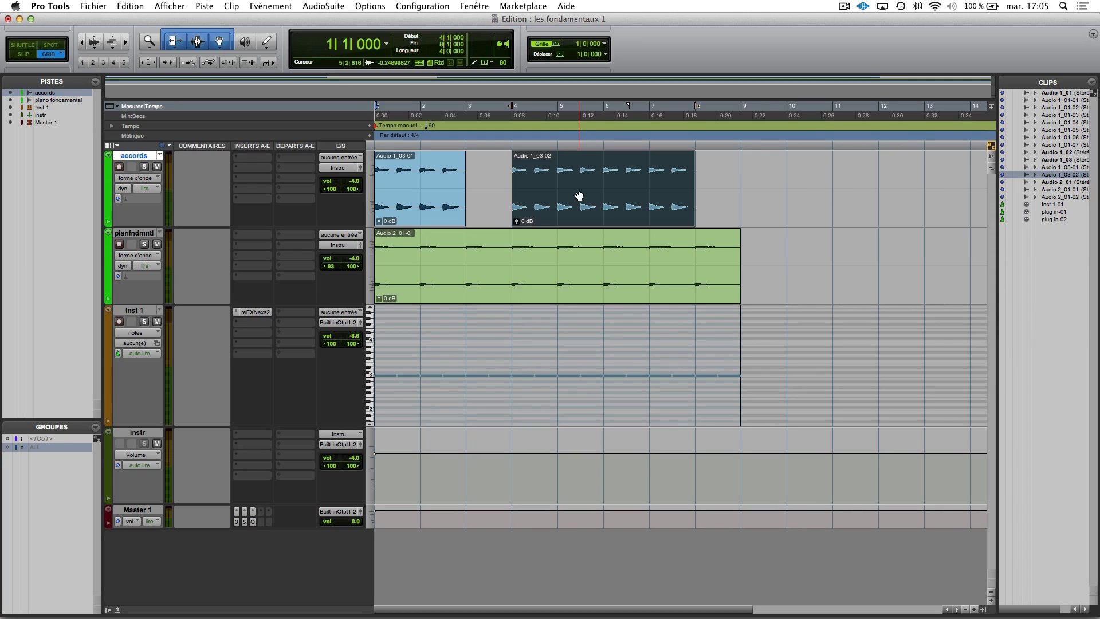
left_click(174, 44)
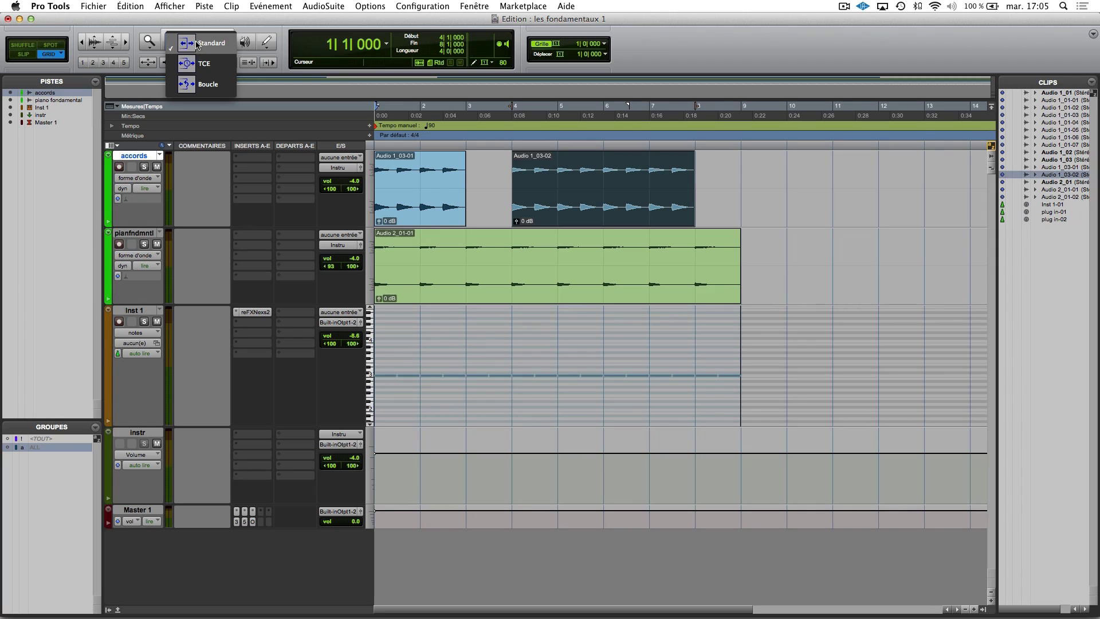
left_click(201, 49)
left_click(198, 43)
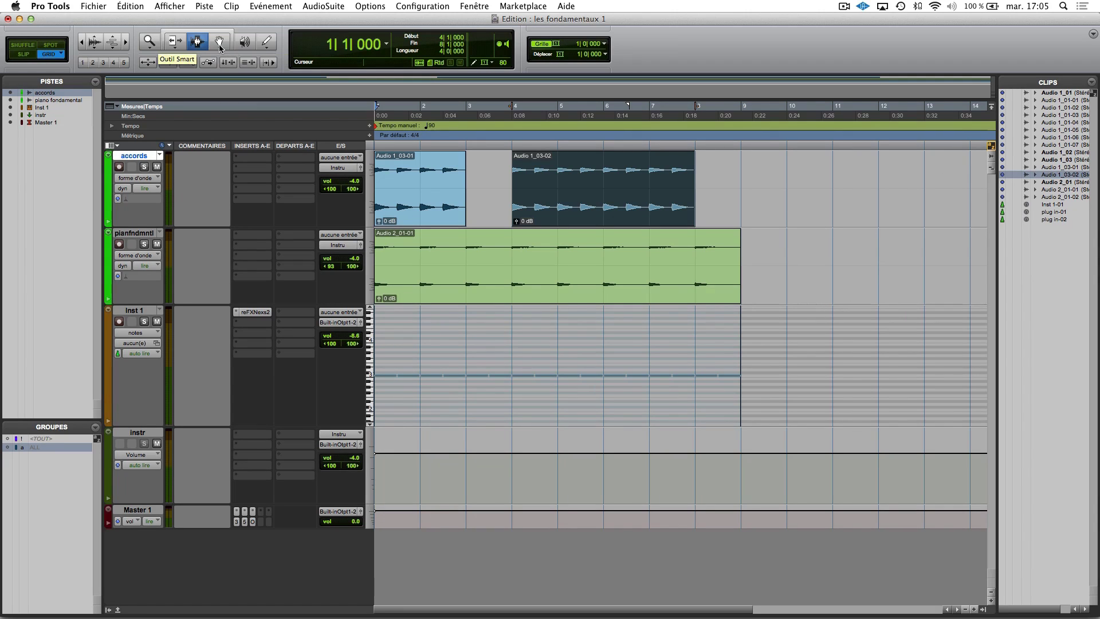
left_click(220, 47)
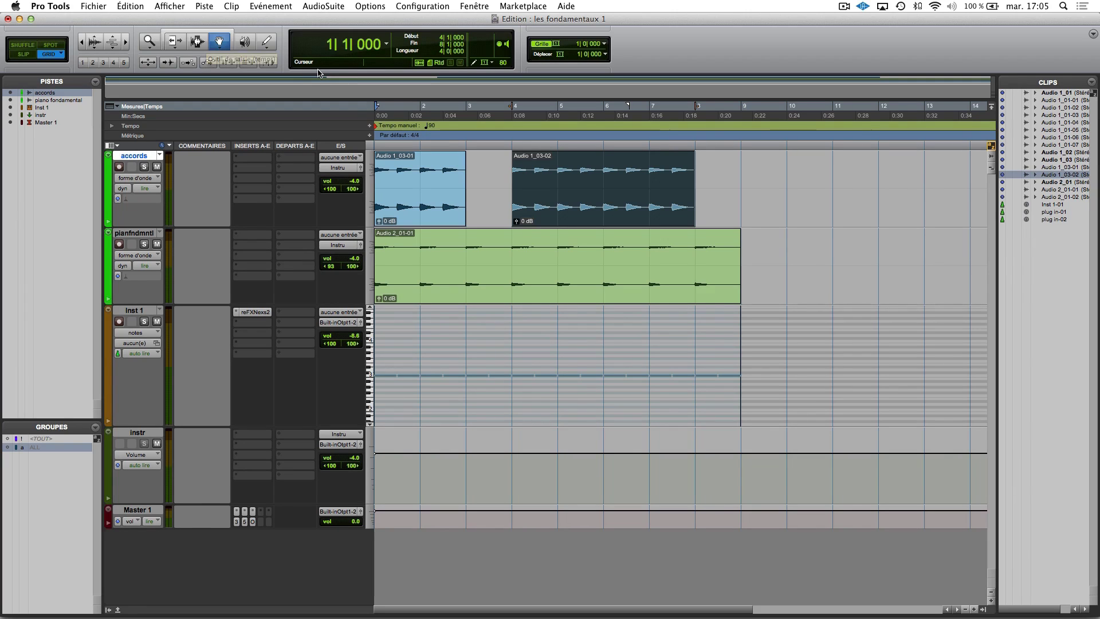
Step: Scrub the accords audio with the Scrub tool, up to the end of the Audio 1_03-01 clip near bar 3, at a closer zoom
left_click(244, 45)
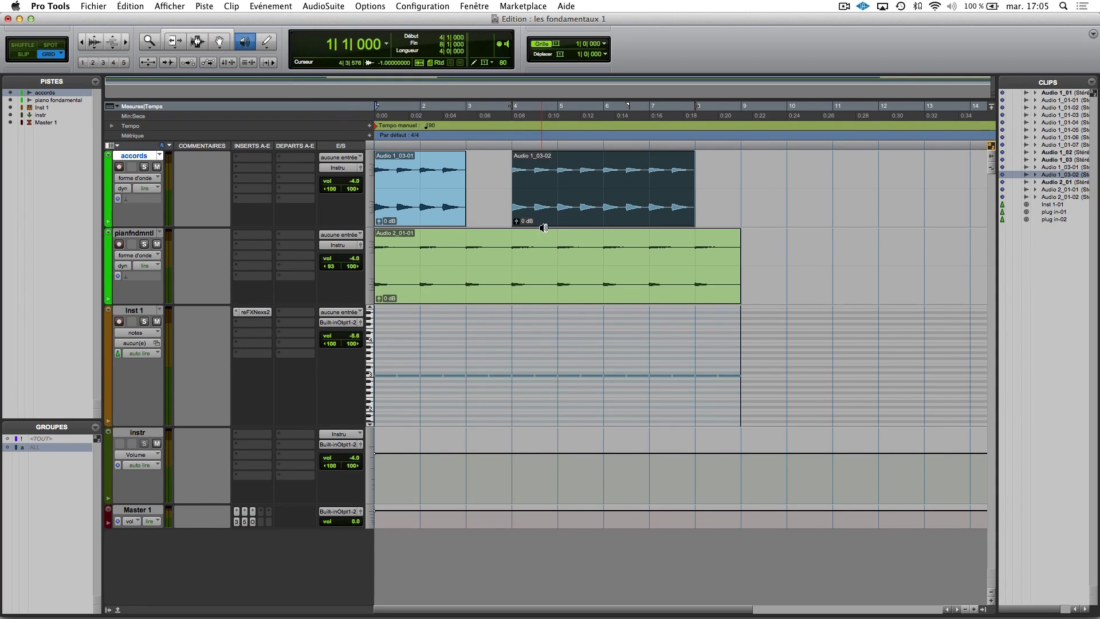
left_click_drag(507, 192, 519, 195)
key("t")
key("t")
left_click_drag(400, 191, 492, 187)
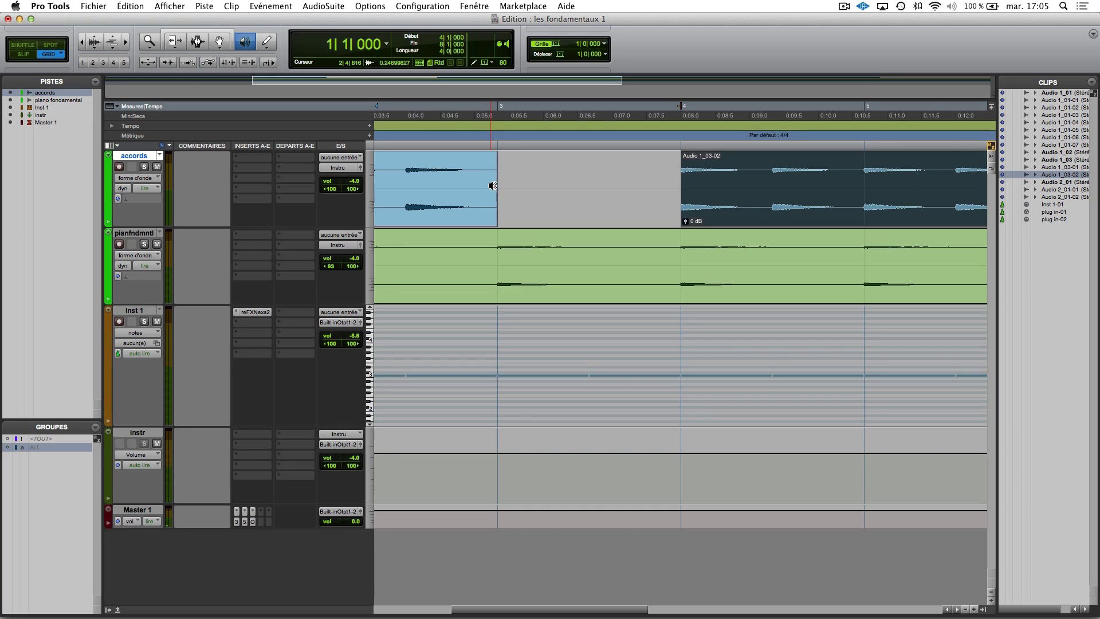
mouse_move(492, 185)
left_mouse_down()
mouse_move(506, 187)
mouse_move(474, 187)
mouse_move(486, 163)
mouse_move(468, 172)
mouse_move(493, 169)
mouse_move(491, 184)
left_mouse_up()
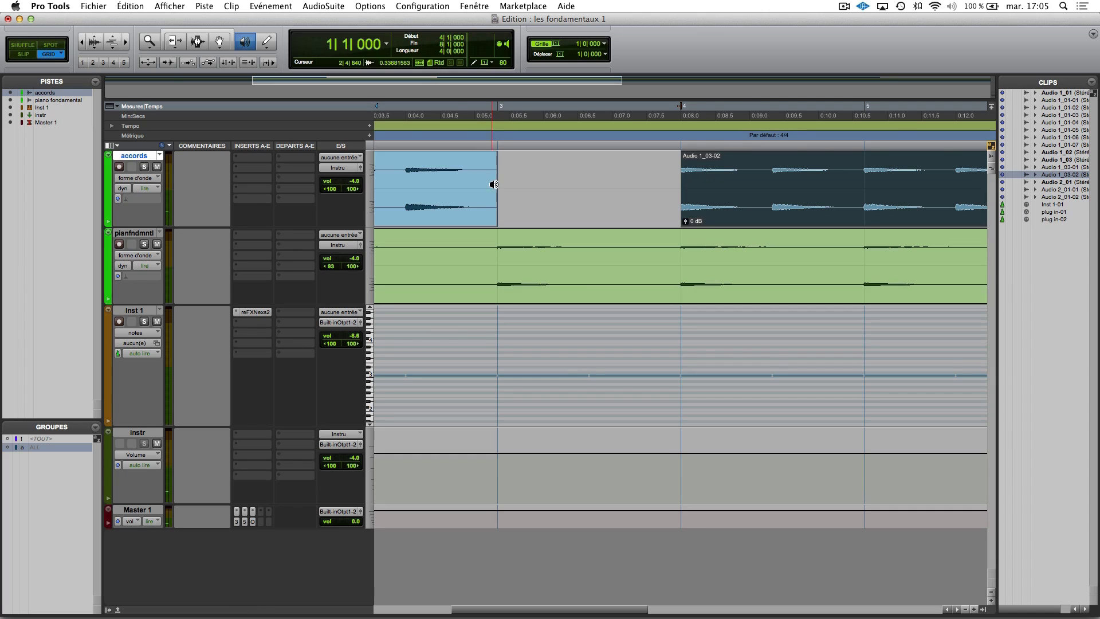
Step: Select the Audio 1_03-01 clip with the Smart tool and try adjusting its end at bar 3
left_click(187, 32)
left_click(494, 188)
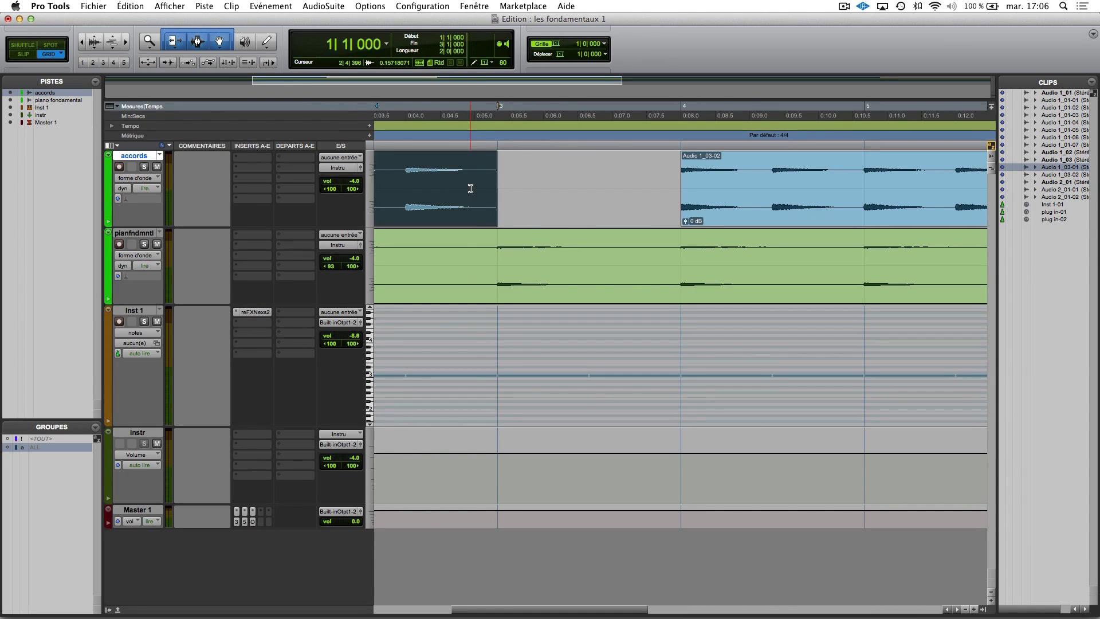
mouse_move(490, 184)
left_mouse_down()
mouse_move(462, 186)
mouse_move(492, 186)
left_mouse_up()
scroll(488, 187, "left", 10)
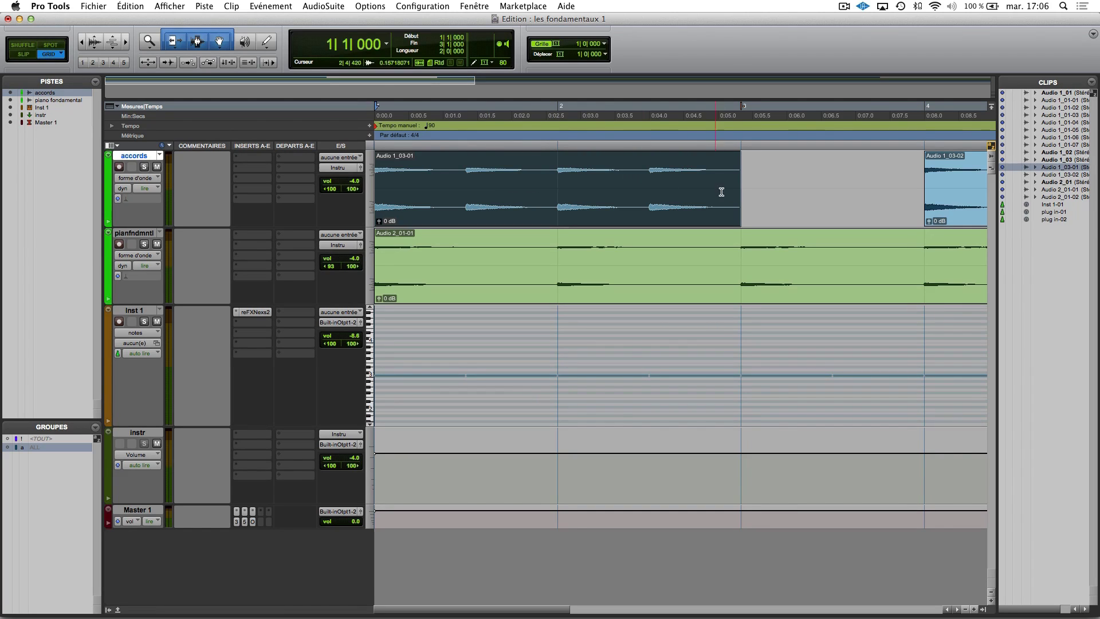
mouse_move(733, 190)
left_mouse_down()
mouse_move(640, 198)
mouse_move(752, 202)
mouse_move(585, 191)
mouse_move(755, 192)
left_mouse_up()
mouse_move(735, 190)
left_mouse_down()
mouse_move(627, 186)
mouse_move(740, 187)
left_mouse_up()
Step: Draw three stacked one-bar MIDI notes, including B3 and E4, from bar 1 to bar 2 on the Inst 1 track with the Pencil tool
left_click(266, 43)
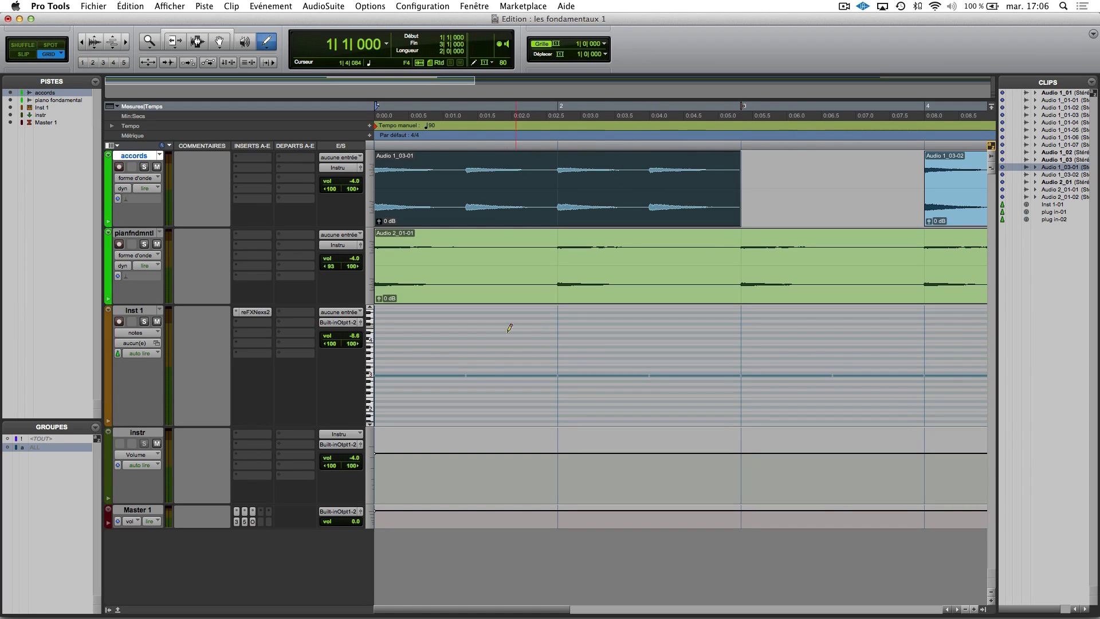
left_click(422, 343)
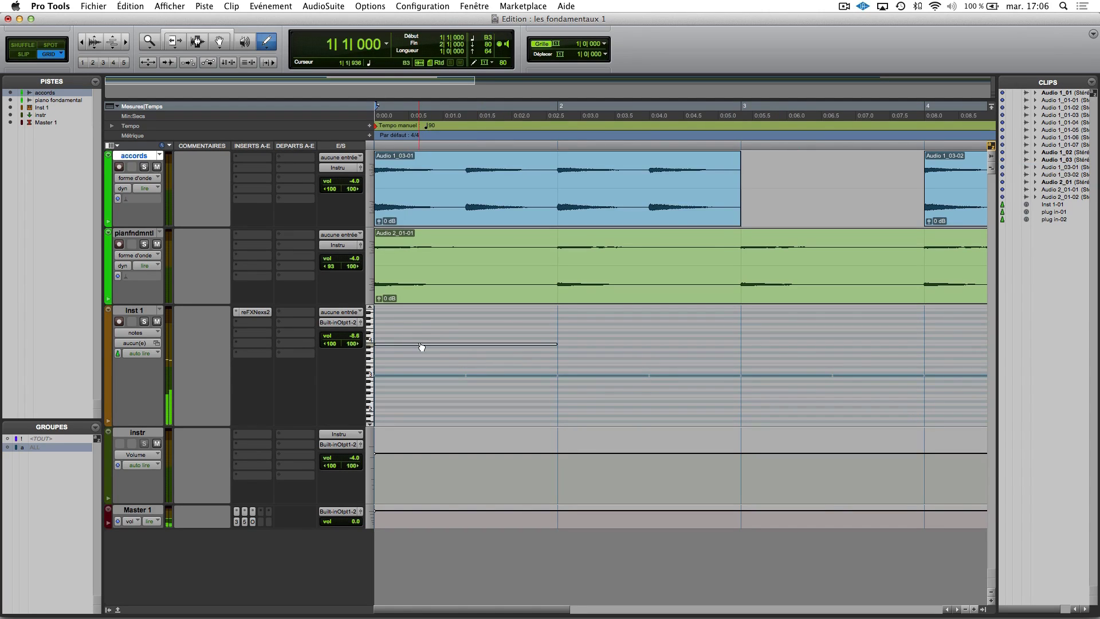
left_click(422, 338)
left_click(422, 329)
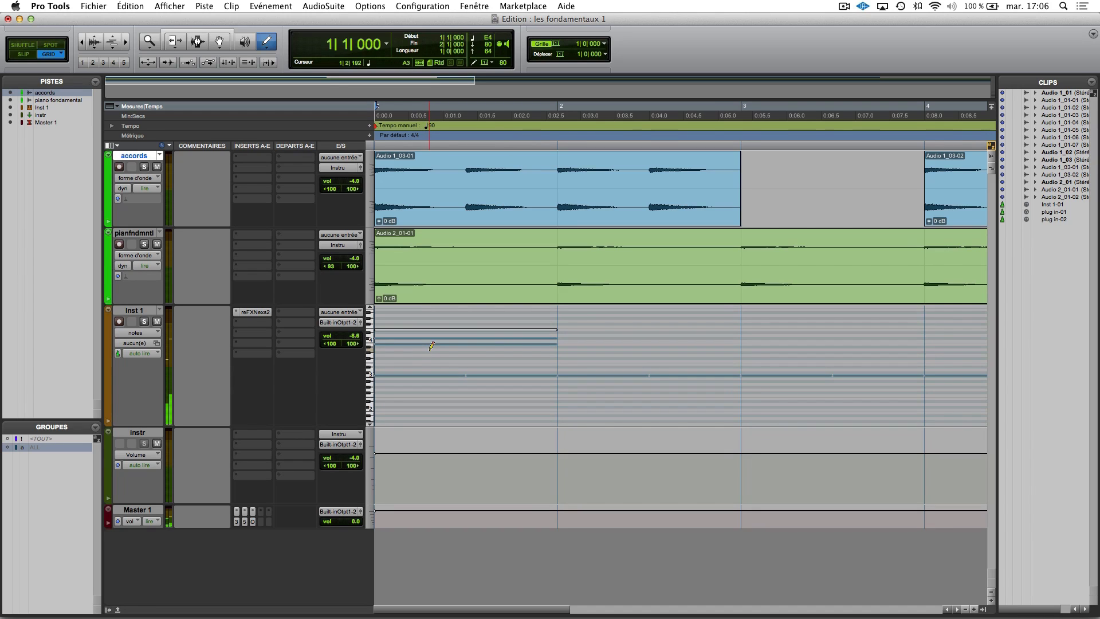
Step: Delete the three drawn notes from the Inst 1 track with the Pencil tool
left_click(433, 345, "alt")
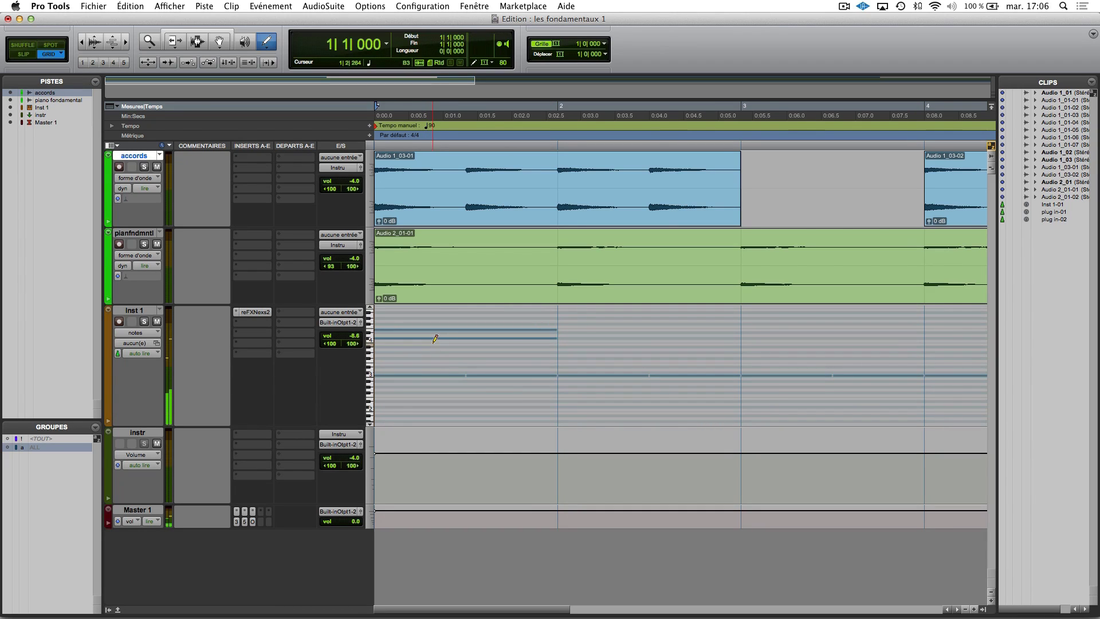
left_click(436, 338, "alt")
left_click(439, 330)
left_click(439, 330, "alt")
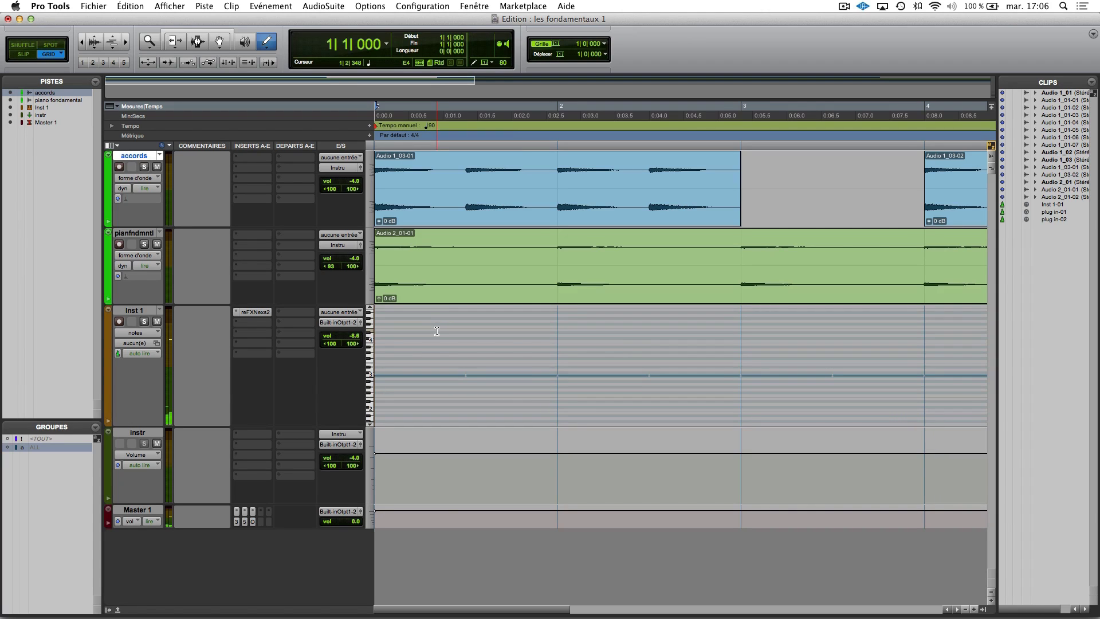
Step: Draw an E4 note from bar 1 to bar 2 on Inst 1 and delete it with the Pencil tool
left_click(439, 330)
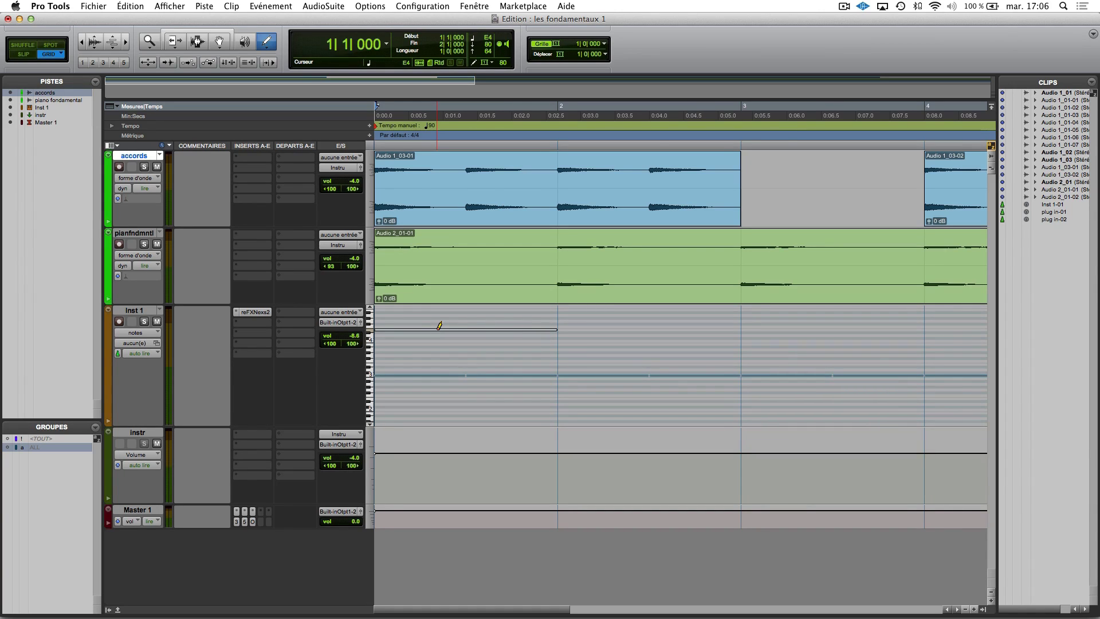
left_click(438, 331)
left_click(437, 329, "alt")
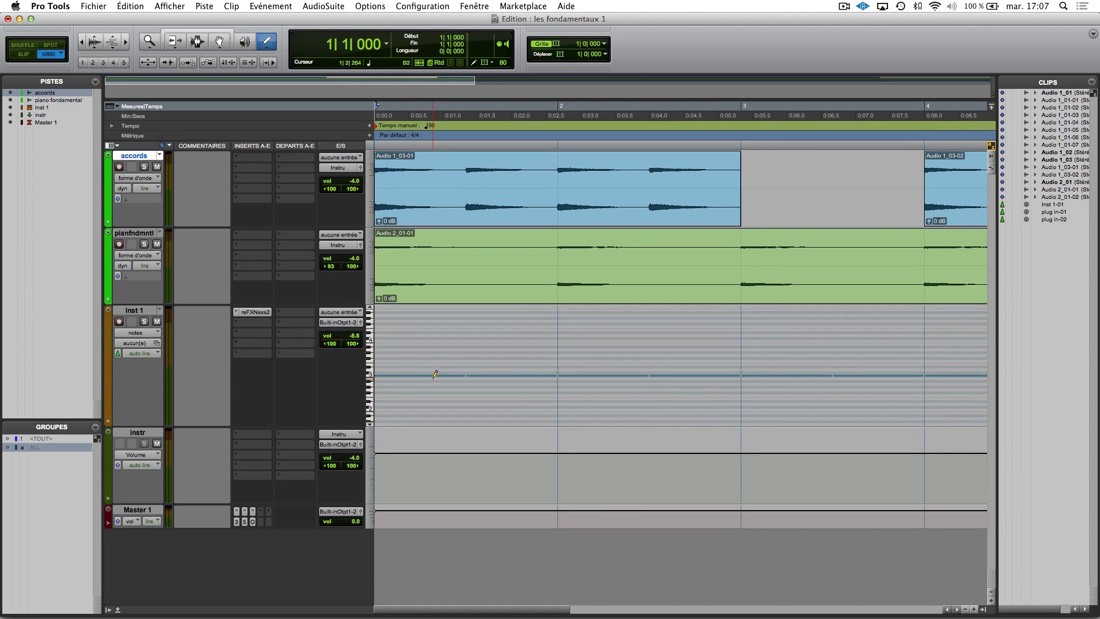
Step: Draw a G#3 note from bar 1 to bar 2 on Inst 1 and delete it with the Pencil tool
left_click(442, 353)
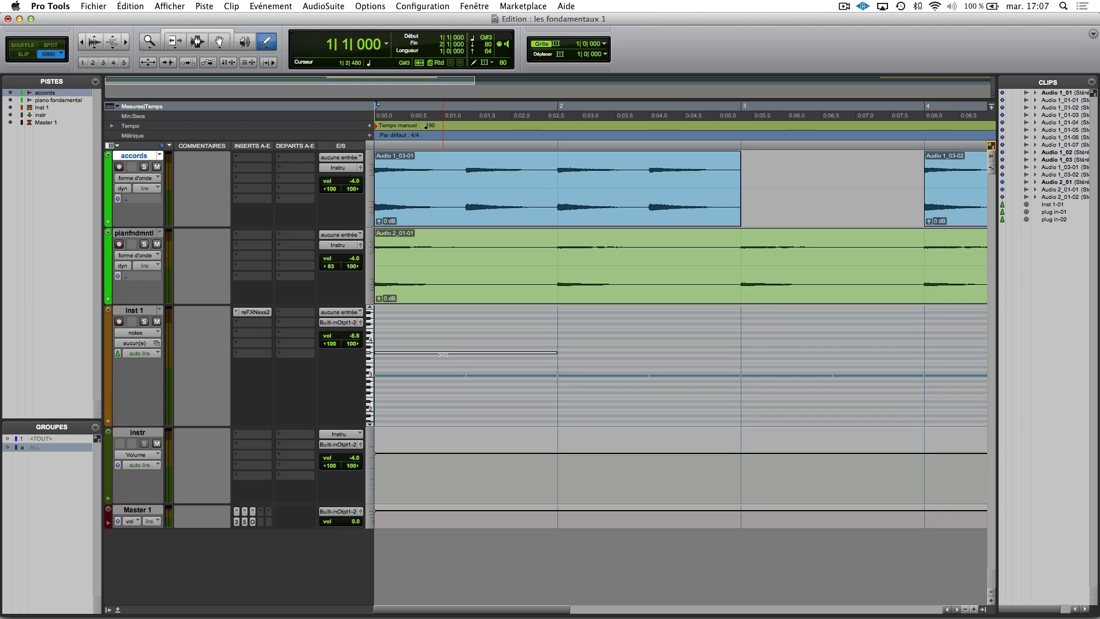
left_click_drag(443, 354, 439, 356)
left_click(421, 353)
left_click(432, 356, "alt")
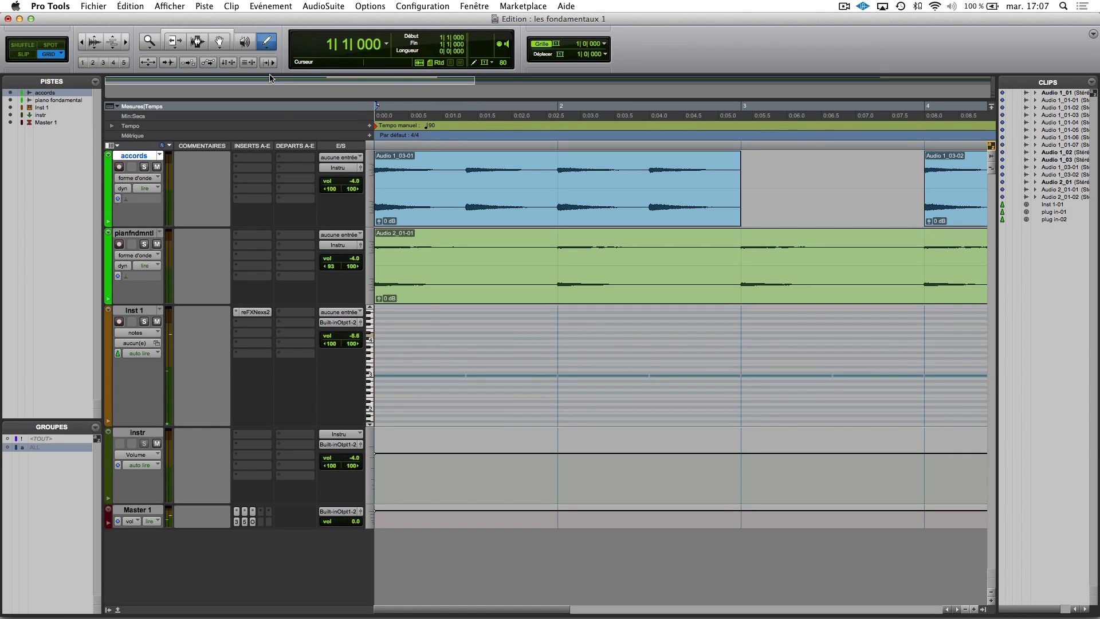
Step: Select Audio 1_03-01 with the Smart tool, and turn Zoom Toggle on and back off for it
left_click(216, 30)
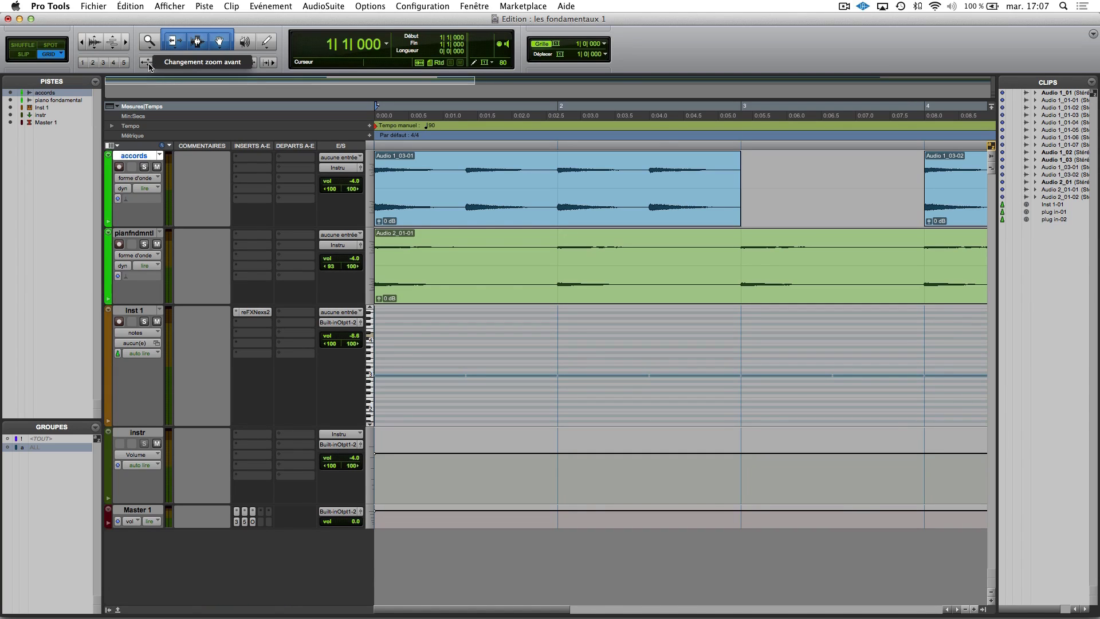
left_click(435, 204)
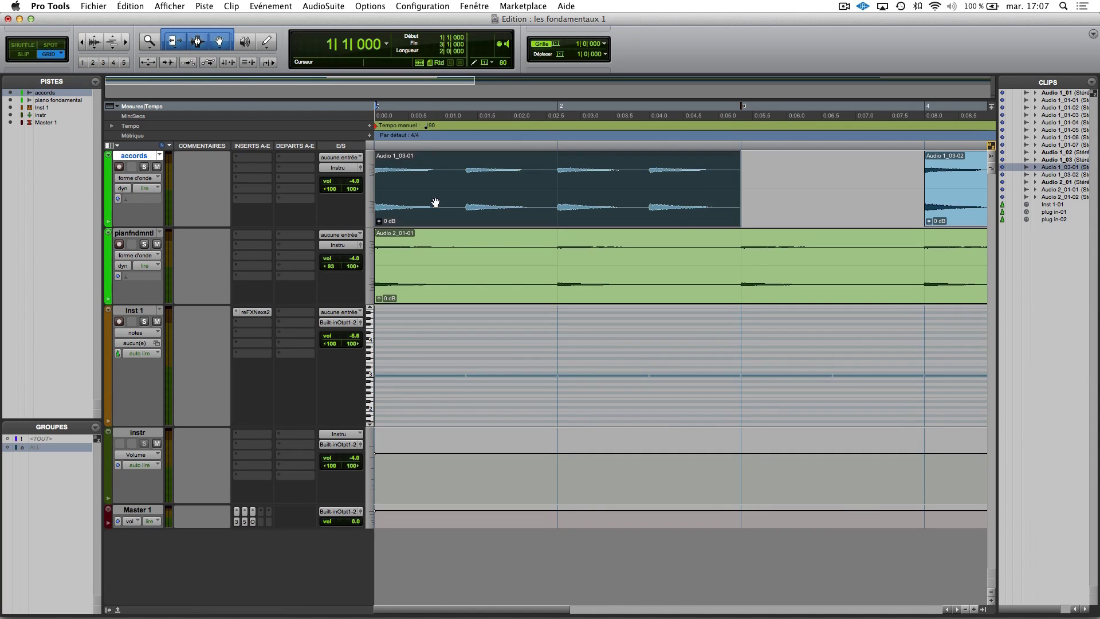
left_click(147, 62)
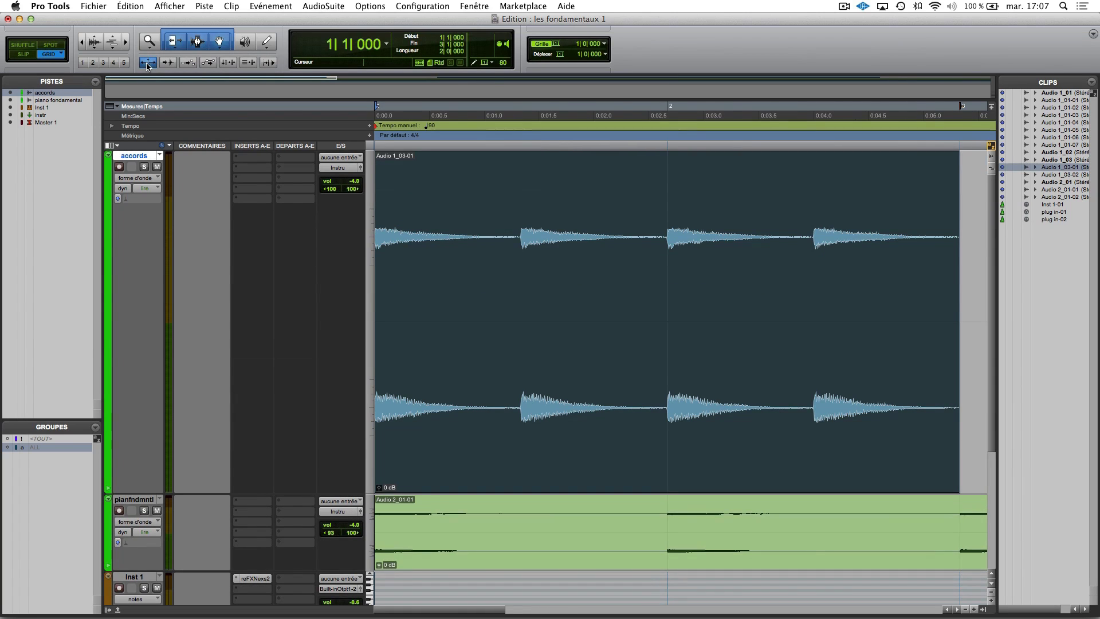
left_click(151, 65)
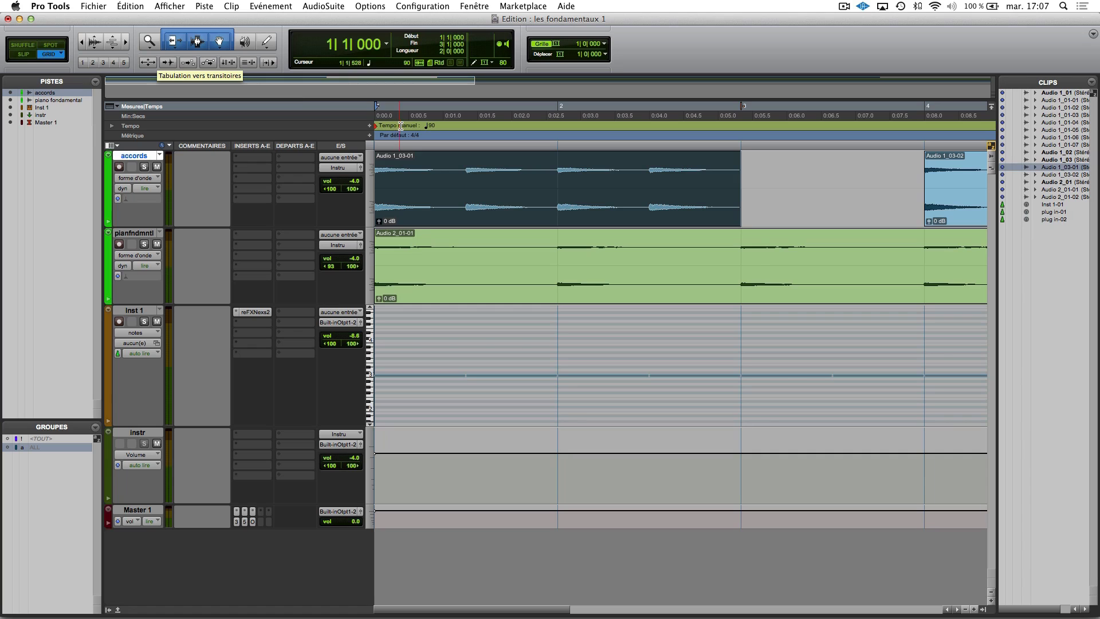
Step: Place the edit cursor in Audio 1_03-01 and jump it forward through the successive clip boundaries to bar 9
left_click(440, 172)
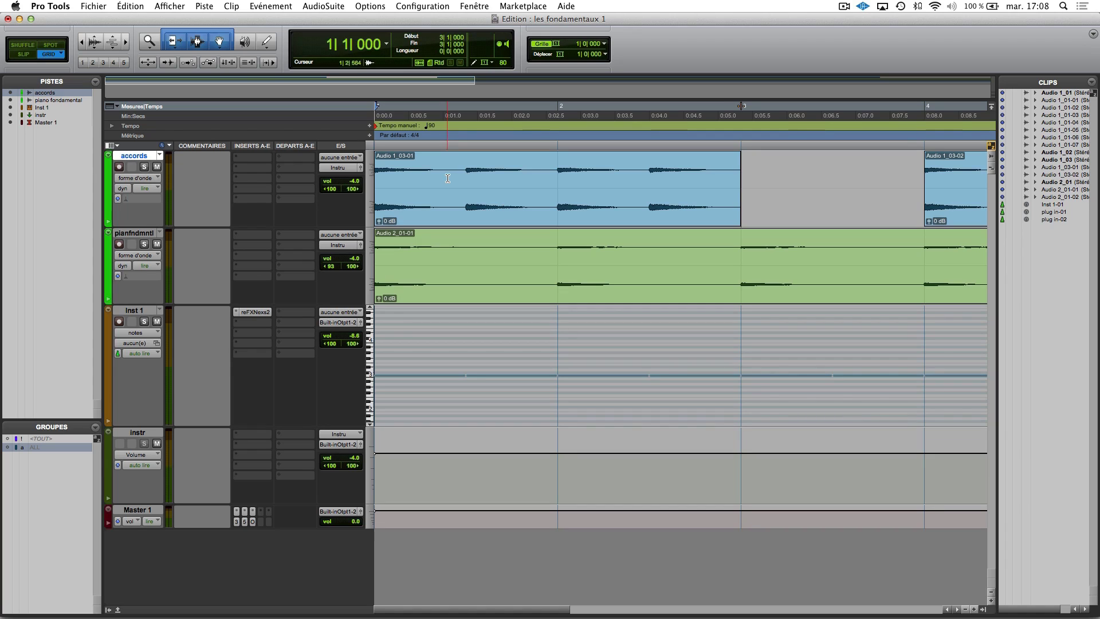
key("Tab")
key("Tab")
key("Tab")
key("Tab")
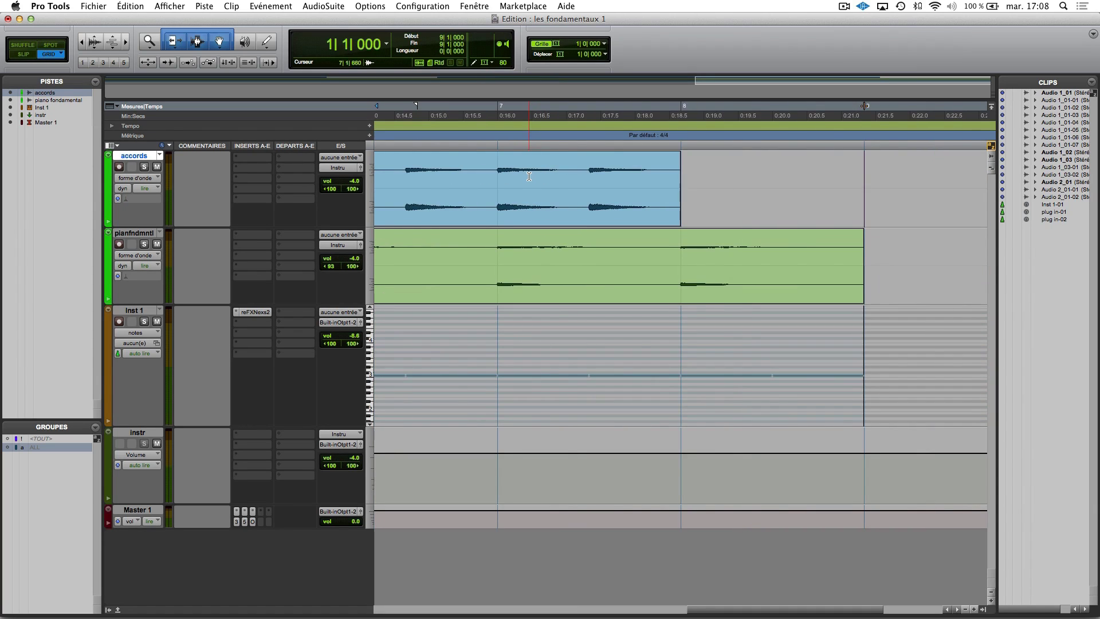
Step: Enable Tab to Transients and jump the edit cursor forward through the successive transients of Audio 1_03-02 on the accords track
left_click(509, 177)
key("super+bracketleft")
key("super+bracketleft")
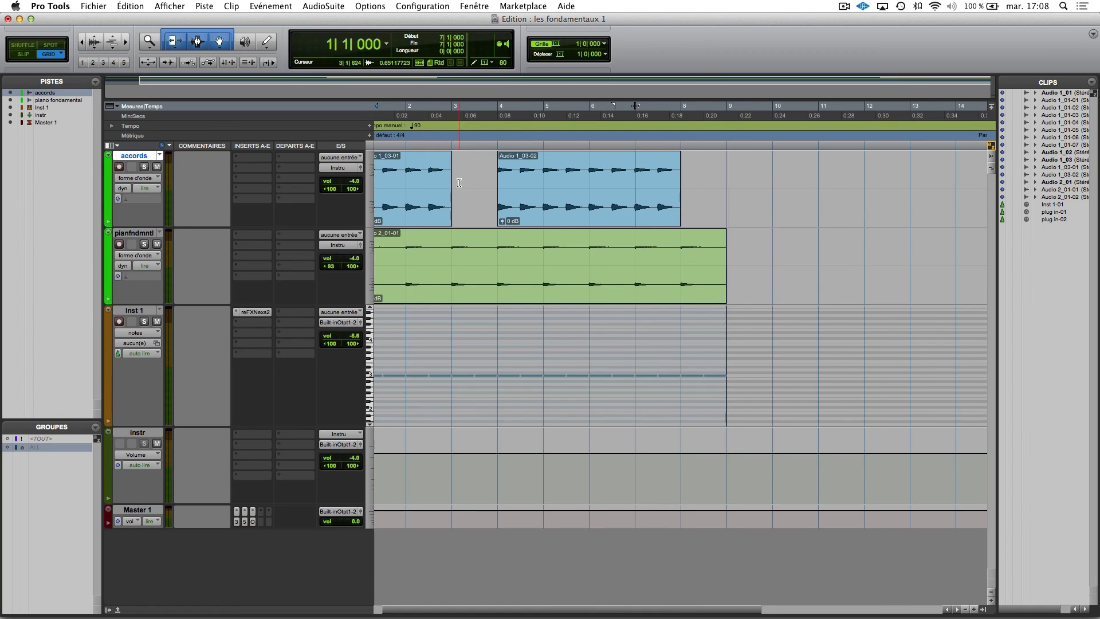
left_click(520, 179)
left_click(168, 62)
key("super+bracketright")
key("super+bracketright")
scroll(558, 201, "right", 5)
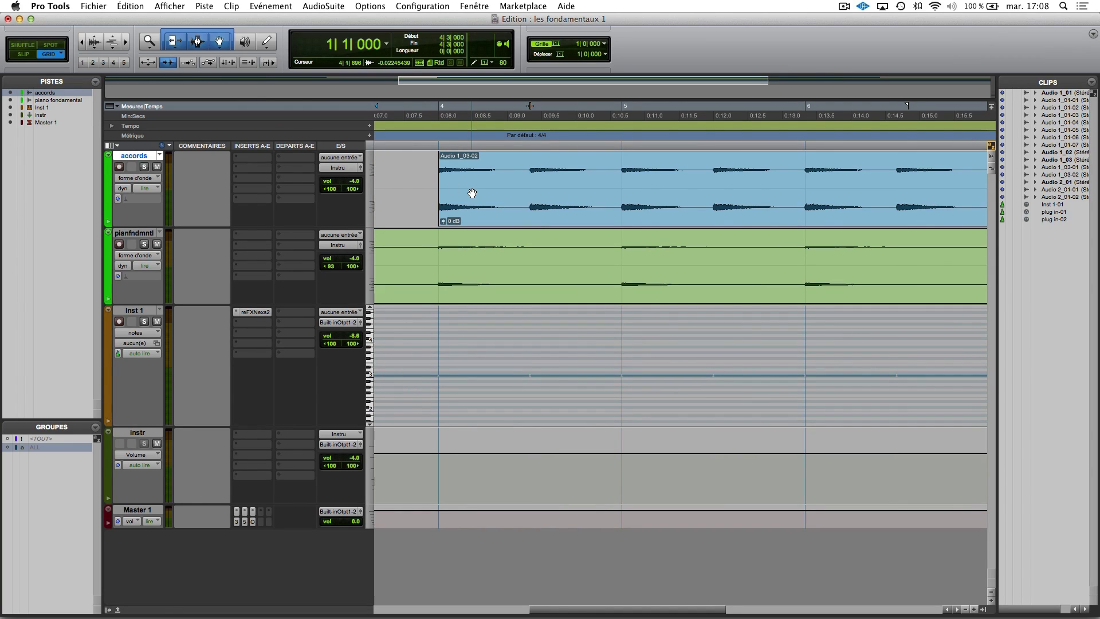
key("Tab")
key("Tab")
key("Tab")
key("Tab")
Step: Zoom in to waveform detail at bar 6 beat 3 and partly back out to examine the cursor's position at the transient
key("t")
key("t")
key("t")
key("t")
key("t")
key("t")
key("t")
key("t")
key("t")
key("t")
key("t")
key("t")
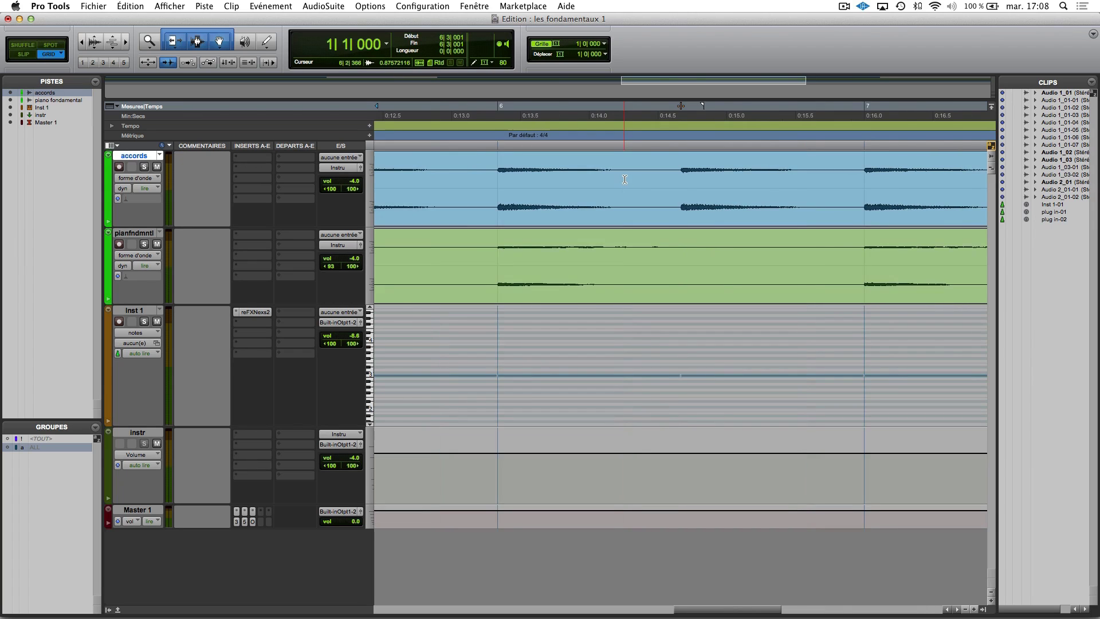
key("r")
key("r")
key("r")
key("r")
key("r")
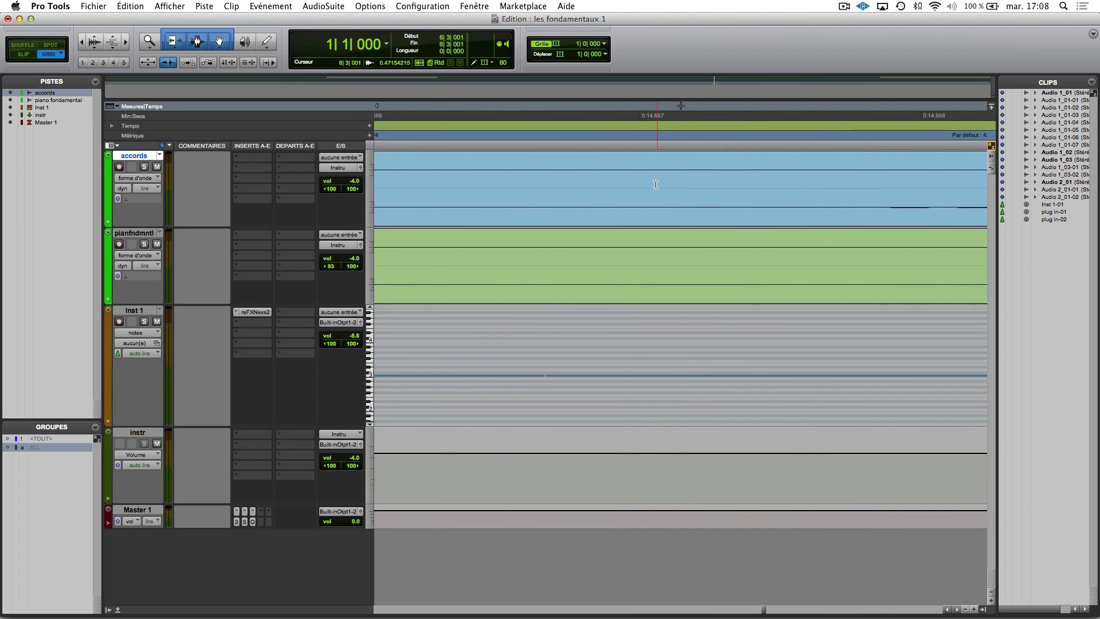
key("r")
key("r")
key("r")
key("r")
key("r")
key("r")
key("r")
key("r")
key("r")
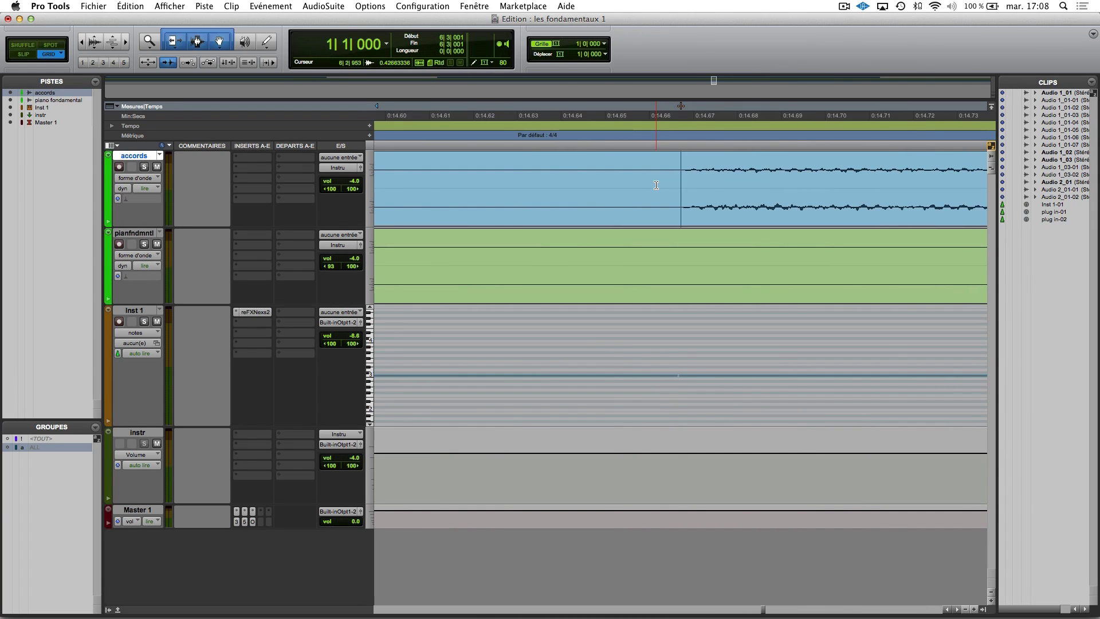
Step: Place the edit cursor at bar 5 in Audio 1_03-02 and step it forward and backward through the clip's transients
left_click(567, 176)
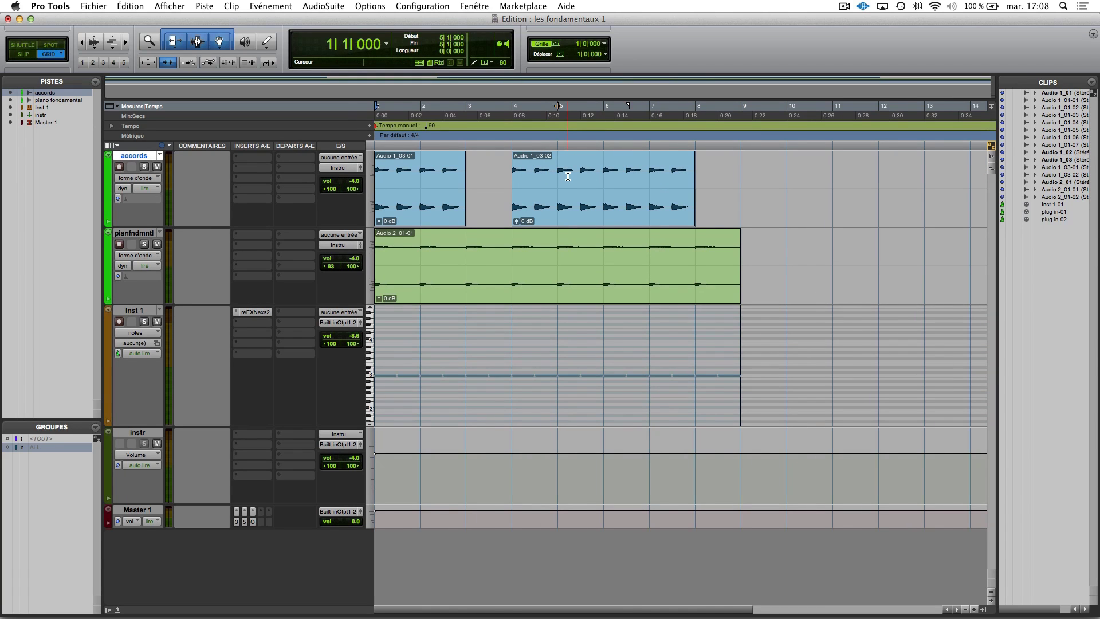
key("Tab")
key("Tab")
key("alt+Tab")
key("alt+Tab")
key("alt+Tab")
key("Tab")
Step: Switch to Firefox and back to Pro Tools, and try to open the Raccourcis de Pro Tools help document
key("super+Tab")
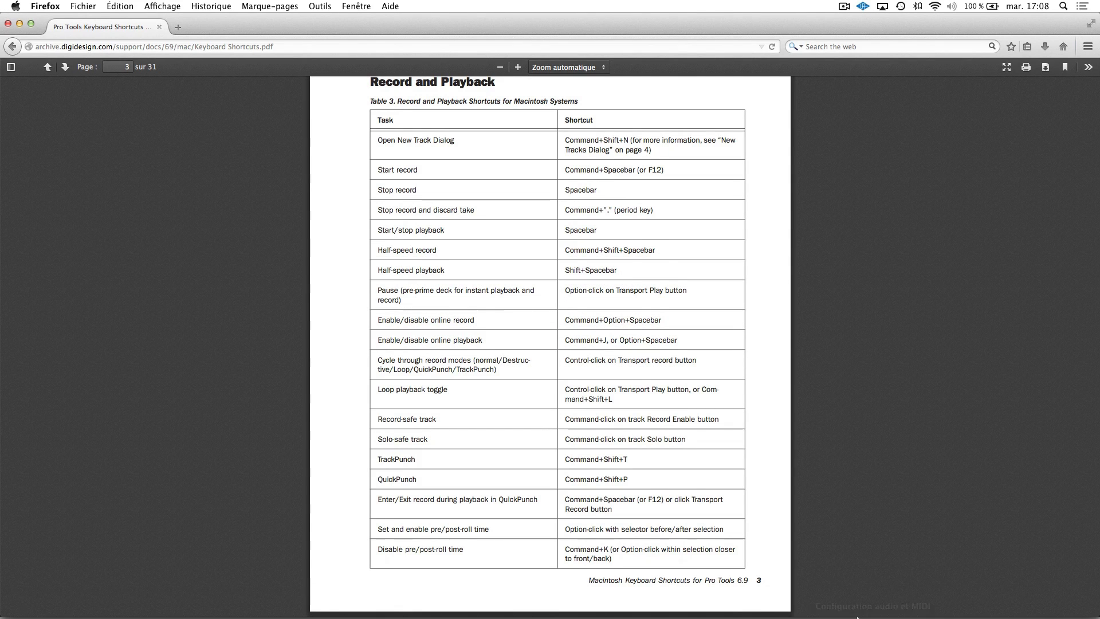
mouse_move(916, 607)
left_click(938, 605)
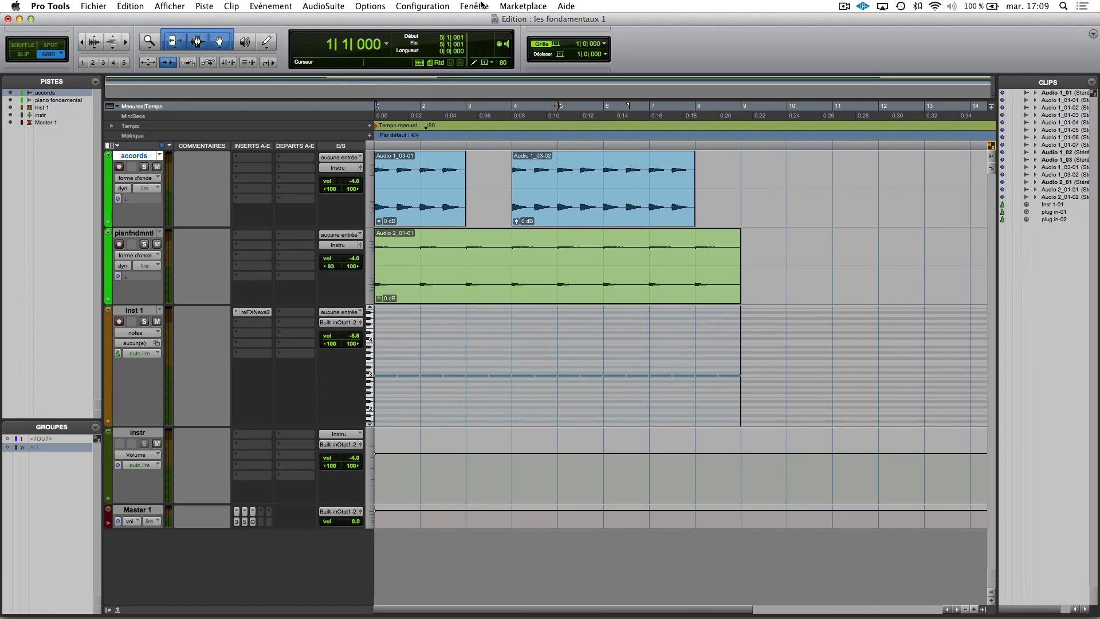
left_click(572, 6)
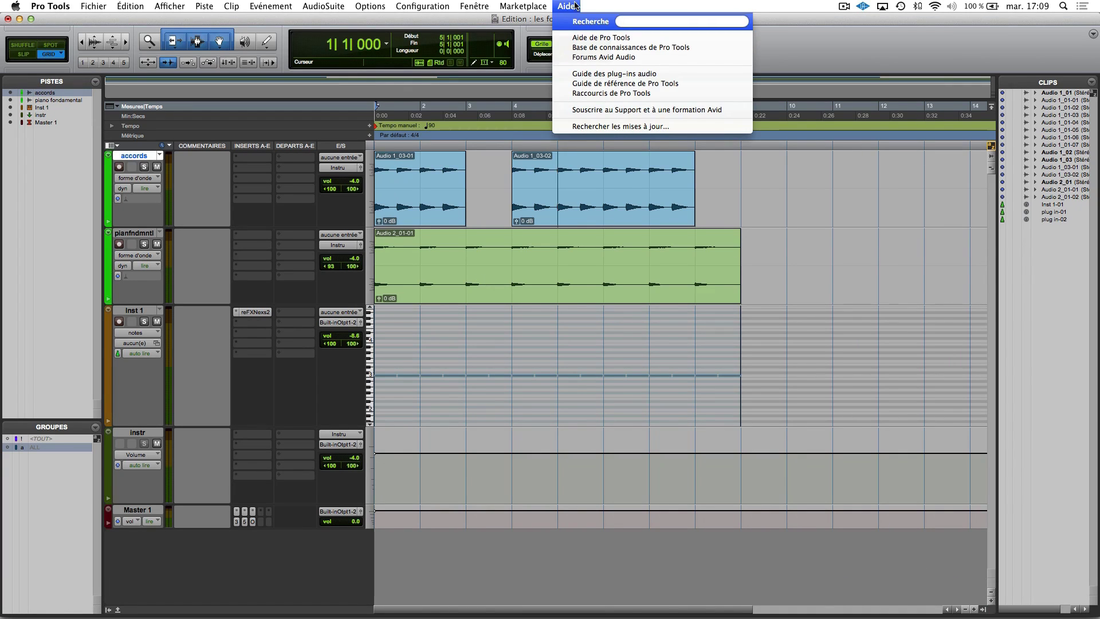
left_click(583, 95)
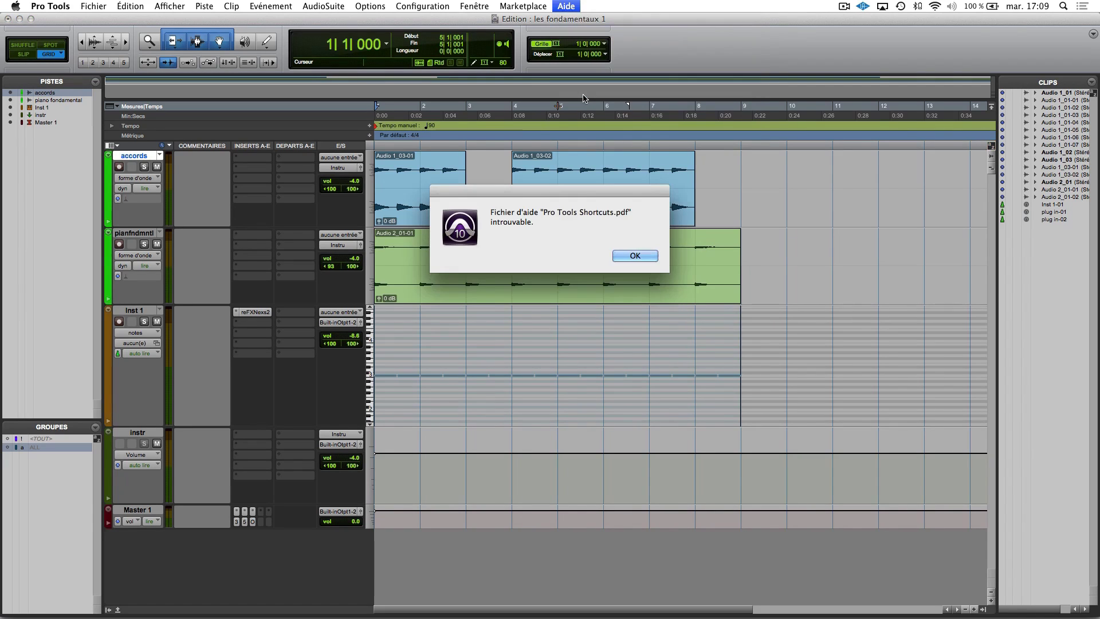
left_click(632, 256)
Step: Switch to Firefox and open the Pro Tools Keyboard Shortcuts for Macintosh PDF from the Google results for "pro tools shortcuts pdf"
mouse_move(806, 605)
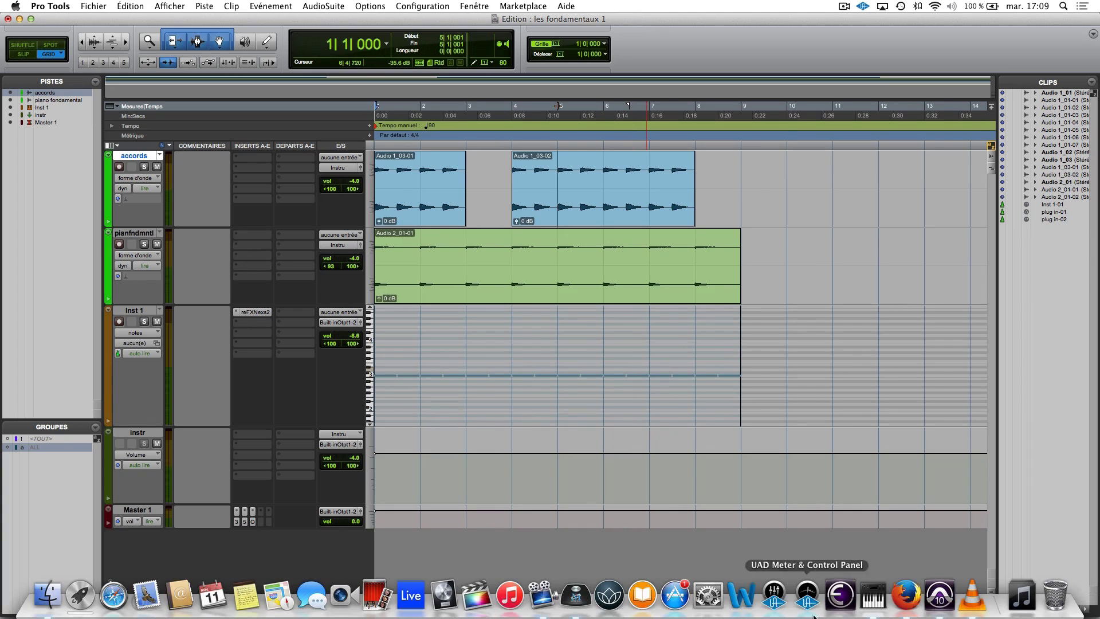
left_click(905, 595)
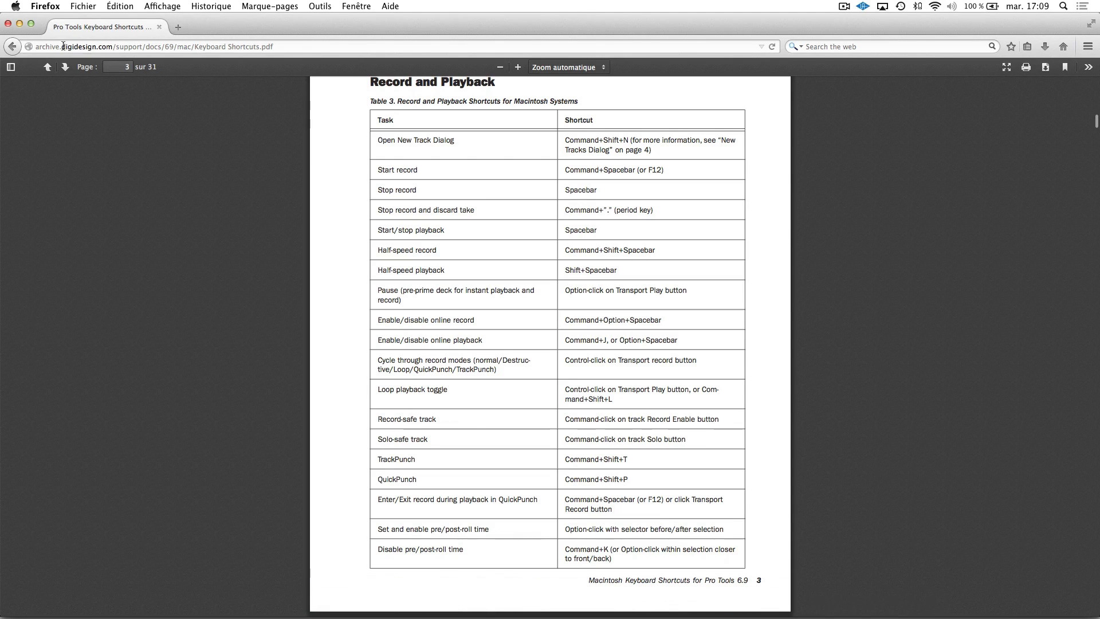
left_click(12, 46)
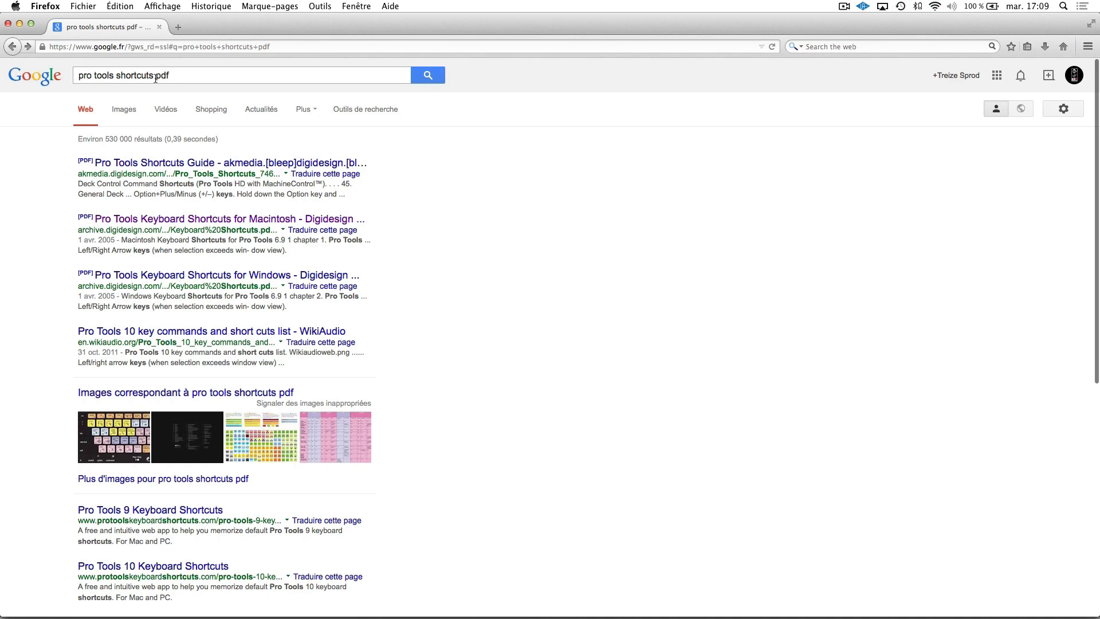
left_click(231, 222)
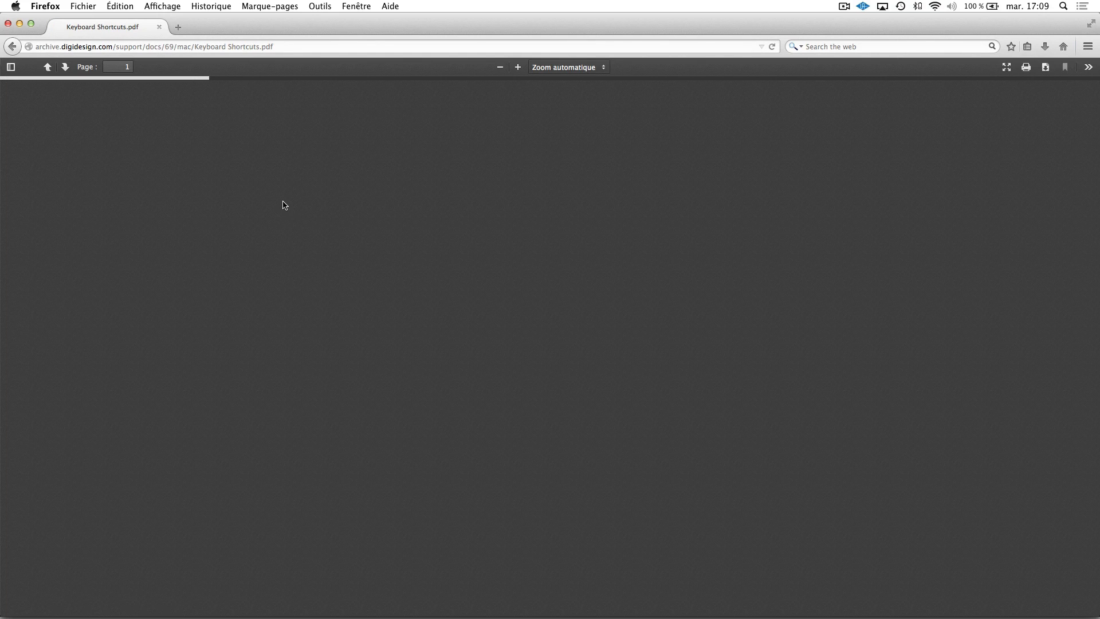
Step: Look through the shortcut tables for edit selection, edit tools, zoom and DigiBase, and minimise Firefox to return to Pro Tools
scroll(489, 268, "down", 10)
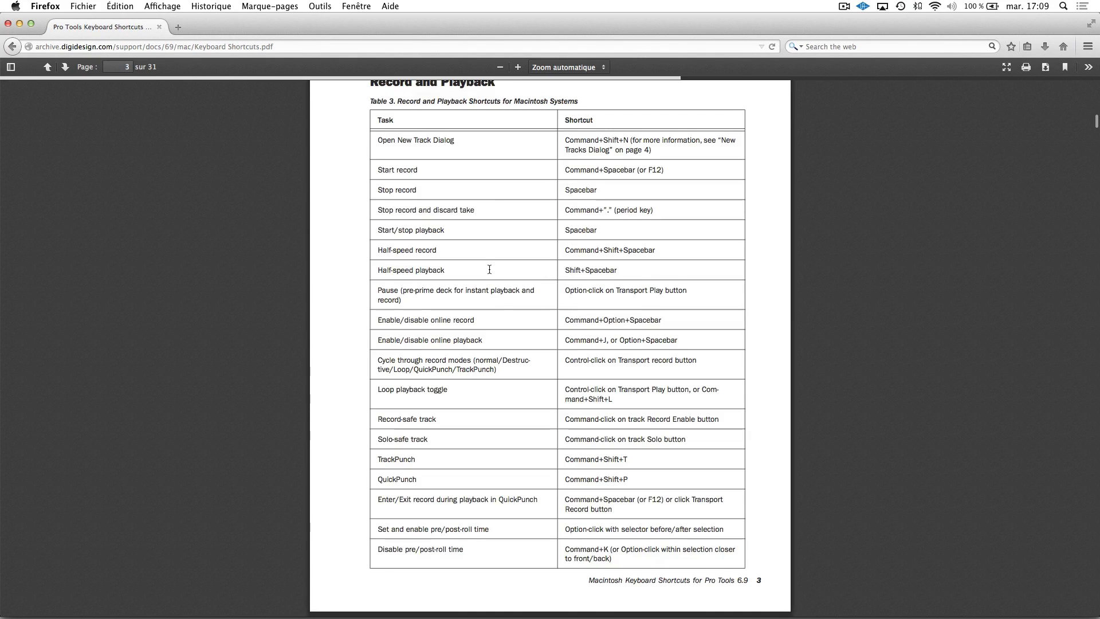
scroll(489, 268, "down", 20)
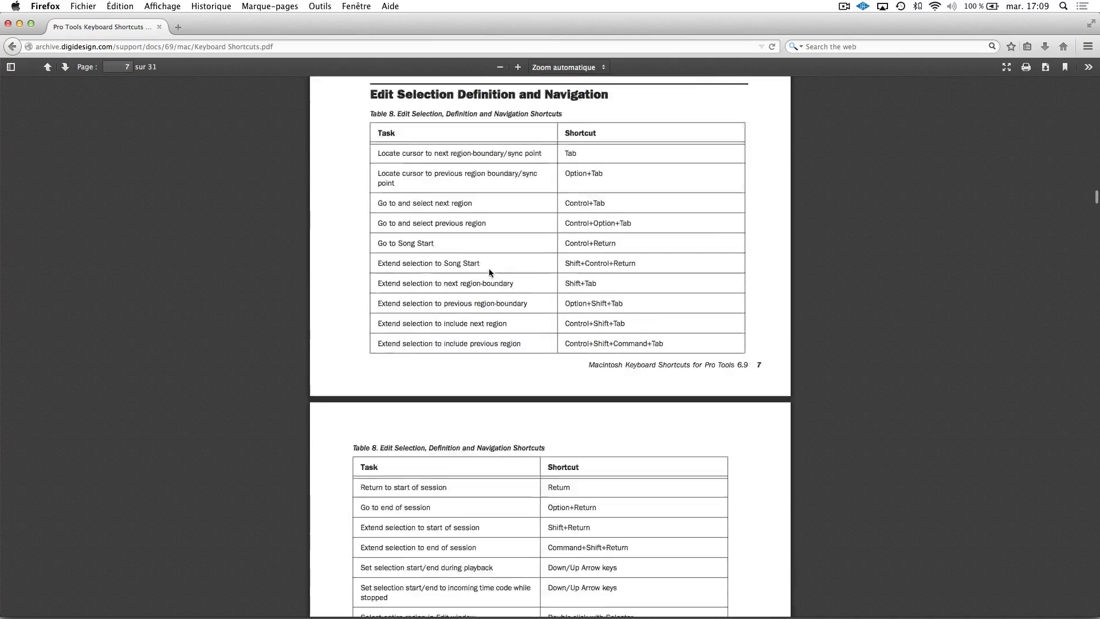
scroll(490, 268, "up", 2)
scroll(489, 269, "down", 20)
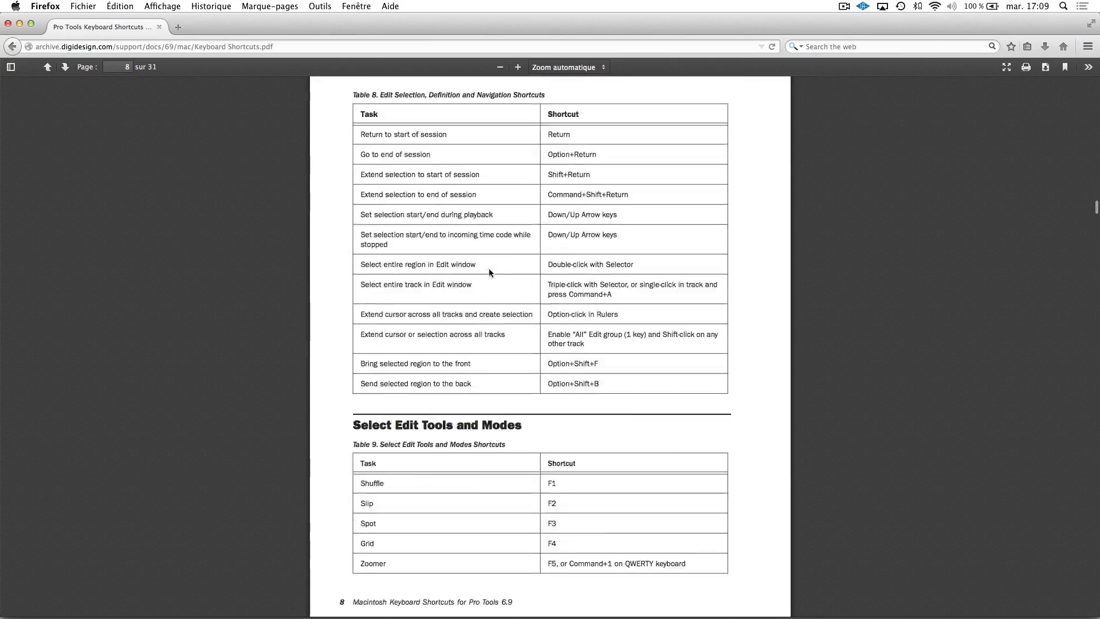
scroll(490, 268, "down", 20)
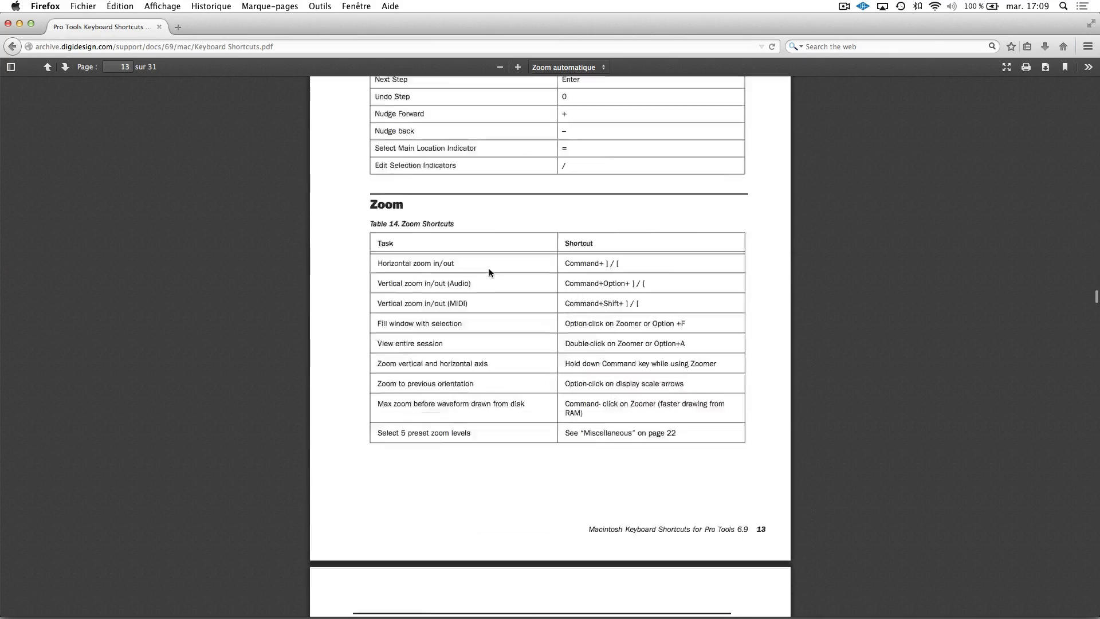
scroll(489, 268, "down", 20)
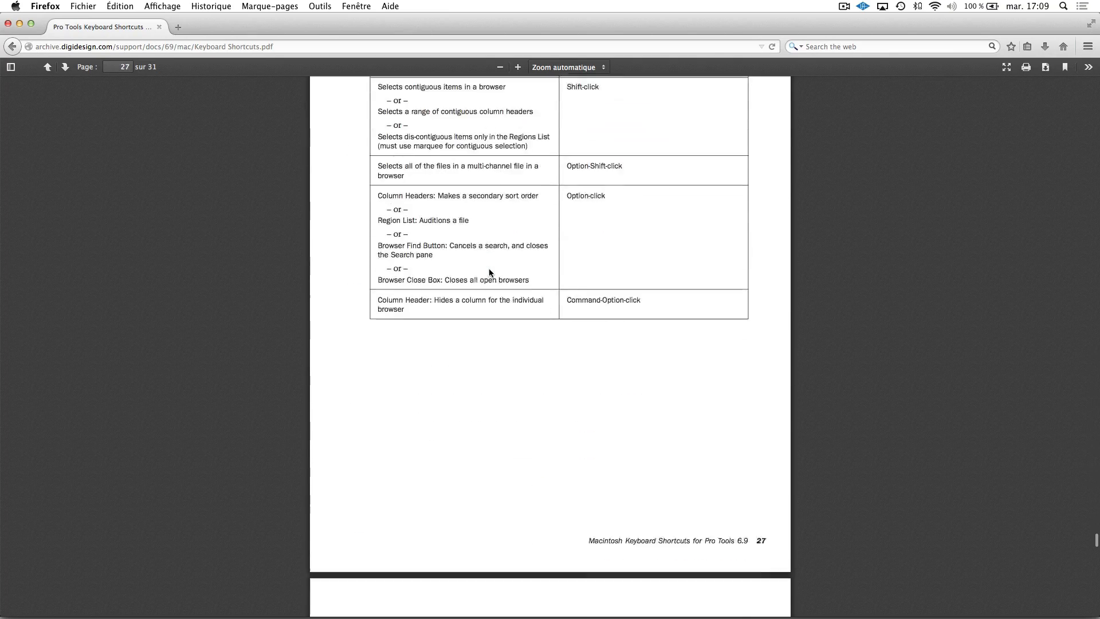
scroll(489, 268, "down", 5)
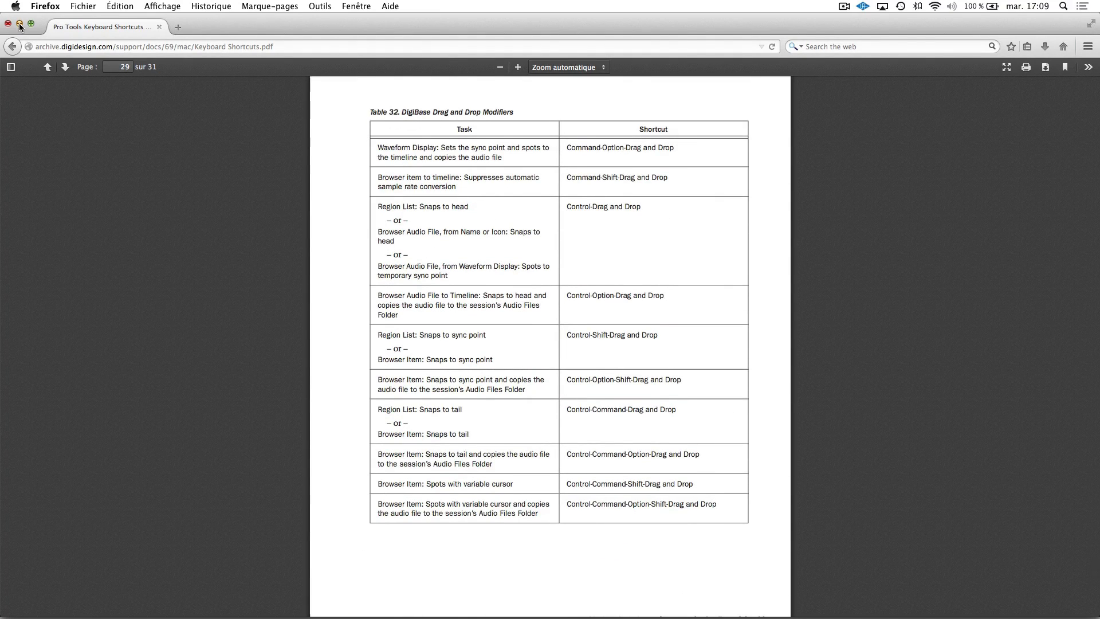
left_click(18, 26)
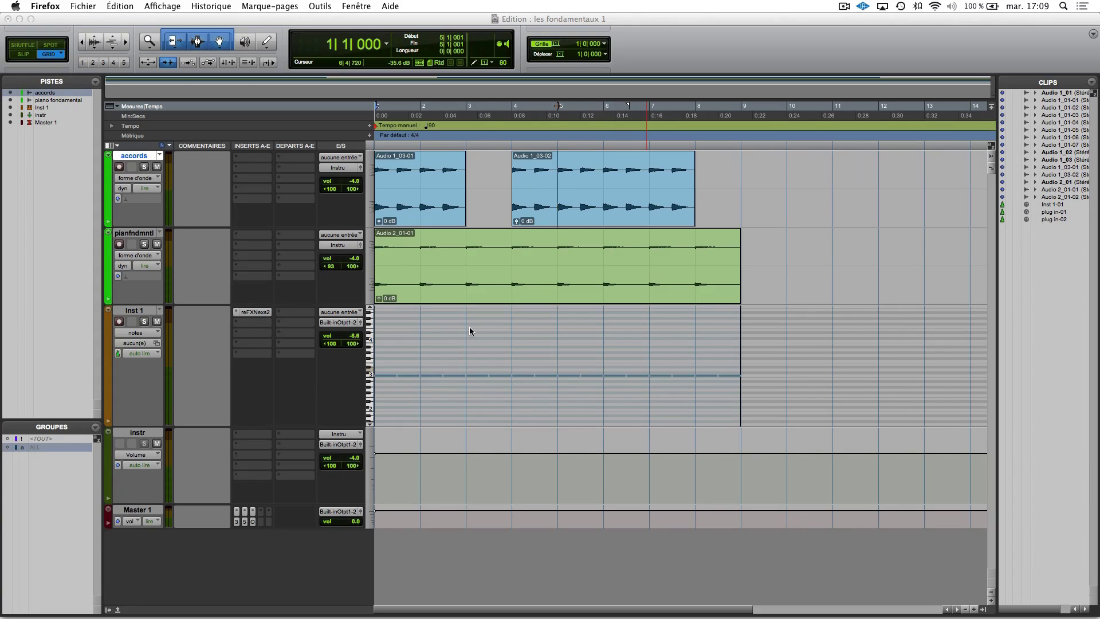
Step: Turn on Mirrored MIDI Editing and turn off Tab to Transients
left_click(188, 64)
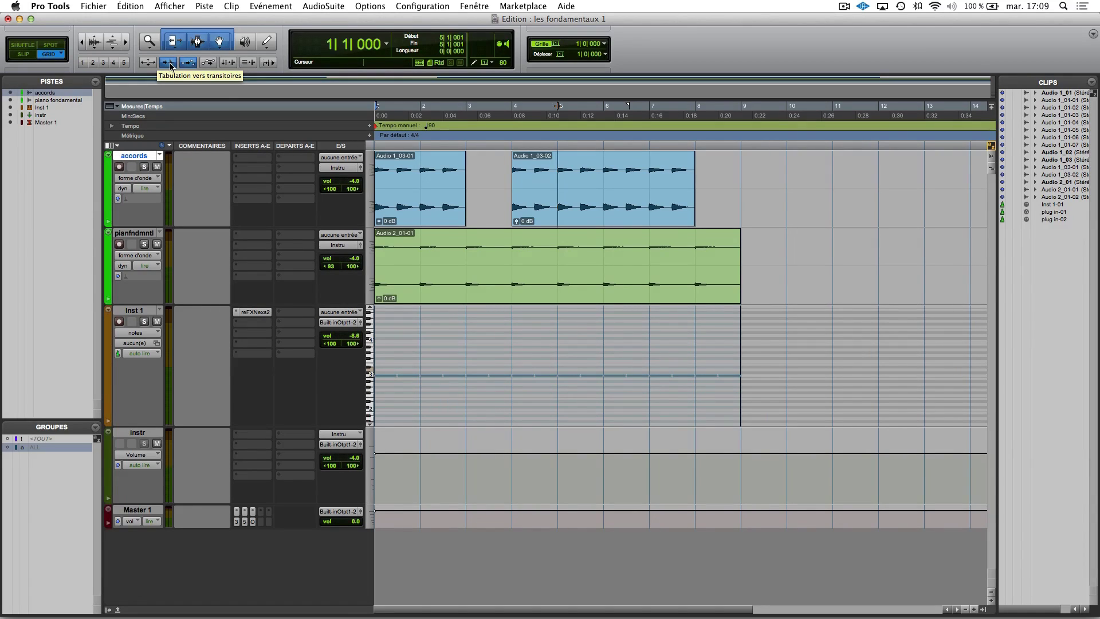
left_click(170, 66)
left_click(184, 64)
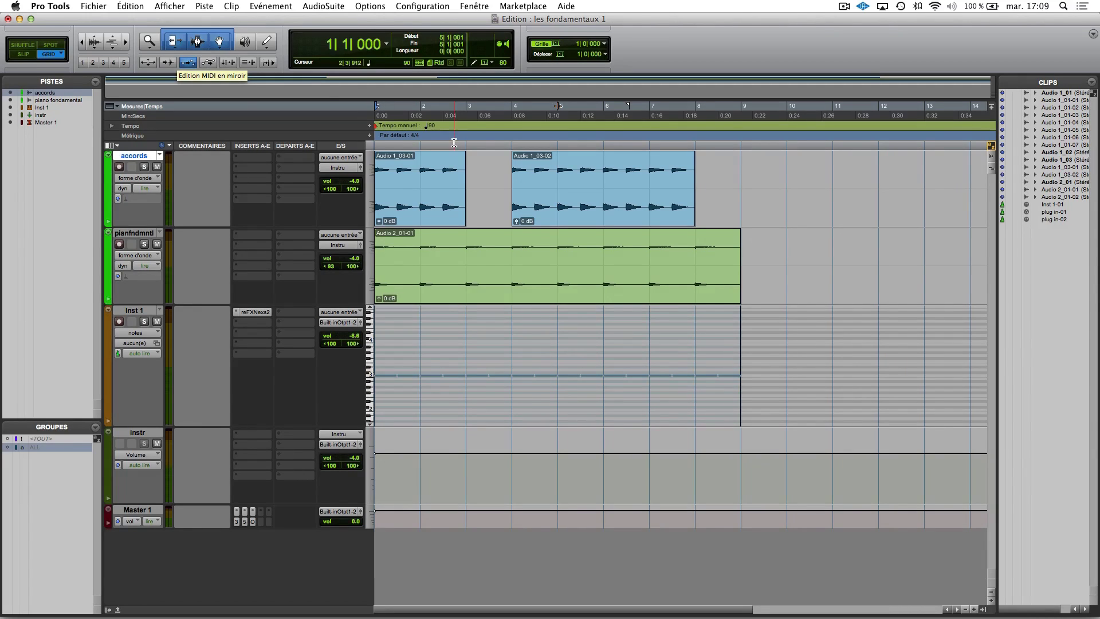
Step: Switch the Inst 1 track view to blocs and back to notes, and place the edit cursor in bar 4 of the track
left_click(696, 332)
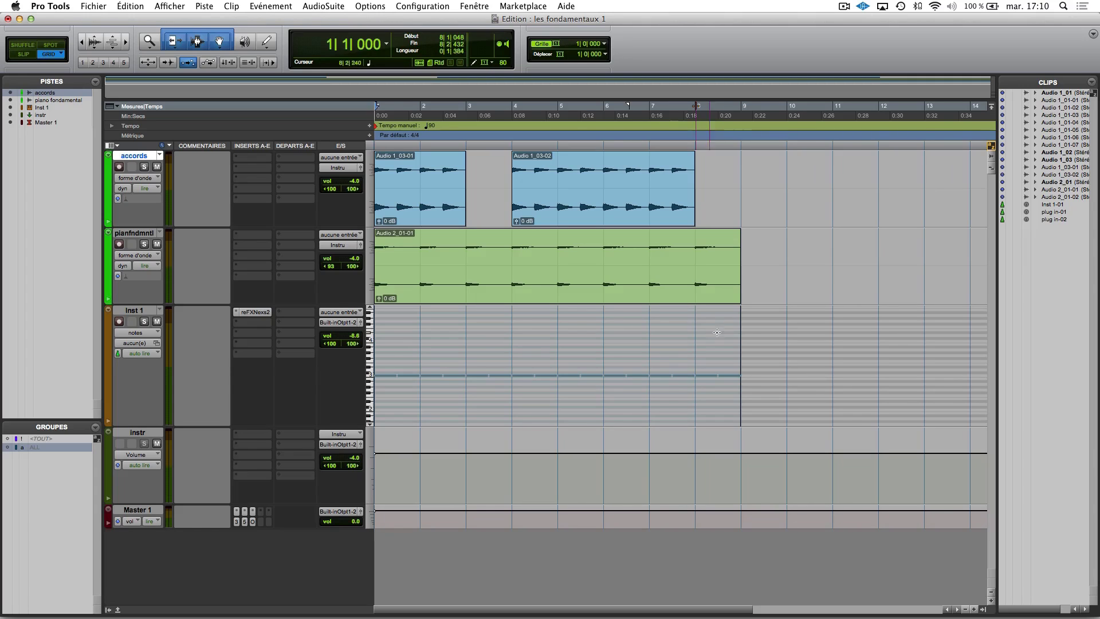
left_click(150, 333)
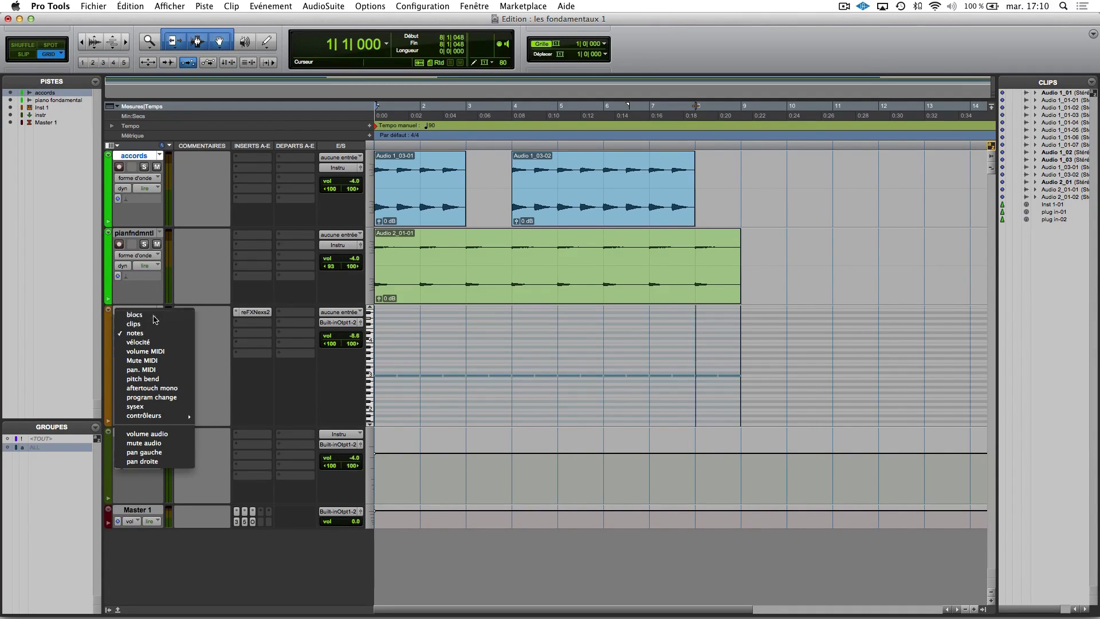
left_click(152, 315)
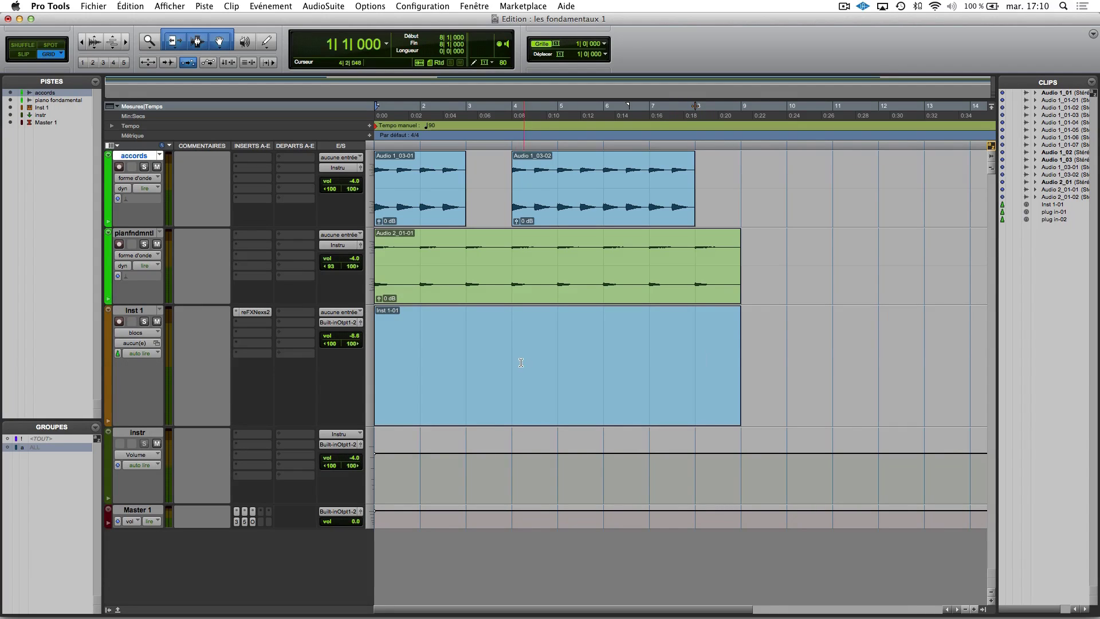
left_click(149, 334)
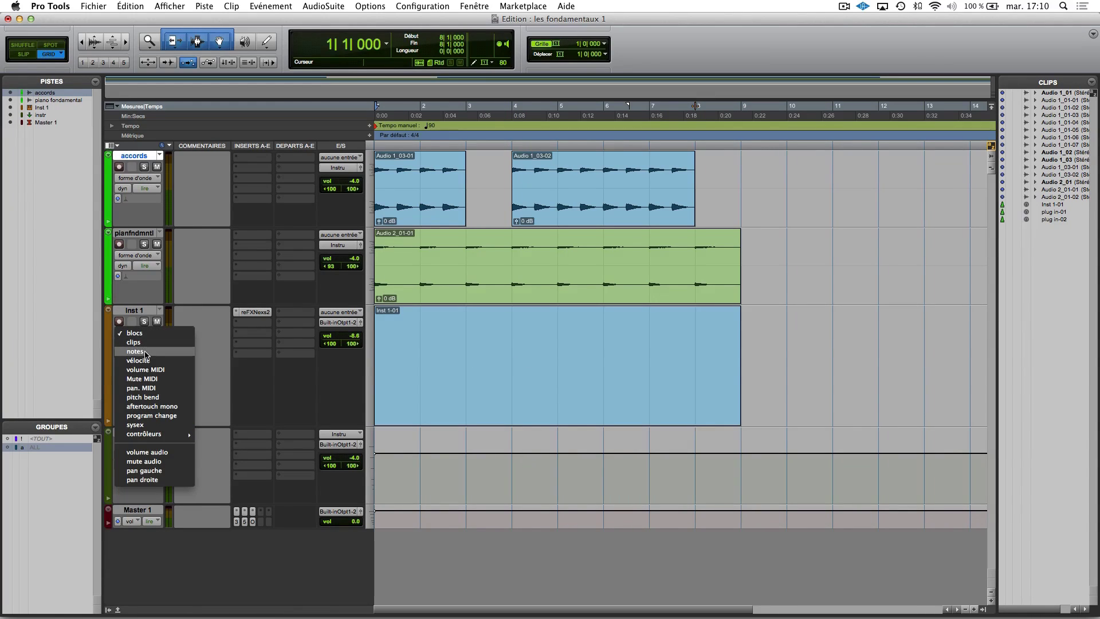
left_click(148, 352)
left_click(545, 350)
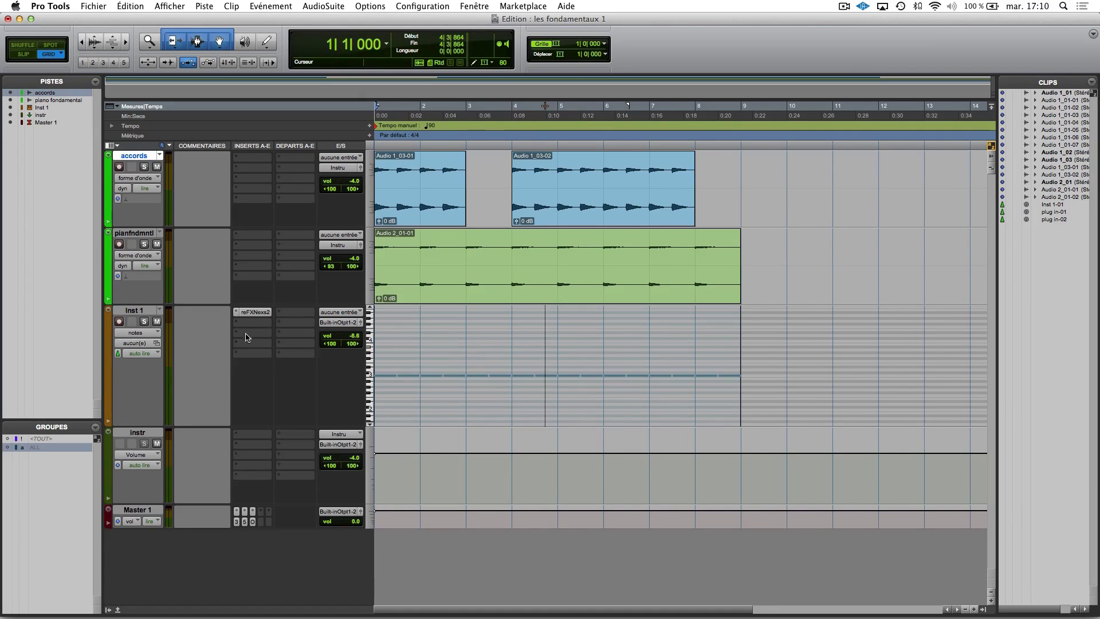
Step: Select the C3 note at bar 4 beat 3 on Inst 1, then the Audio 2_01-01 clip, and reselect the note
left_click(550, 376)
left_click(557, 264)
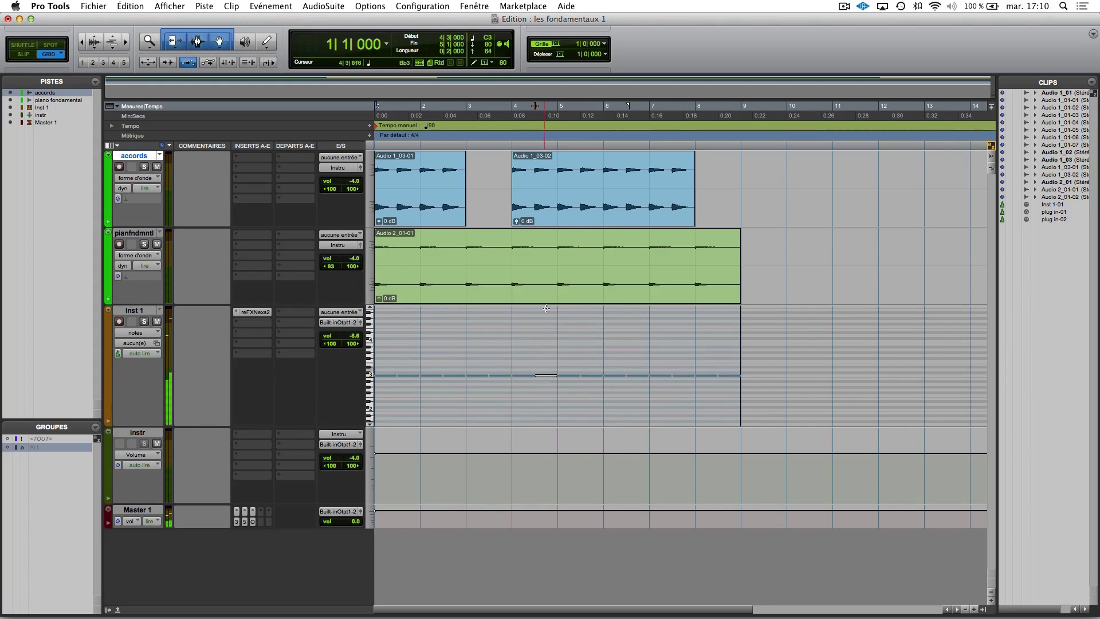
left_click_drag(557, 264, 602, 266)
double_click(593, 266)
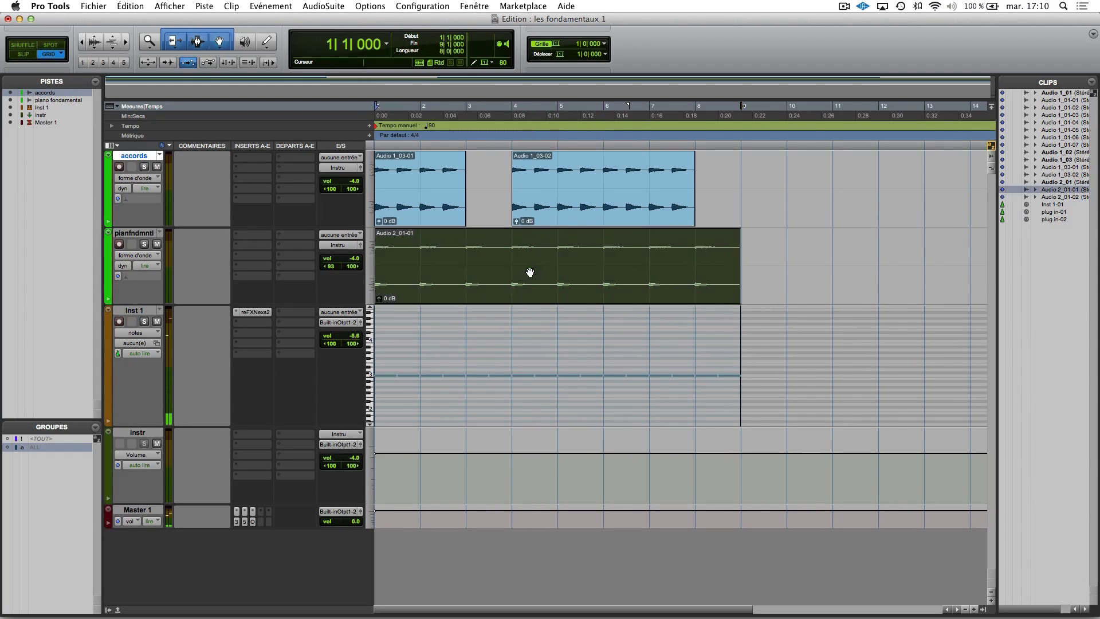
left_click(549, 378)
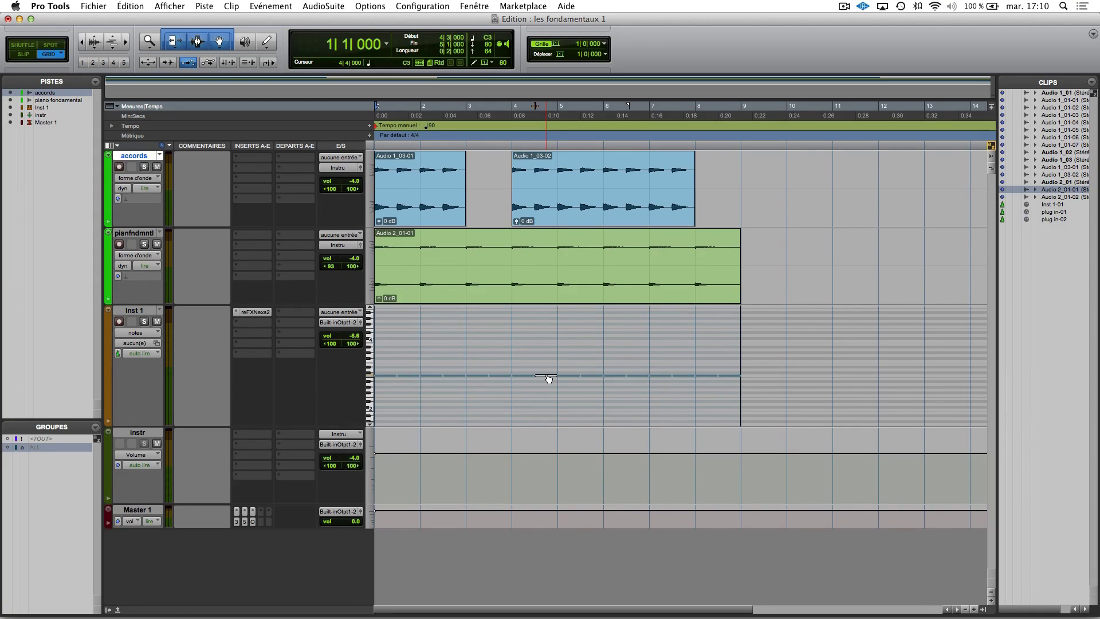
Step: Open the MIDI editor for Inst 1, close and reopen it, and select the C3 note at bar 2 beat 3
key("KP_2")
double_click(546, 375)
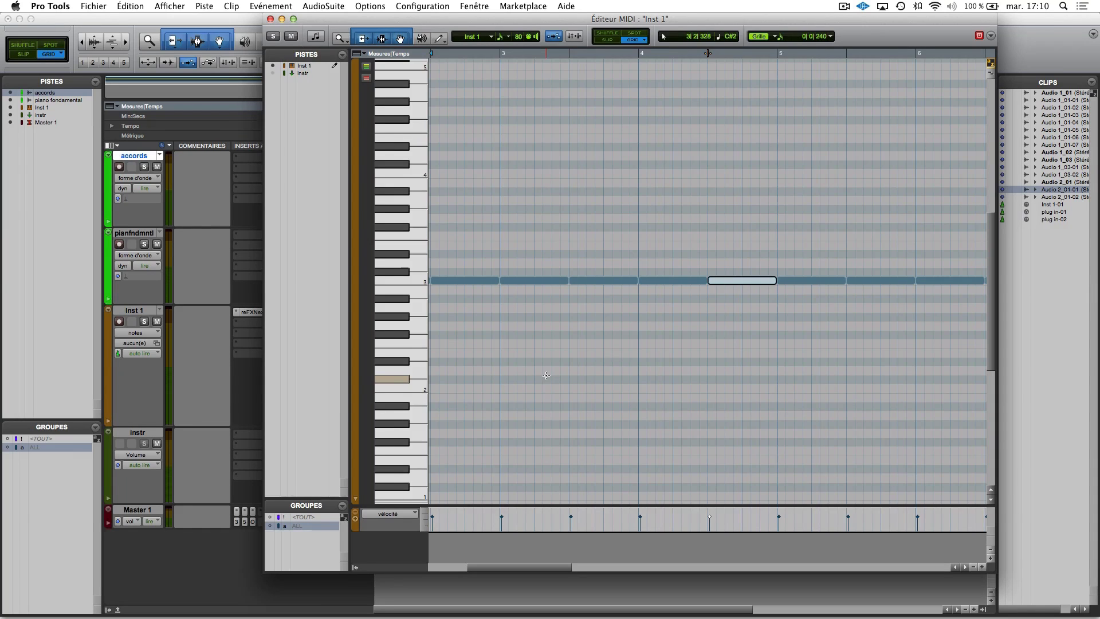
left_click(269, 19)
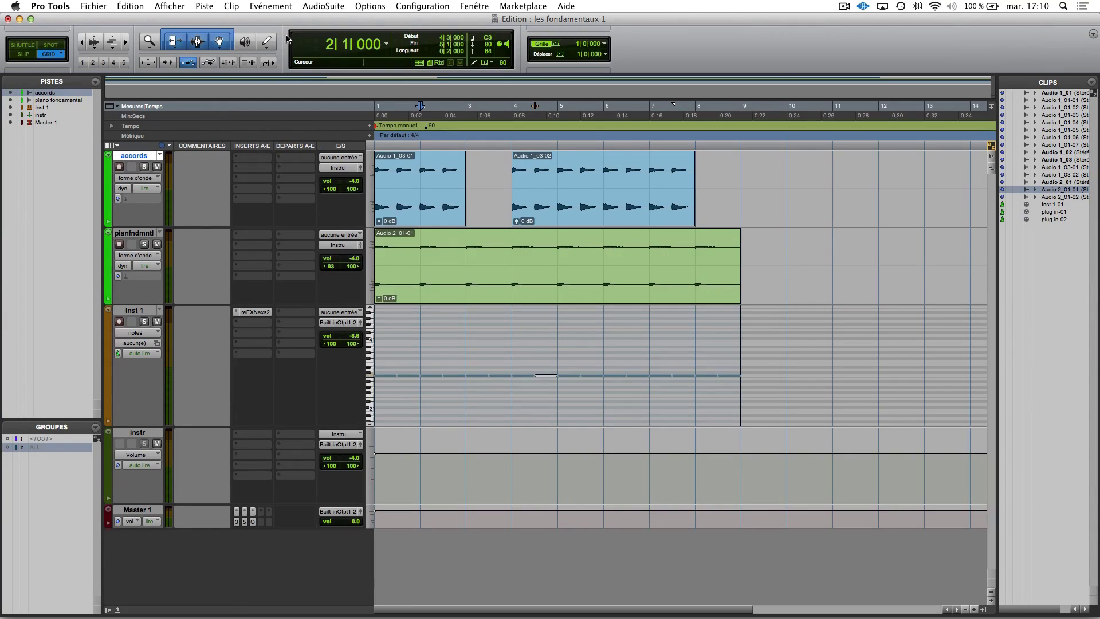
key("ctrl+equal")
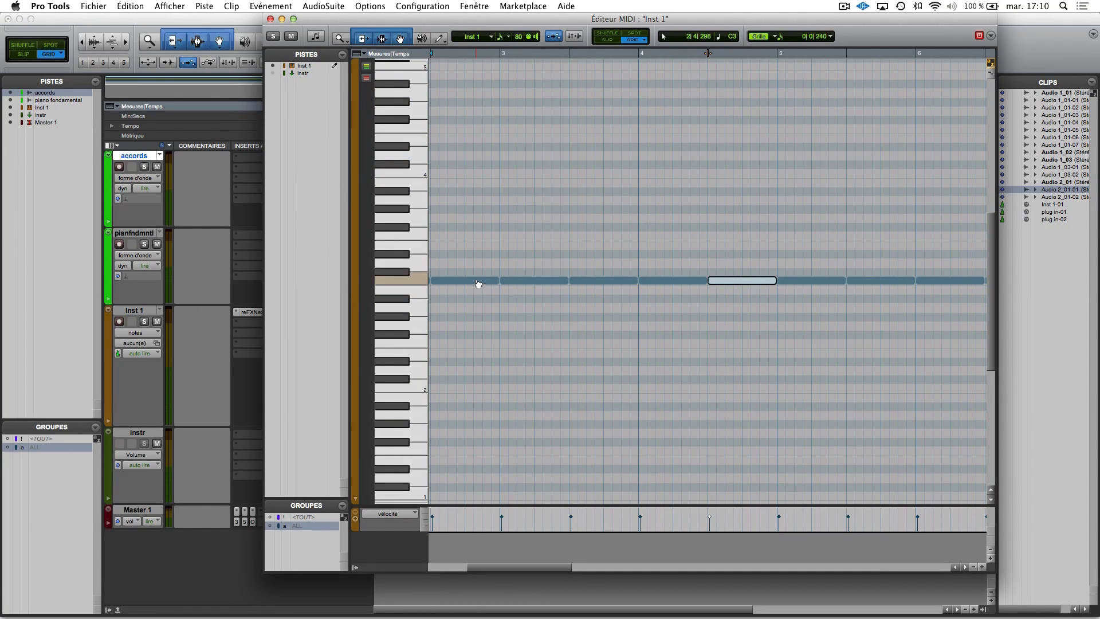
mouse_move(473, 283)
left_mouse_down()
mouse_move(473, 263)
mouse_move(473, 280)
left_mouse_up()
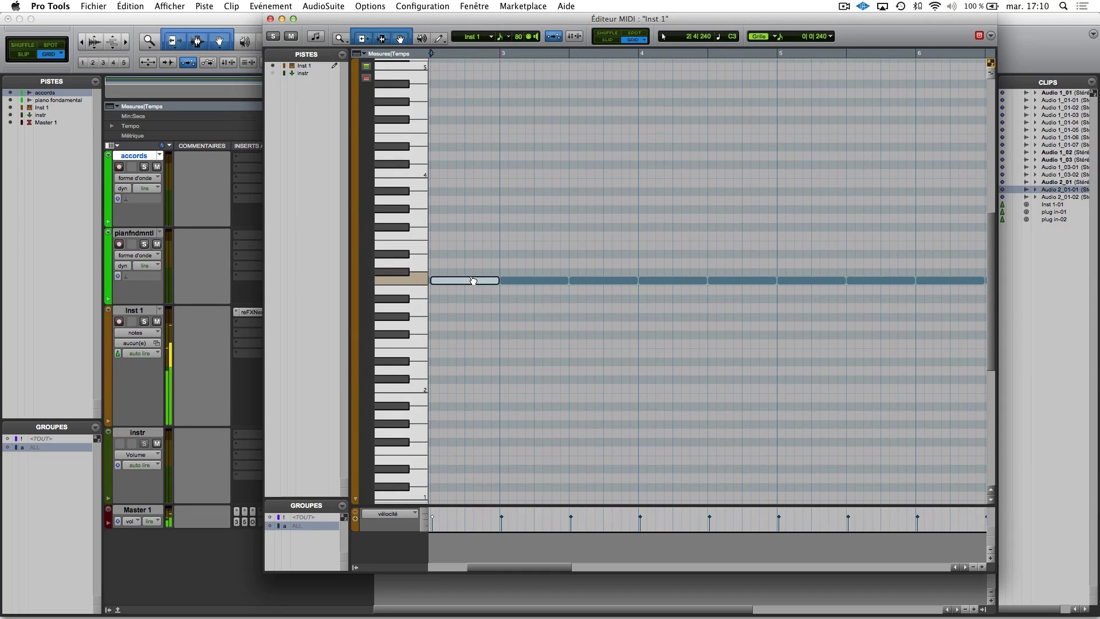
Step: Switch the MIDI editor to notation display, back to the piano roll, and to notation once more
scroll(491, 283, "left", 6)
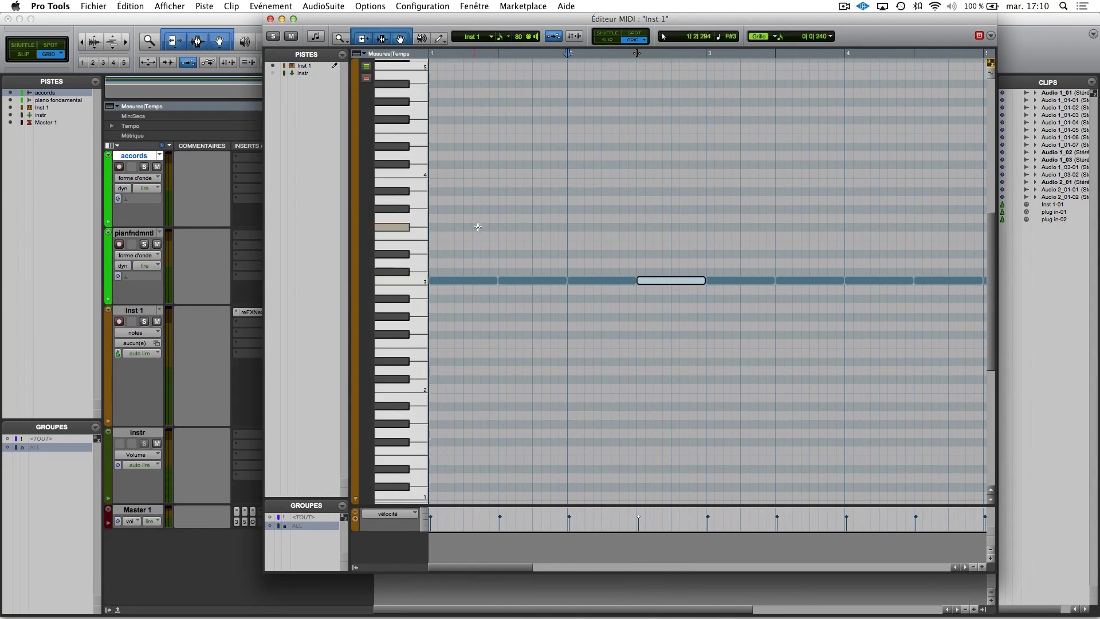
left_click(317, 37)
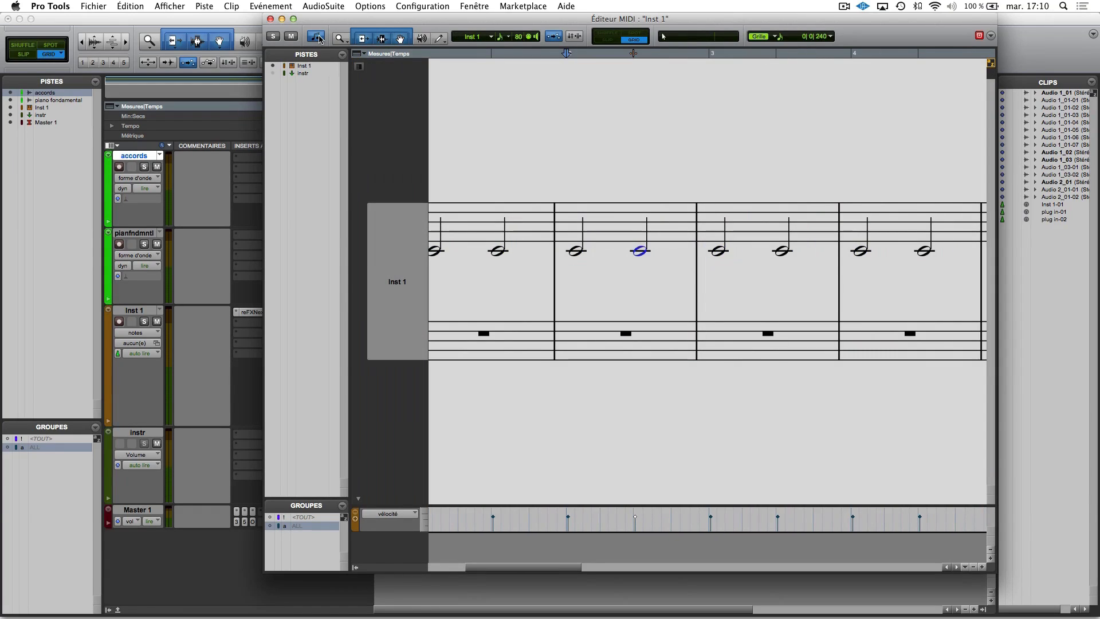
left_click(316, 39)
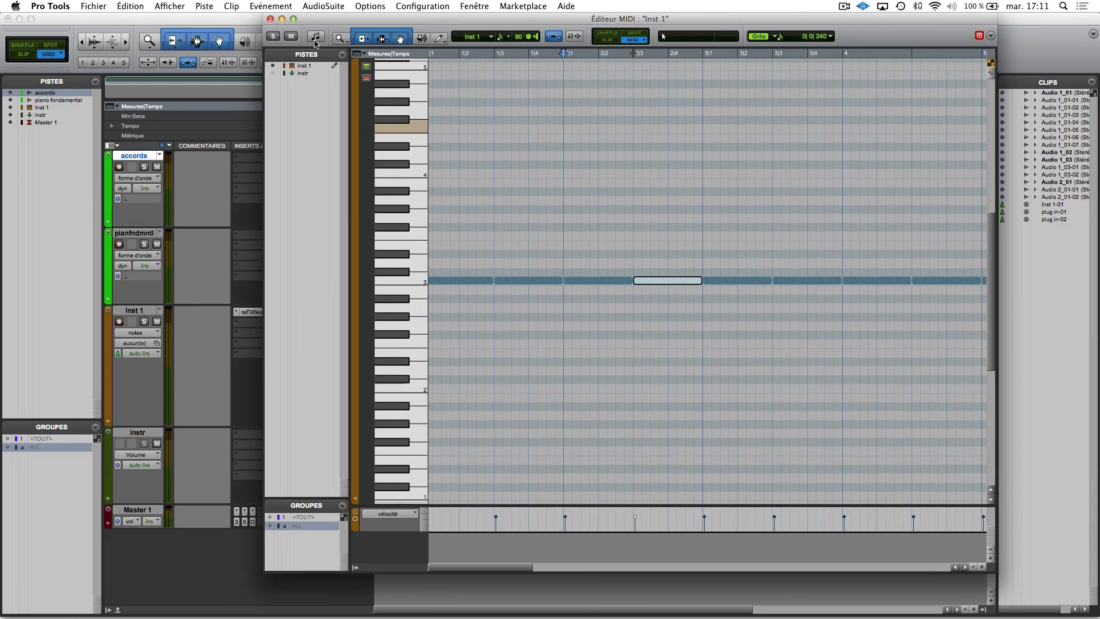
left_click(317, 38)
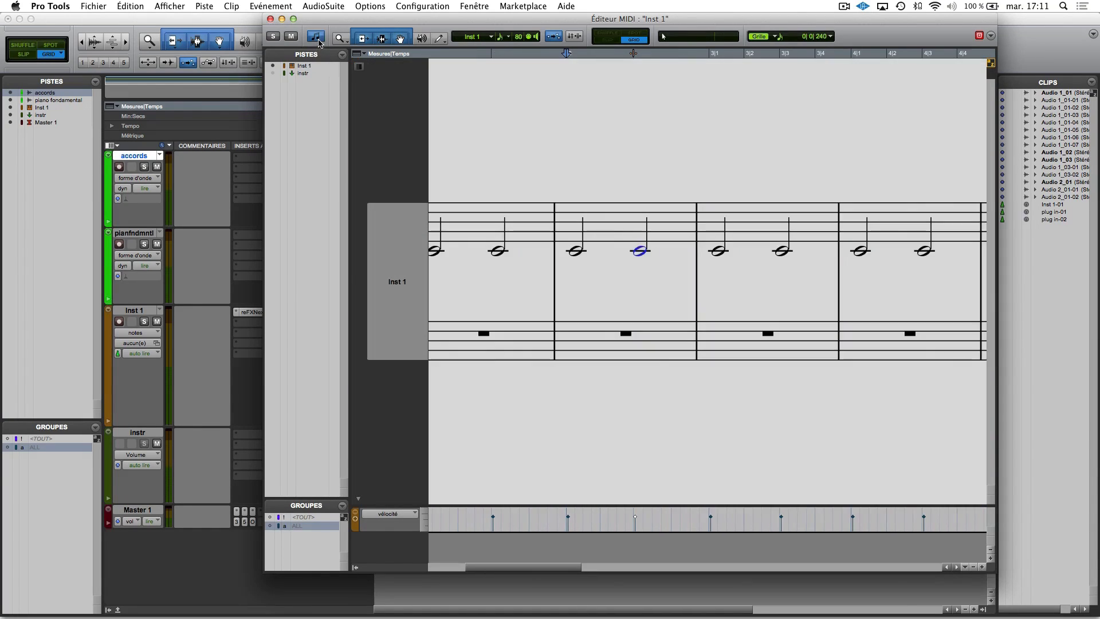
Step: Select the first note of bar 2 and the C3 note at bar 1 beat 3 in the score, and close the MIDI editor
mouse_move(582, 249)
left_mouse_down()
mouse_move(597, 256)
mouse_move(578, 251)
left_mouse_up()
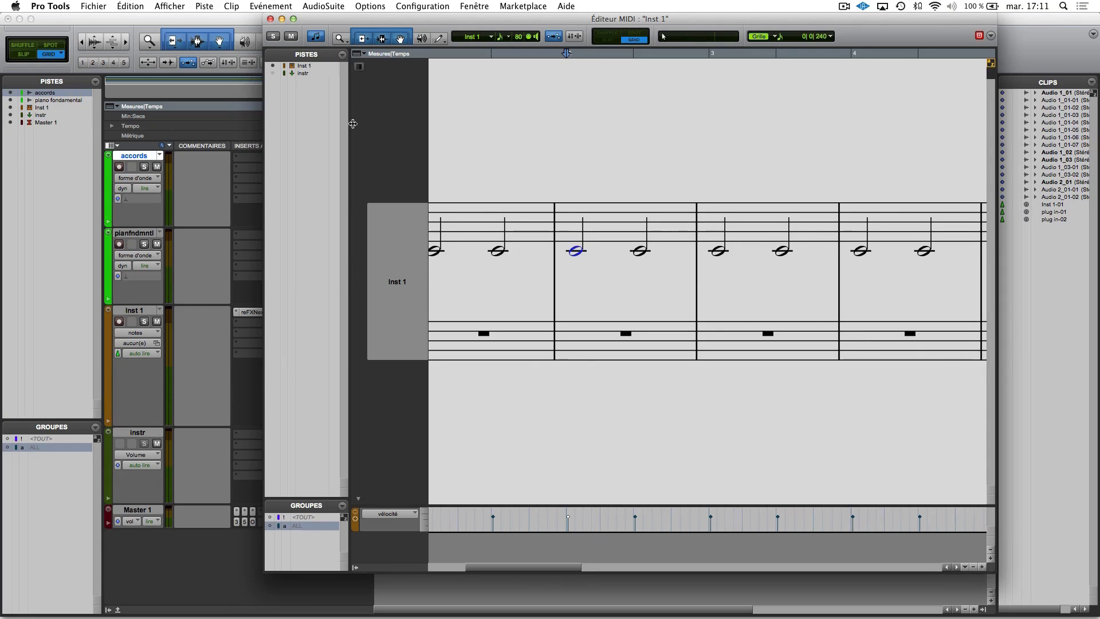
left_click(505, 255)
left_click_drag(507, 254, 506, 253)
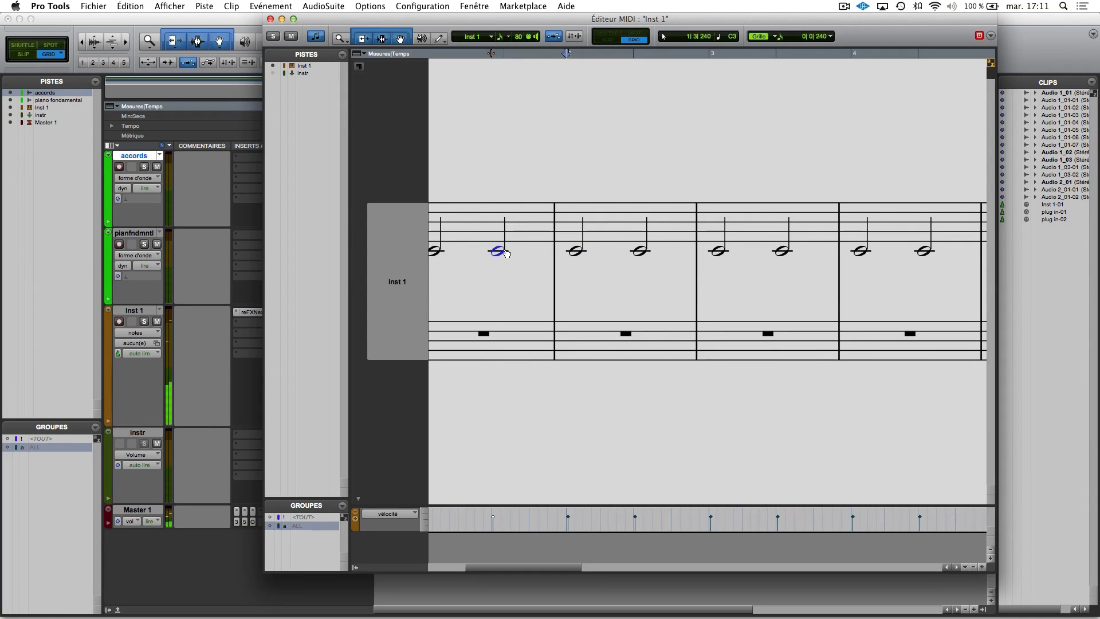
left_click(271, 19)
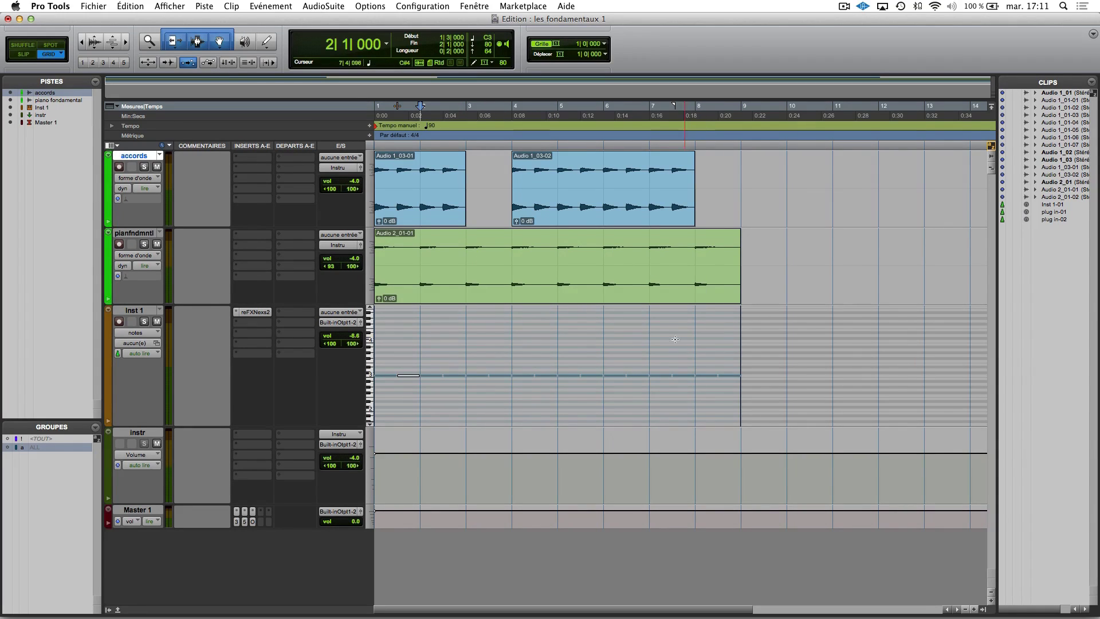
Step: Place the edit cursor near the end of bar 7 on Inst 1 and set the track view to clips
left_click(692, 345)
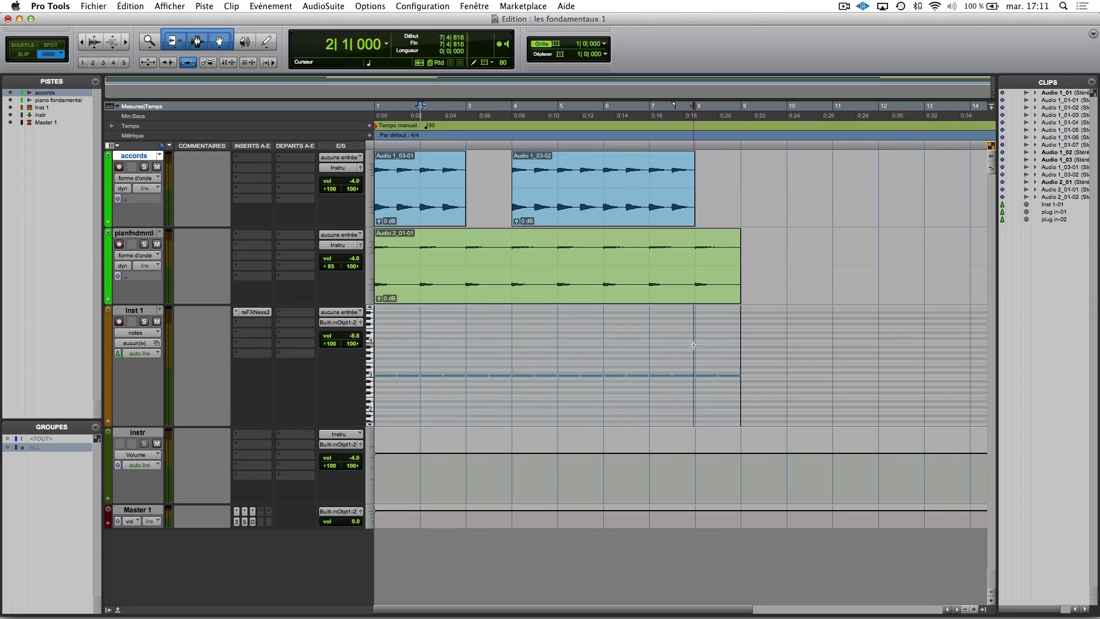
left_click(156, 333)
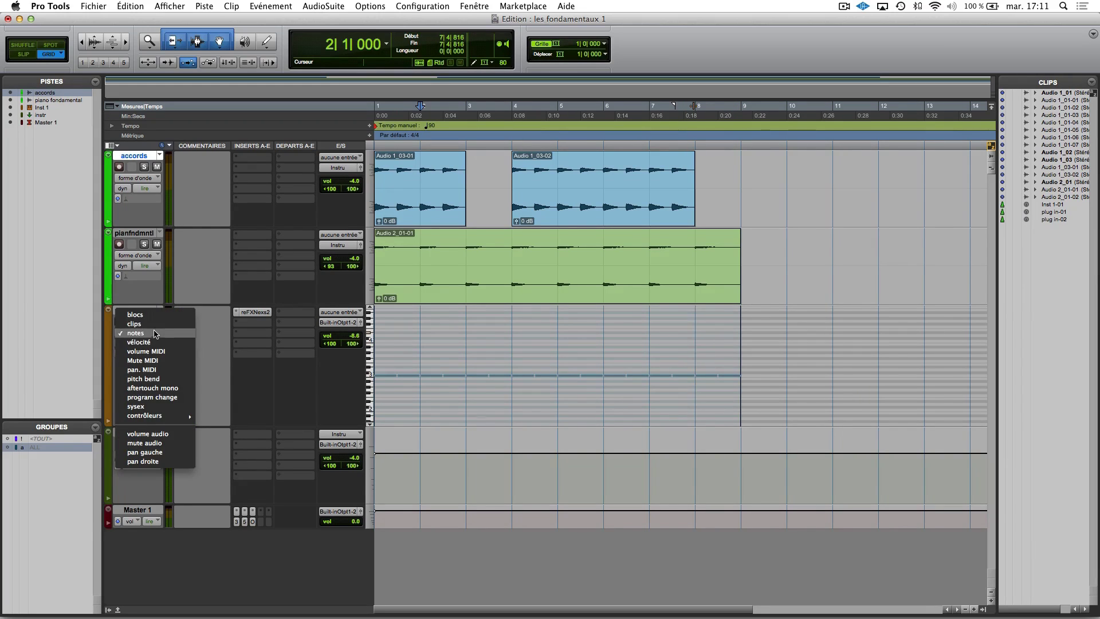
left_click(134, 323)
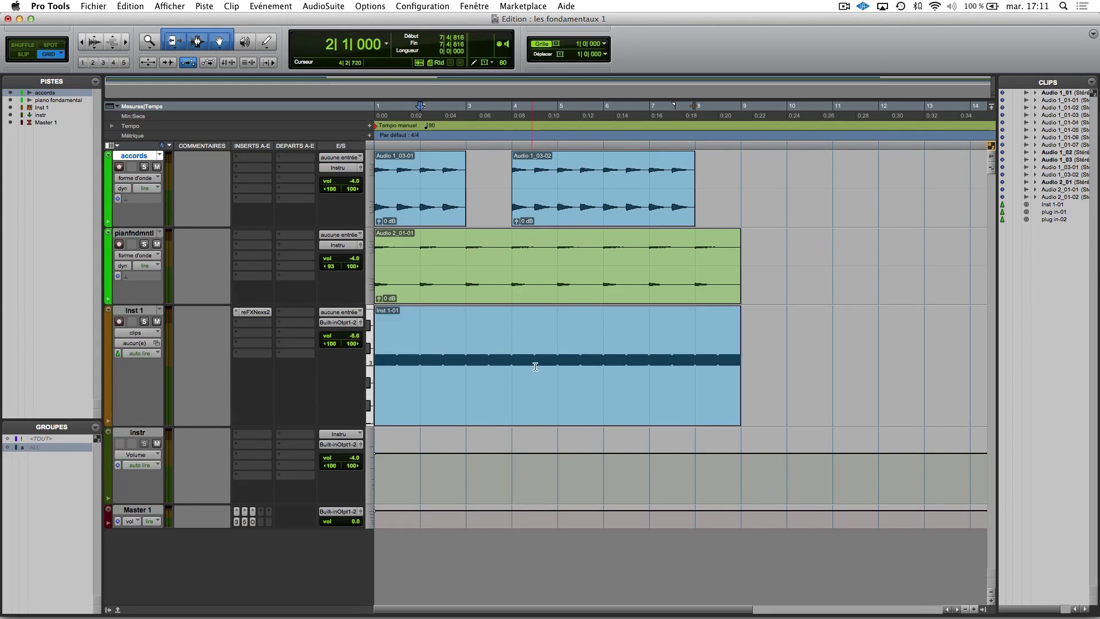
Step: Select bar 8 of the Inst 1-01 clip and duplicate it twice to fill bars 9 and 10
left_click_drag(695, 346, 736, 346)
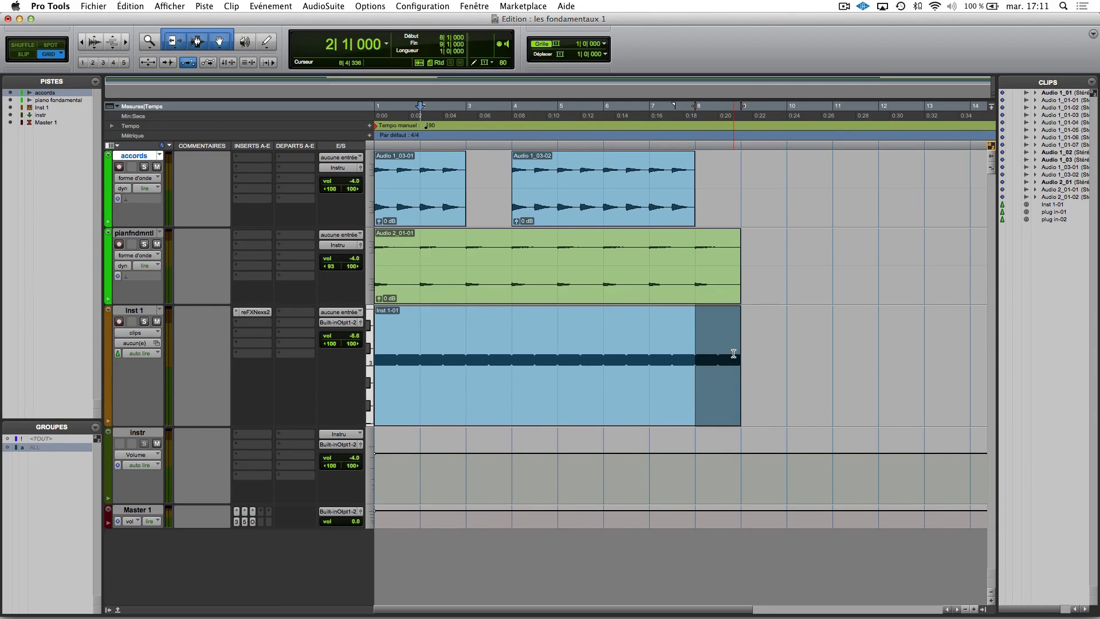
key("super+d")
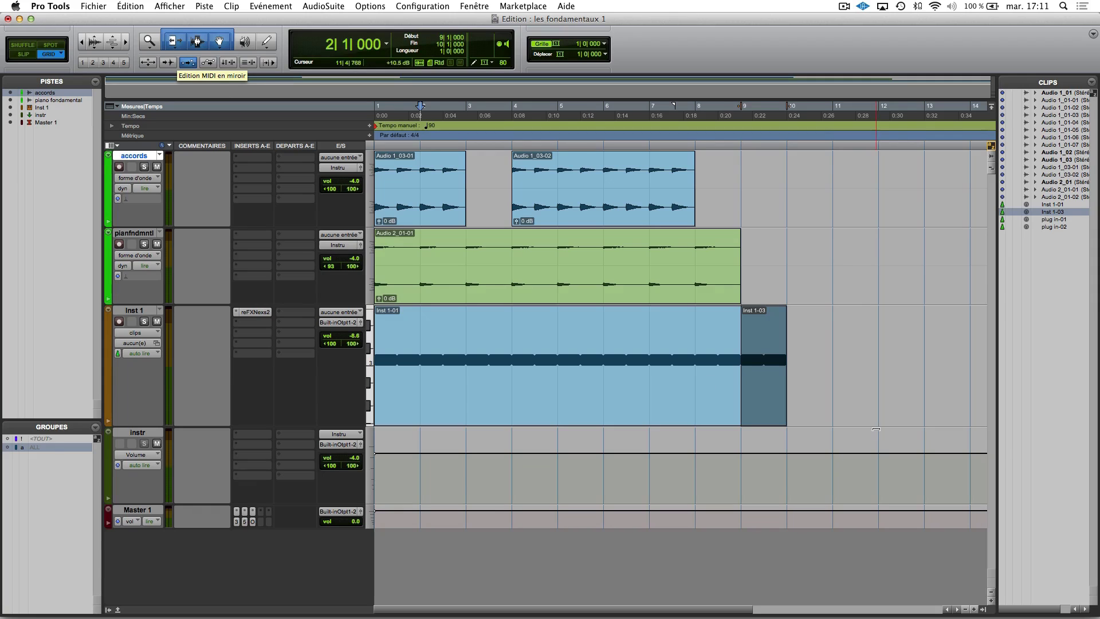
key("super+d")
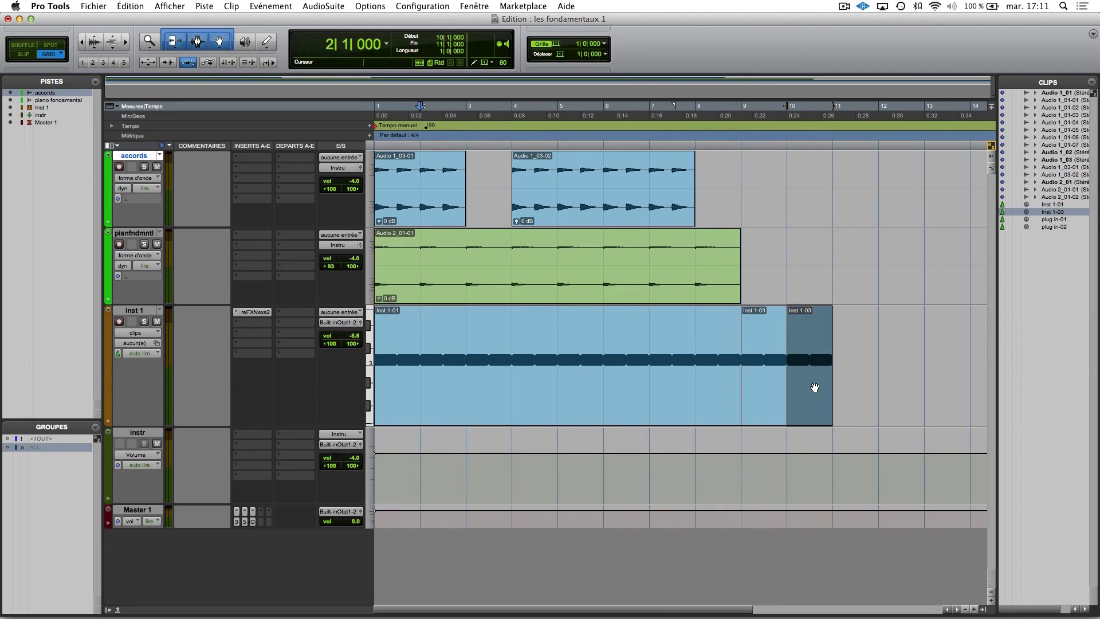
Step: Open the bar 9 clip in the MIDI editor as a piano roll and shrink the window to reveal the Inst 1 track
double_click(764, 386)
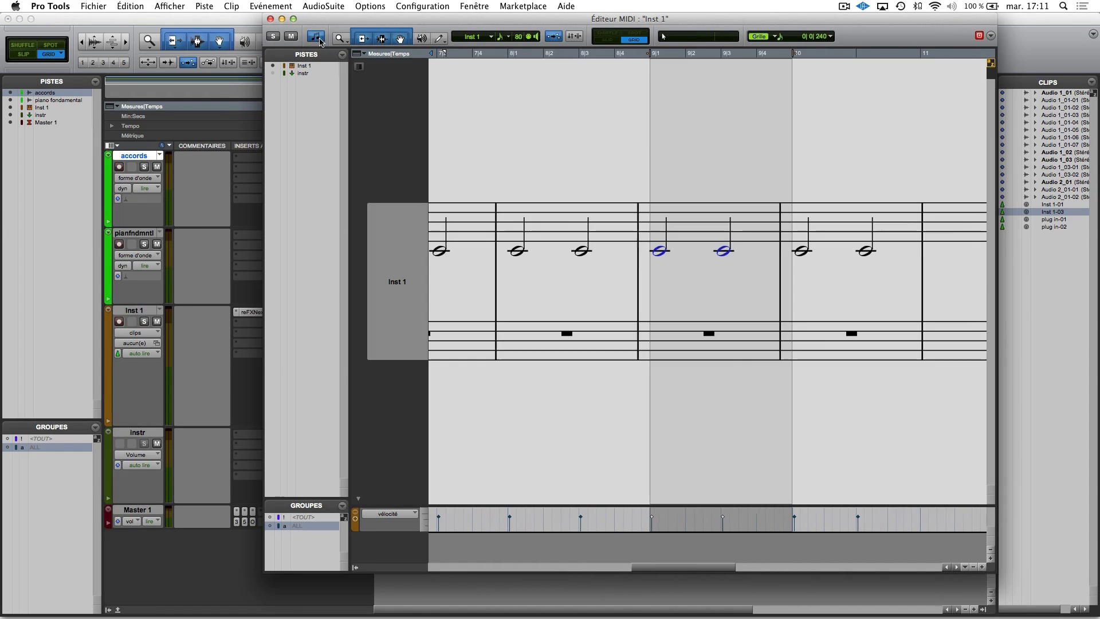
left_click(318, 38)
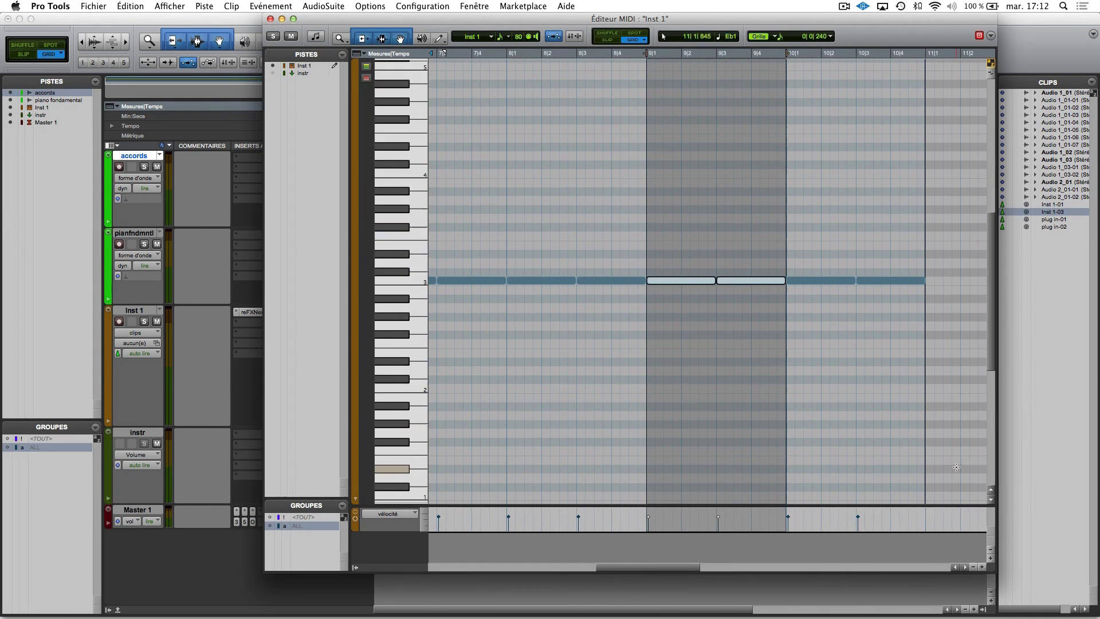
left_click_drag(993, 573, 897, 275)
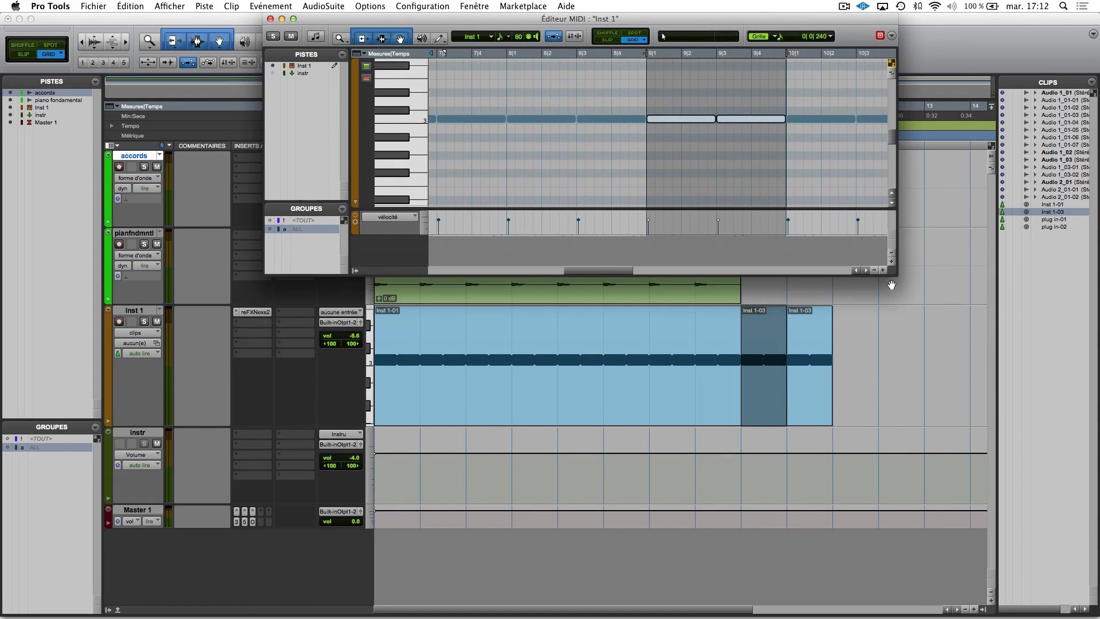
Step: Move the two C3 notes of bar 9 one 240-tick grid step later, and move them back to the bar start
left_click(748, 120)
mouse_move(748, 121)
left_mouse_down()
mouse_move(749, 130)
mouse_move(757, 121)
left_mouse_up()
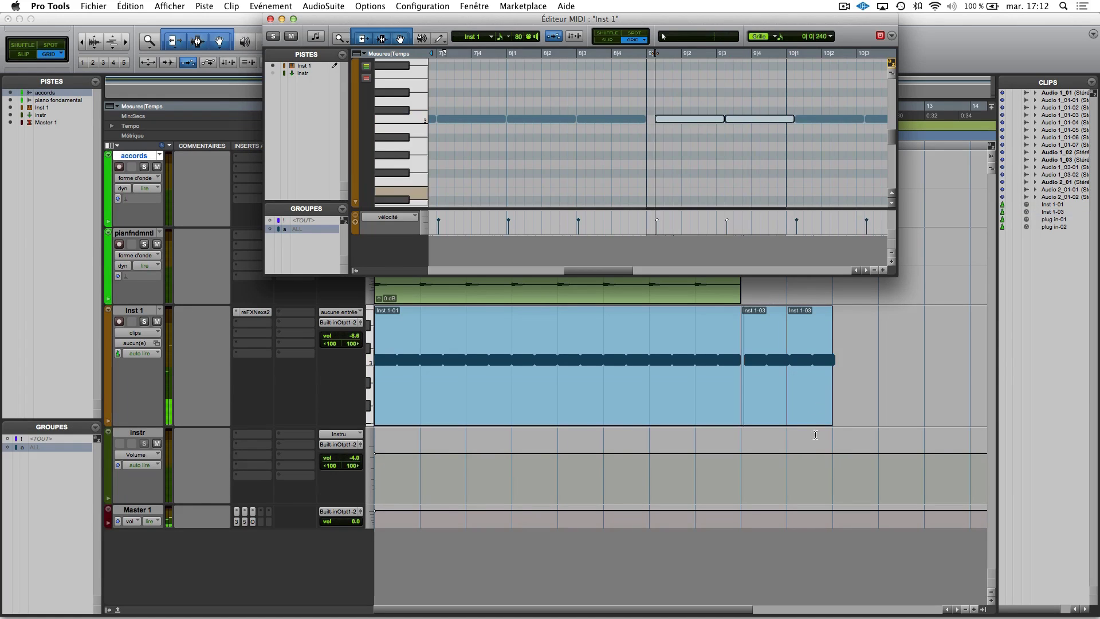
mouse_move(683, 123)
left_mouse_down()
mouse_move(673, 131)
mouse_move(673, 121)
left_mouse_up()
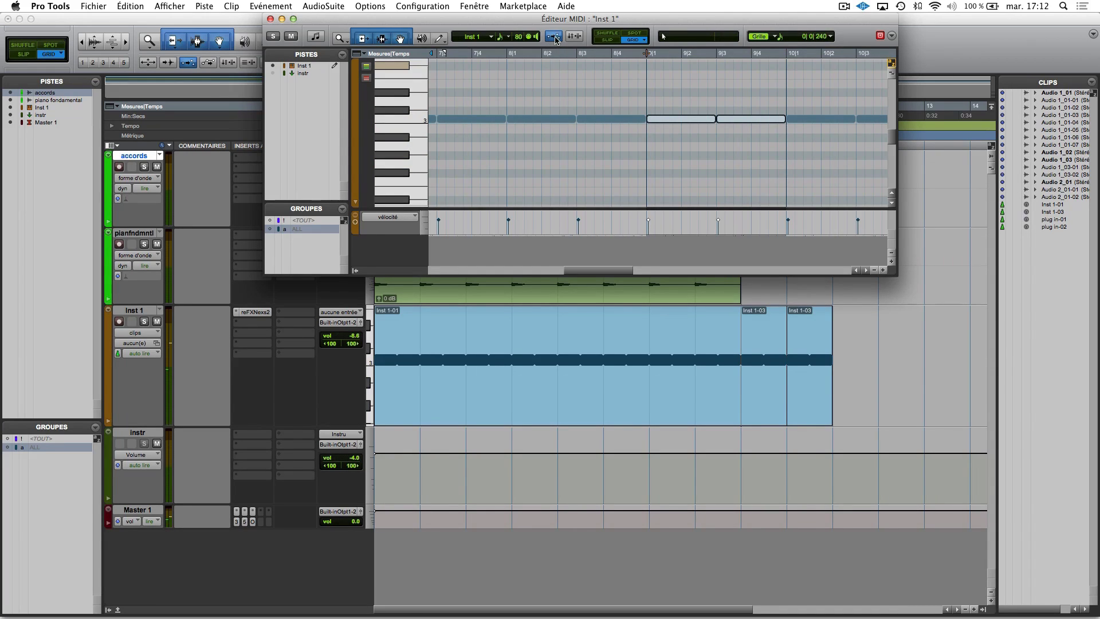
left_click(673, 121)
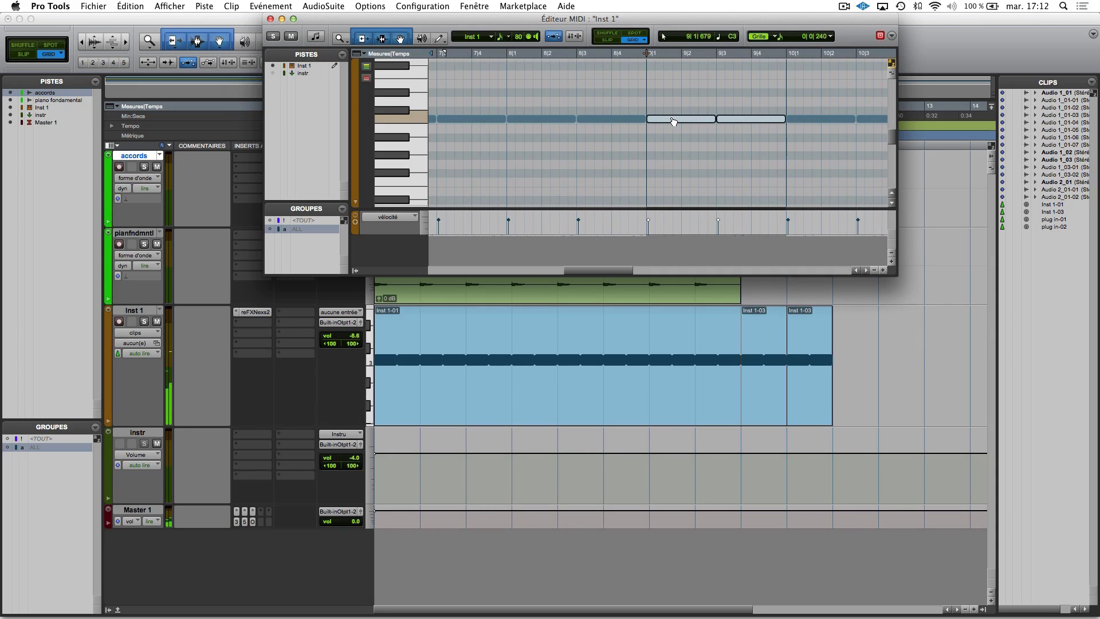
left_click_drag(674, 126, 674, 121)
mouse_move(746, 122)
left_mouse_down()
mouse_move(748, 106)
mouse_move(746, 121)
left_mouse_up()
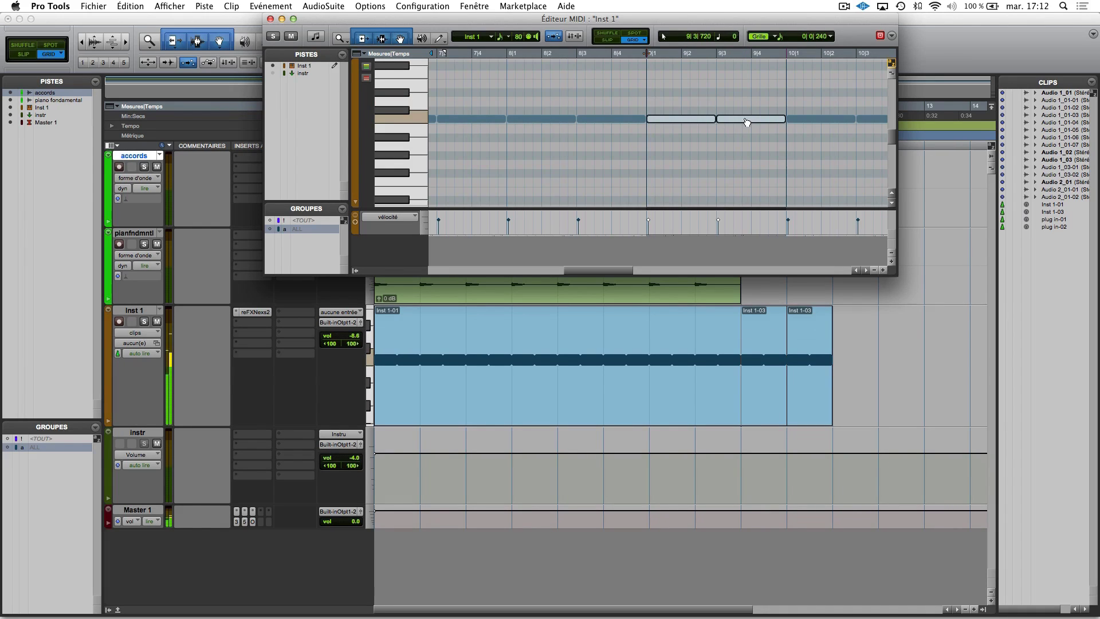
Step: Close the MIDI editor and undo the note moves and both clip duplications on Inst 1
left_click(271, 19)
key("super+z")
key("super+z")
key("super+z")
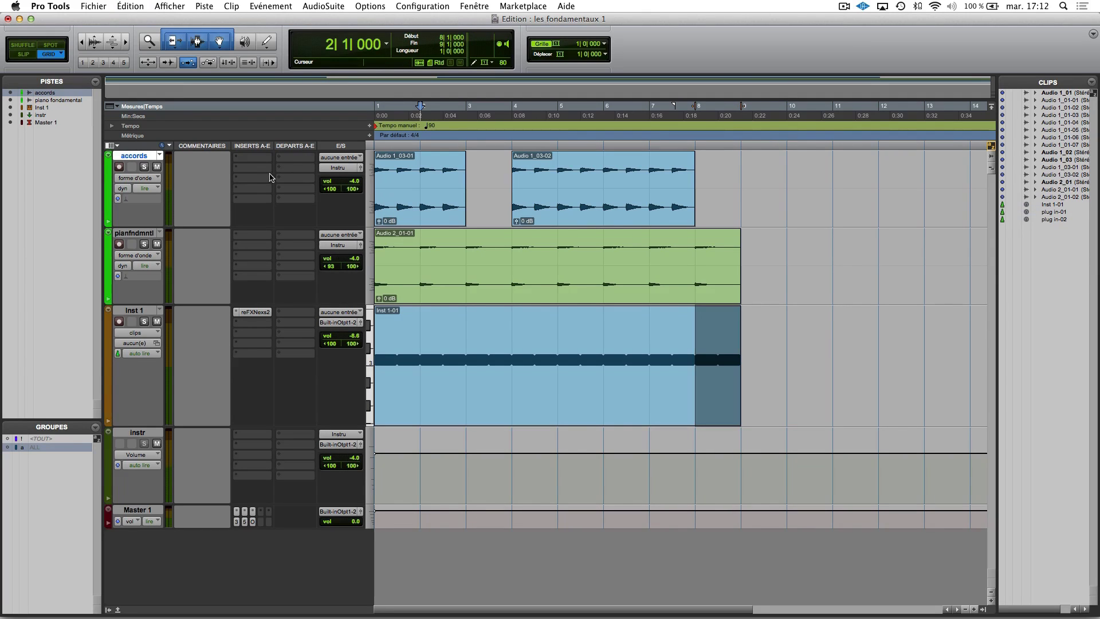
Step: Turn off Mirrored MIDI Editing and link the timeline and edit selections
left_click(188, 63)
left_click(226, 63)
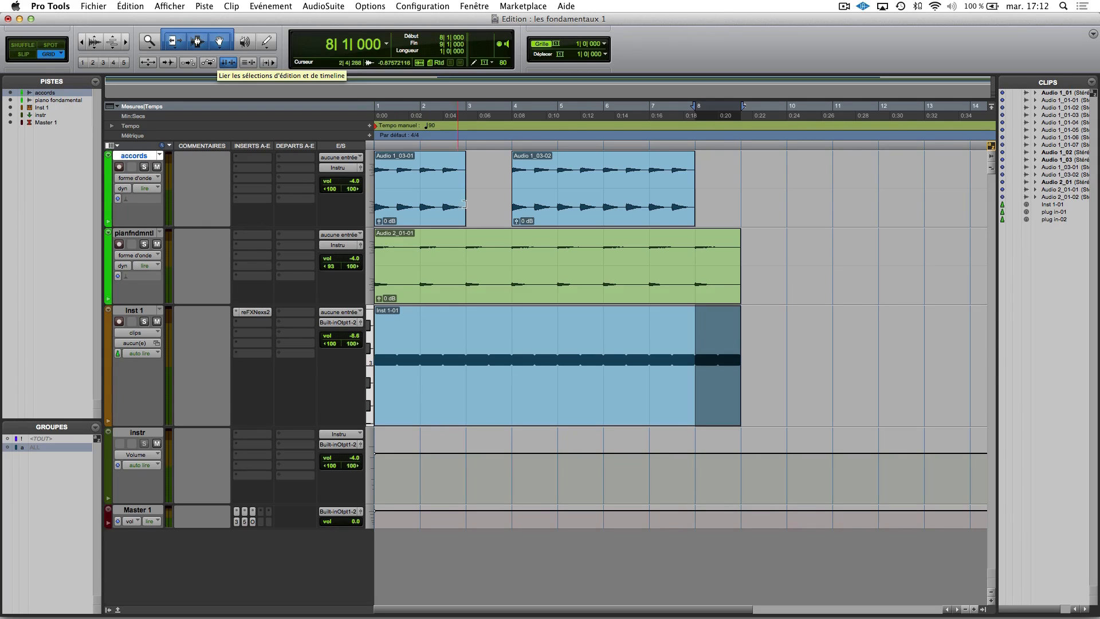
Step: Select bar 5 on the pianfndmntl track and then bar 6 on the accords track, and play back the selection
left_click(527, 282)
left_click_drag(507, 264, 610, 257)
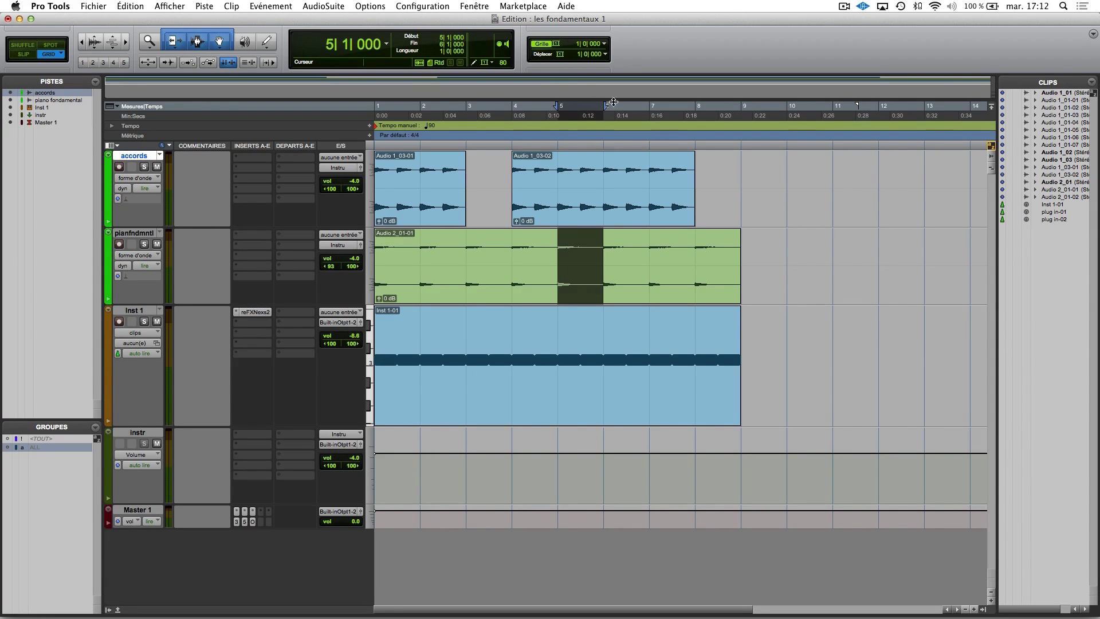
left_click_drag(601, 169, 631, 172)
left_click(625, 172)
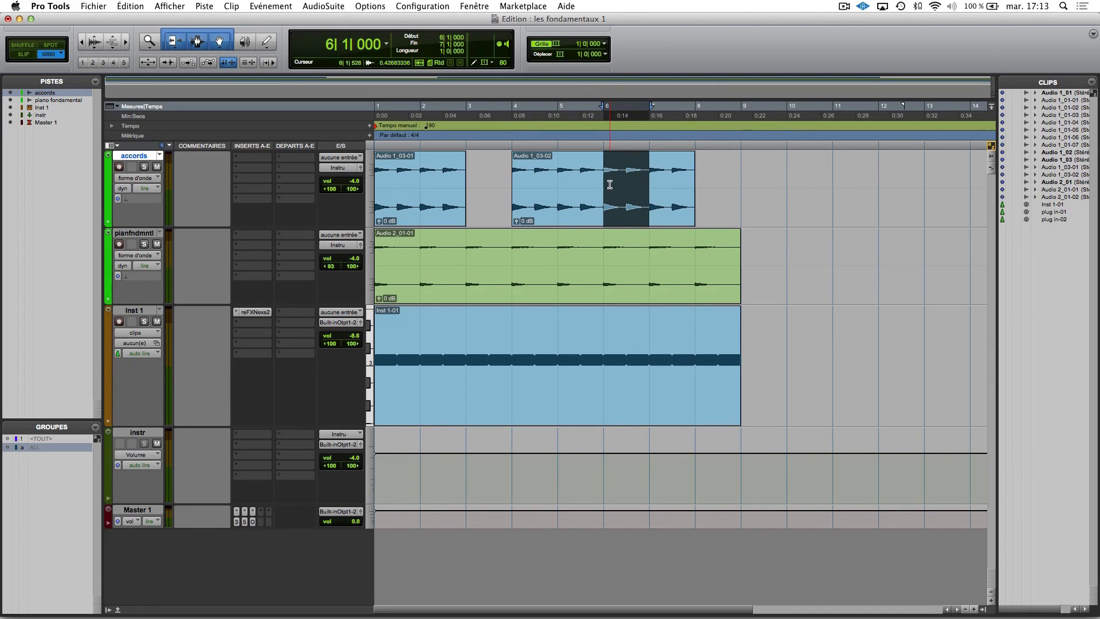
key("space")
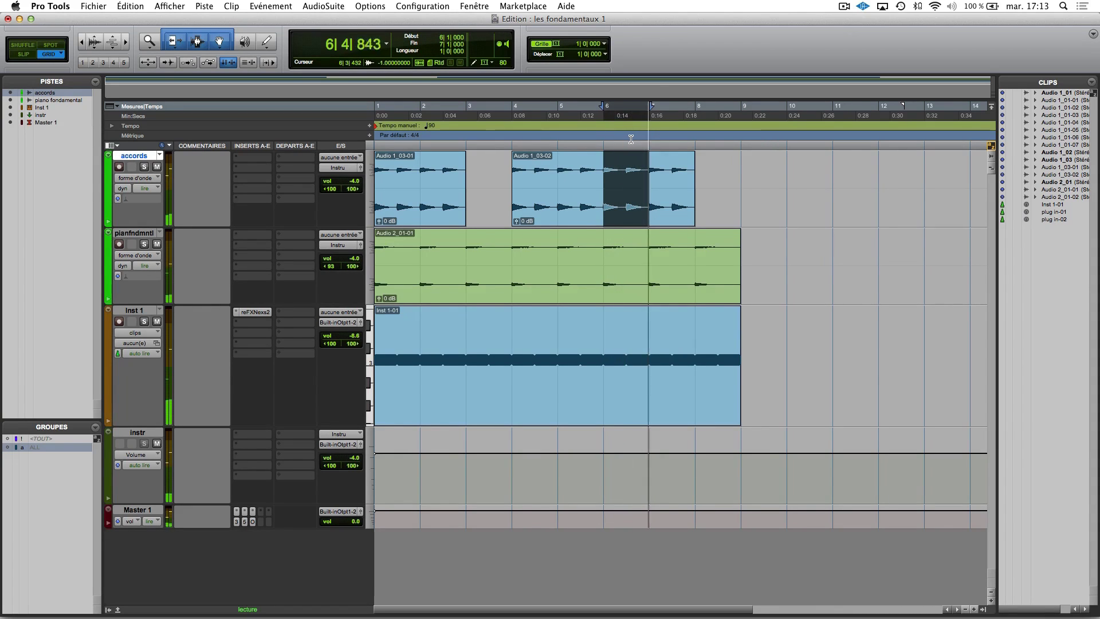
key("space")
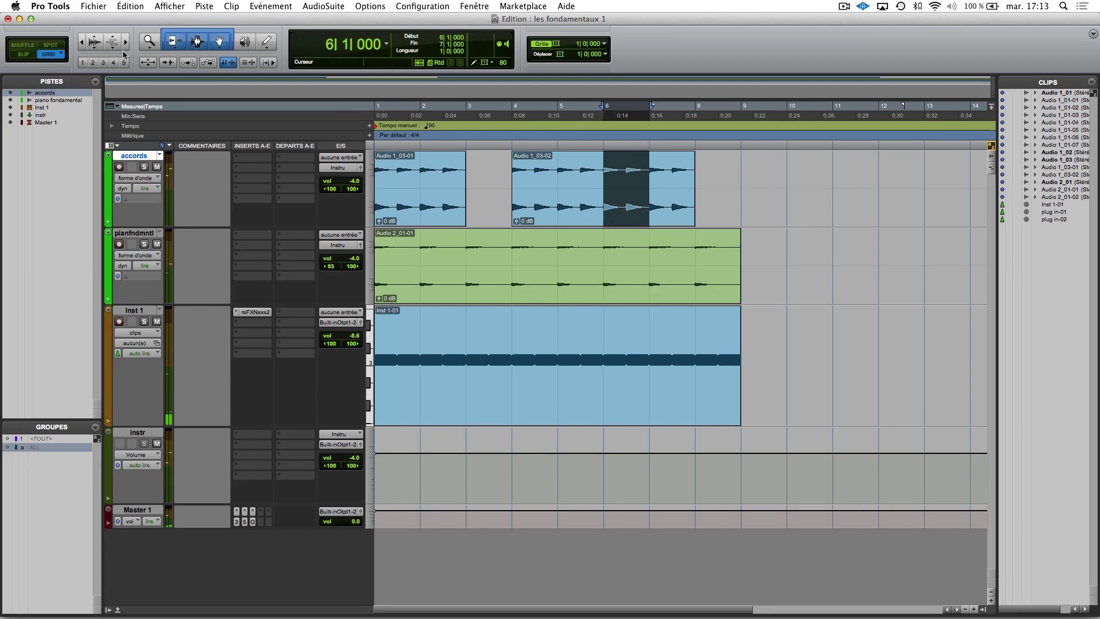
Step: Unlink the timeline and edit selections, and link the track and edit selections instead
left_click(231, 64)
left_click(248, 64)
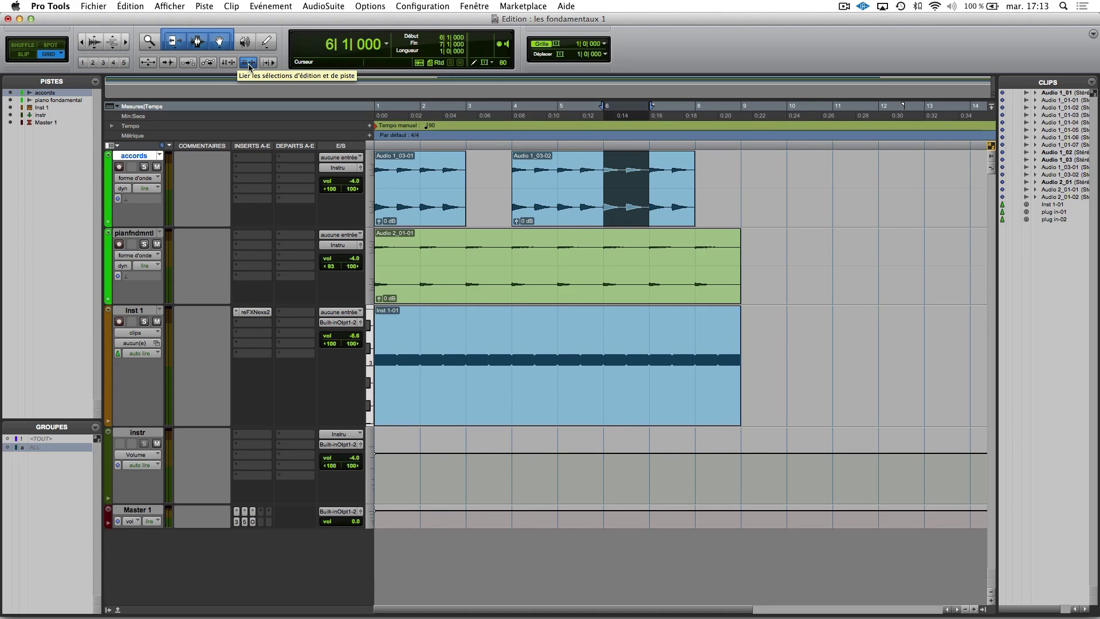
Step: Select bar 5 on the pianfndmntl track, and extend the bar 5 selection across both pianfndmntl and Inst 1
left_click_drag(556, 258, 600, 257)
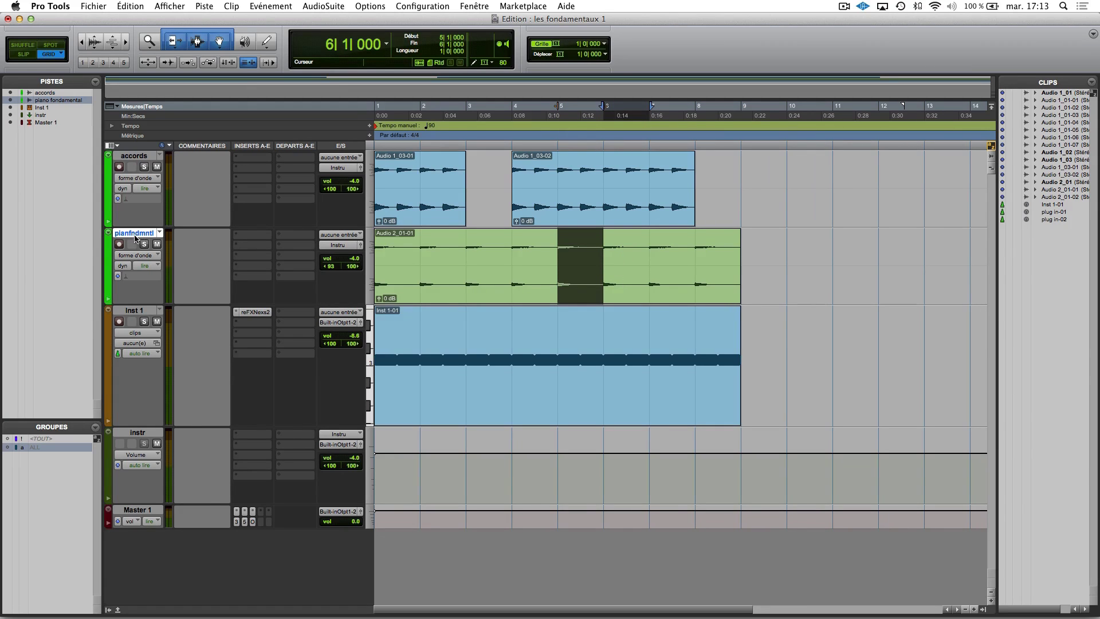
left_click_drag(560, 261, 649, 339)
left_click(650, 338)
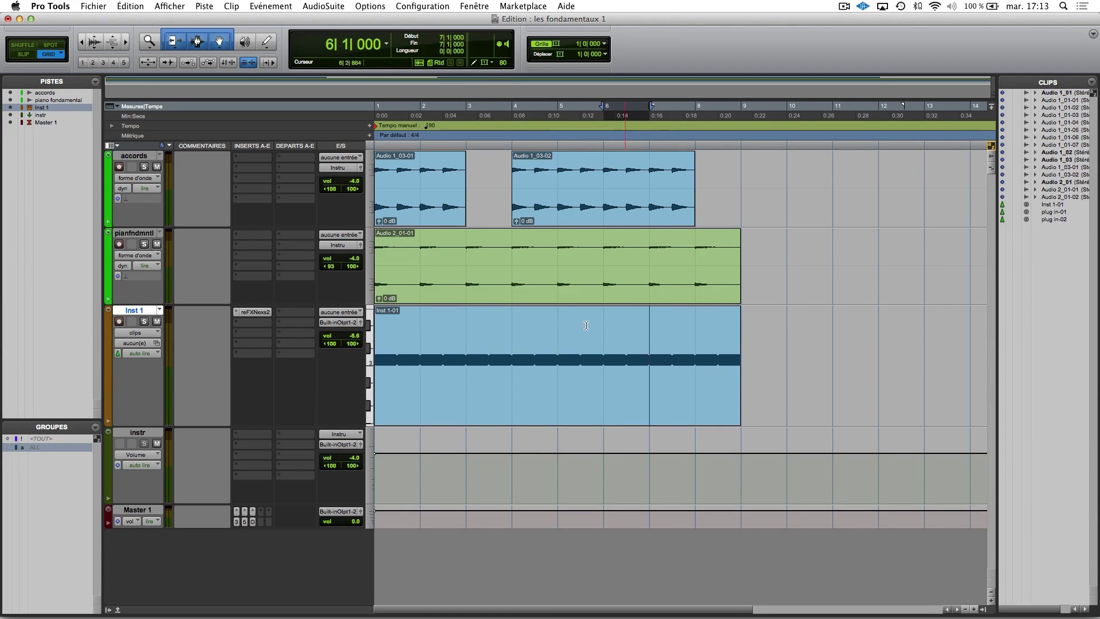
left_click_drag(557, 265, 588, 374)
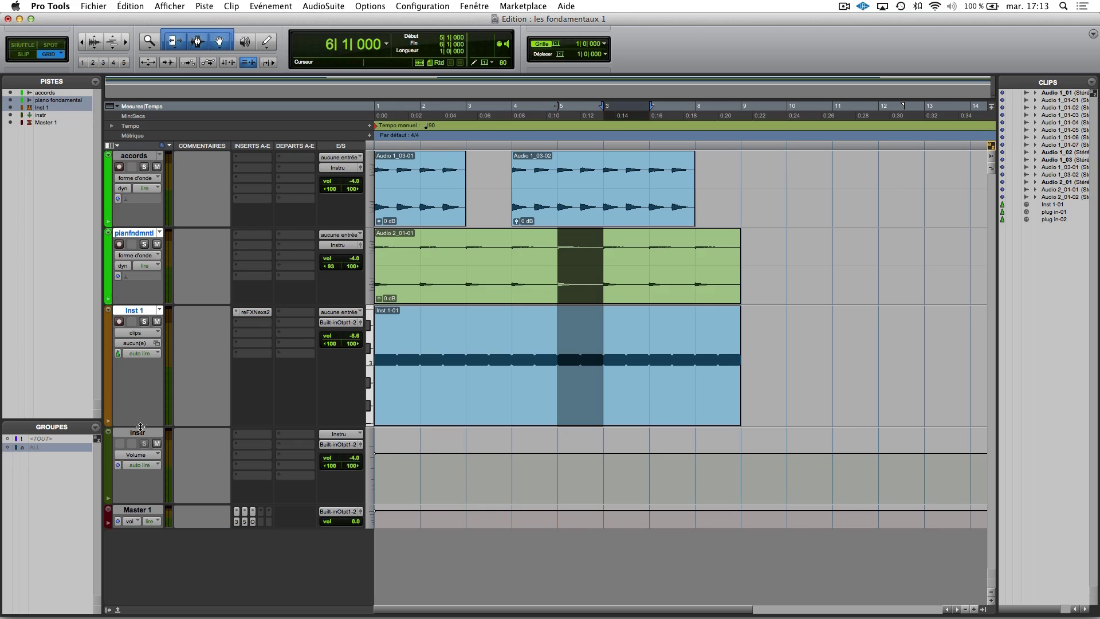
Step: Reduce the Inst 1 track height and select bars 4 to 6 across the accords, pianfndmntl and Inst 1 tracks
left_click_drag(140, 424, 147, 372)
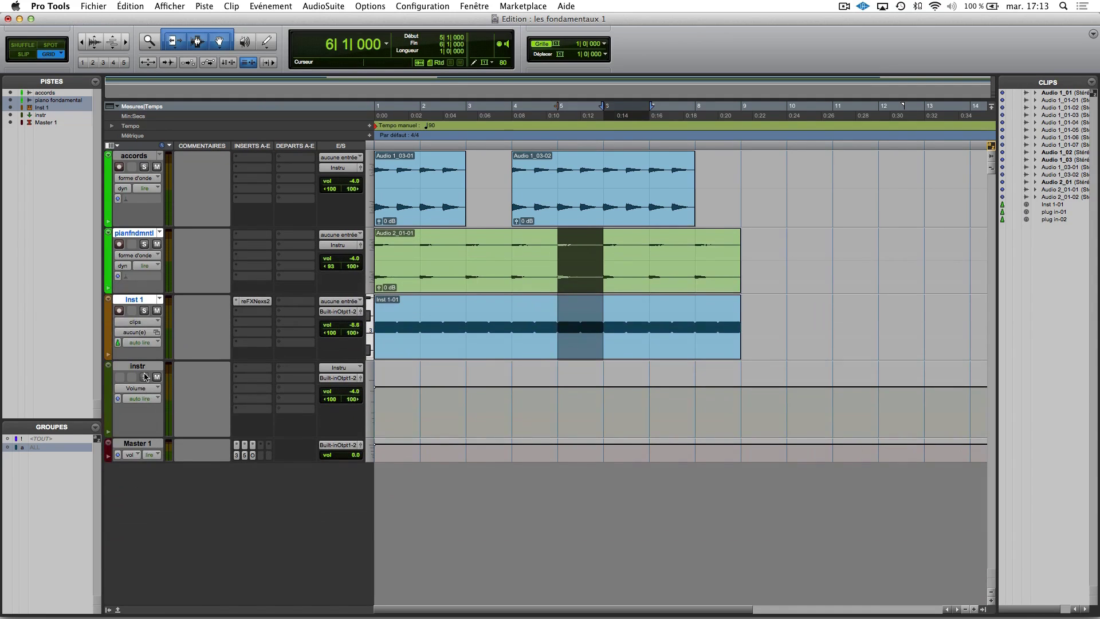
left_click_drag(649, 175, 491, 328)
mouse_move(141, 360)
left_mouse_down()
mouse_move(143, 350)
mouse_move(148, 446)
mouse_move(164, 307)
mouse_move(152, 370)
left_mouse_up()
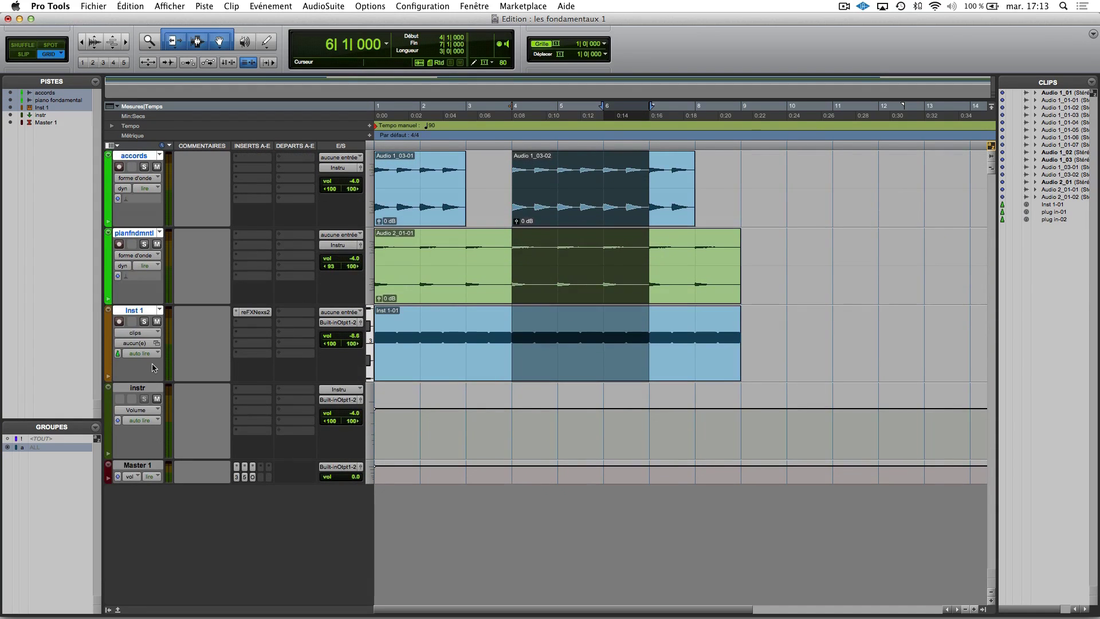
Step: Replace the three-track selection with the whole Audio 2_01-01 clip, and unlink the track and edit selections
left_click(143, 311)
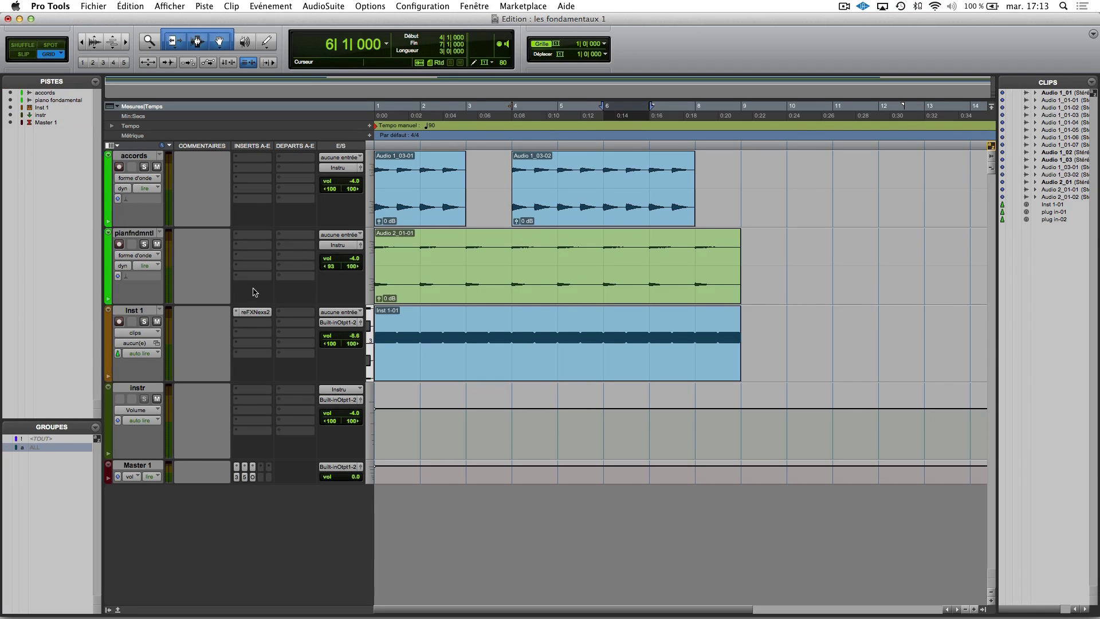
left_click(510, 289)
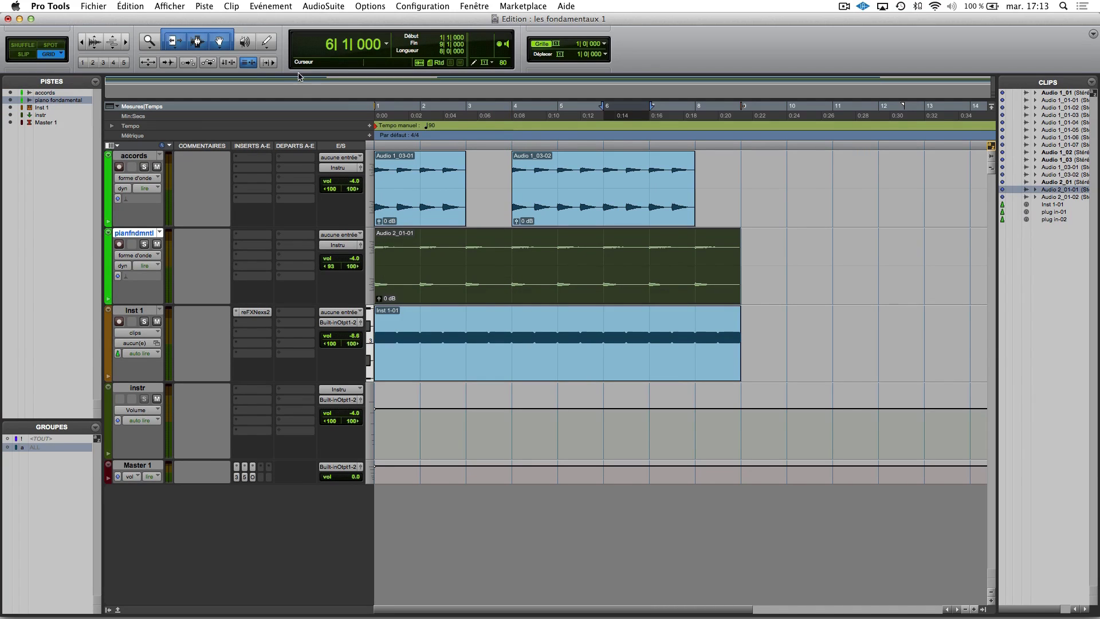
left_click(249, 63)
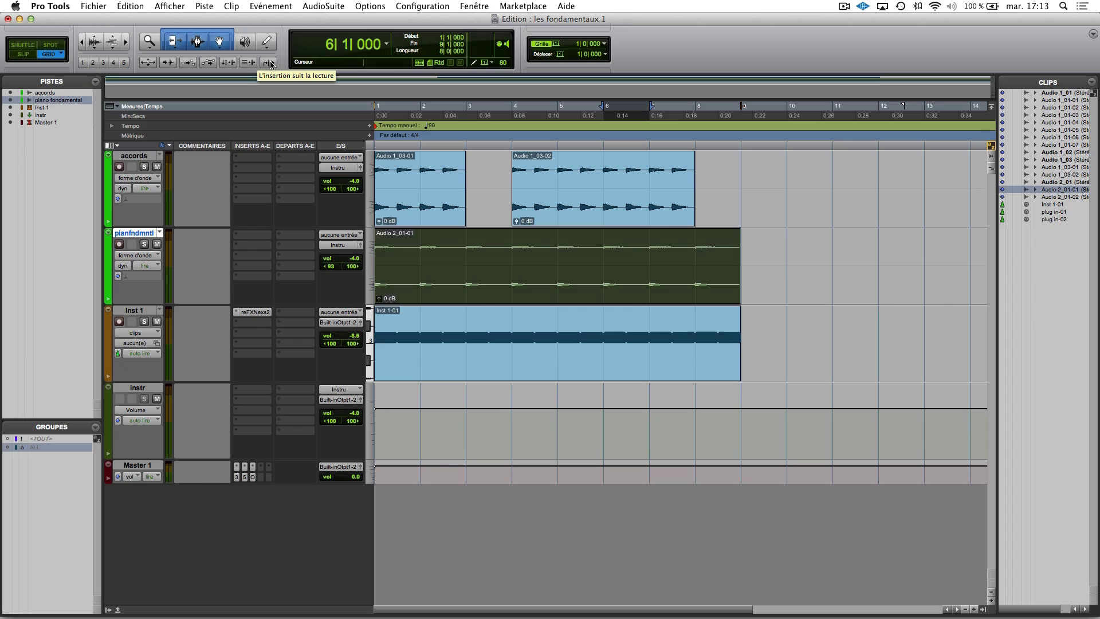
Step: Place the edit cursor at bar 5 on the accords track, then repeatedly play and stop from bar 6 with Insertion Follows Playback off
left_click(564, 175)
key("space")
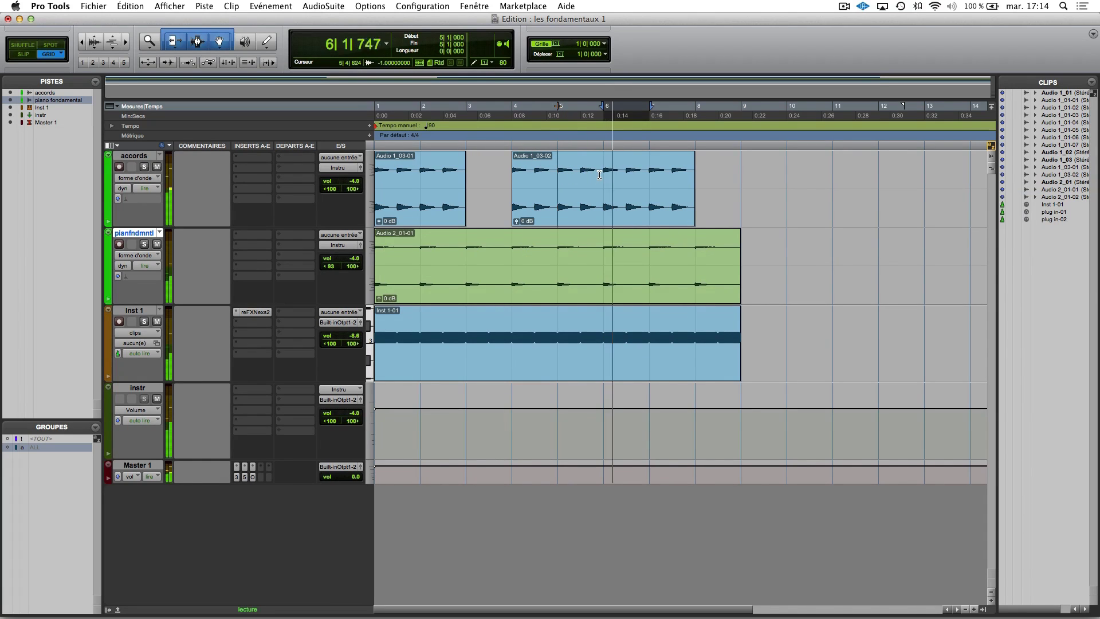
left_click(615, 108)
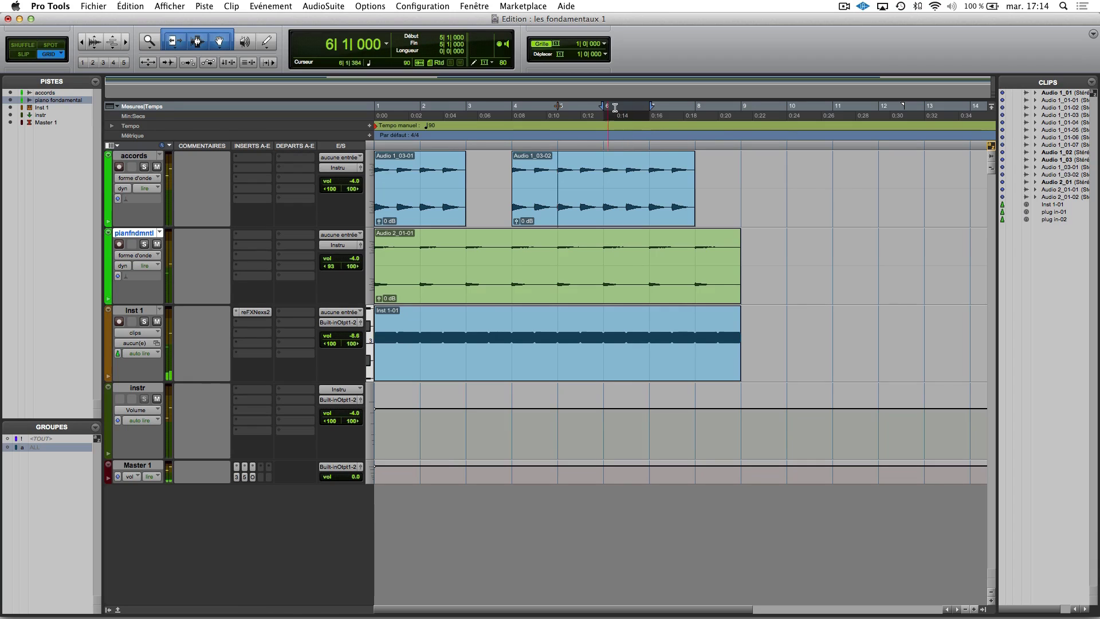
key("space")
key("space")
key("space")
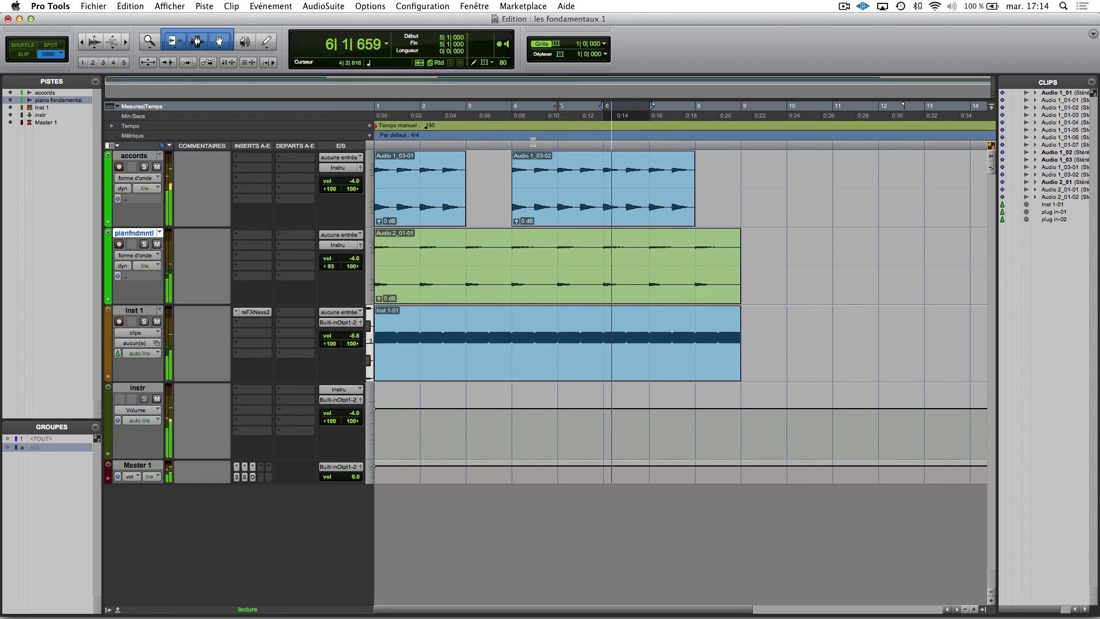
key("space")
key("space")
key("space")
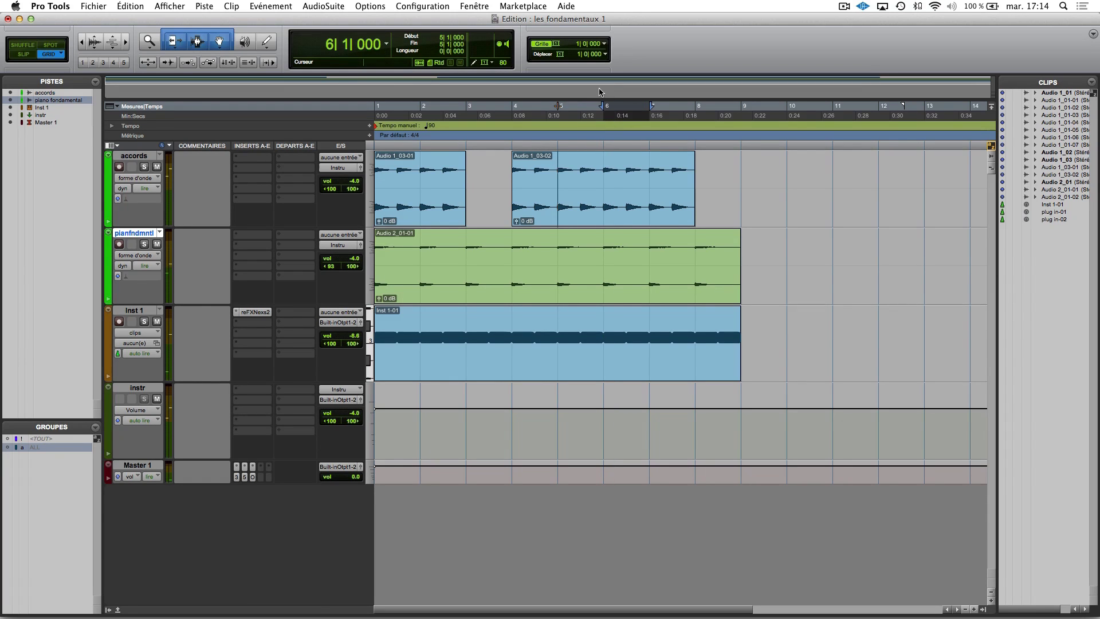
Step: Enable Insertion Follows Playback, and play the session from bar 6 into bar 9 before stopping
left_click(269, 63)
key("space")
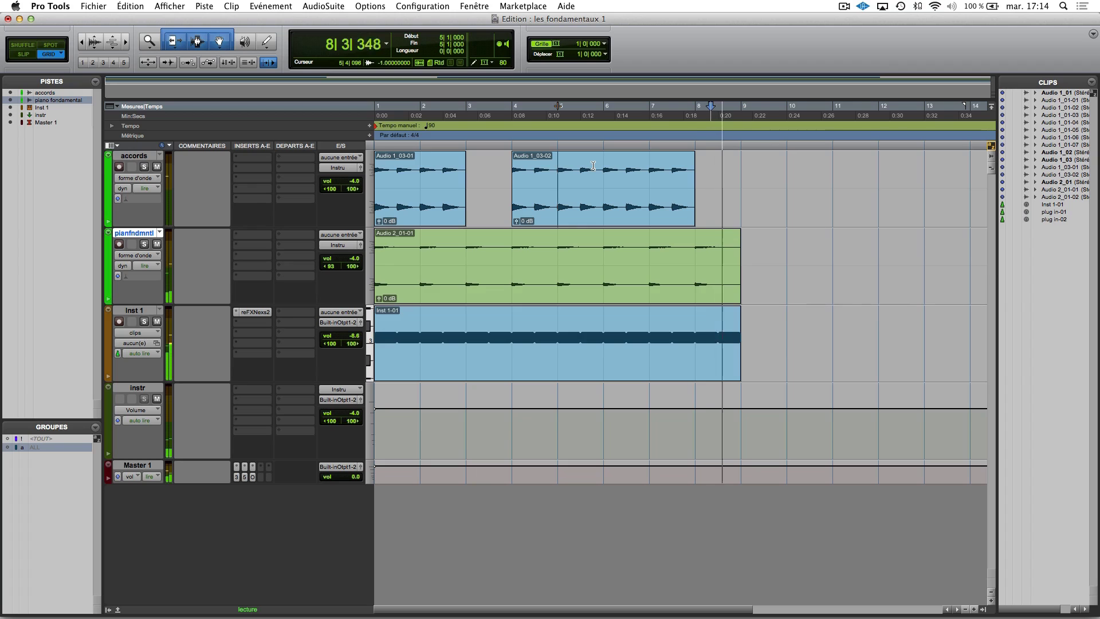
key("space")
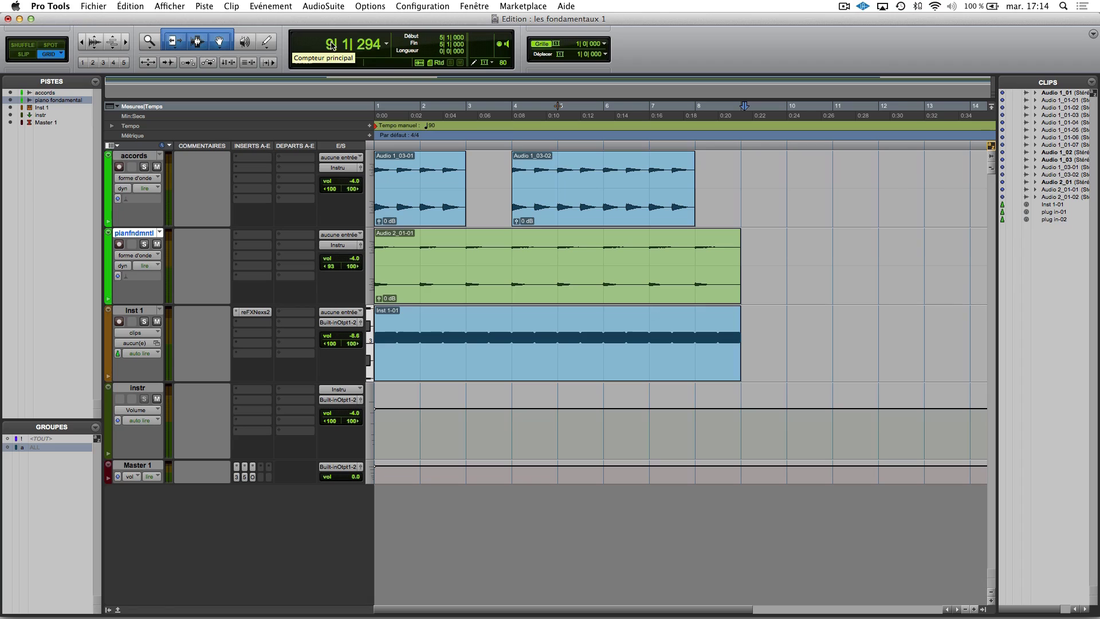
Step: Place the edit cursor on beat 2 of bar 9 in accords, set the playback position to 9|4|384, and view the main counter's format choices
left_click(747, 159)
left_click(755, 164)
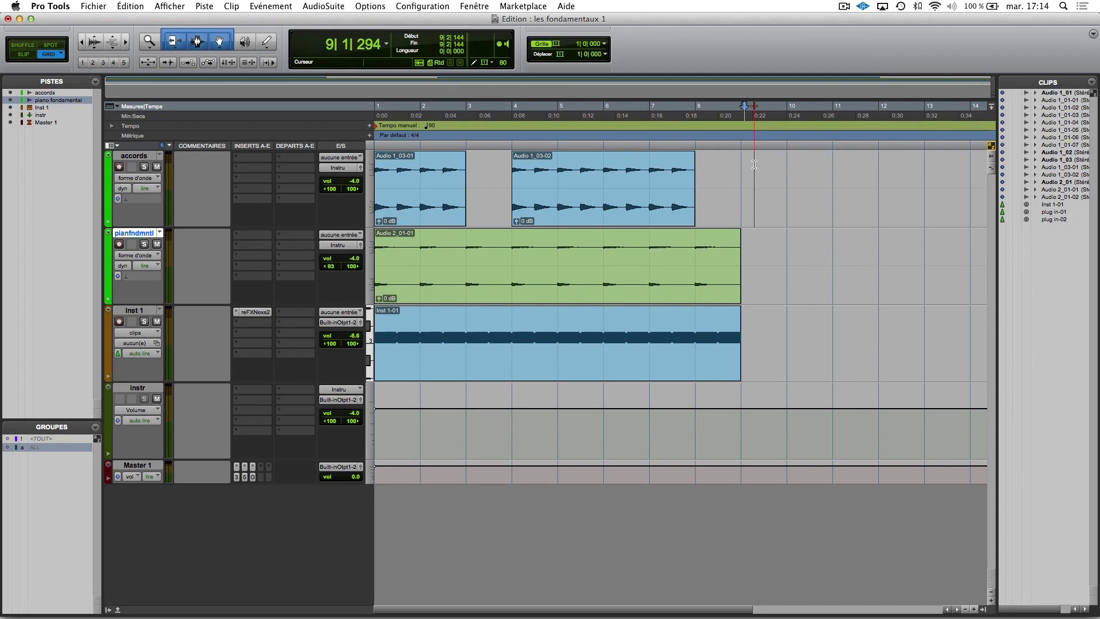
left_click(756, 106)
left_click_drag(756, 106, 780, 106)
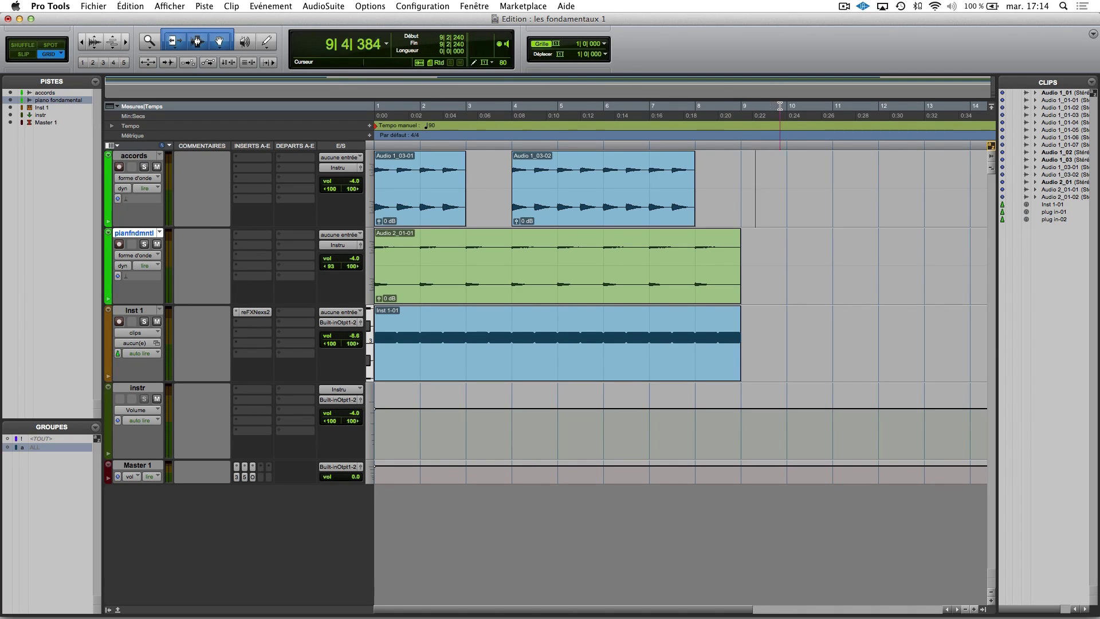
left_click(376, 44)
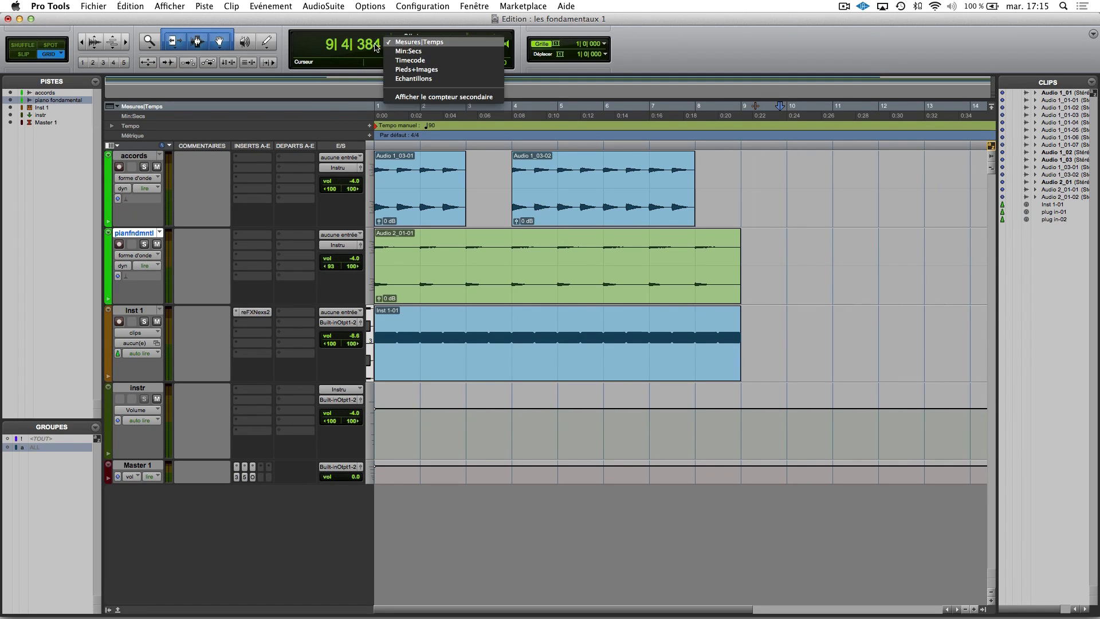
left_click(376, 46)
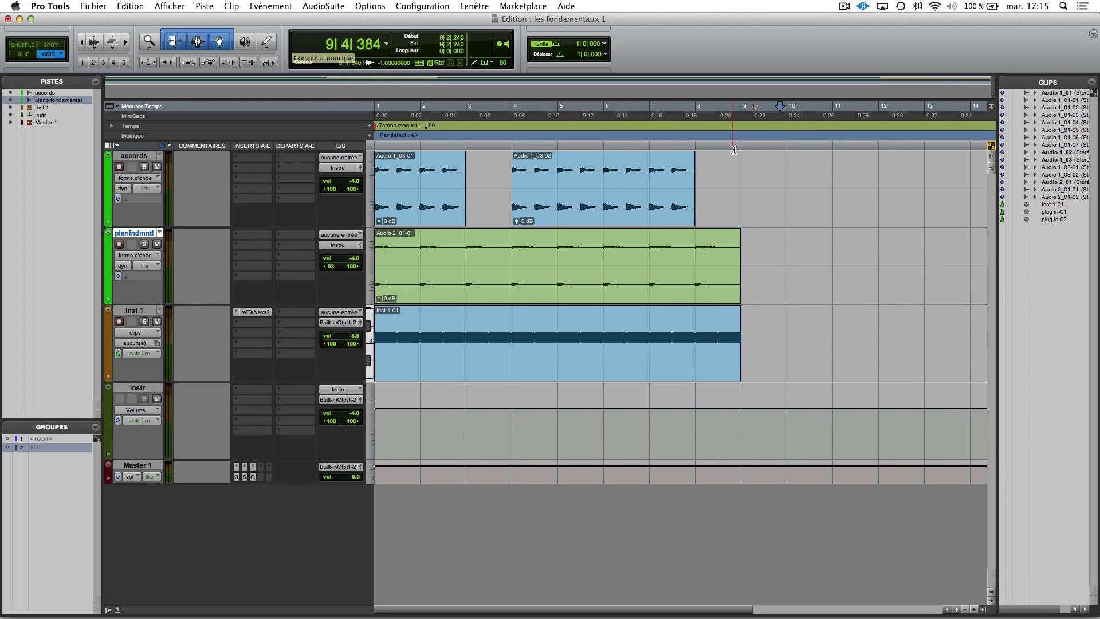
Step: Place the edit cursor at 9|4|864 on the accords track, and reposition and test the playback start point on the timeline
left_click(785, 167)
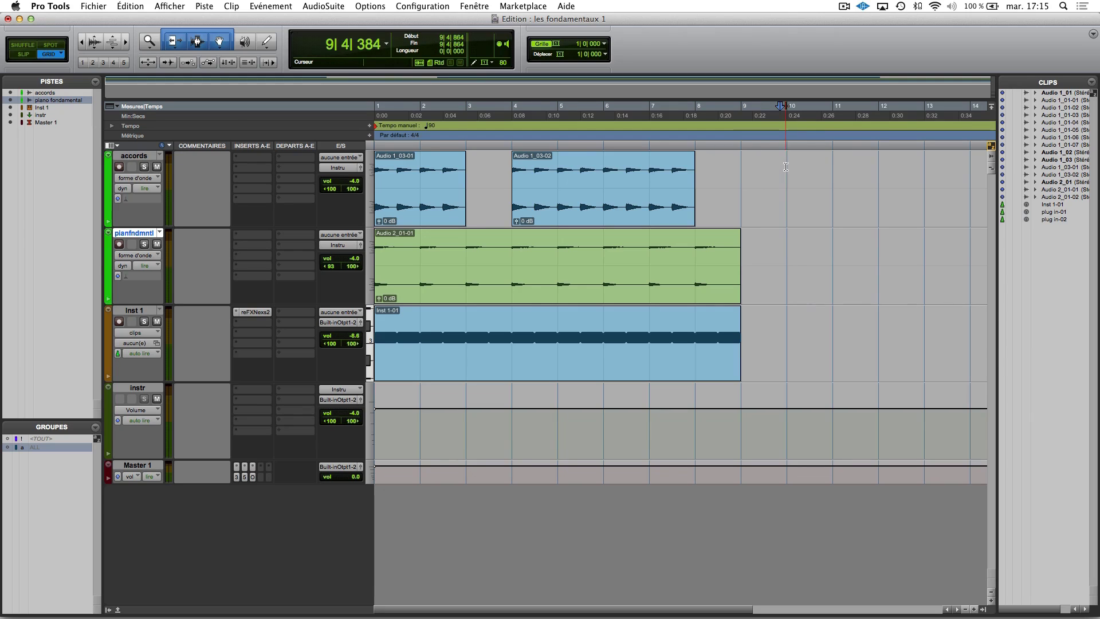
left_click(786, 107)
left_click(785, 109)
left_click_drag(785, 109, 787, 109)
key("space")
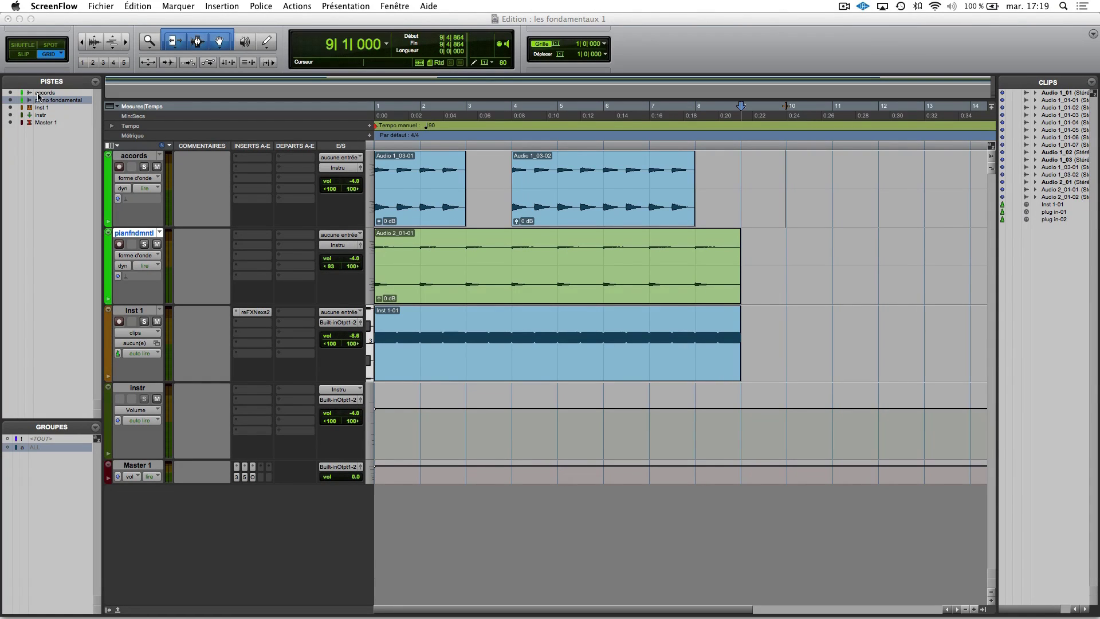
Step: Hide all five tracks from the edit view: Master 1, instr, Inst 1, piano fondamental and accords
left_click(11, 123)
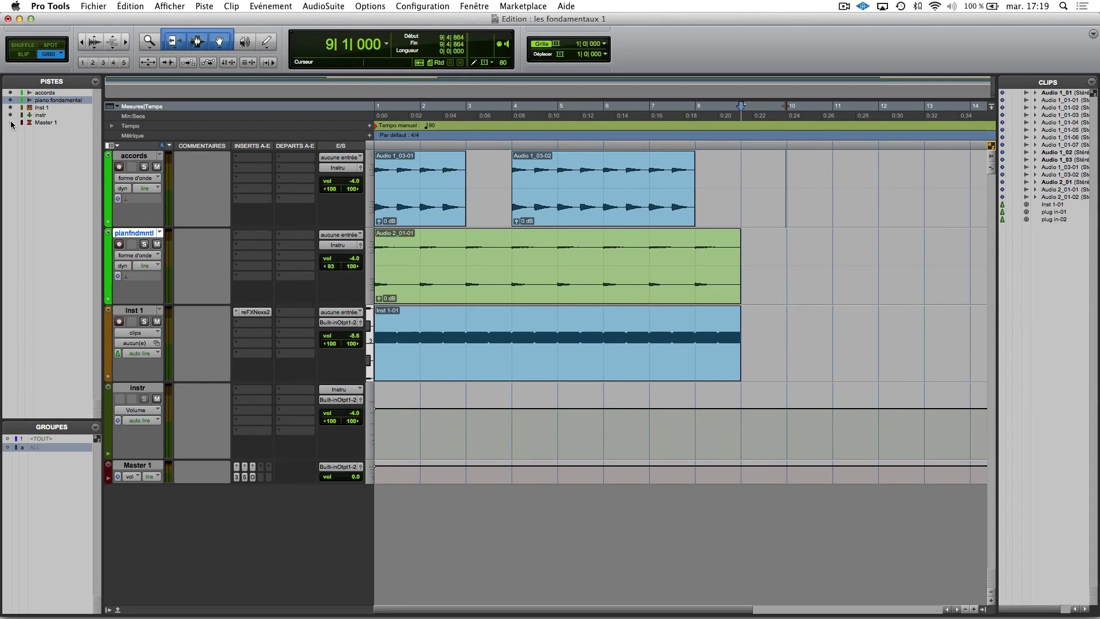
left_click(11, 122)
left_click(10, 123)
left_click(10, 114)
left_click(10, 107)
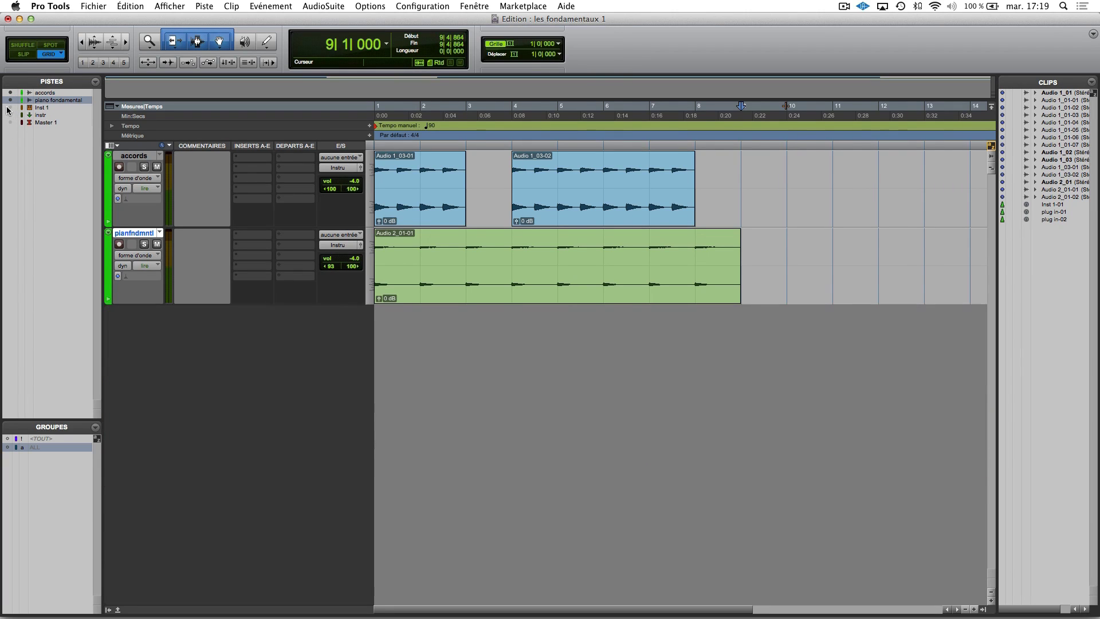
left_click(10, 100)
left_click(10, 92)
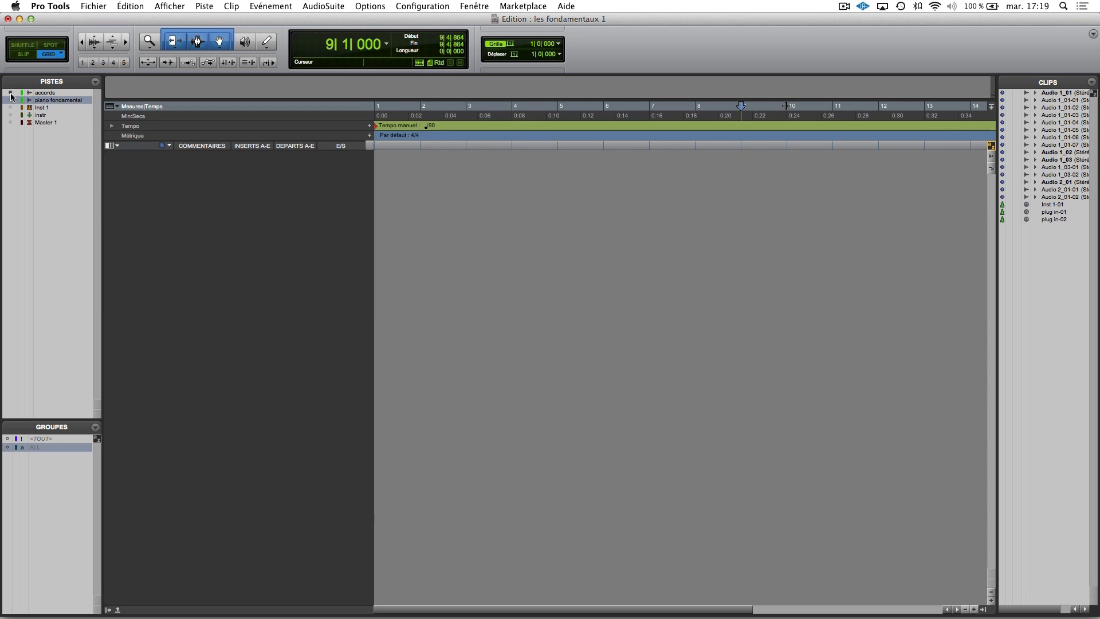
Step: Show the accords, piano fondamental, Inst 1, instr and Master 1 tracks again
left_click(10, 92)
left_click(10, 100)
left_click(10, 107)
left_click(10, 115)
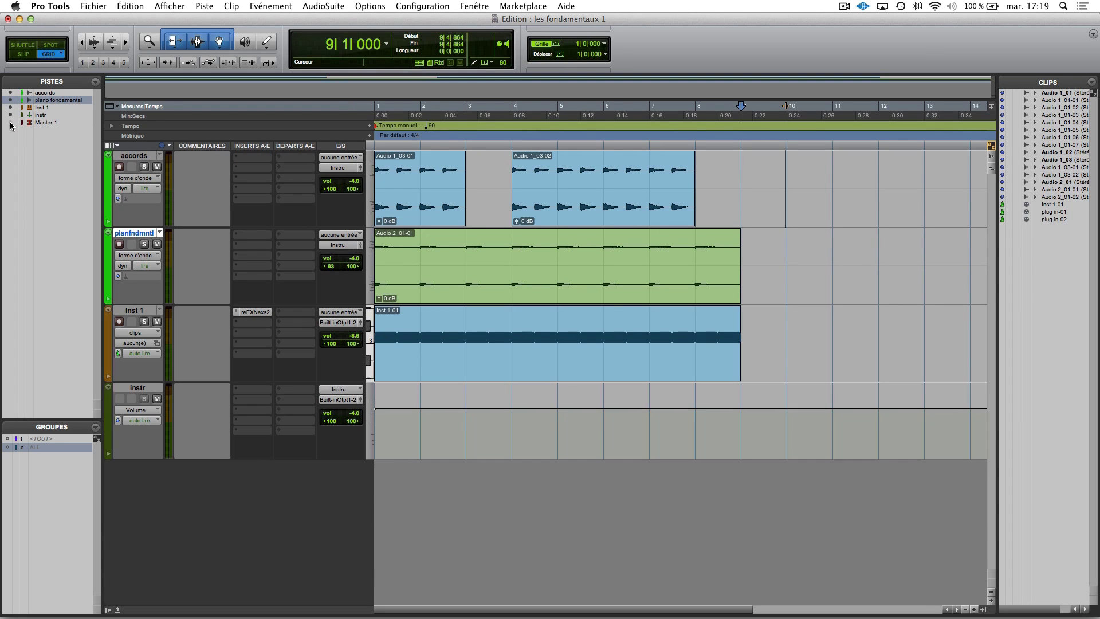
left_click(10, 122)
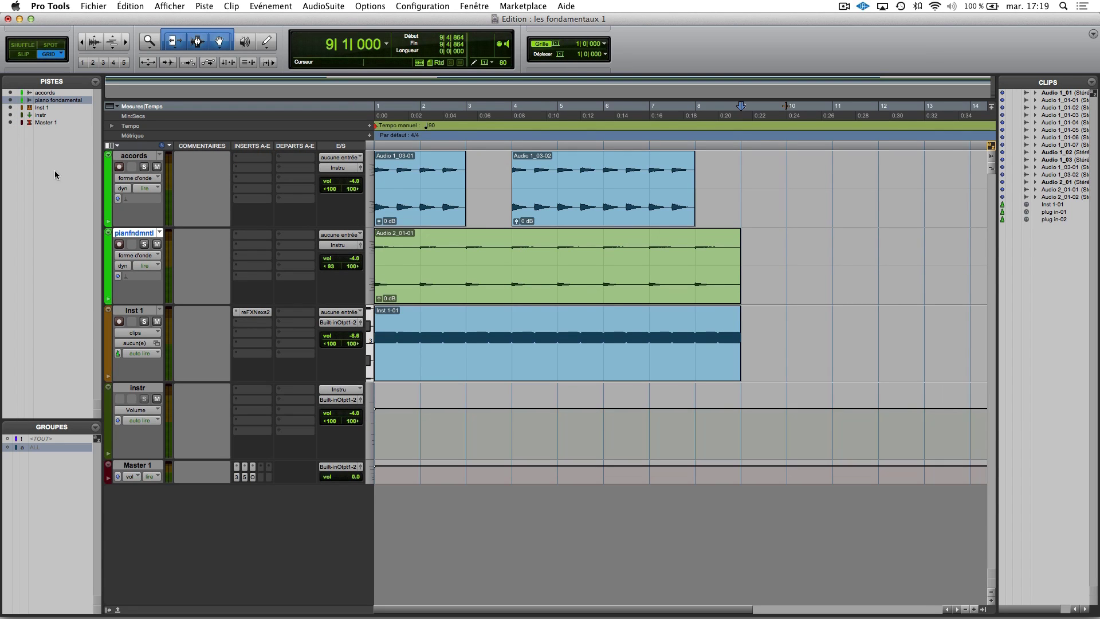
Step: Duplicate the piano fondamental track with the default duplication options
right_click(141, 232)
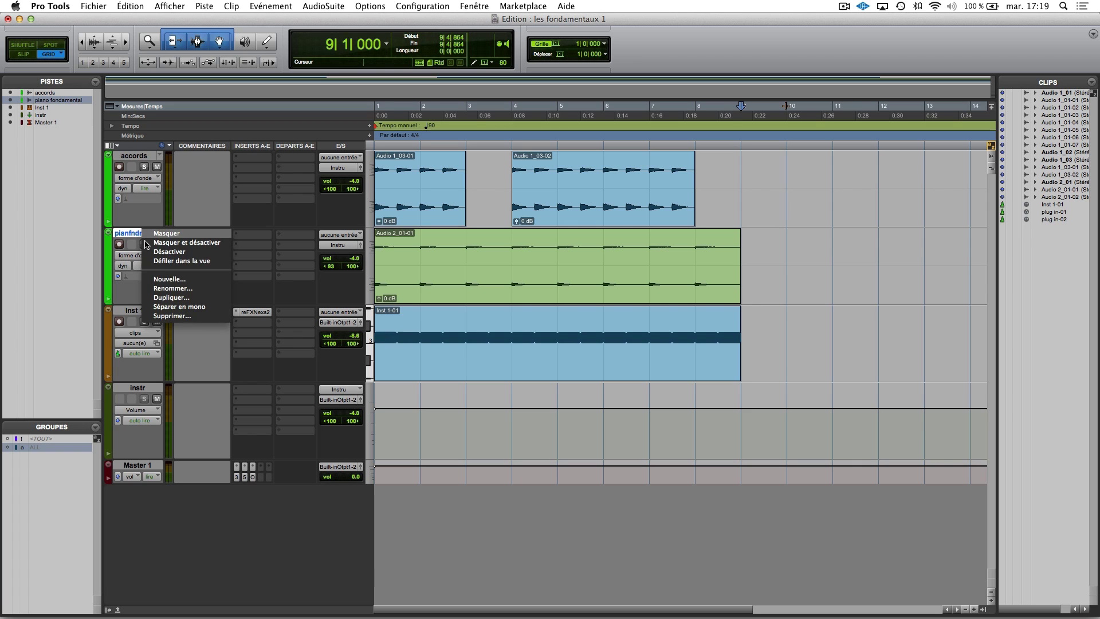
left_click(170, 297)
key("Return")
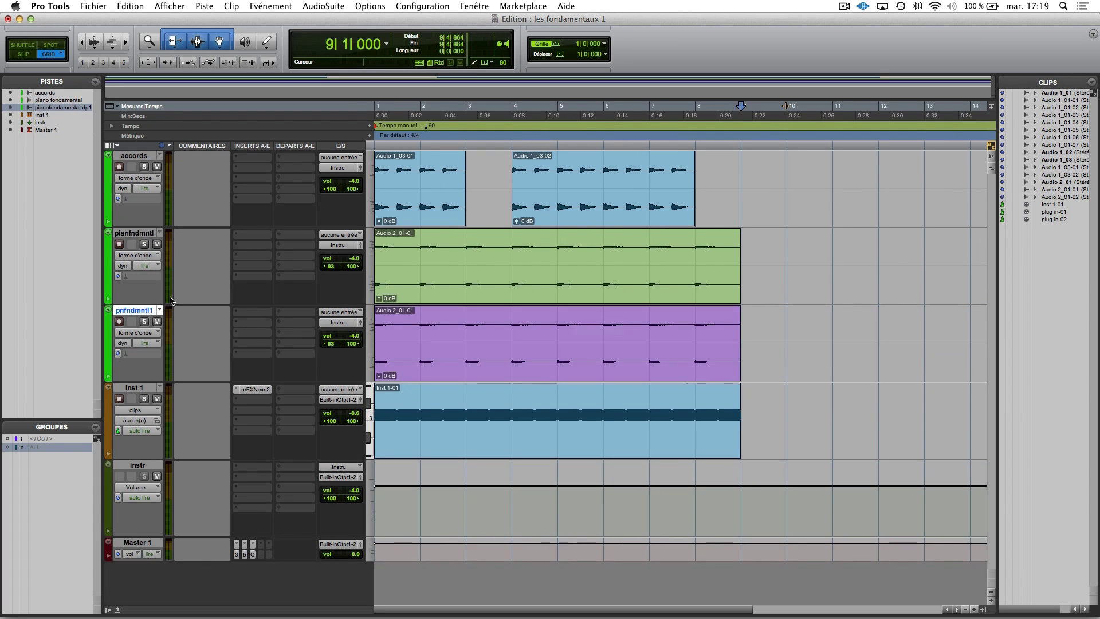
Step: Hide the duplicated piano fondamental track, and show it again from the track list
right_click(139, 312)
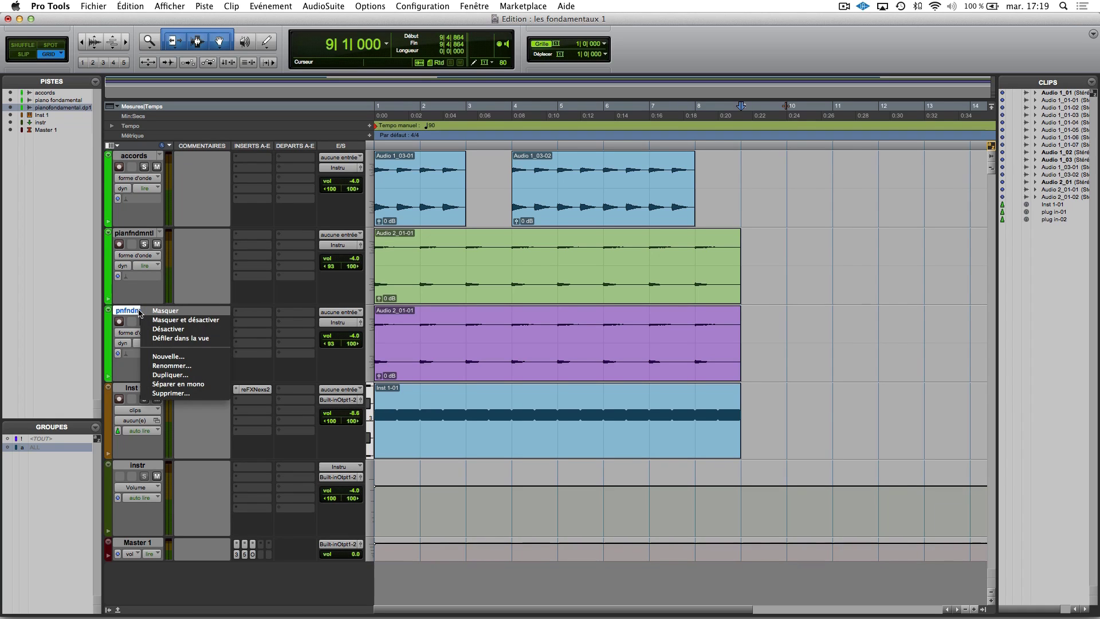
left_click(165, 311)
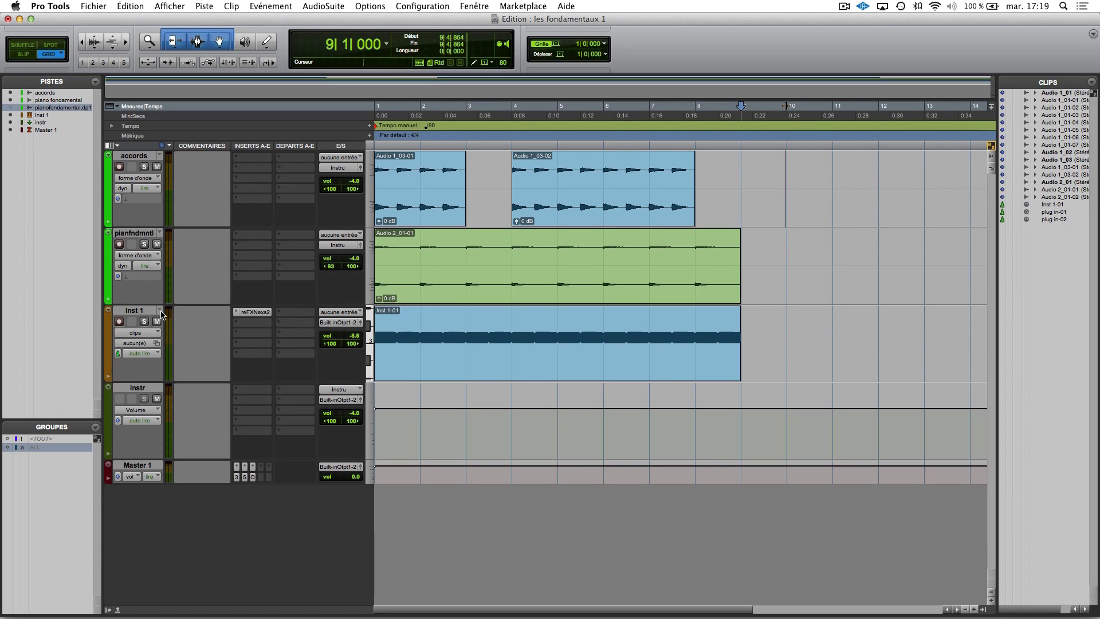
left_click(10, 107)
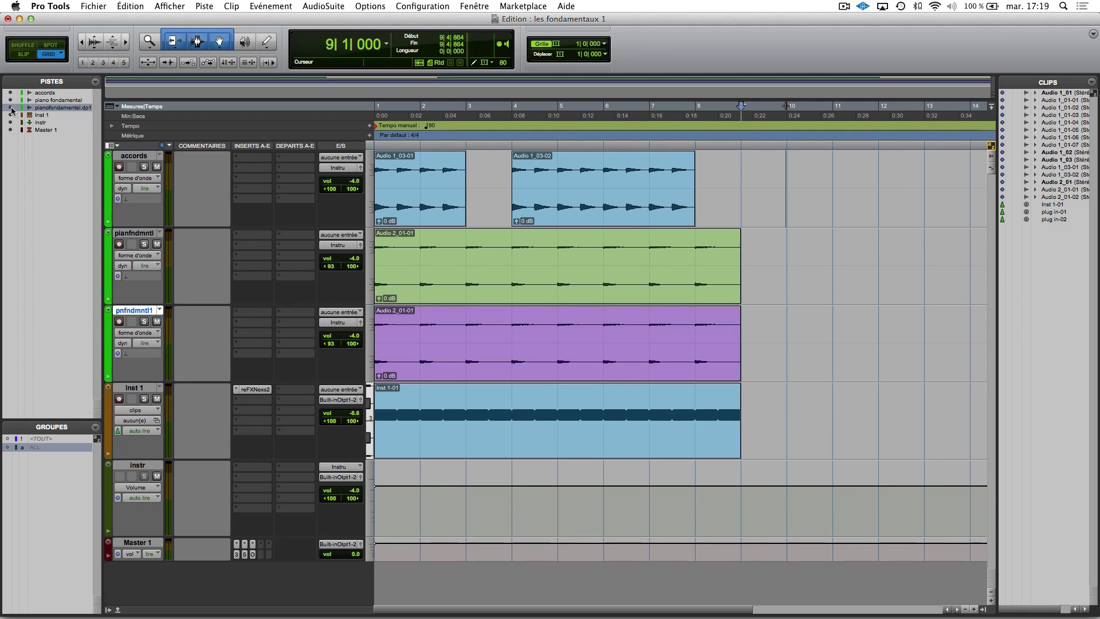
Step: Hide and deactivate the duplicate piano track pnfndmntl1, show it again from the track list, and reactivate it
right_click(141, 313)
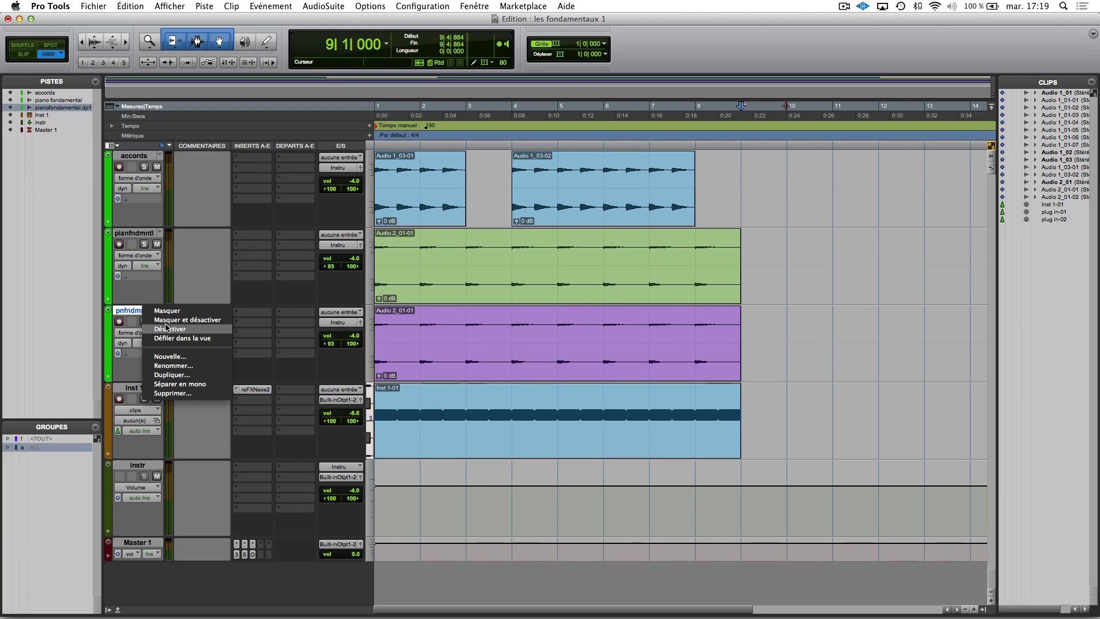
left_click(187, 319)
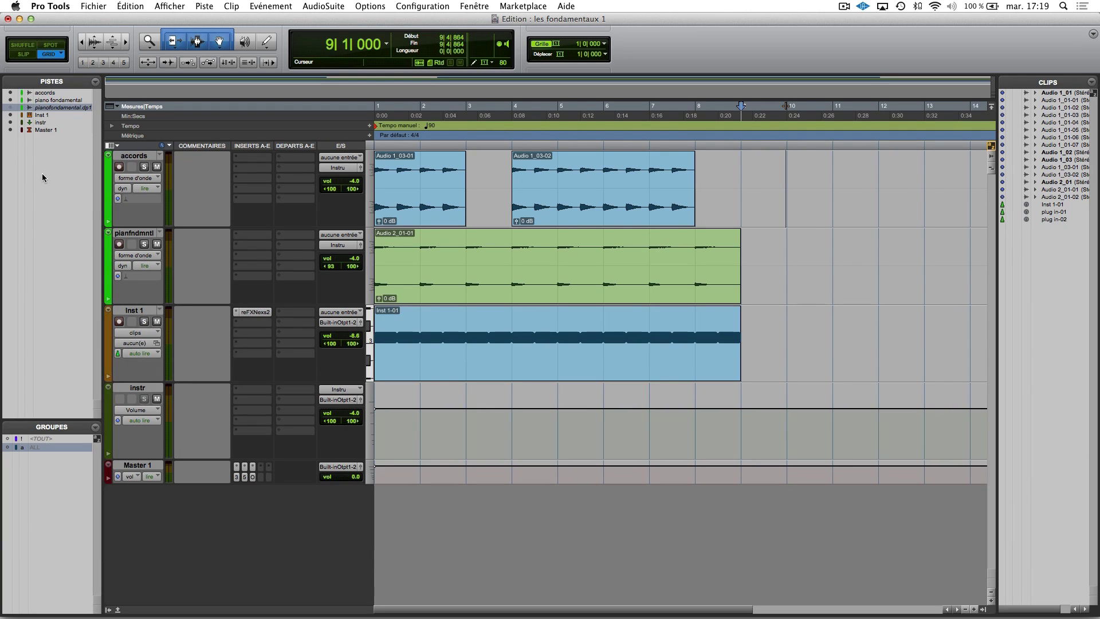
left_click(11, 108)
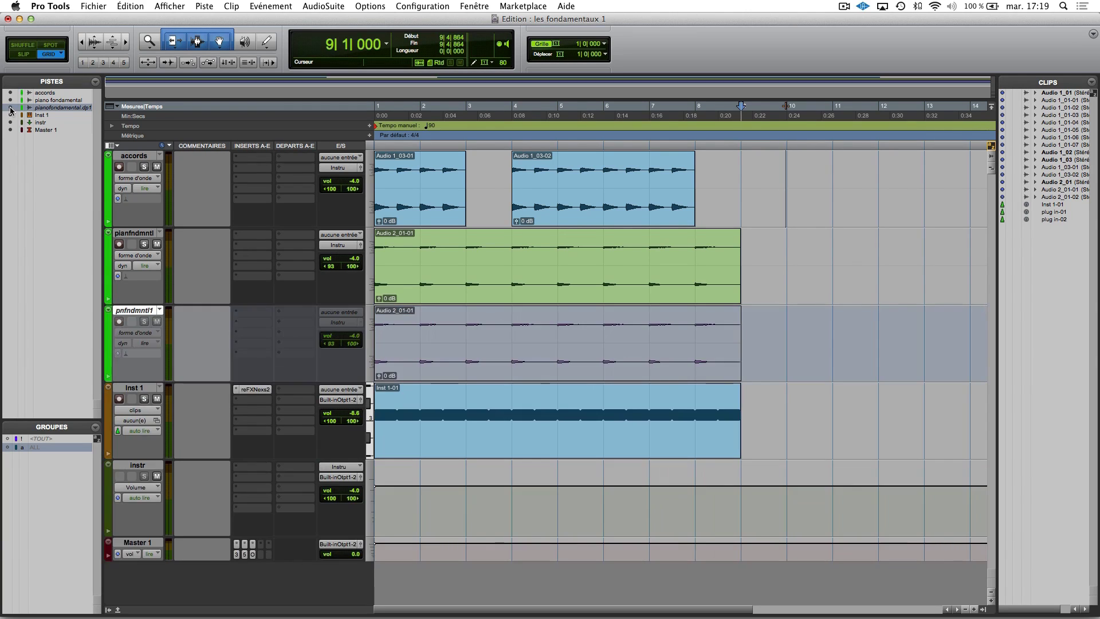
mouse_move(143, 382)
left_mouse_down()
mouse_move(145, 418)
mouse_move(147, 392)
left_mouse_up()
right_click(143, 314)
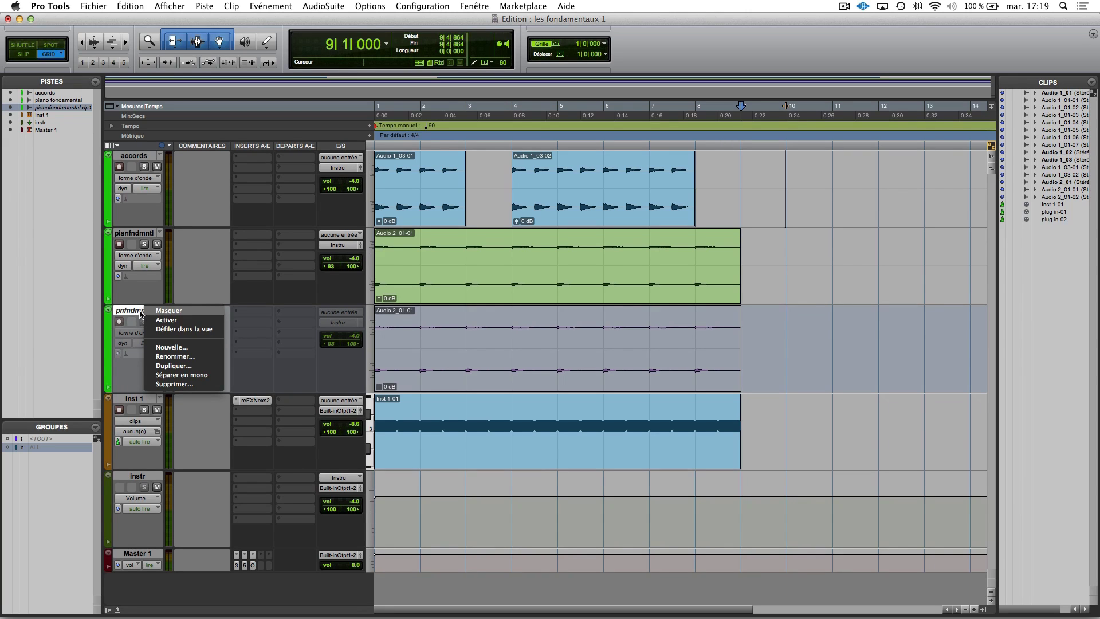
left_click(167, 321)
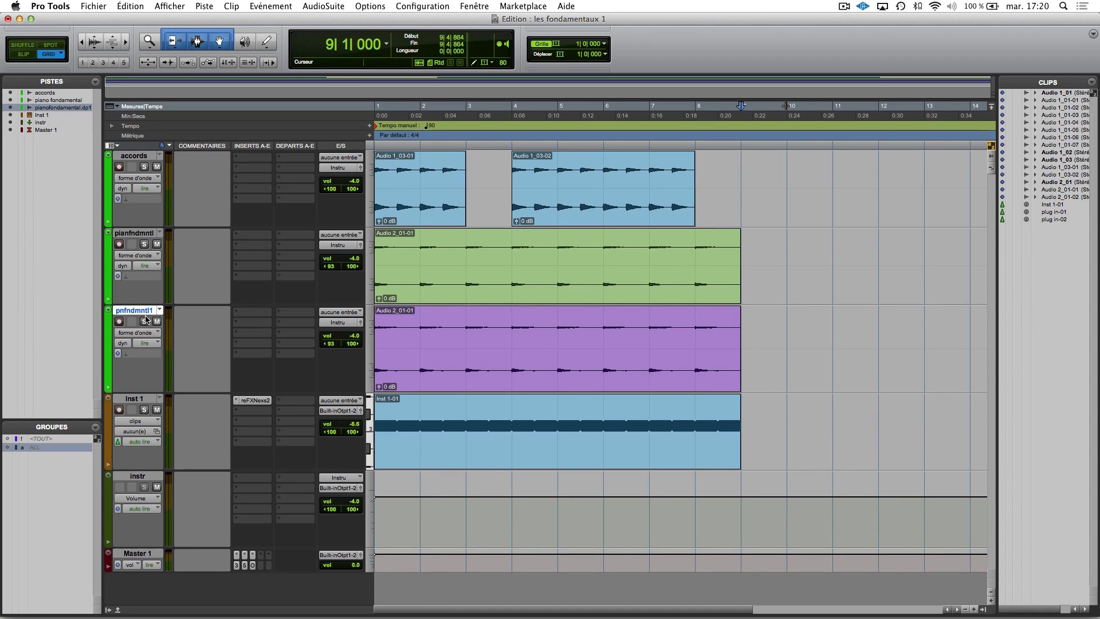
Step: Hide and deactivate the reactivated duplicate track pnfndmntl1 in a single operation
right_click(135, 310)
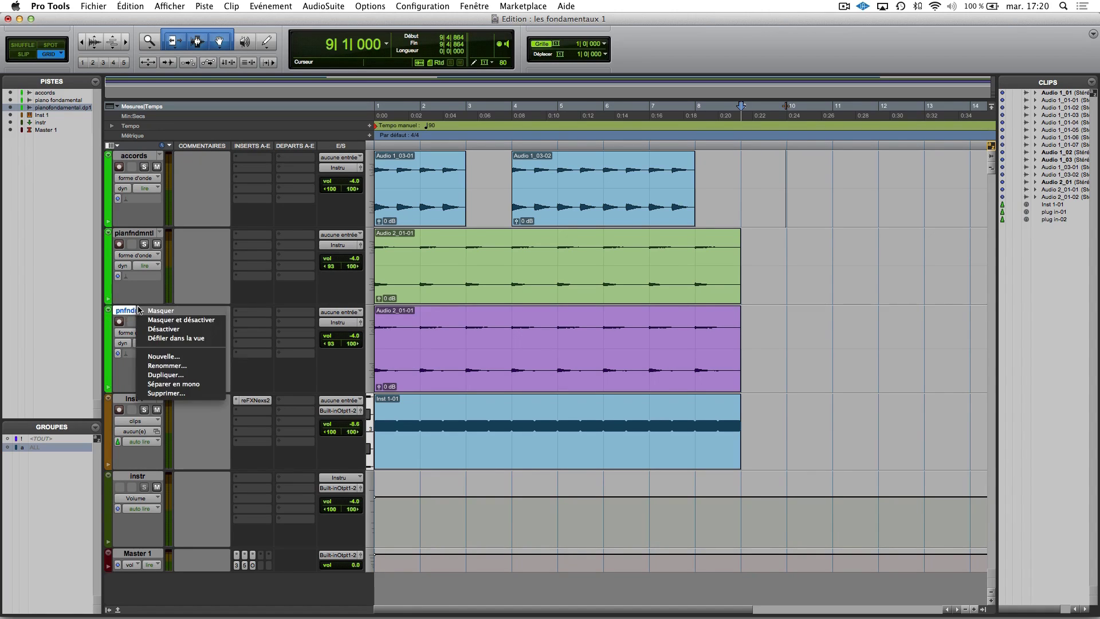
left_click(169, 321)
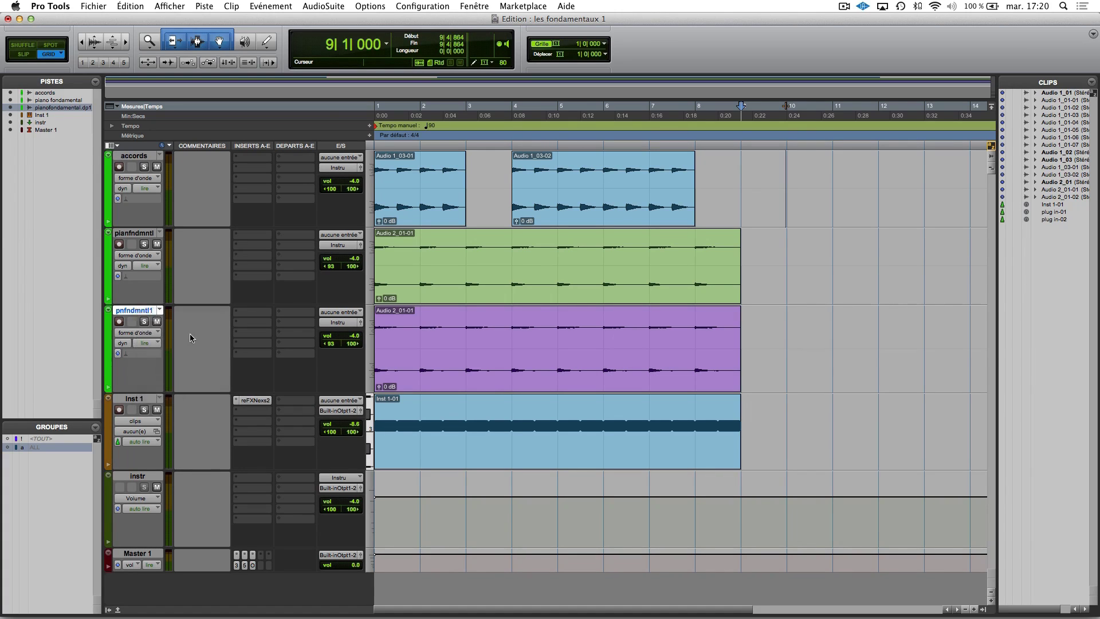
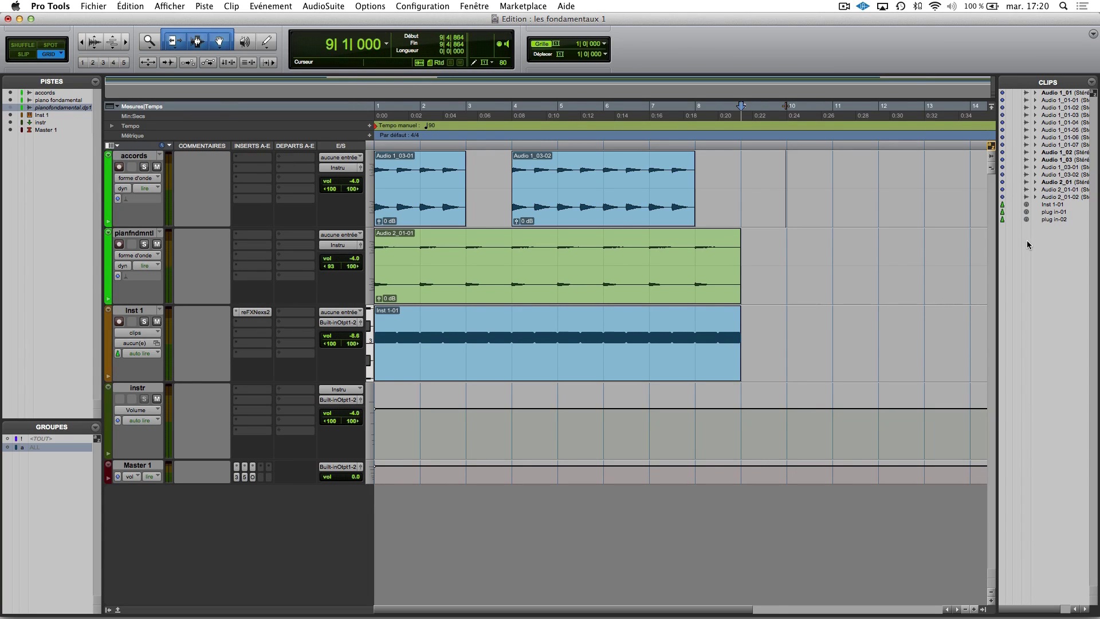
Step: Select clips Audio 2_01-01 and Audio 1_03-01 in the clip list and view the rename dialog for Audio 1_03-01
left_click(1048, 190)
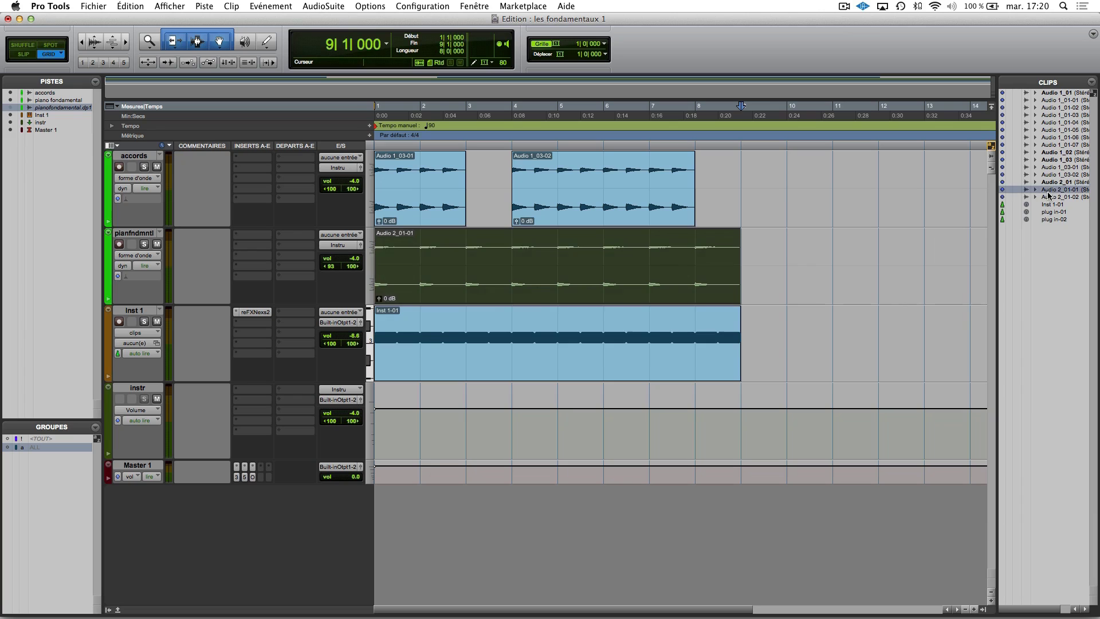
right_click(1049, 190)
left_click(1048, 167)
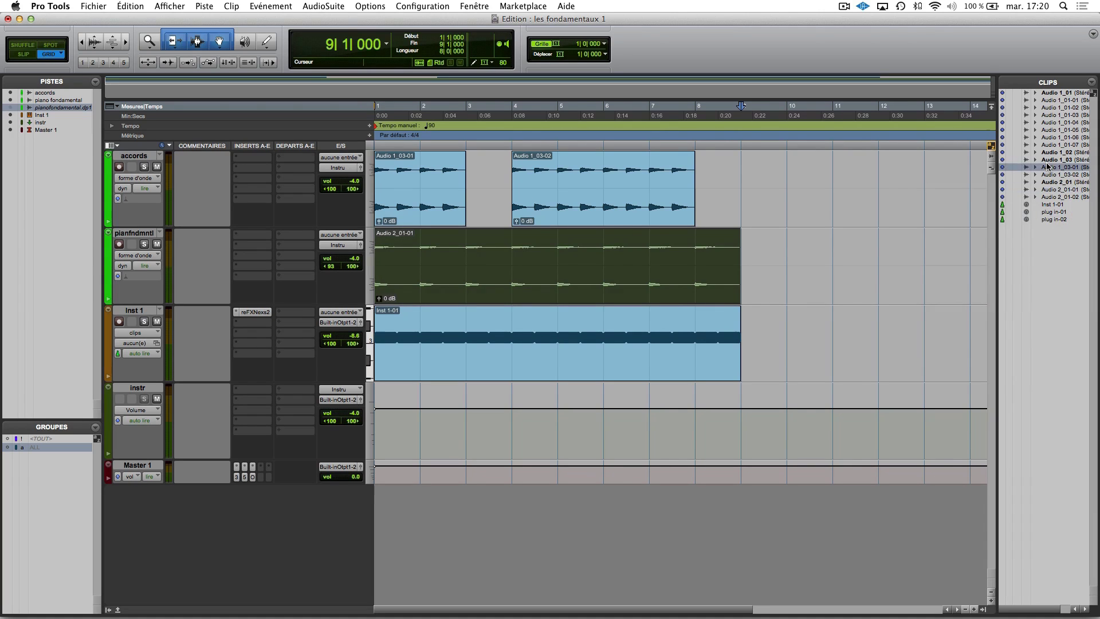
right_click(1050, 167)
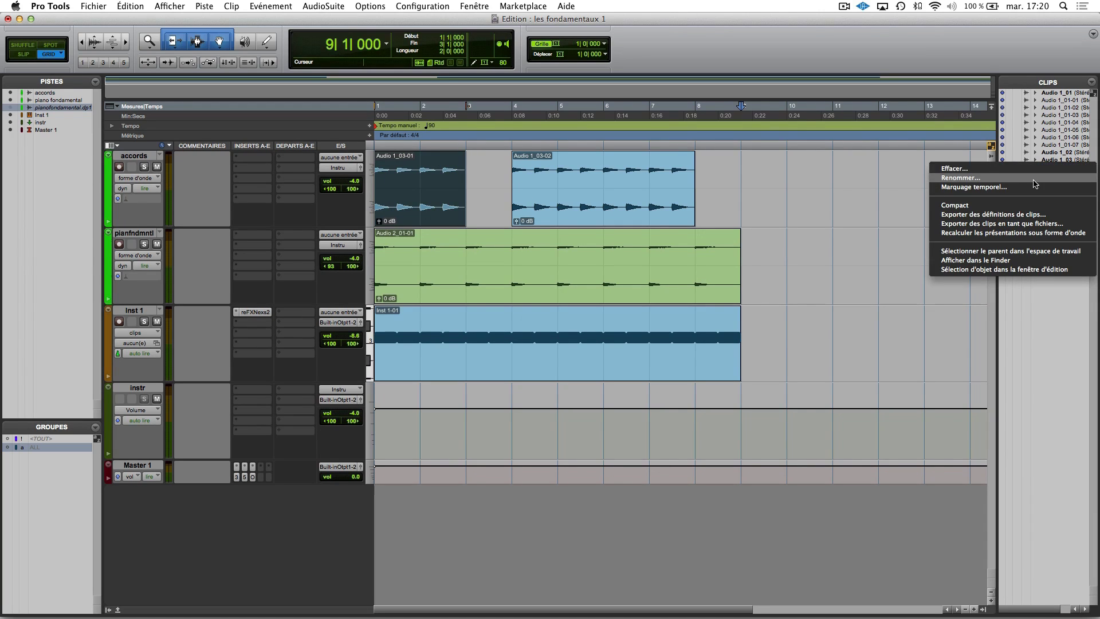
left_click(1044, 177)
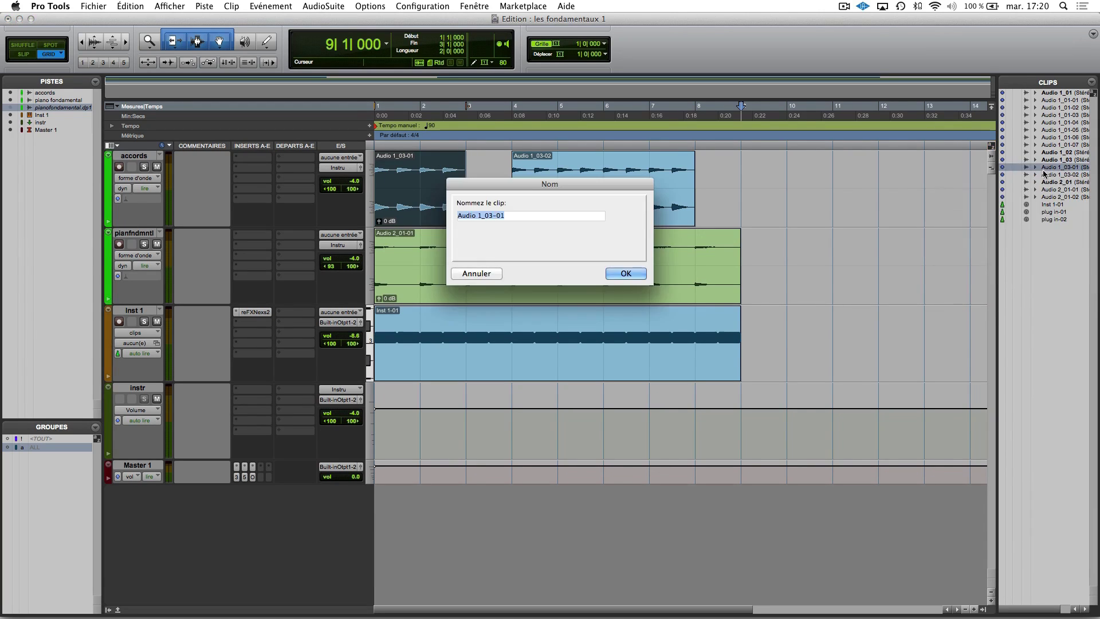
left_click(625, 275)
Step: Rename the second clip on the accords track, Audio 1_03-02, as region2
double_click(556, 208)
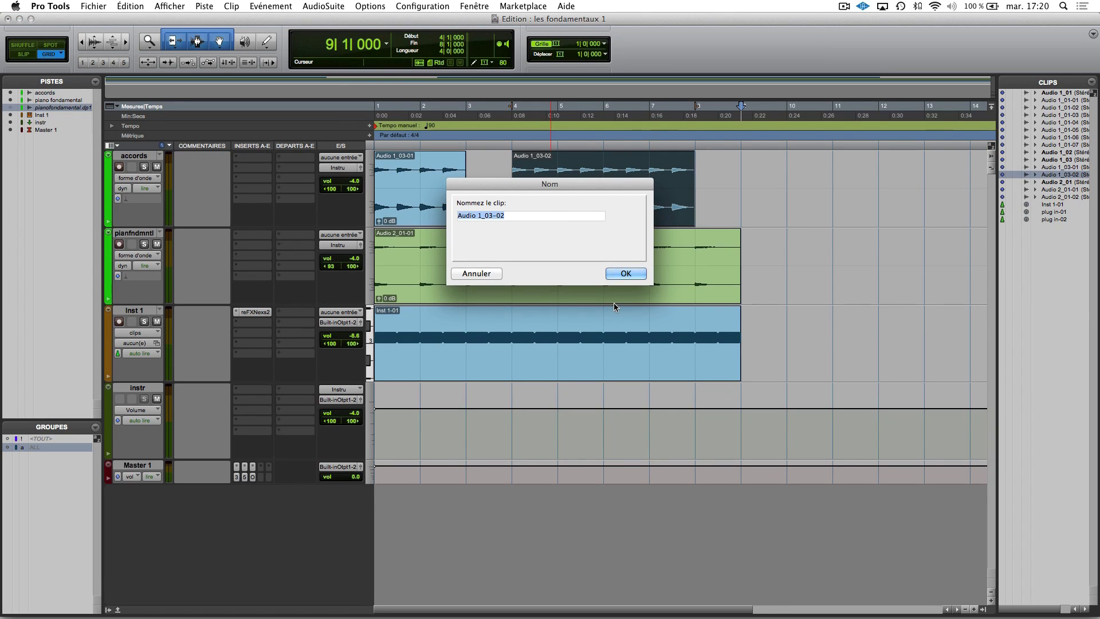
type("region2")
key("Return")
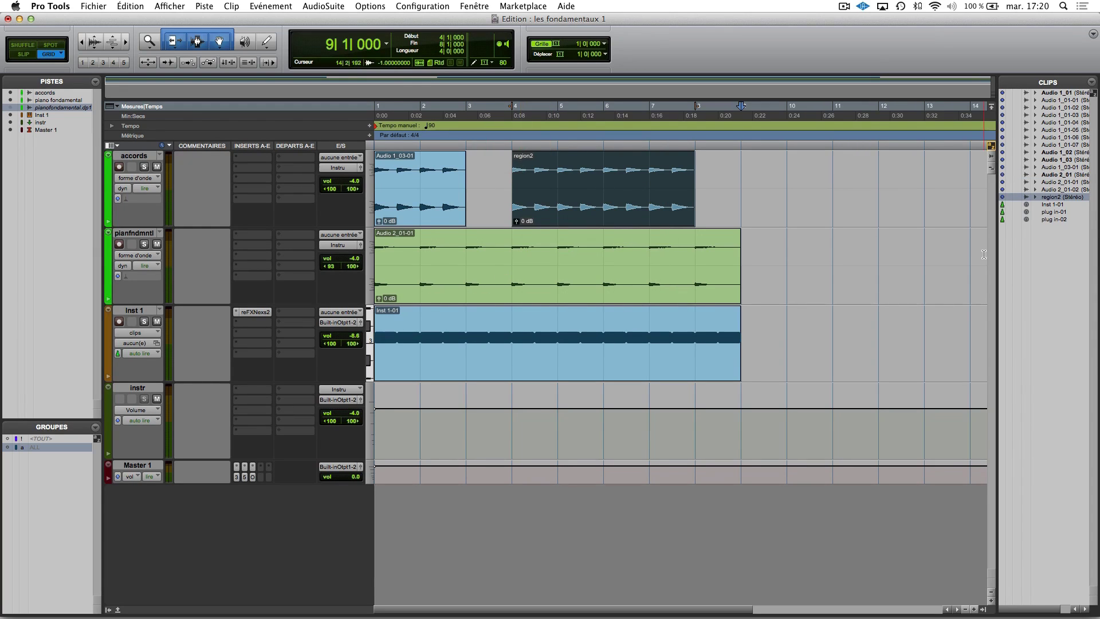
Step: Examine the choices offered for clearing clip Audio 2_01-02, without removing it, and deselect it in the clip list
right_click(1052, 189)
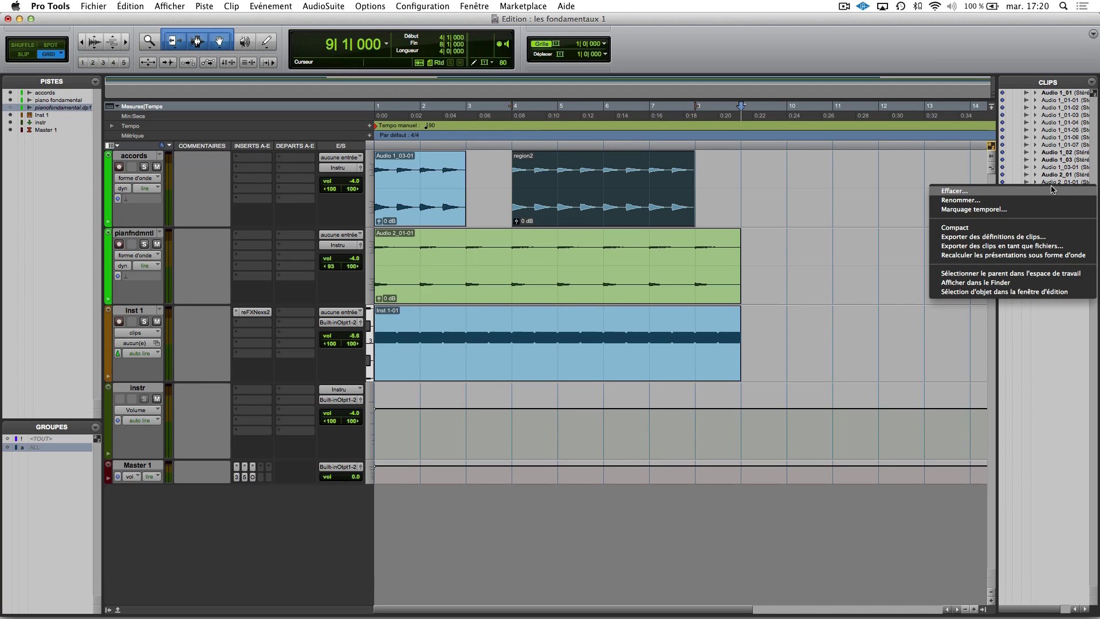
left_click(1014, 191)
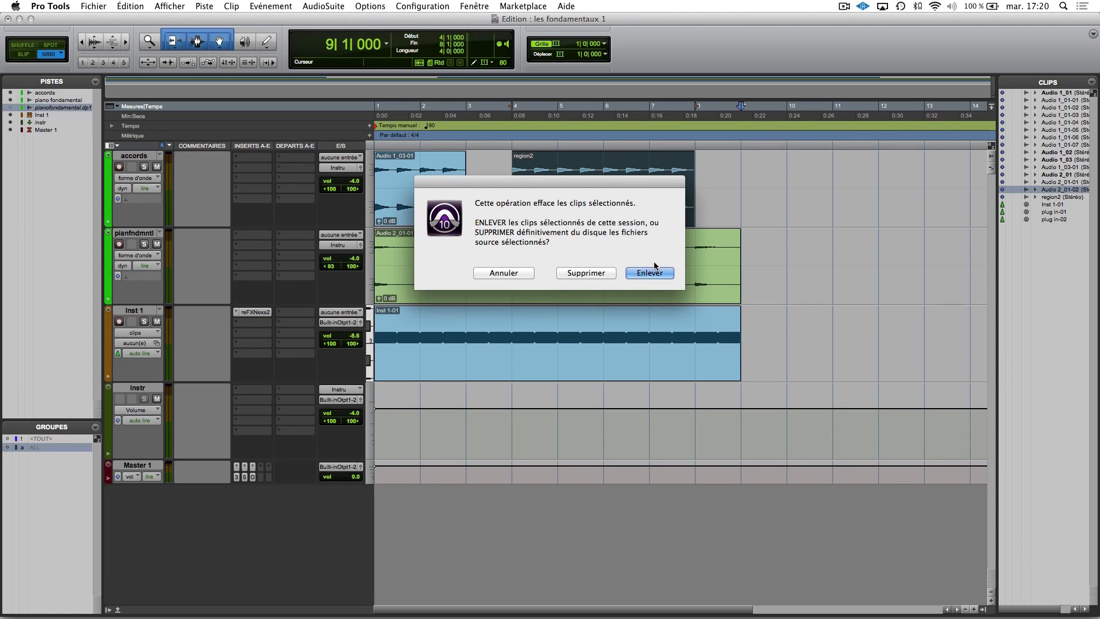
left_click(520, 273)
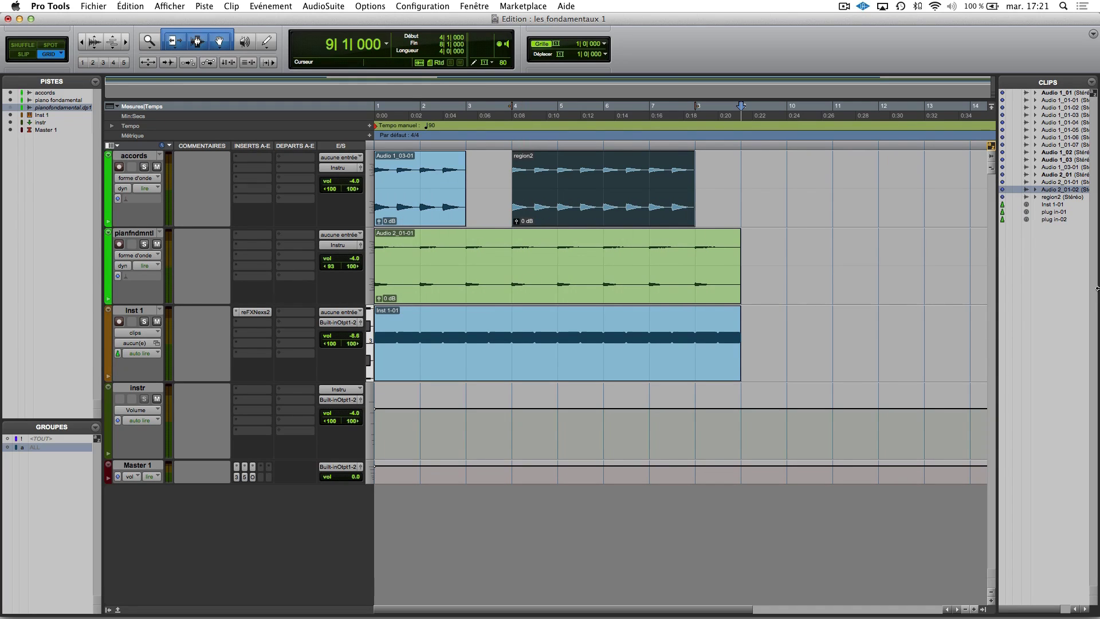
left_click(1040, 245)
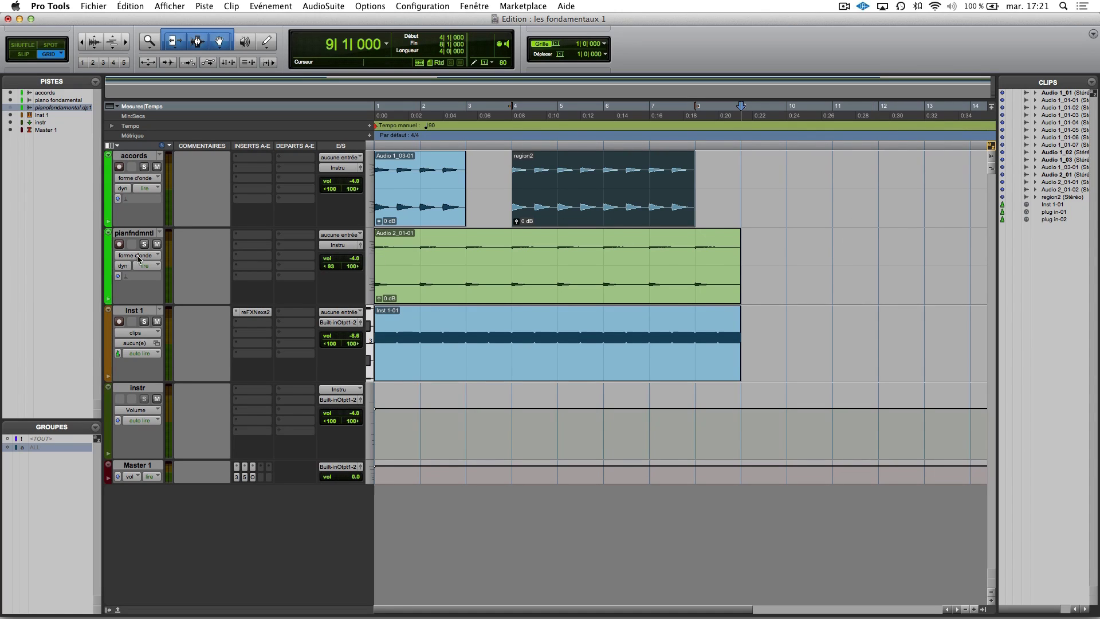
Step: Select the piano fondamental track and enlarge its track height
left_click(135, 234)
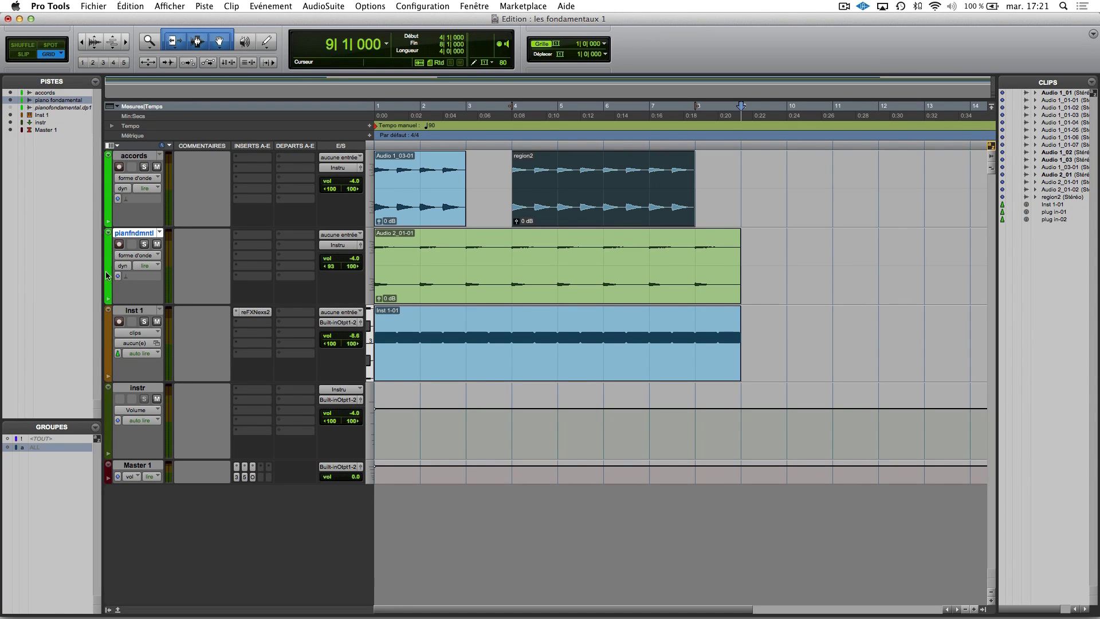
left_click(107, 235)
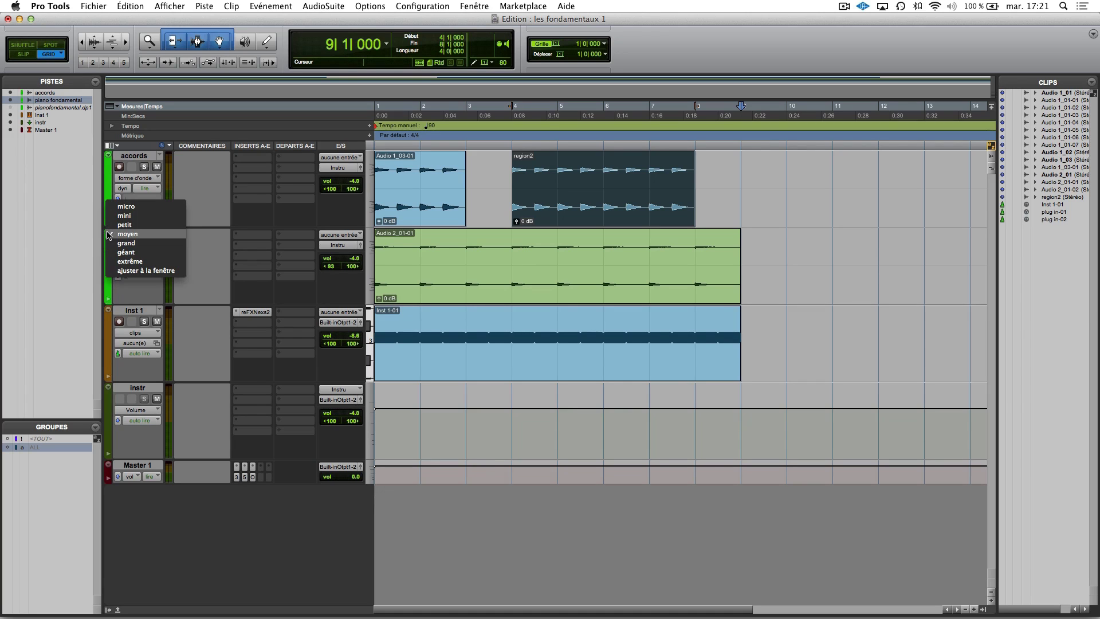
left_click(133, 252)
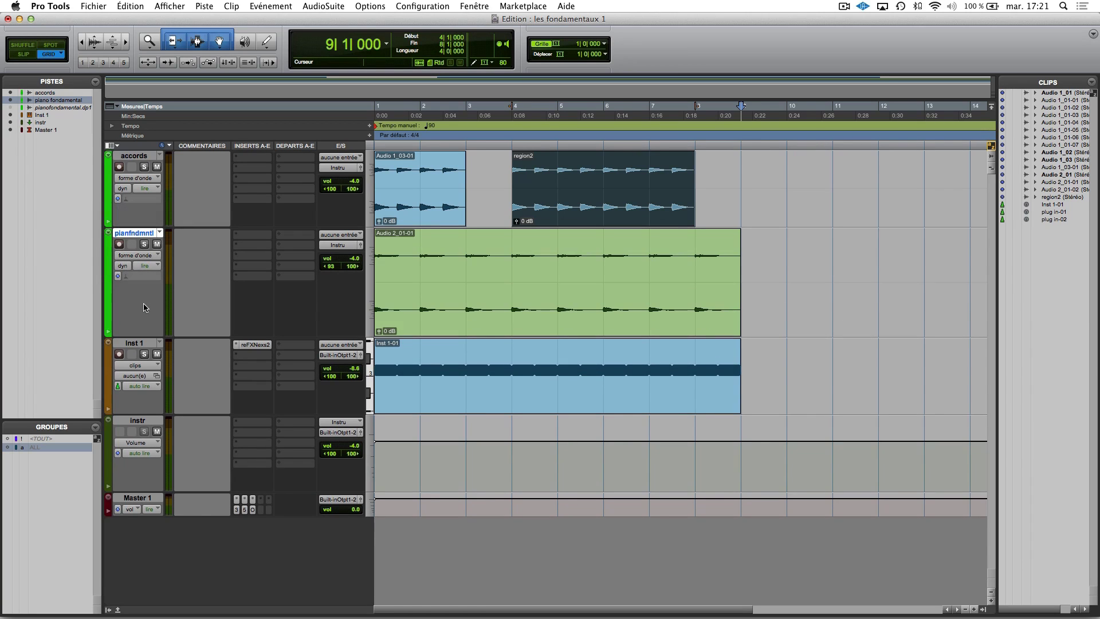
Step: Switch the Inst 1 track's view to blocs and back to clips
left_click(146, 258)
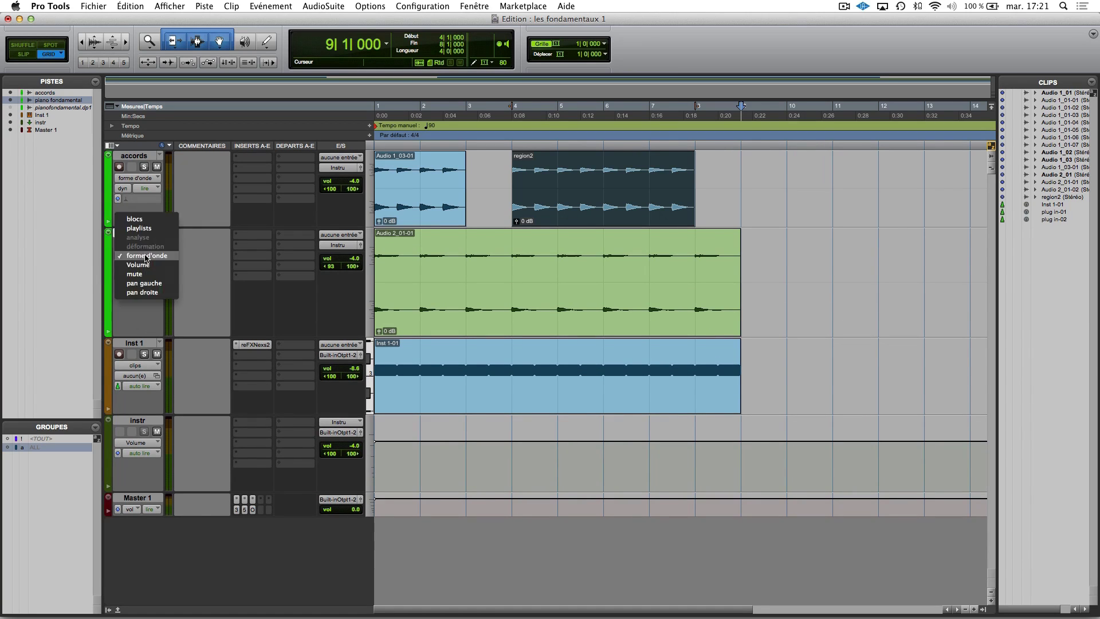
left_click(141, 404)
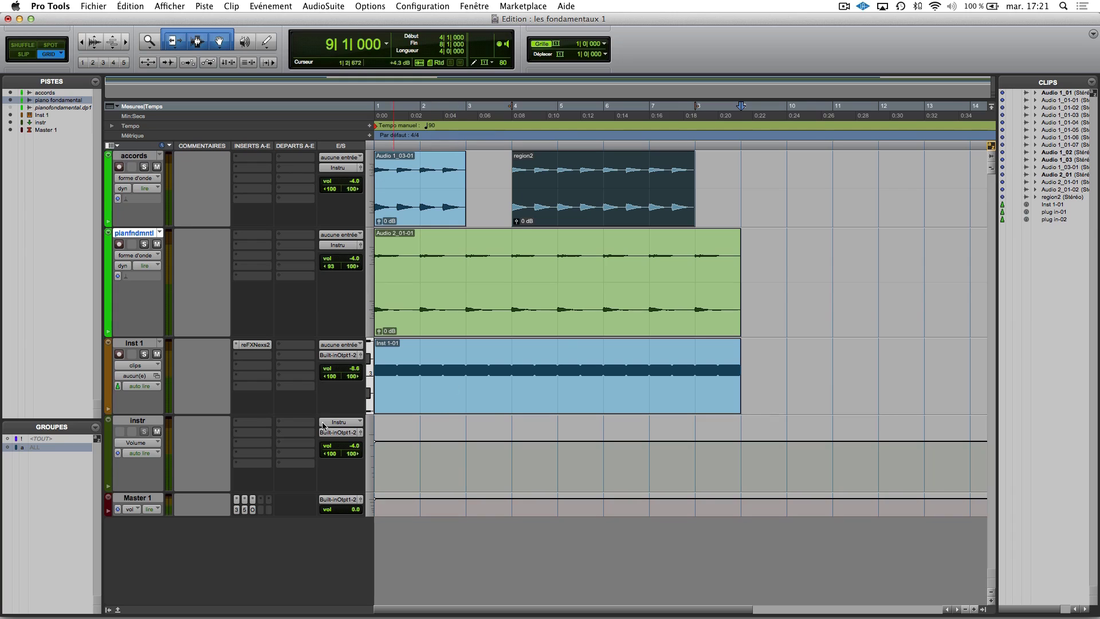
left_click(138, 370)
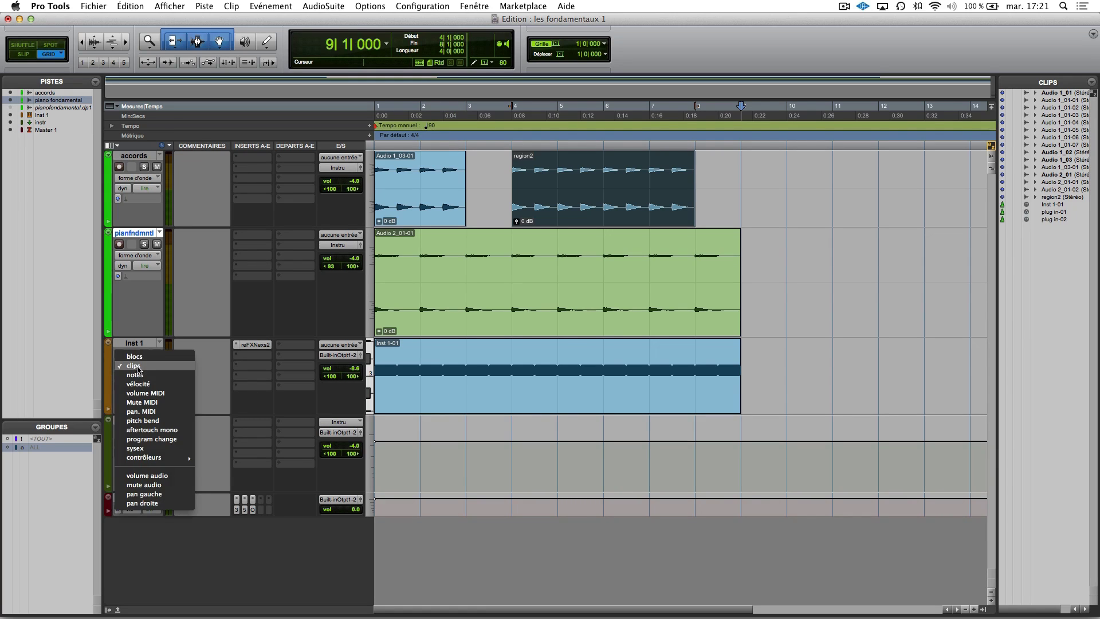
left_click(144, 361)
left_click(140, 369)
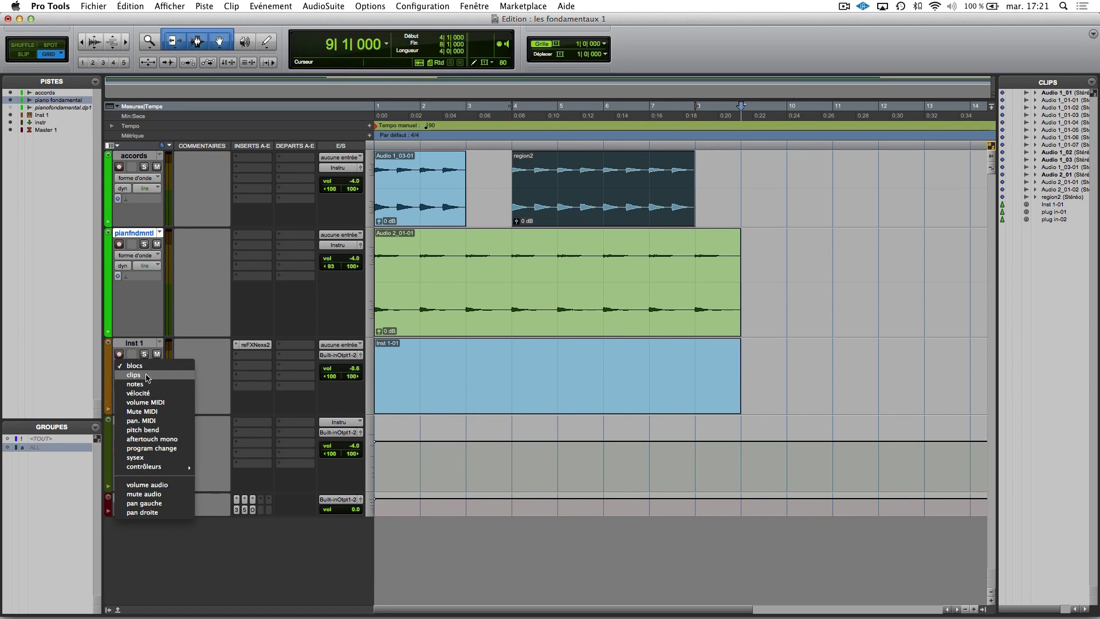
left_click(142, 376)
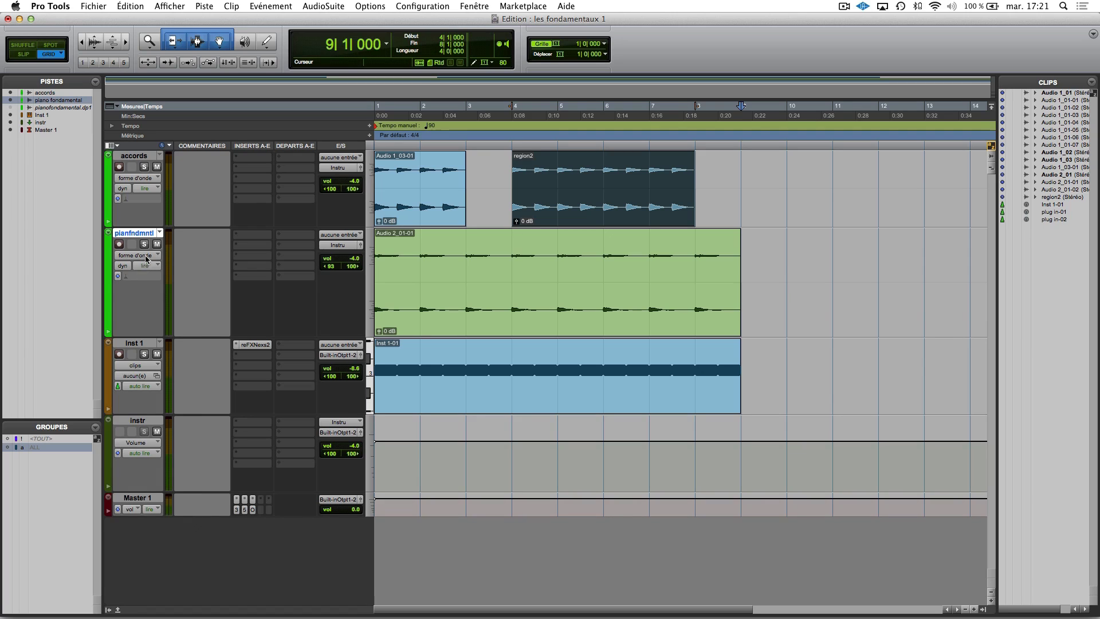
Step: Switch the piano fondamental track's view to blocs, then playlists, and back to forme d'onde
left_click(146, 259)
left_click(152, 227)
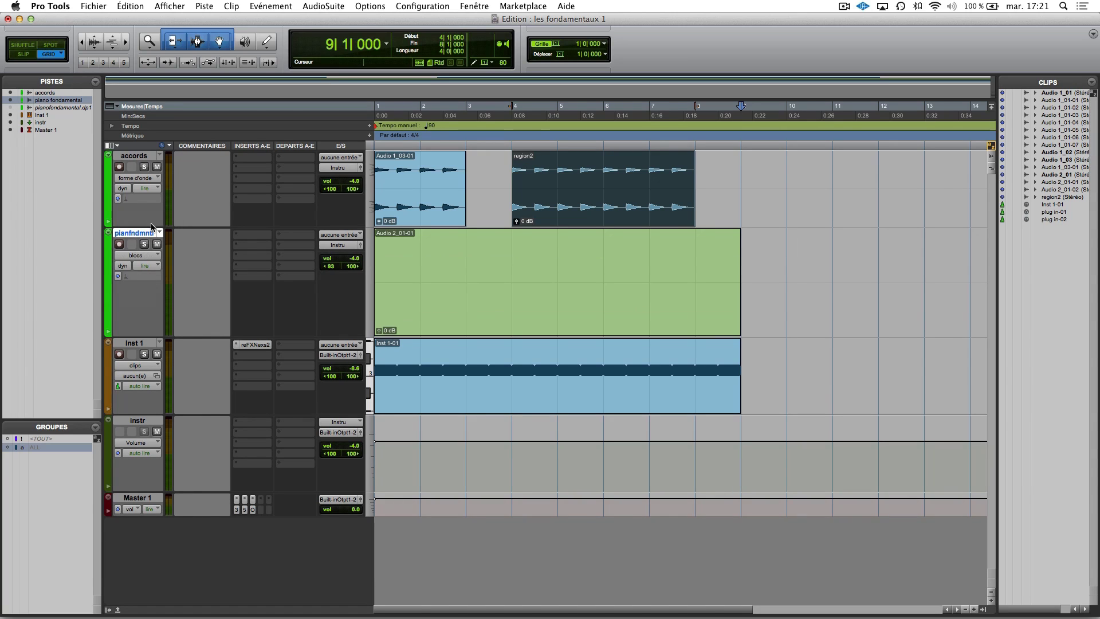
left_click(147, 255)
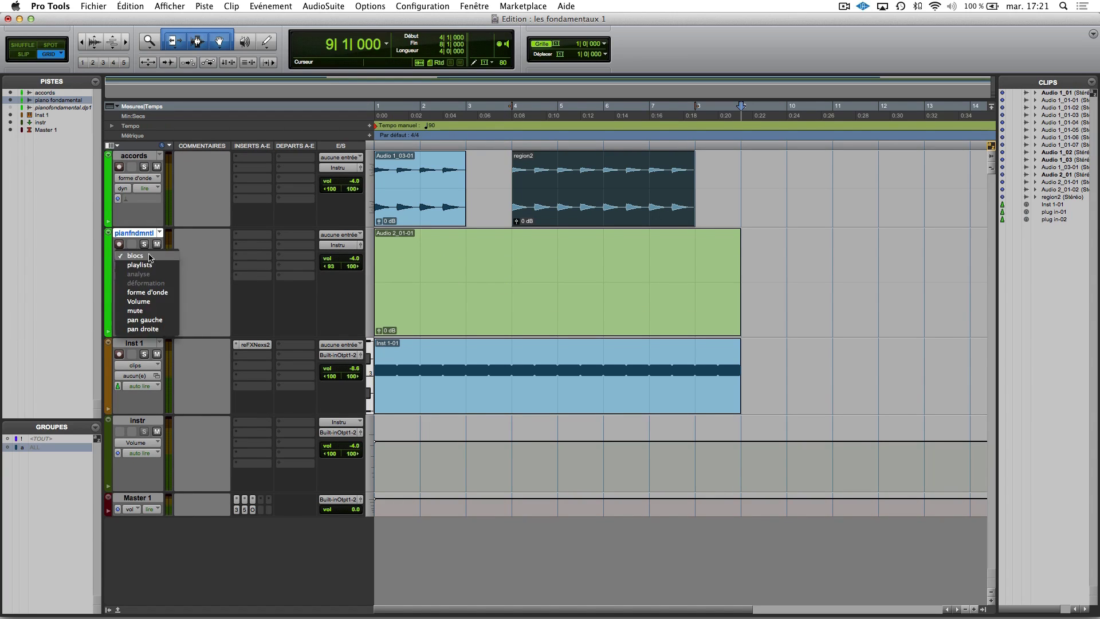
left_click(146, 261)
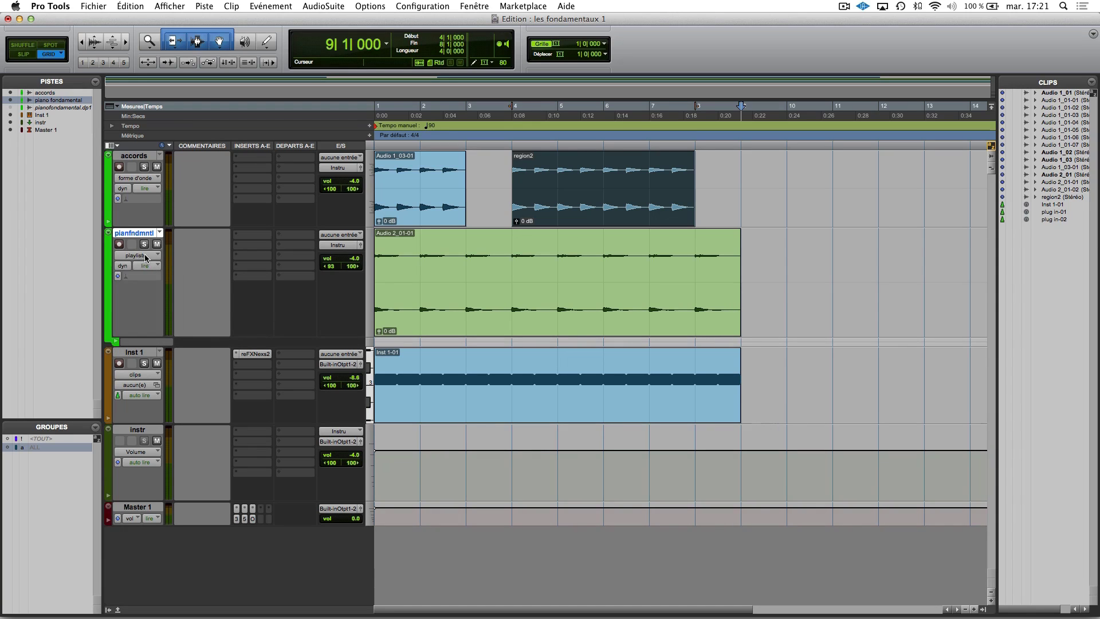
left_click(146, 256)
left_click(145, 255)
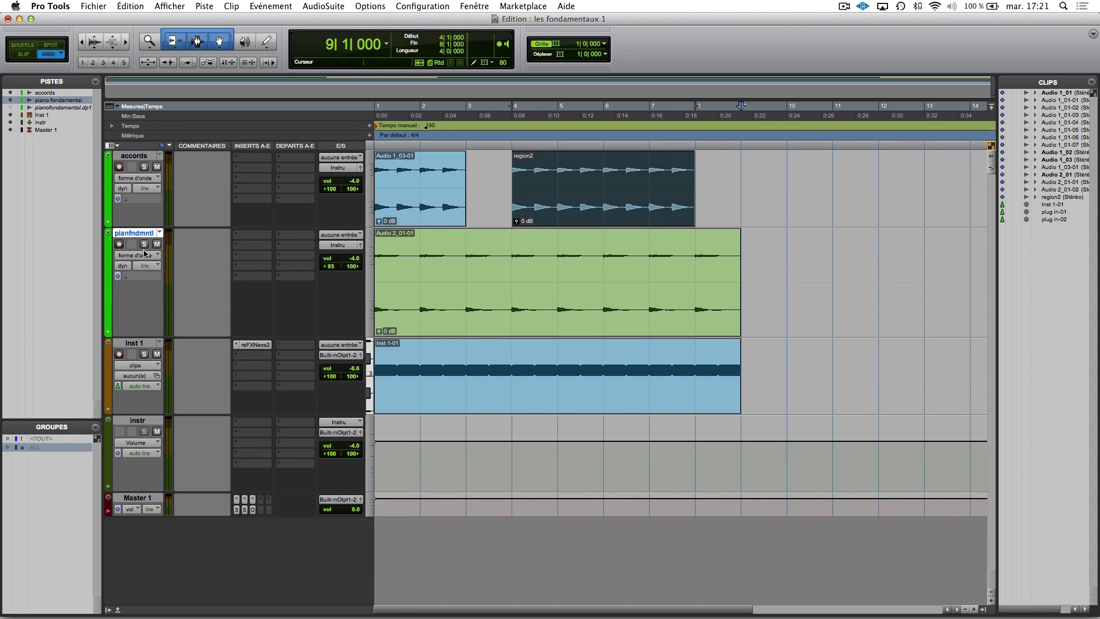
Step: Set the piano fondamental track's view to Volume to display its automation line
left_click(145, 256)
left_click(147, 267)
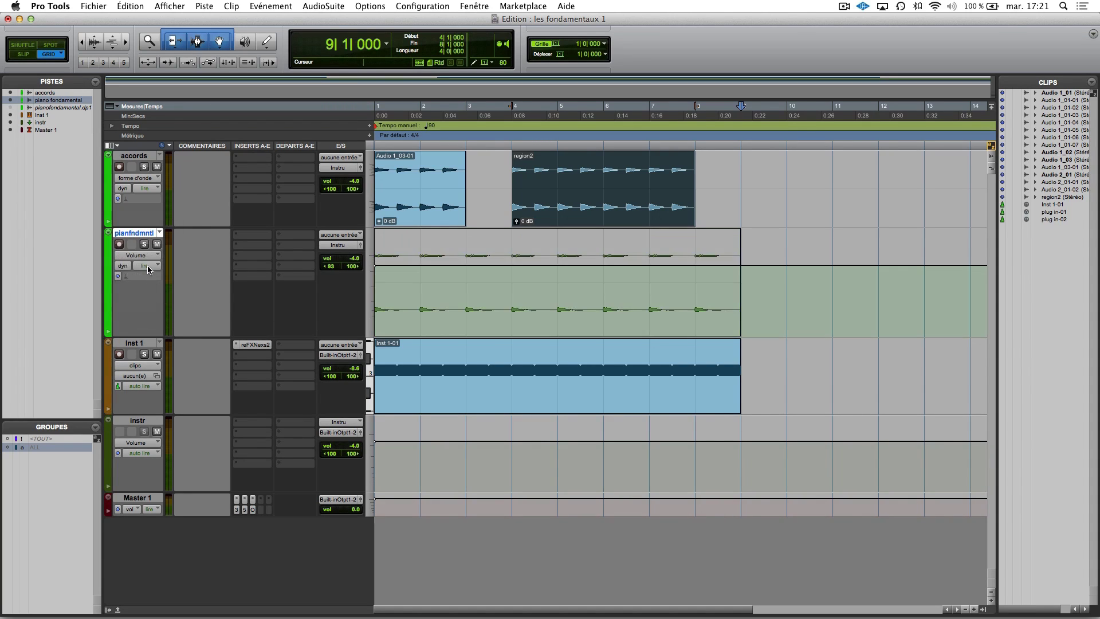
left_click(147, 255)
left_click(147, 261)
Step: Draw a rising and falling volume automation curve with the Pencil tool on the piano fondamental track between bars 2 and 5, and start playback
left_click(422, 266)
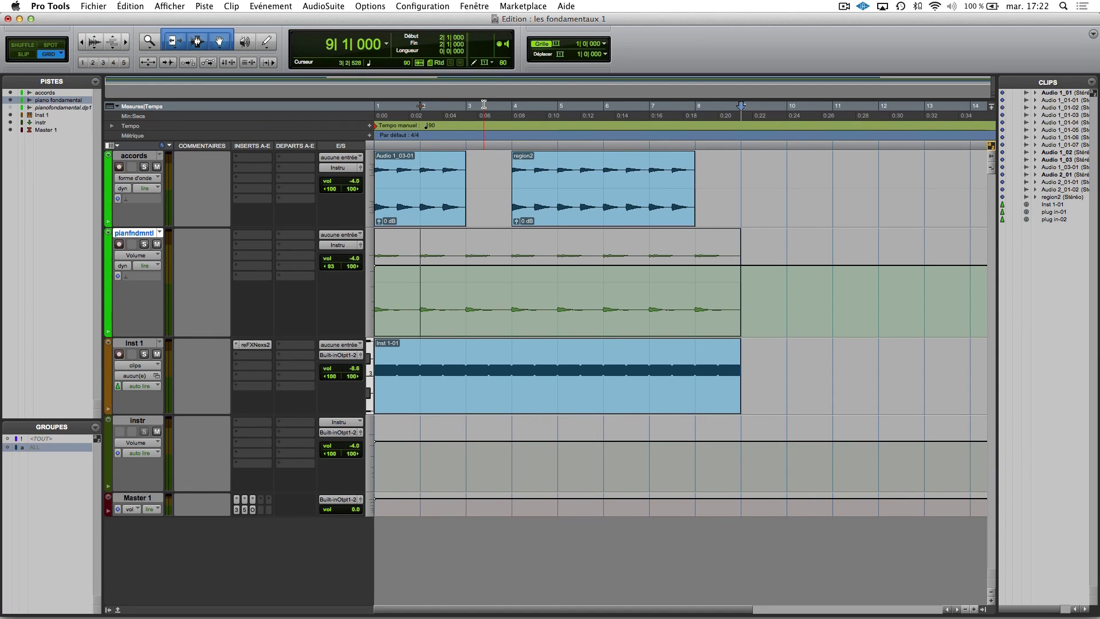
left_click(266, 42)
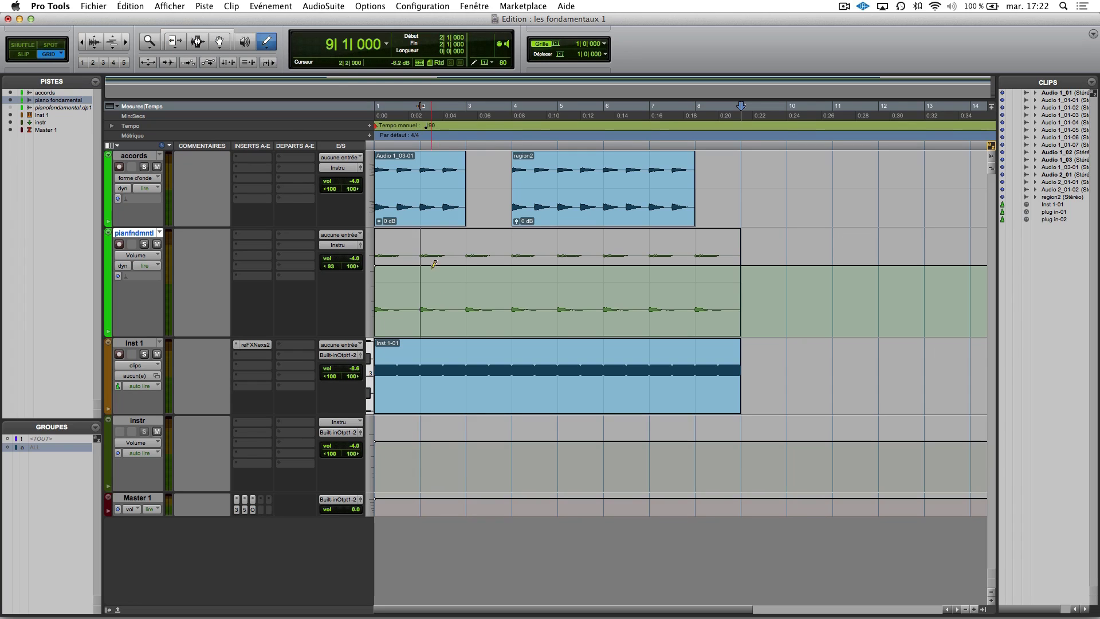
left_click(423, 263)
left_click(468, 253)
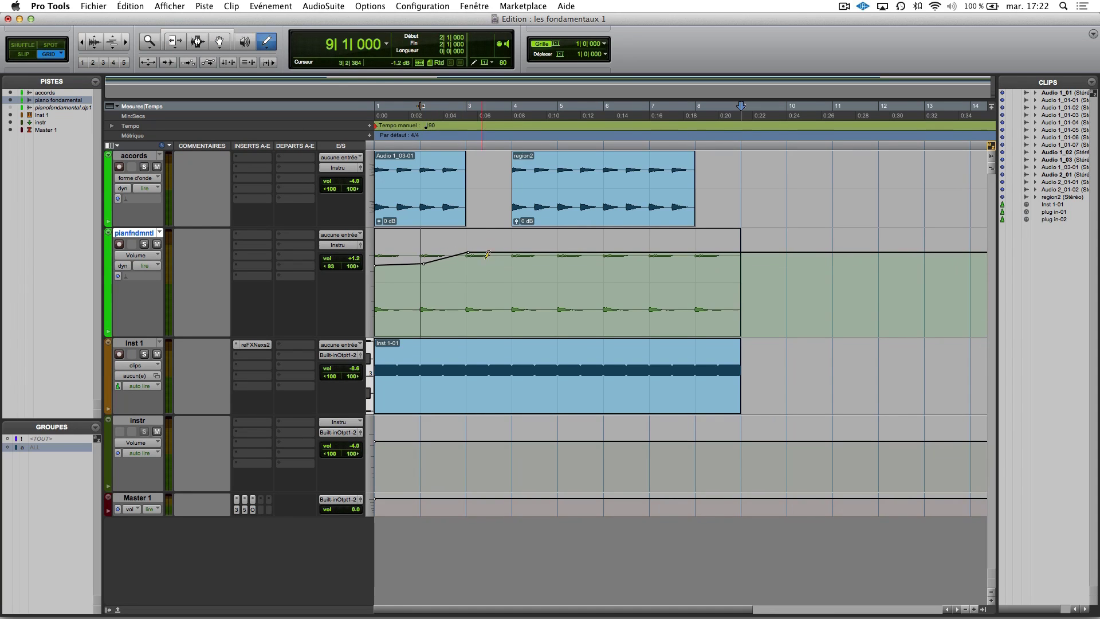
left_click(497, 283)
left_click(538, 262)
left_click(539, 298)
left_click(581, 267)
key("space")
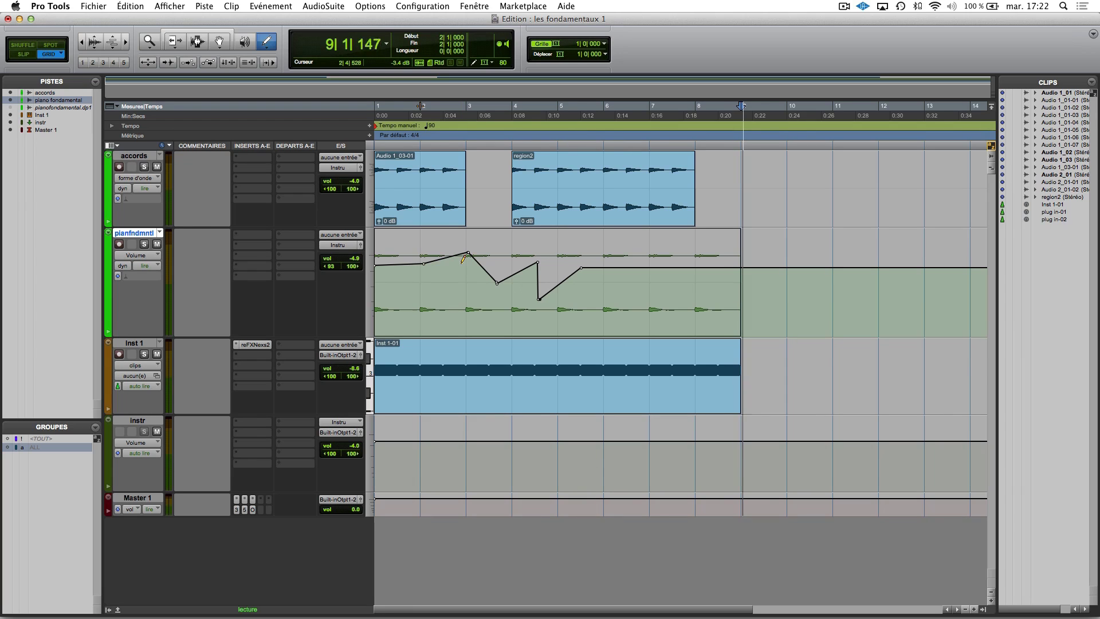
Step: Return playback to the session start and solo the piano fondamental track to listen to its volume automation, then stop playback
key("Return")
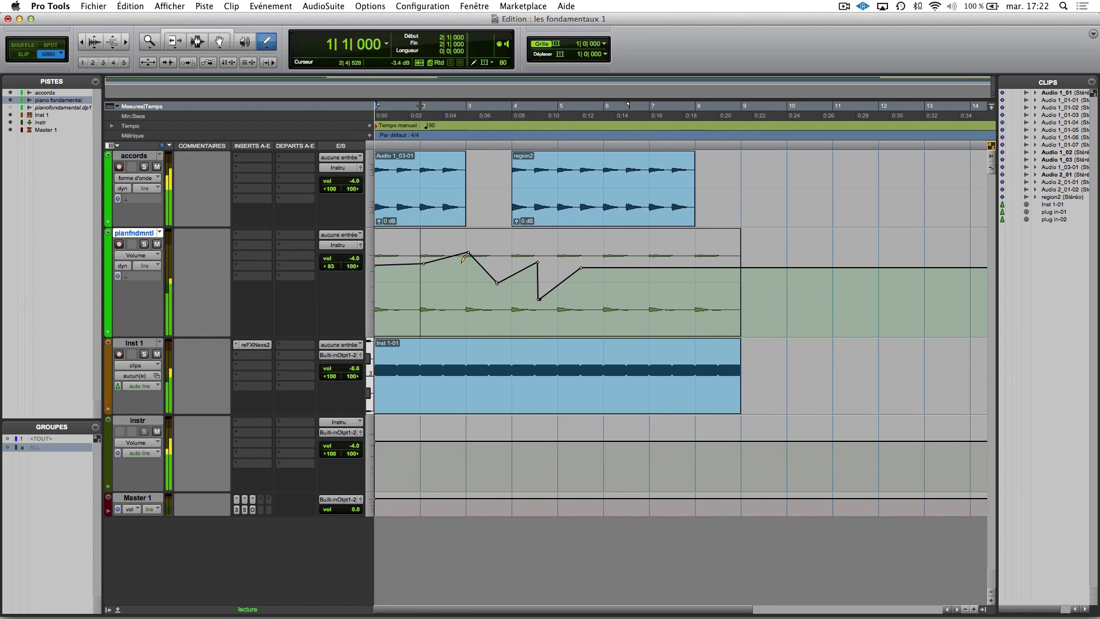
left_click(145, 245)
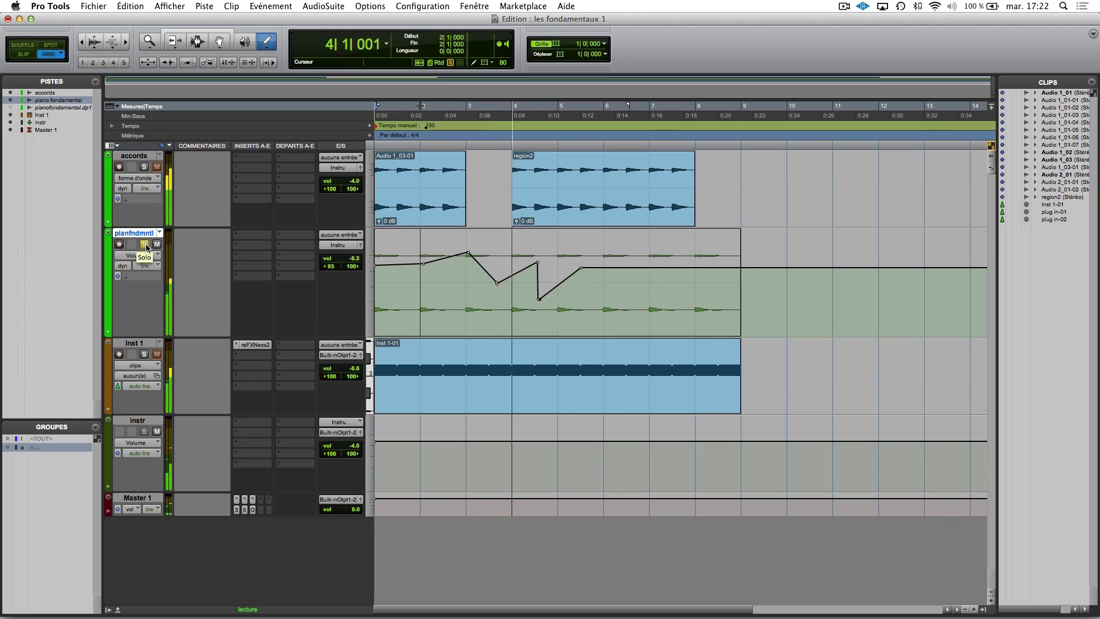
key("space")
Step: Undo the volume automation drawn on the piano fondamental track and the renaming of the second accords clip
key("super+z")
key("super+z")
key("super+z")
key("super+z")
key("super+z")
key("super+z")
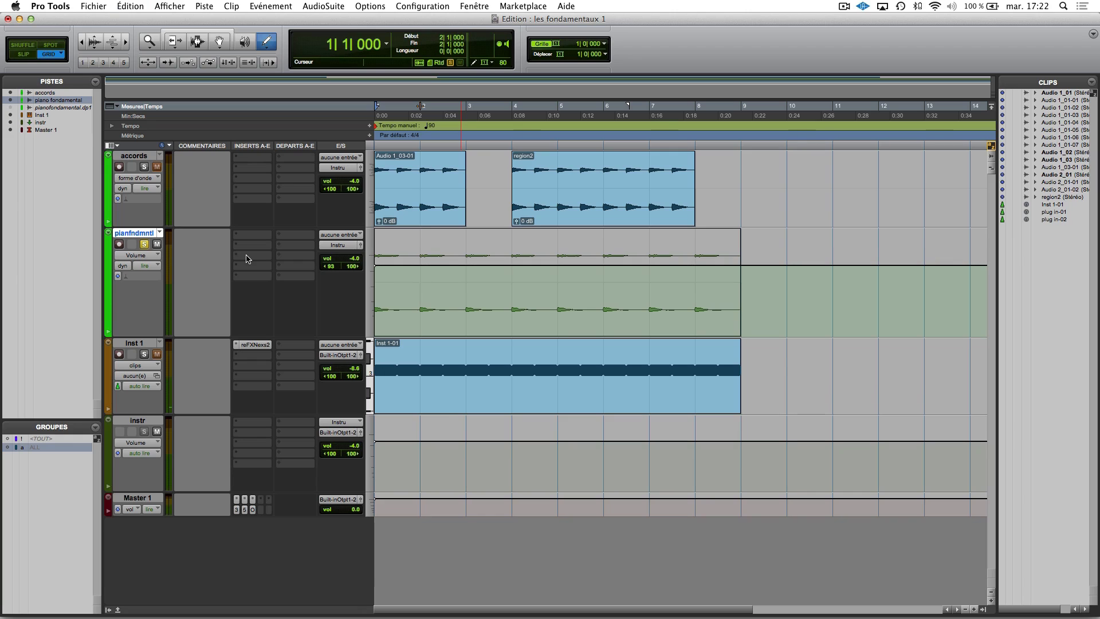
key("super+z")
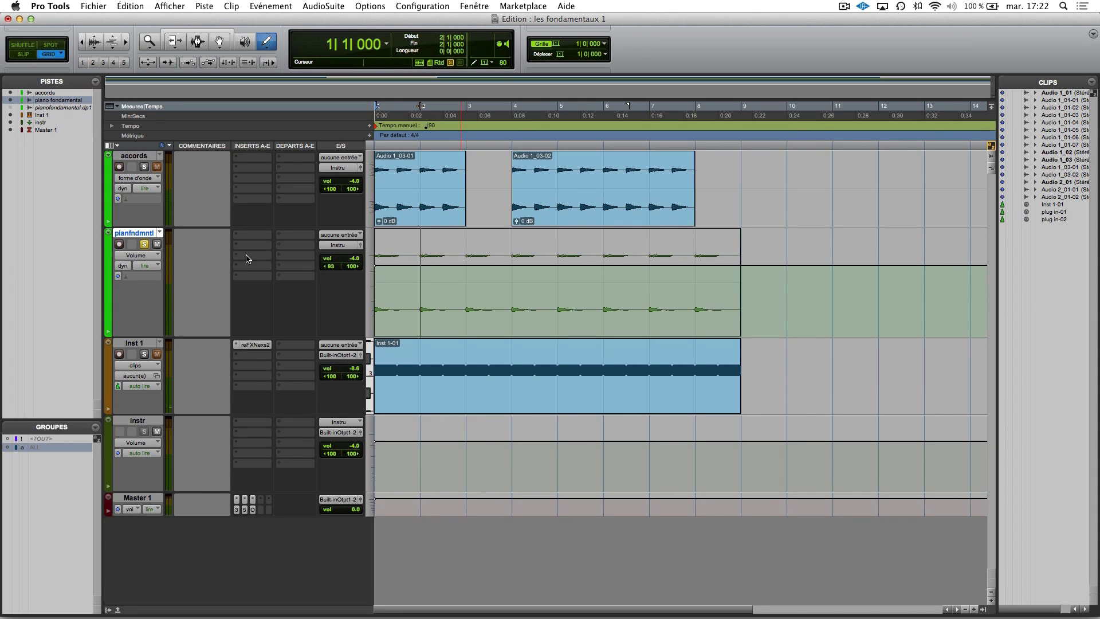
Step: Set the piano fondamental track's view to mute and draw alternating muted and unmuted sections between bars 2 and 6
left_click(150, 256)
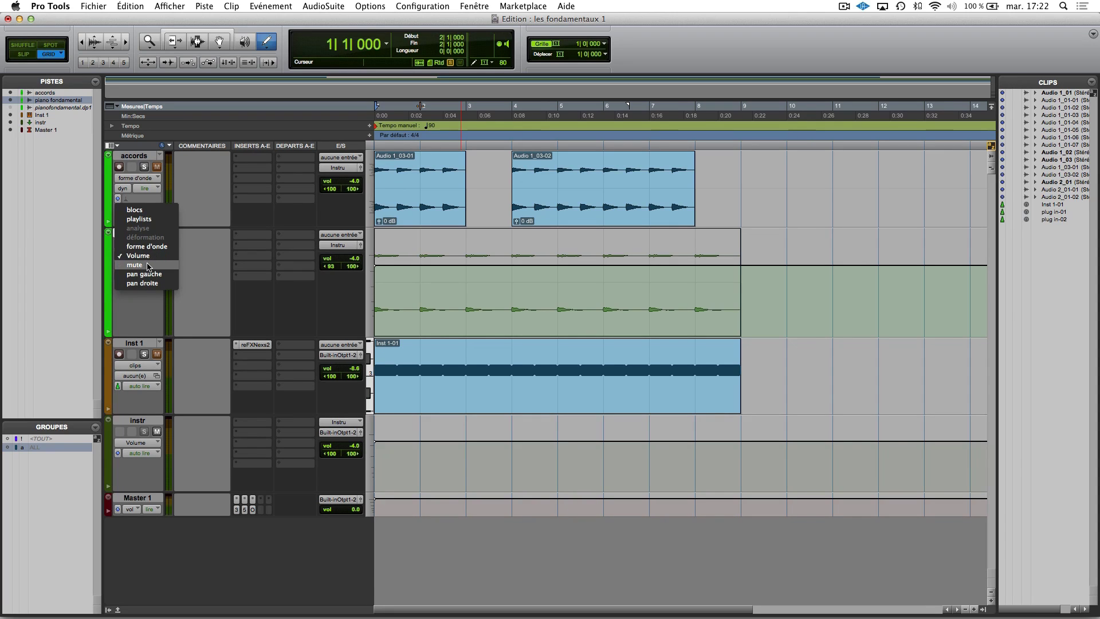
left_click(148, 266)
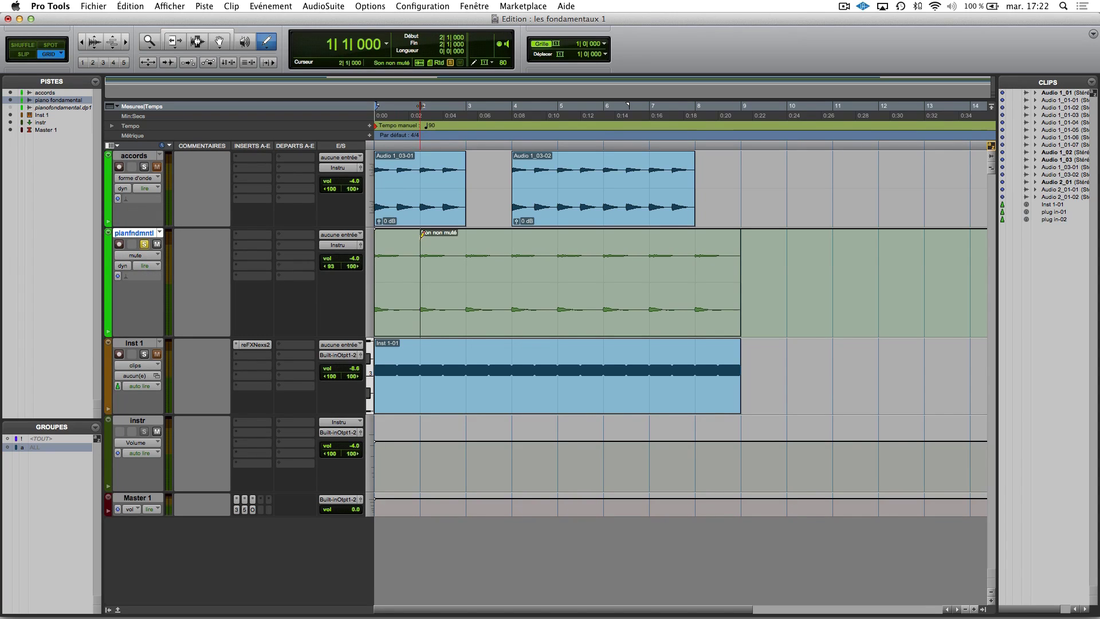
left_click_drag(467, 316, 475, 224)
mouse_move(527, 289)
left_mouse_down()
mouse_move(539, 321)
mouse_move(583, 227)
mouse_move(574, 224)
left_mouse_up()
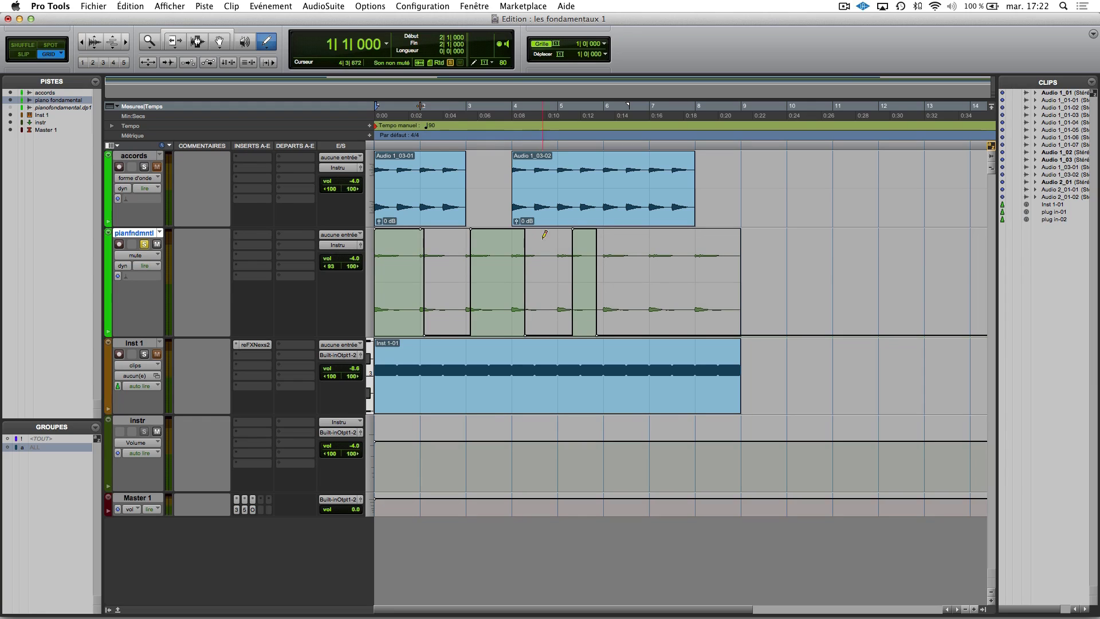
Step: Play back the drawn mute automation, stop playback, and undo the mute drawing
key("space")
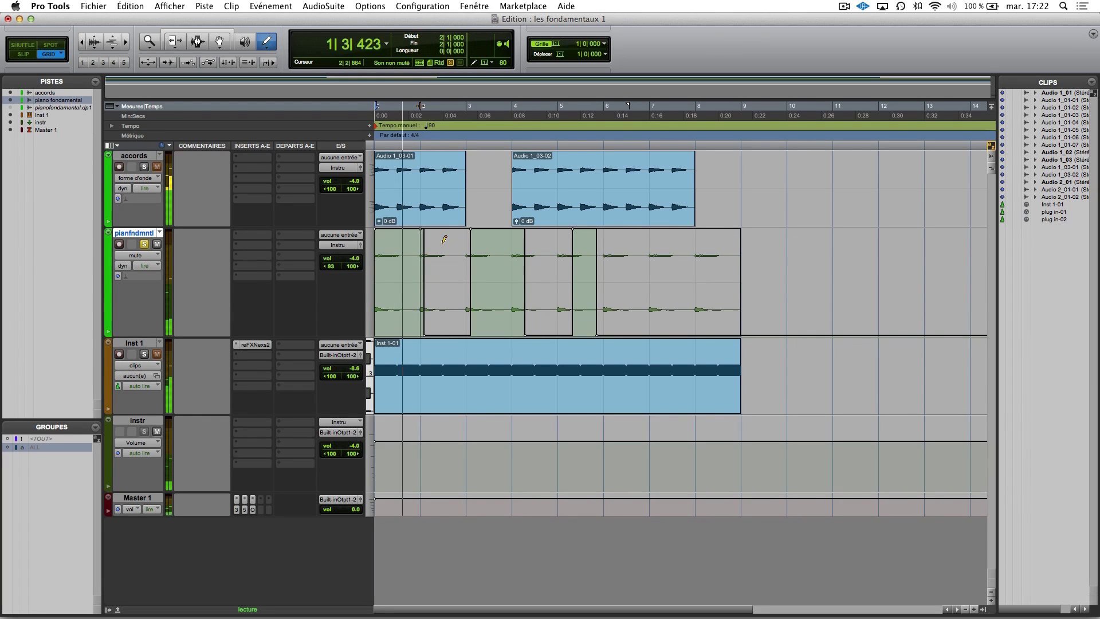
key("space")
key("super+z")
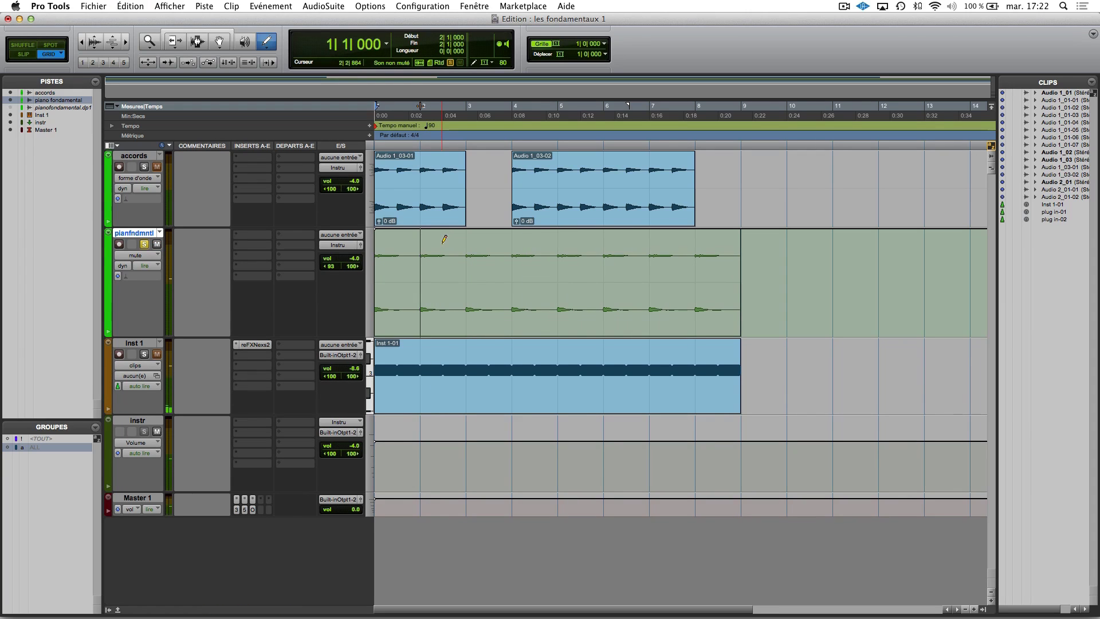
Step: Draw rapid mute changes between bars 3 and 9 on the piano fondamental track with the Main levée pencil shape, then undo them
left_click(267, 47)
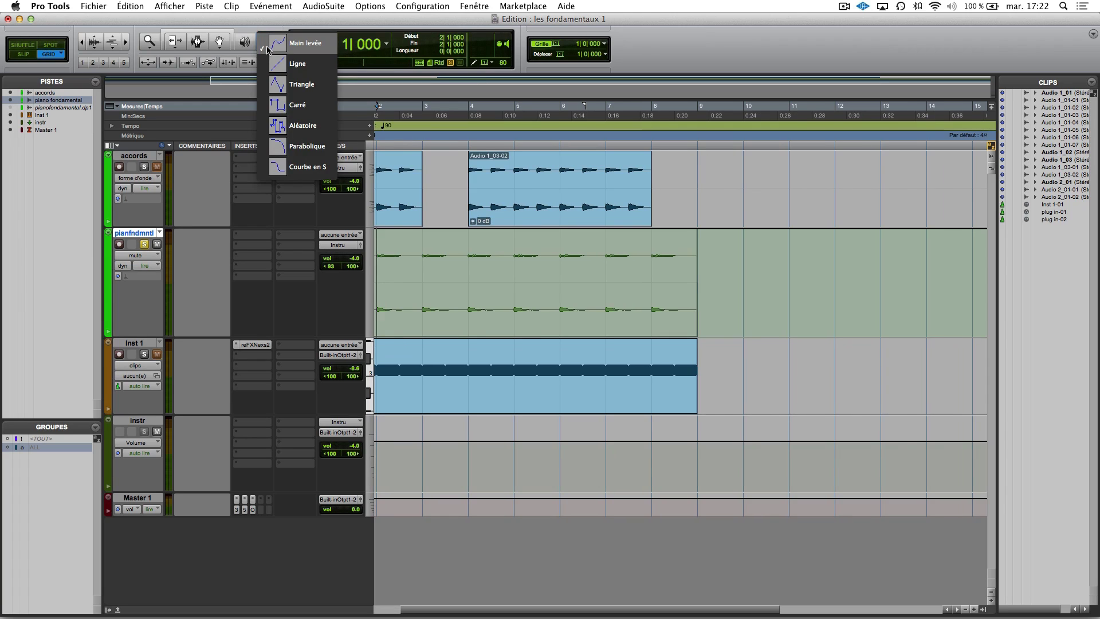
left_click(275, 49)
left_click(268, 46)
left_click(267, 47)
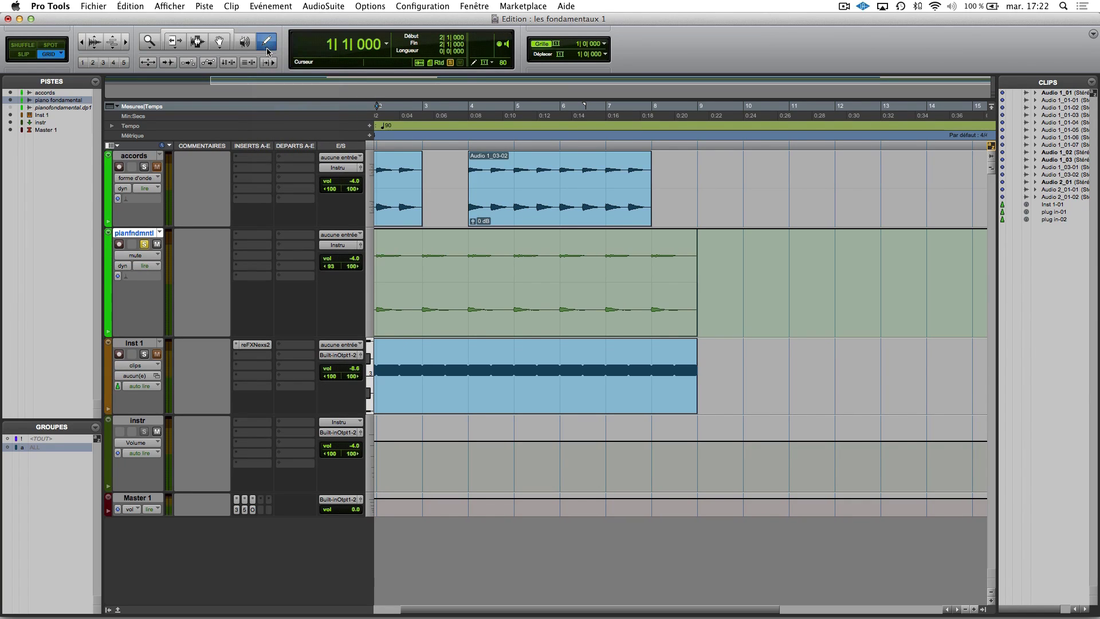
left_click(265, 51)
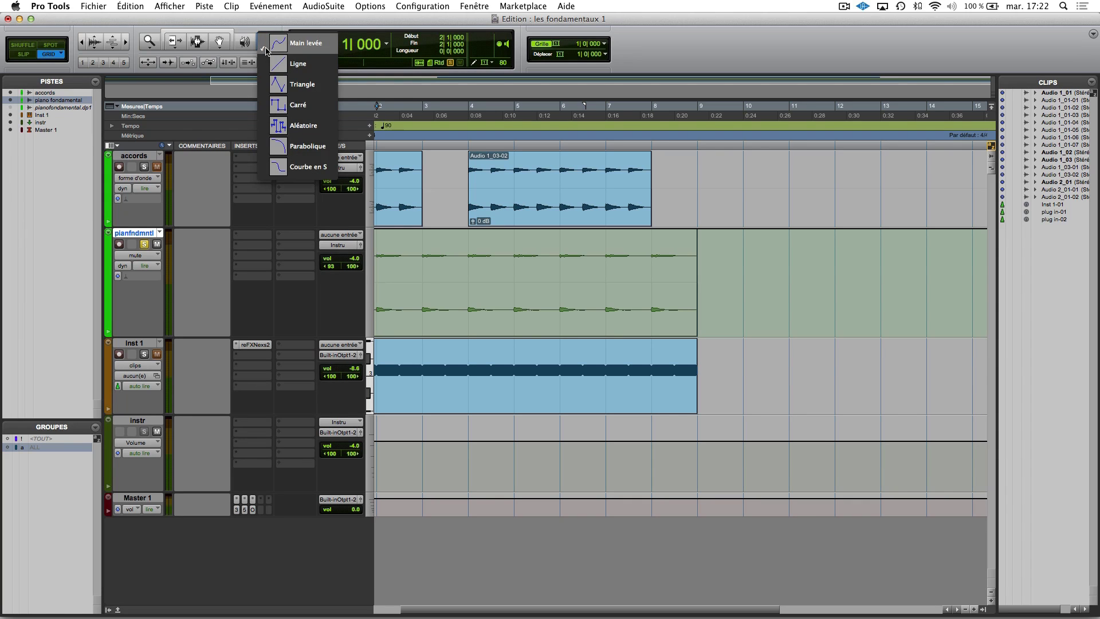
left_click(297, 46)
mouse_move(438, 248)
left_mouse_down()
mouse_move(468, 235)
mouse_move(481, 299)
mouse_move(521, 320)
mouse_move(544, 231)
mouse_move(684, 329)
left_mouse_up()
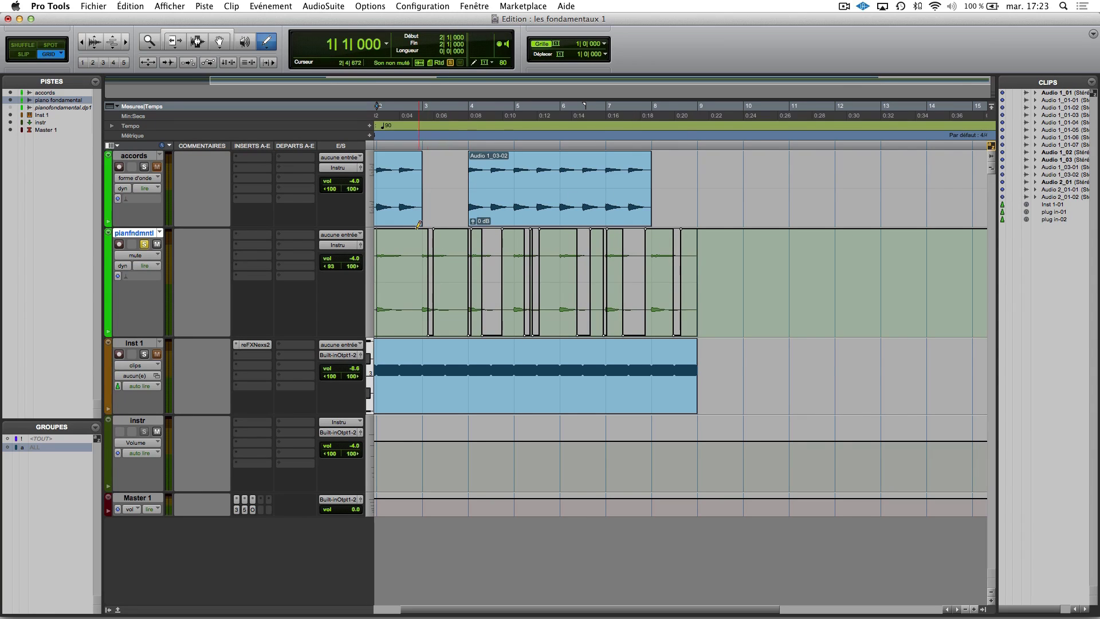
key("super+z")
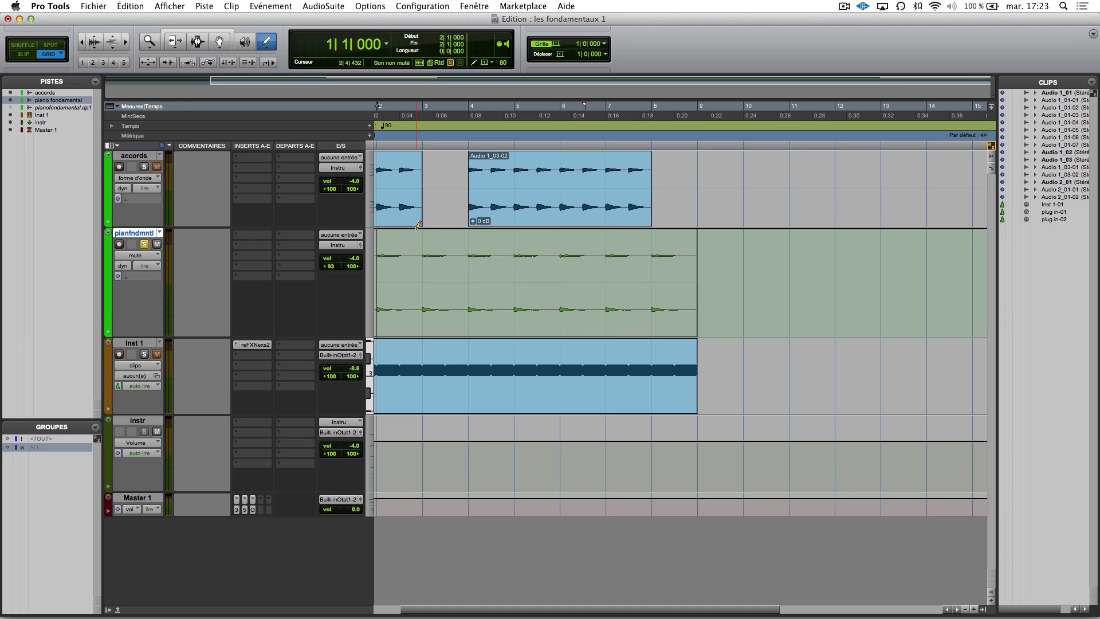
Step: Set the piano fondamental track's view to playlists and switch from the Pencil to the Smart tool
left_click(131, 256)
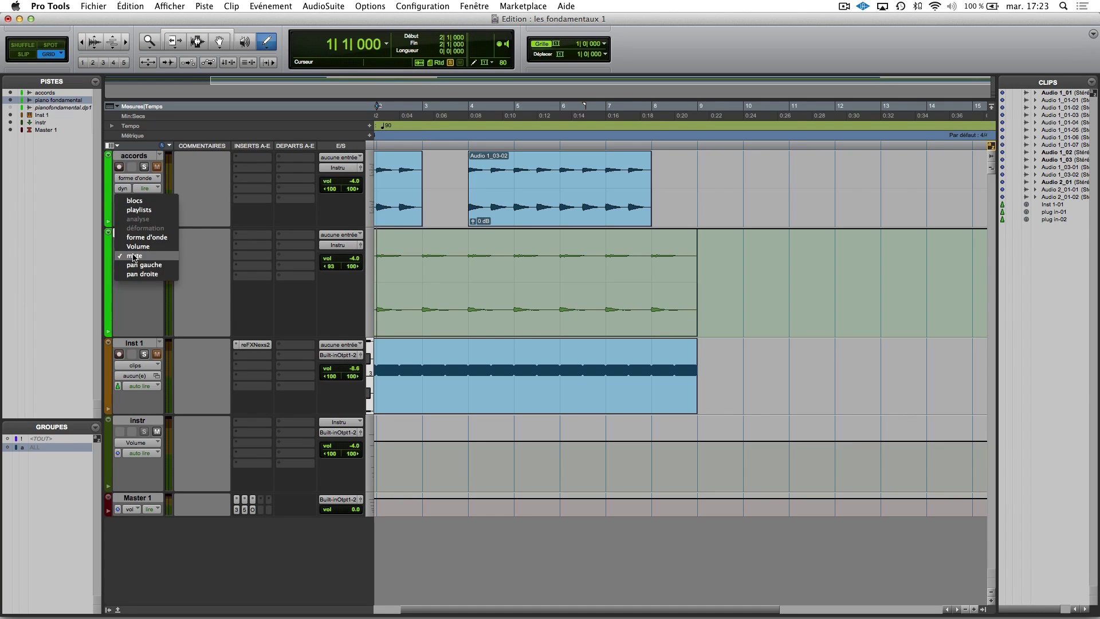
left_click(153, 210)
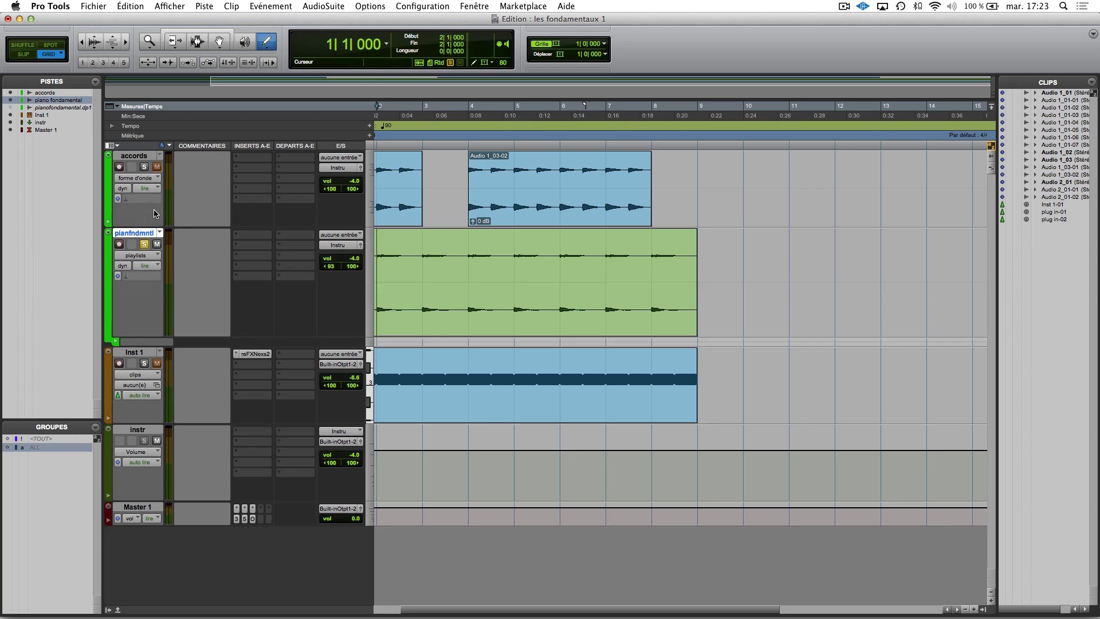
left_click(266, 44)
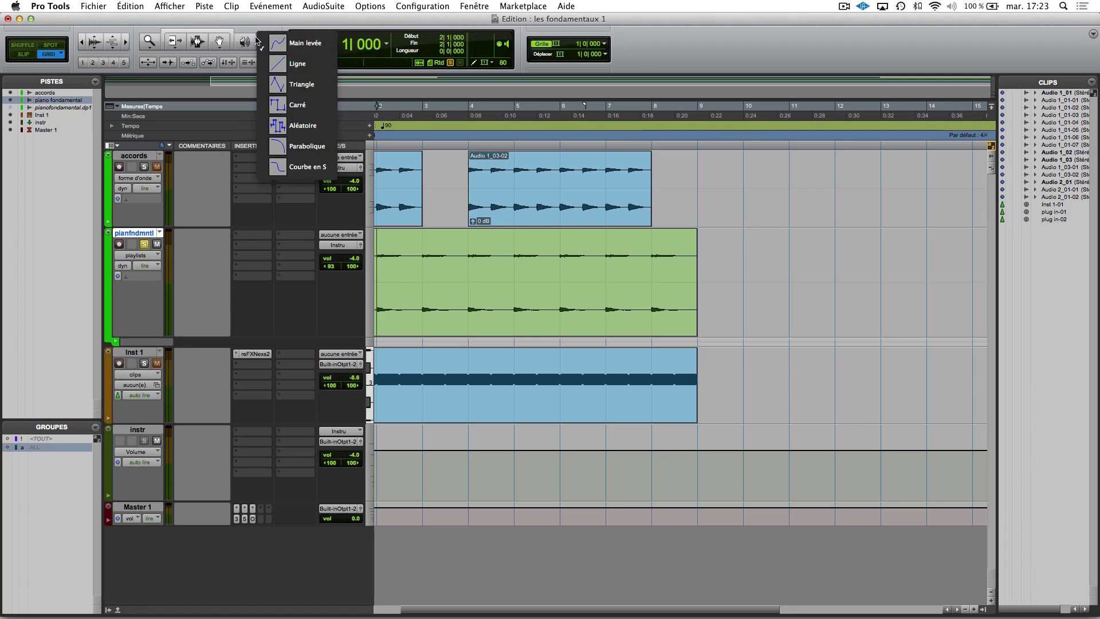
left_click(205, 34)
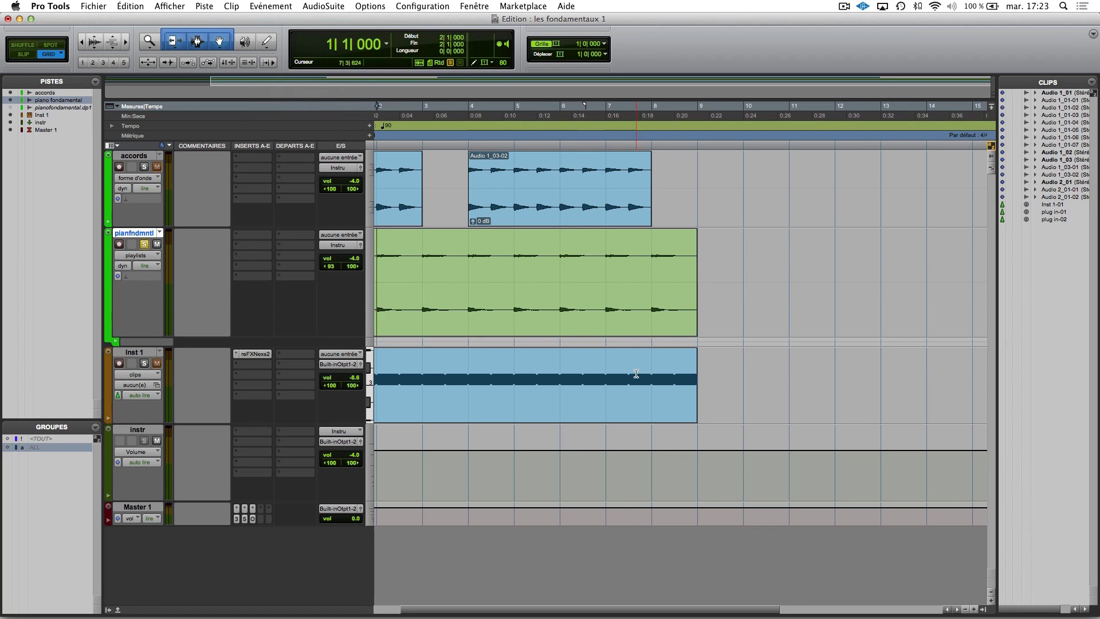
Step: Duplicate the Audio 2_01-01 clip and move the copy to bar 1 on a new playlist lane beneath the piano fondamental track
left_click(579, 295)
key("super+d")
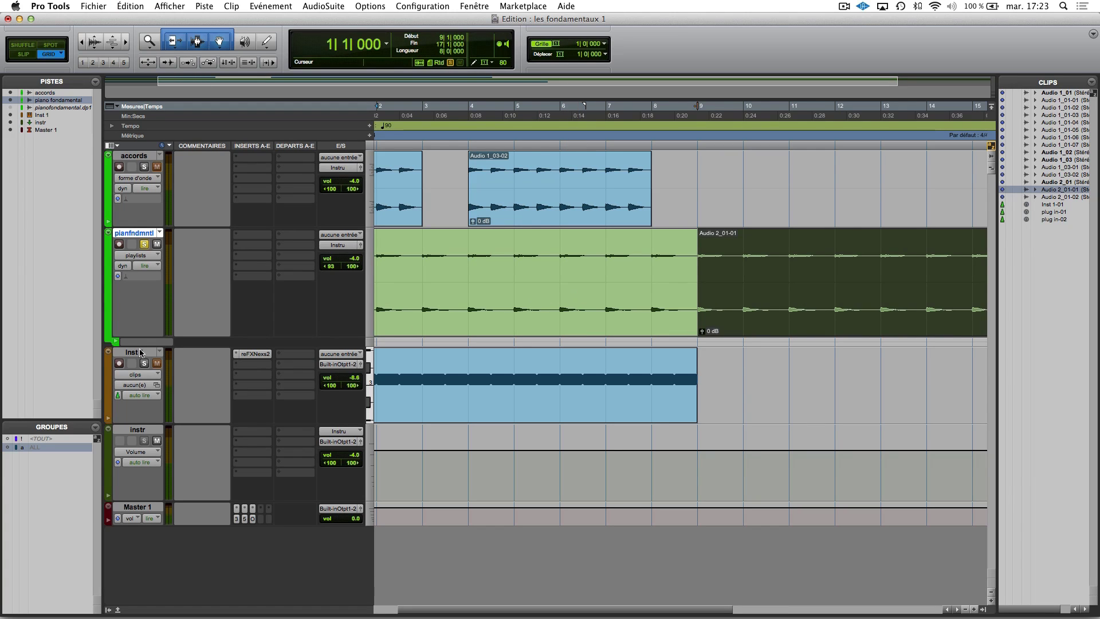
mouse_move(145, 336)
left_mouse_down()
mouse_move(147, 361)
mouse_move(136, 350)
left_mouse_up()
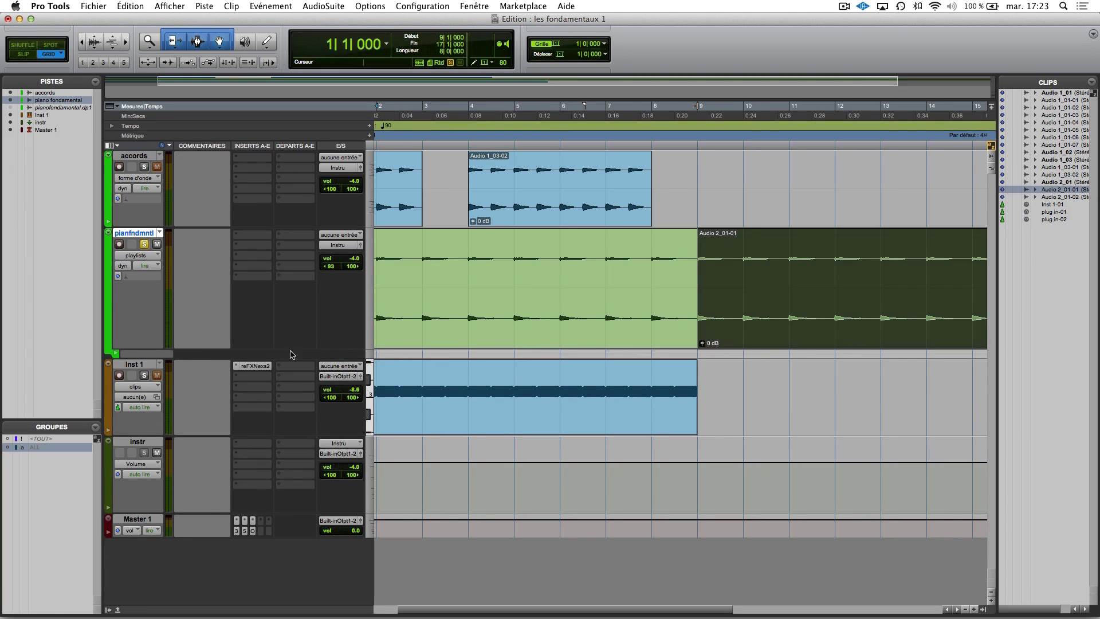
left_click(148, 361)
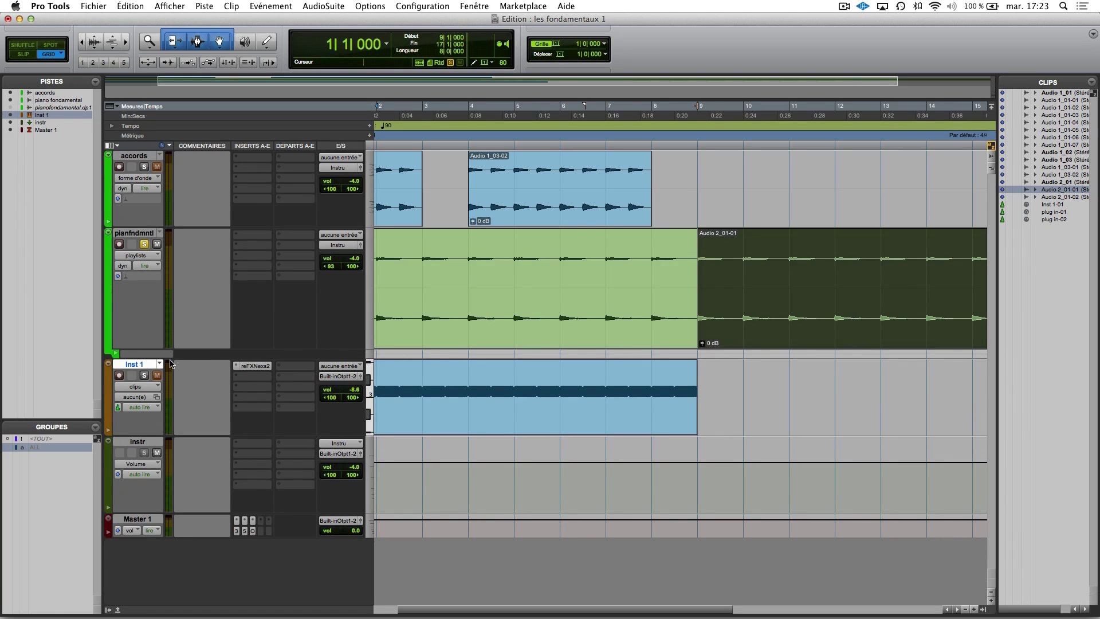
left_click_drag(755, 328, 396, 360)
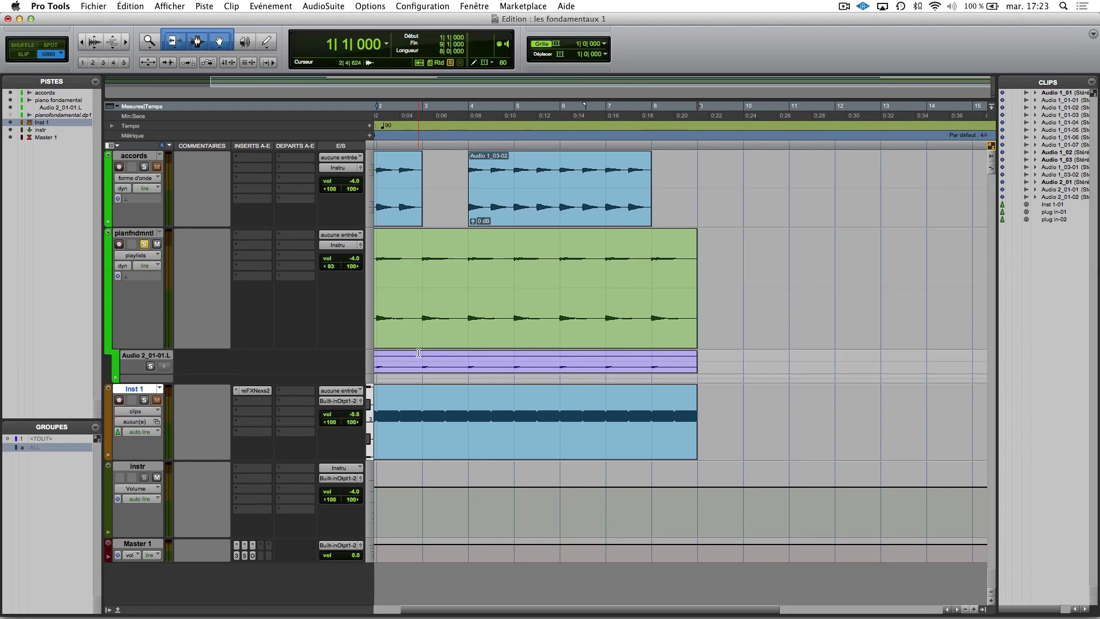
Step: Duplicate the main Audio 2_01-01 clip twice more, moving each copy to bar 1 on its own new playlist lane
left_click(443, 311)
key("super+d")
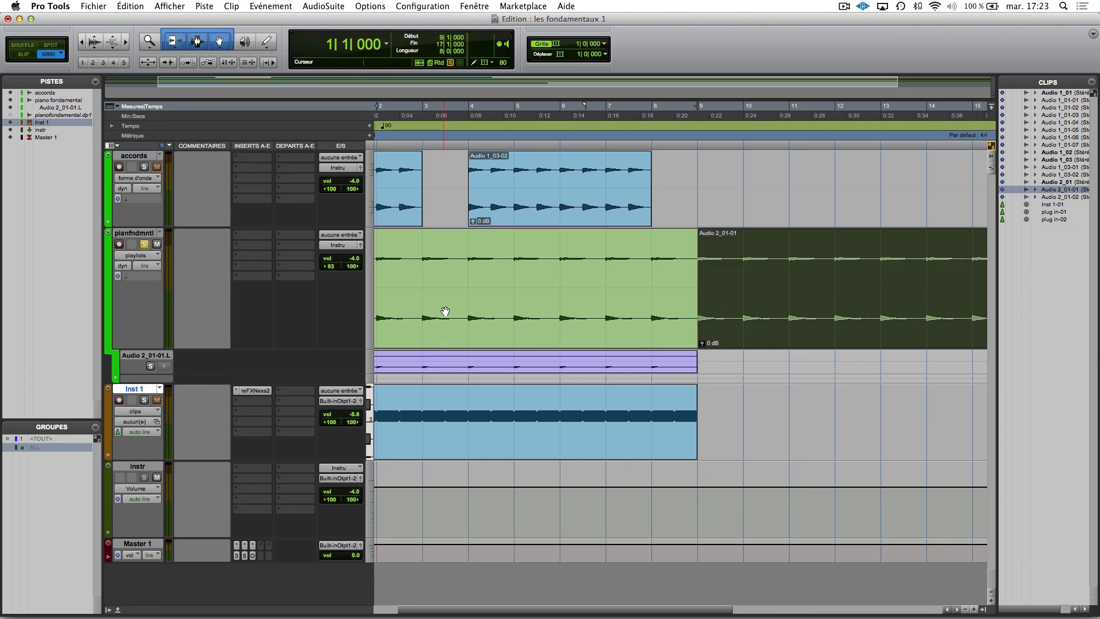
left_click_drag(747, 337, 401, 384)
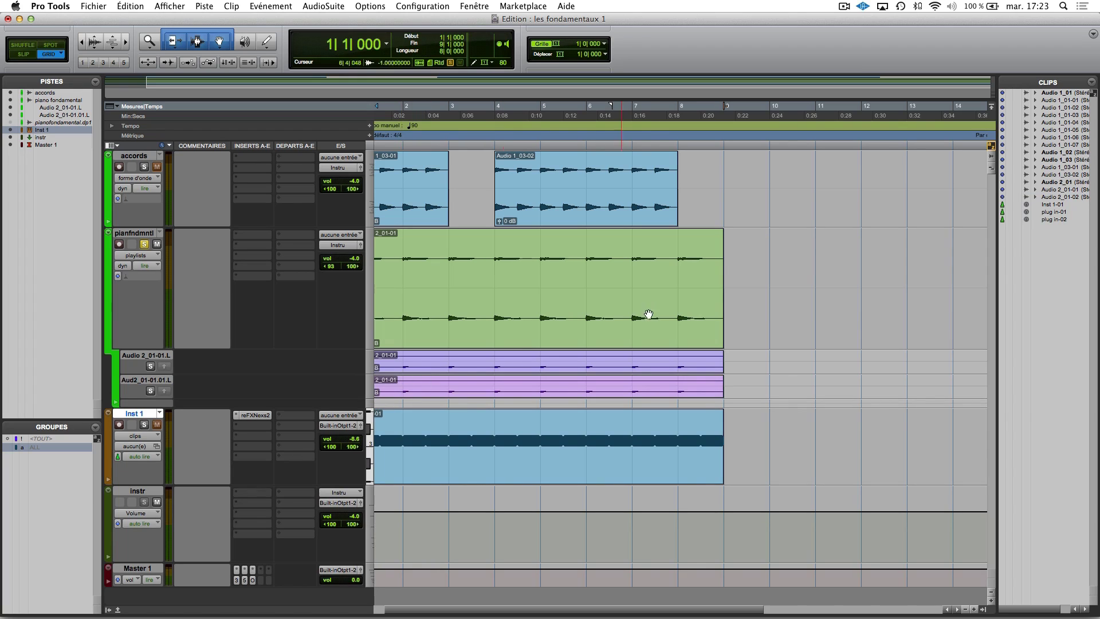
left_click(467, 341)
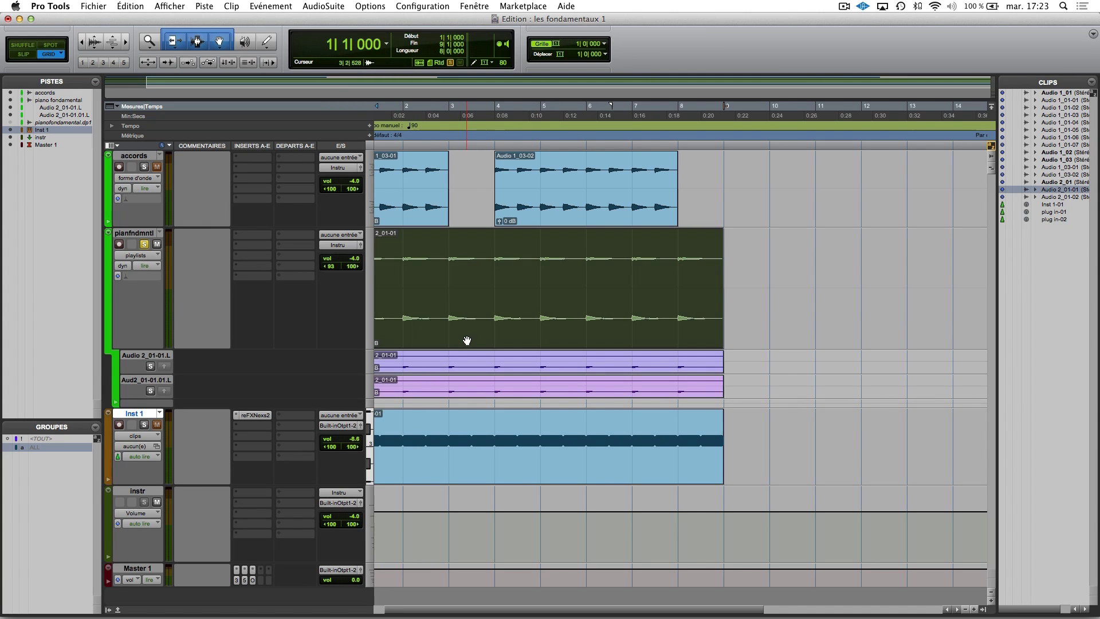
key("super+d")
left_click_drag(798, 323, 419, 410)
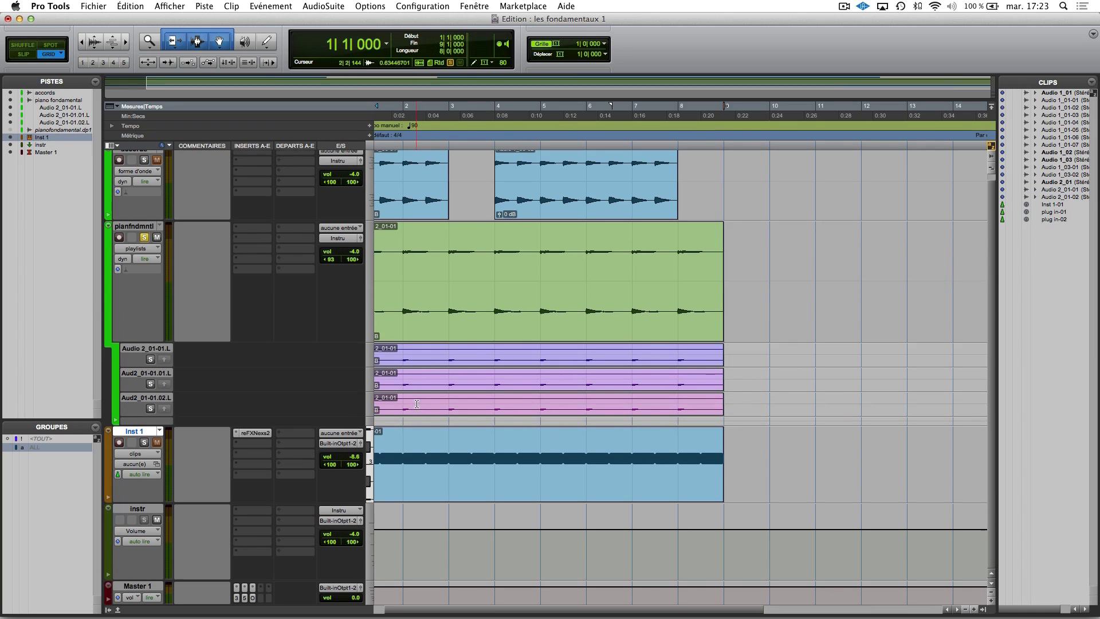
Step: Play the session from the start and solo the Audio 2_01-01.L playlist lane to listen to it
left_click(391, 278)
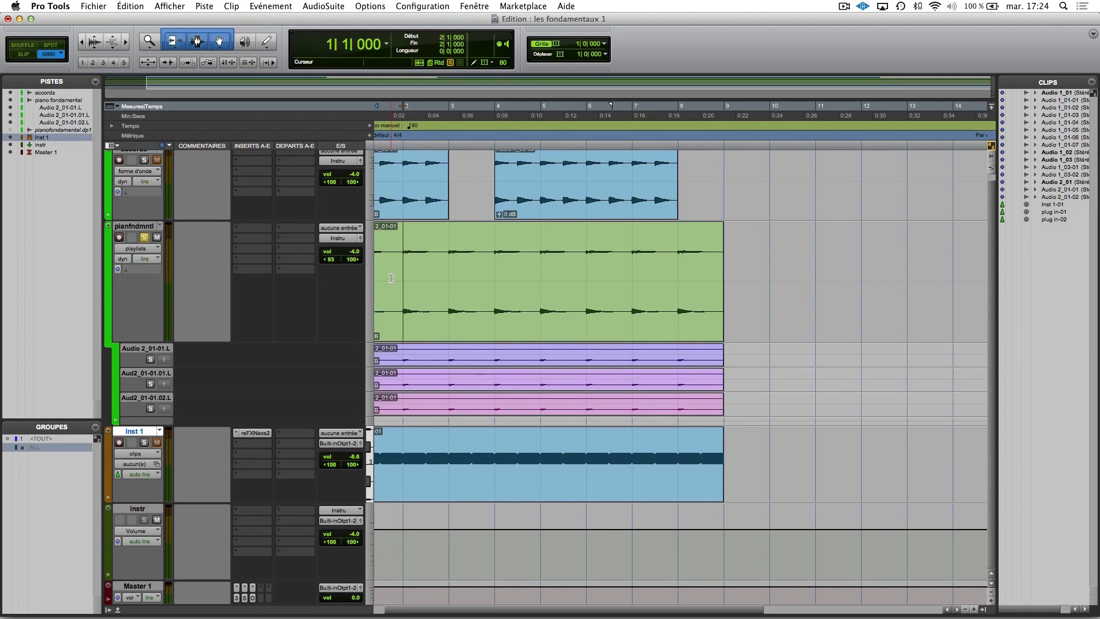
key("space")
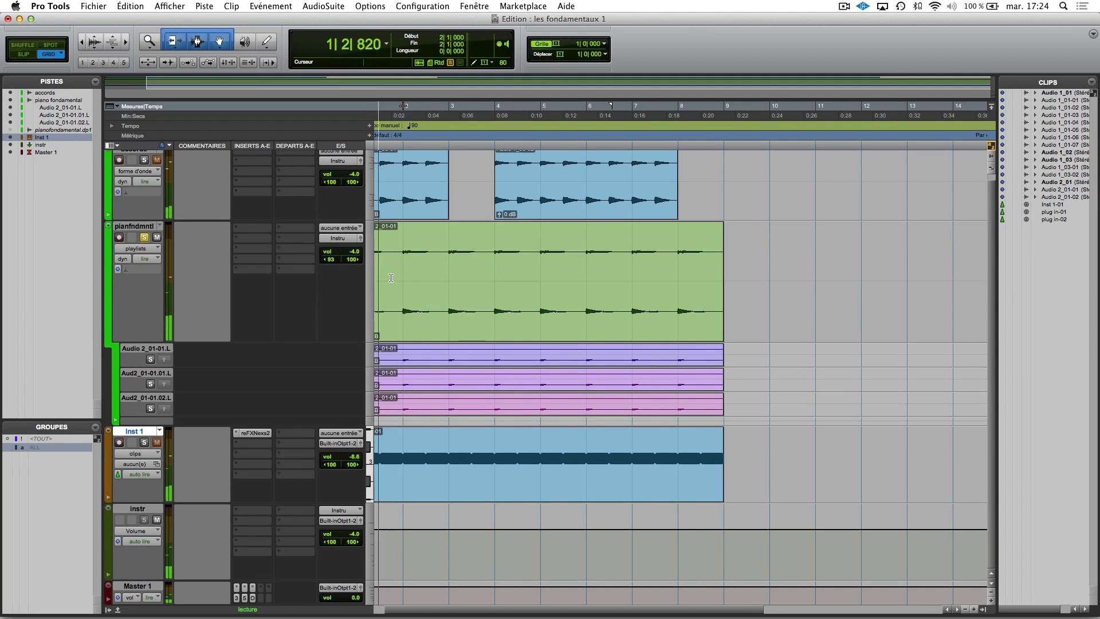
key("r")
key("t")
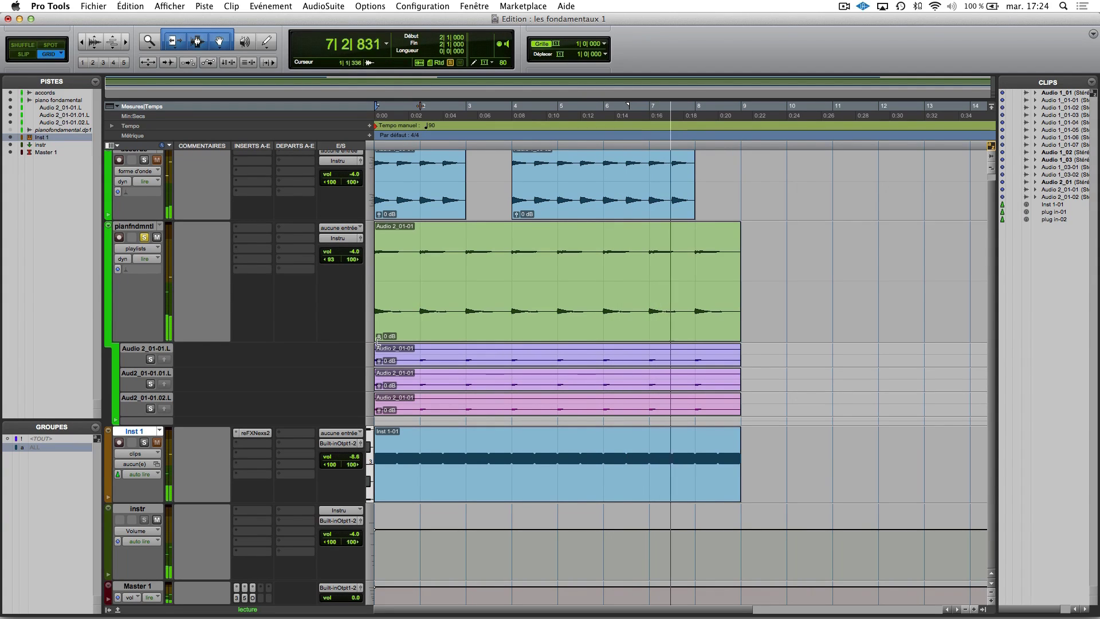
left_click(150, 360)
left_click(425, 360)
key("space")
key("space")
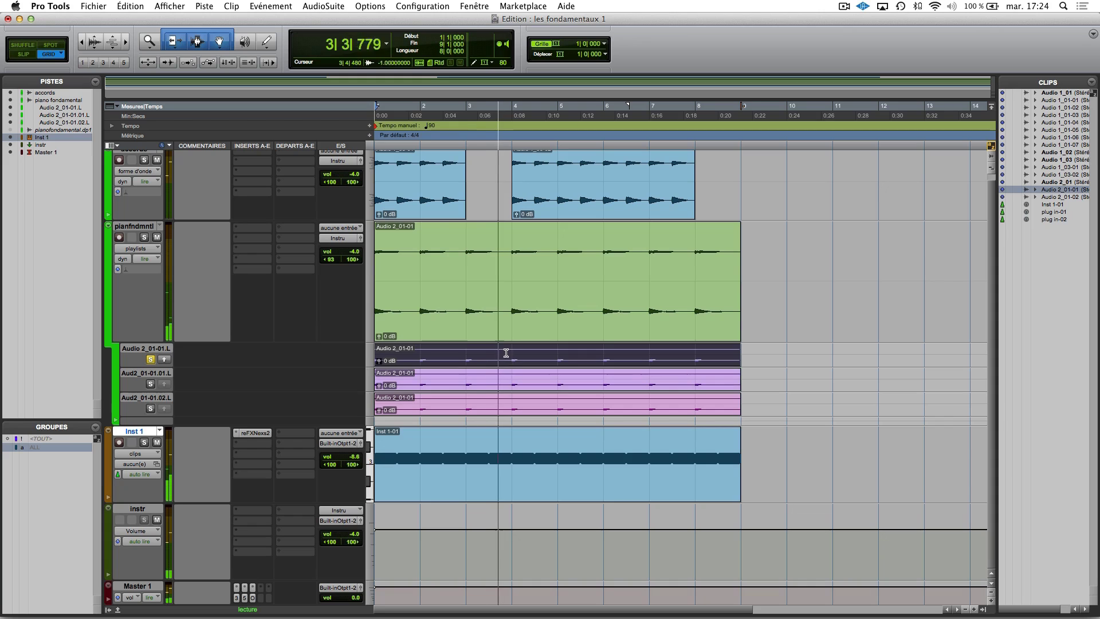
Step: Delete a short section from 6|1|000 to 6|2|096 of the clip in the Audio 2_01-01.L lane
left_click(590, 355)
left_click(597, 354)
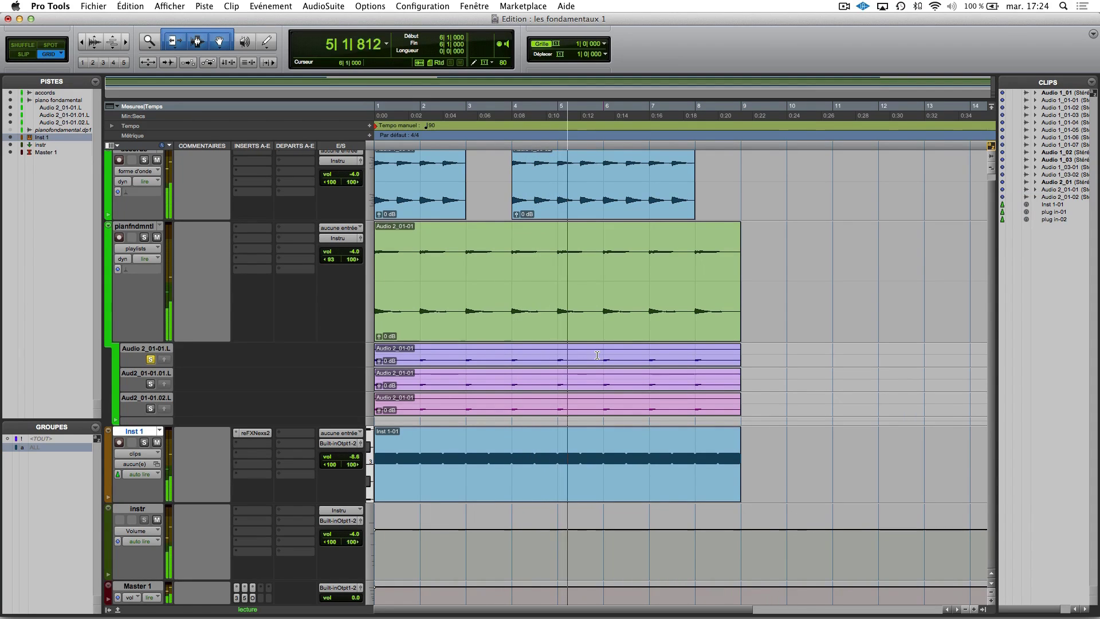
left_click_drag(599, 356, 616, 355)
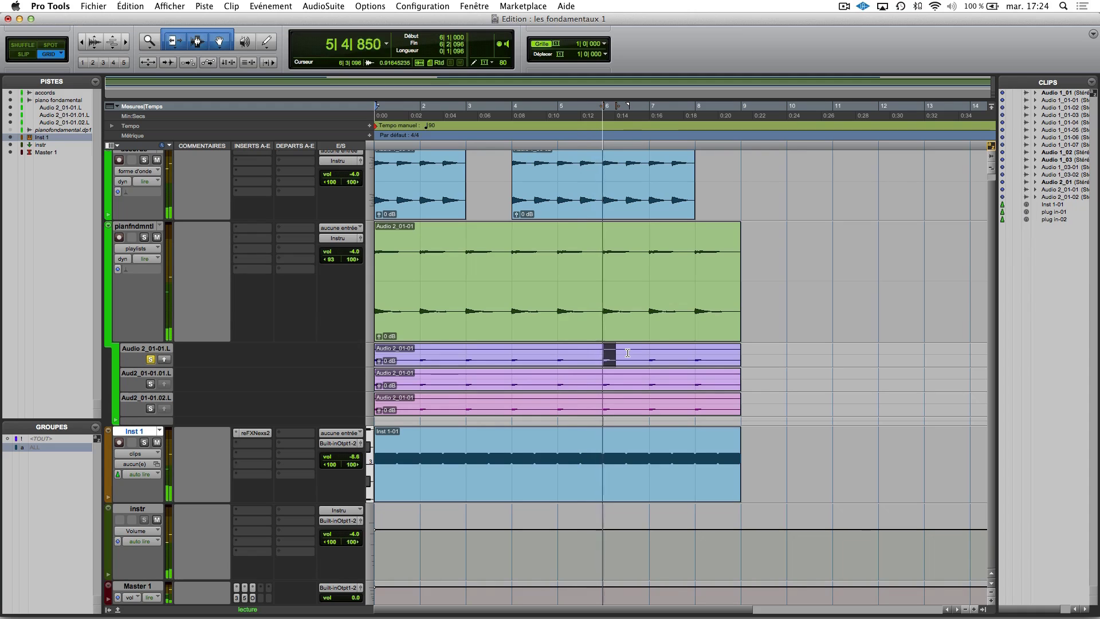
key("Delete")
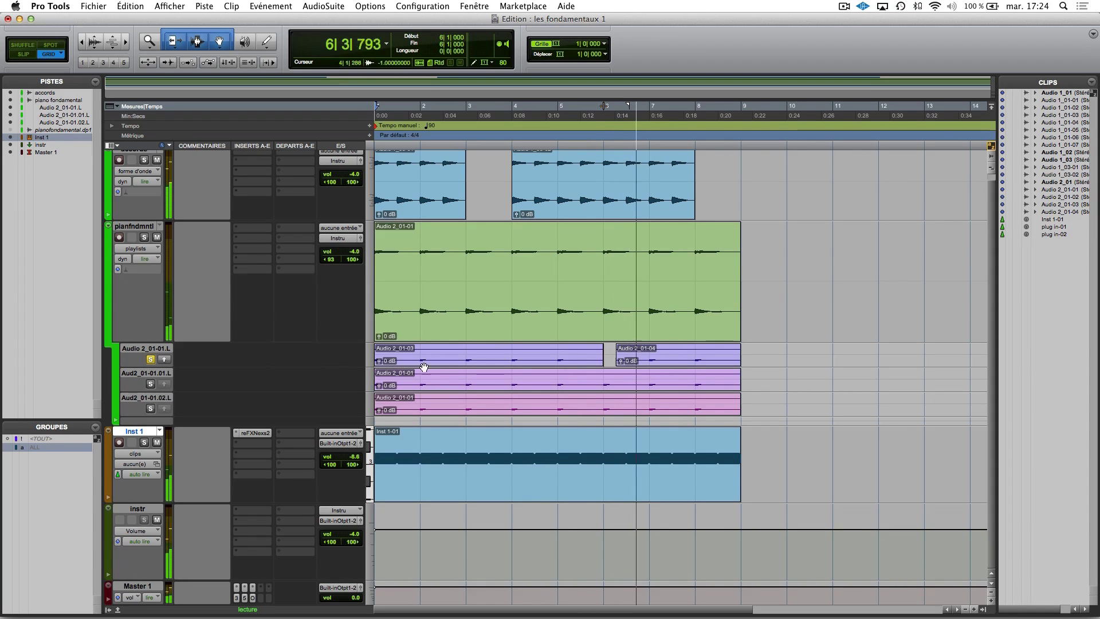
Step: Return to the session start, delete both clips from the Audio 2_01-01.L lane, and select the clip in the Aud2_01-01.01.L lane
key("Return")
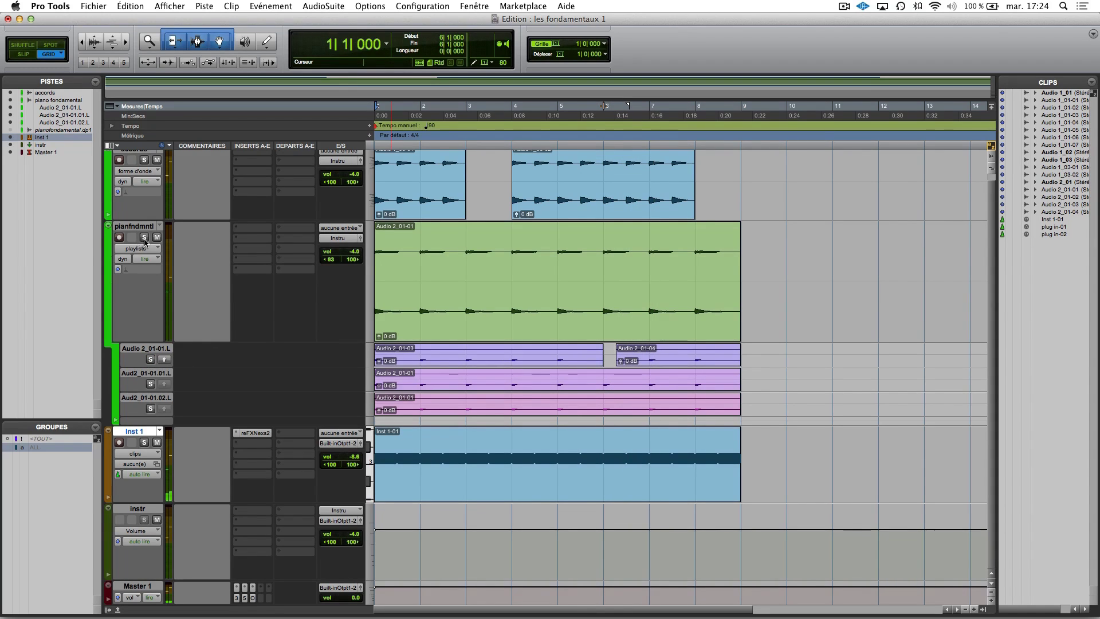
left_click(429, 410)
left_click(420, 362)
key("Delete")
left_click(642, 363)
key("Delete")
left_click(454, 388)
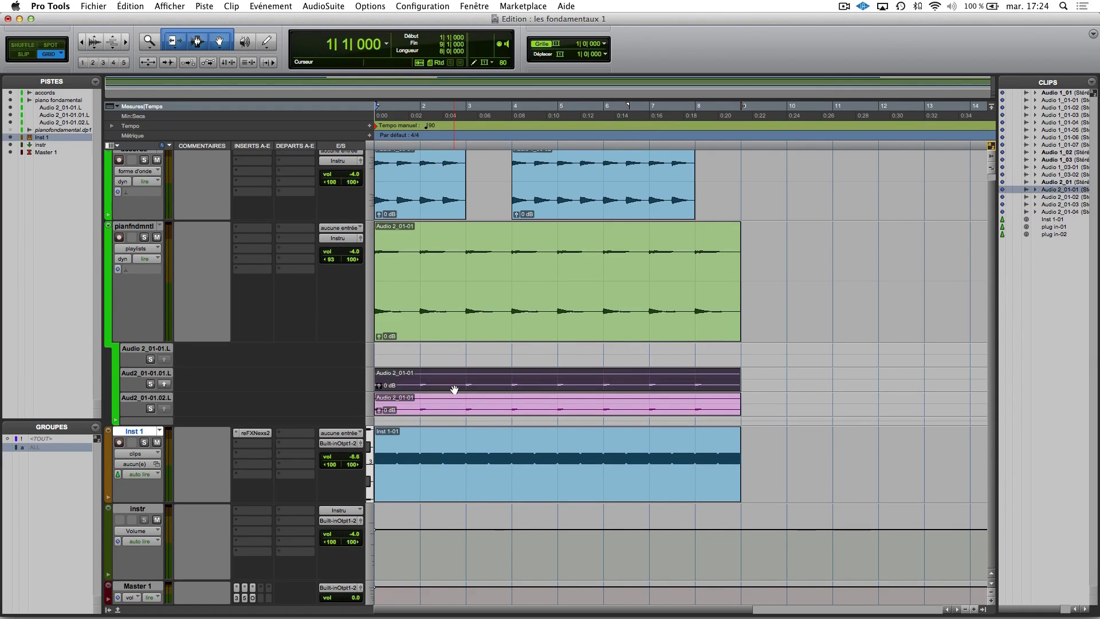
Step: Rename the clip in the Aud2_01-01.01.L lane "good note", and the one in the Aud2_01-01.02.L lane "good note2"
double_click(441, 389)
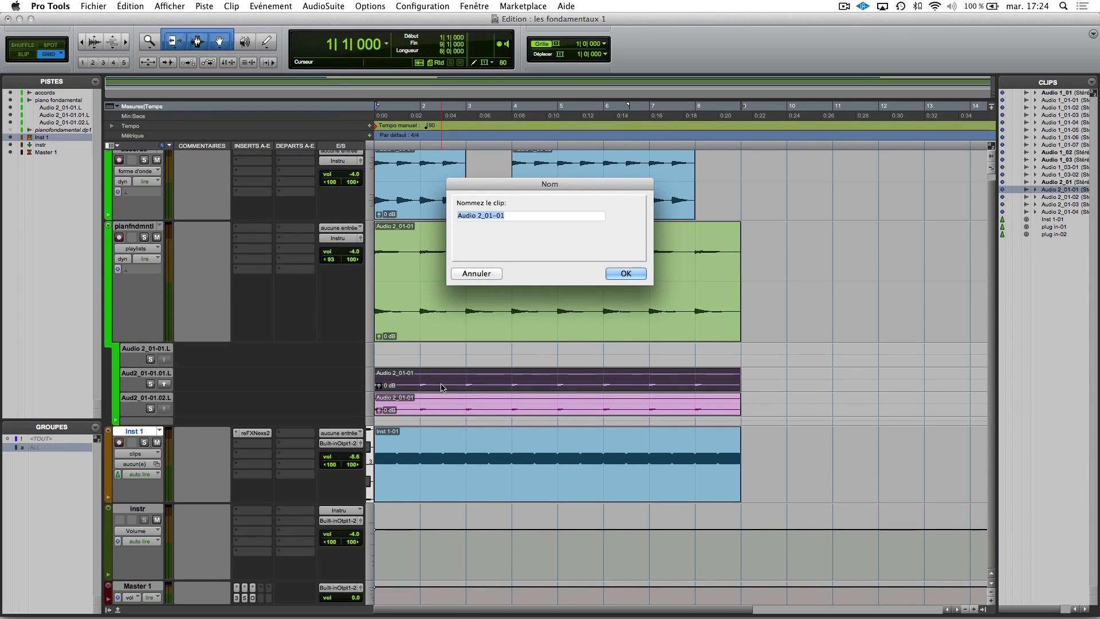
type("good")
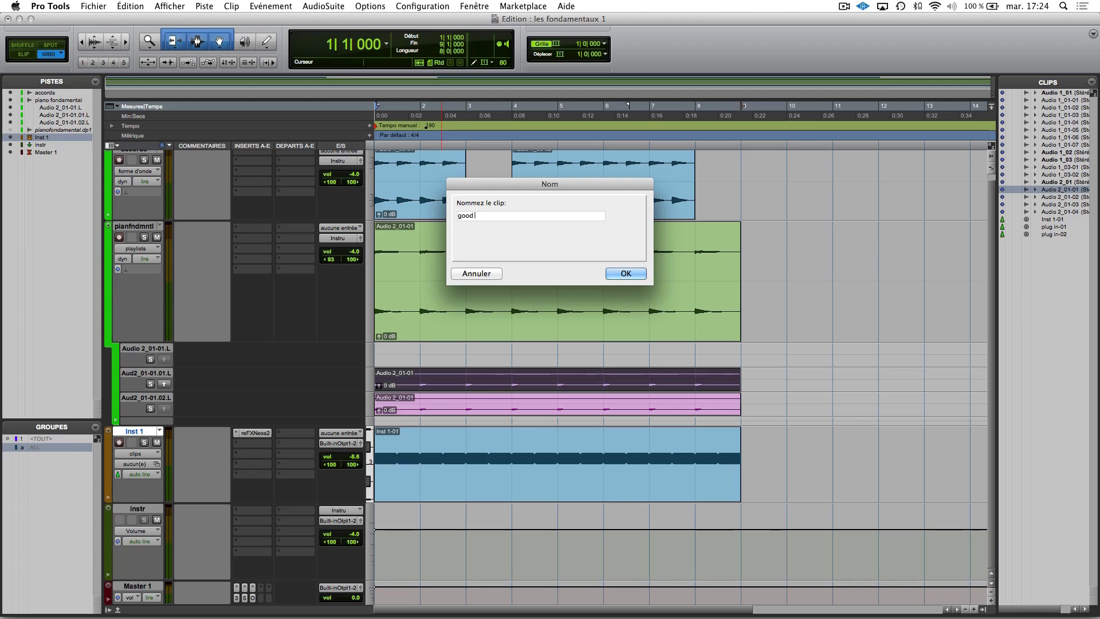
type(" note")
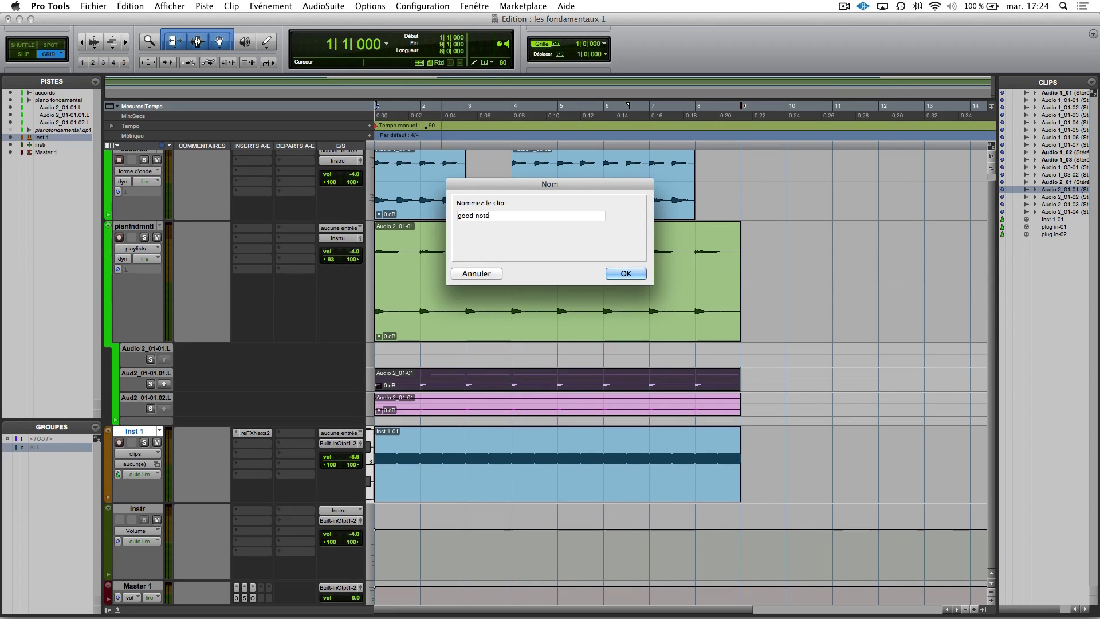
key("Return")
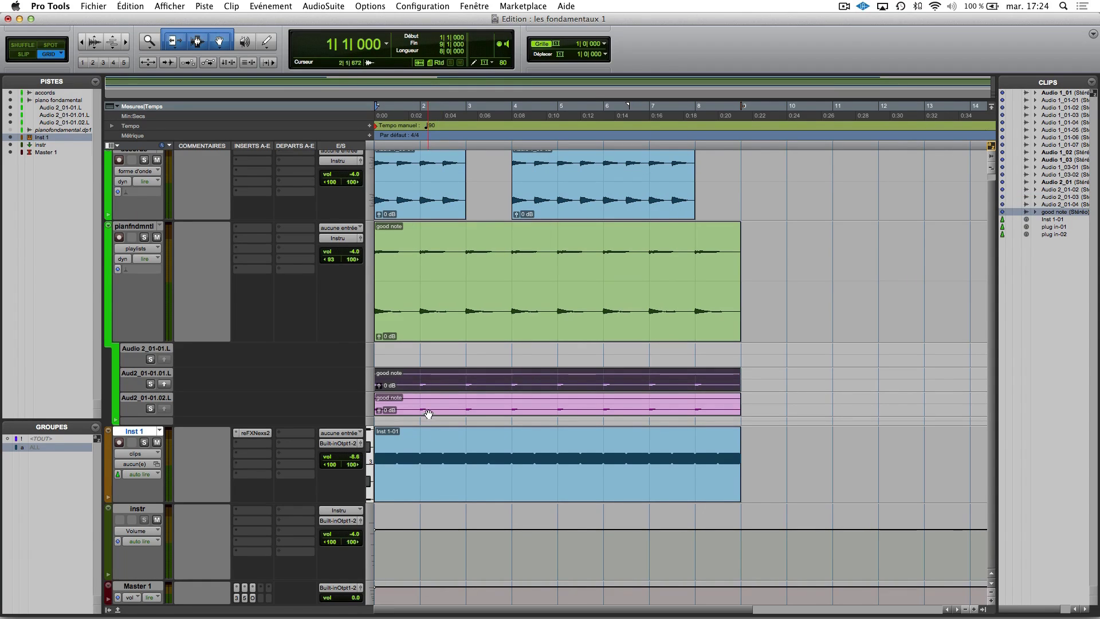
double_click(430, 411)
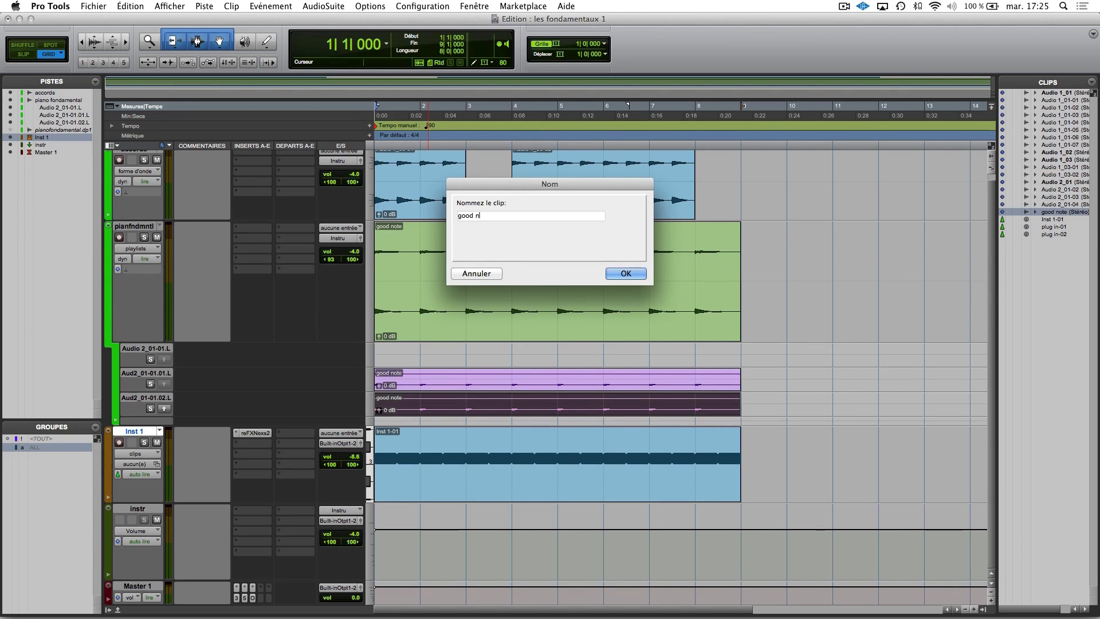
key("Return")
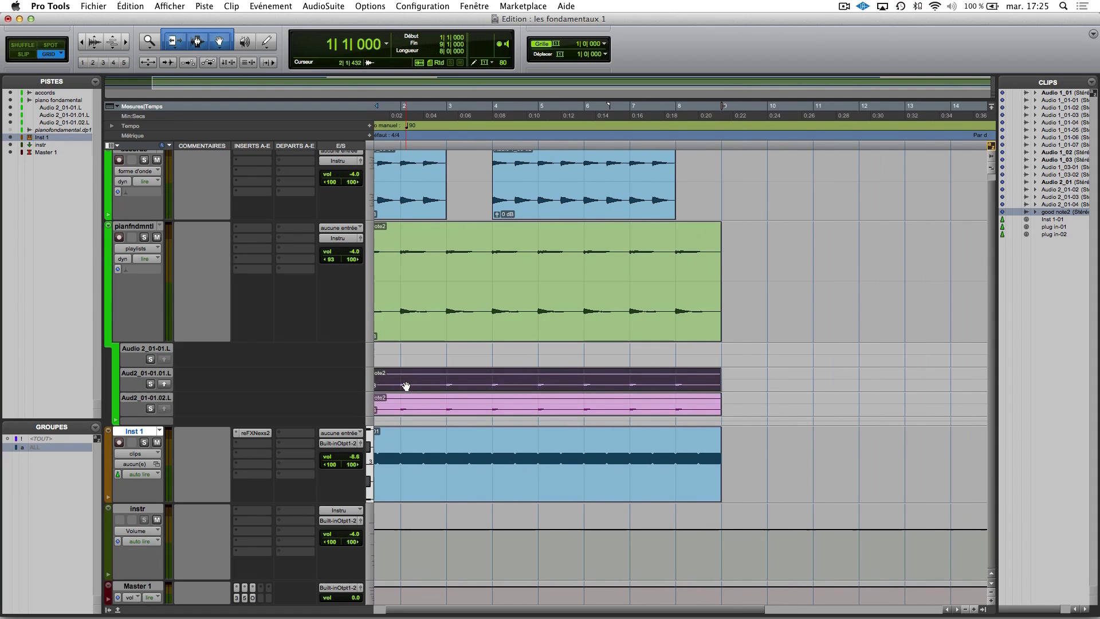
Step: Delete the clips from the Aud2_01-01.01.L and Aud2_01-01.02.L playlist lanes
left_click(407, 407)
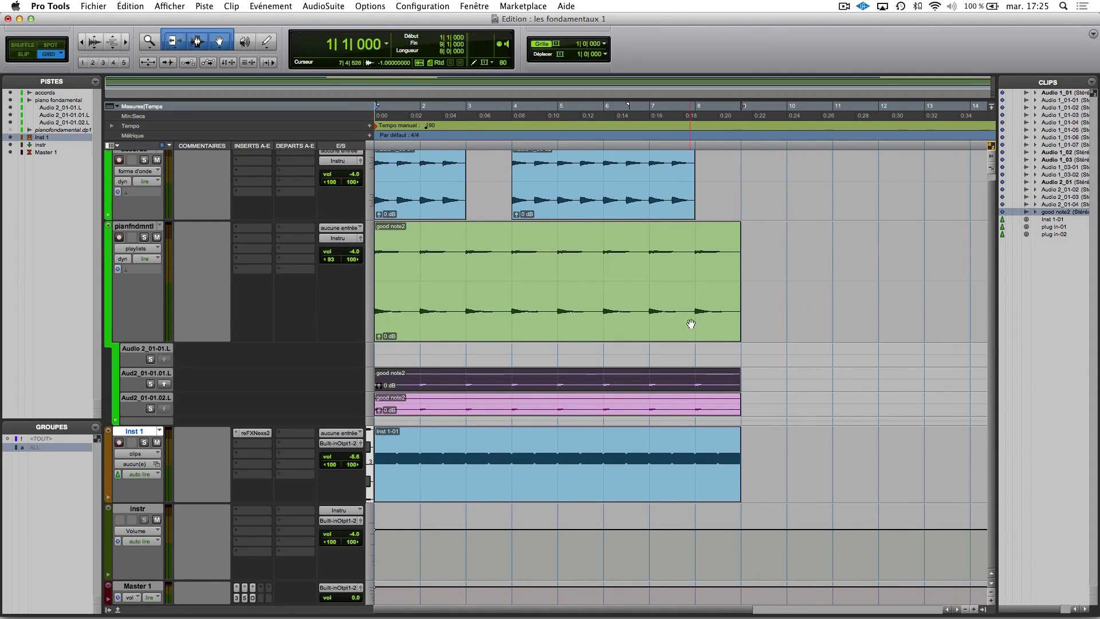
key("Delete")
left_click(409, 408)
key("Delete")
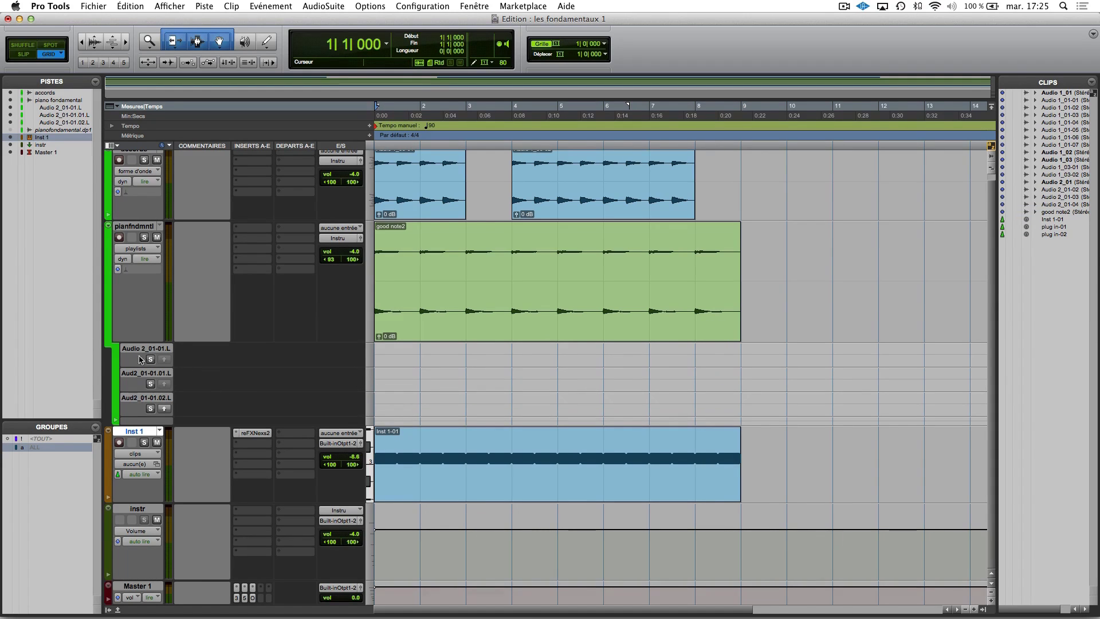
right_click(141, 398)
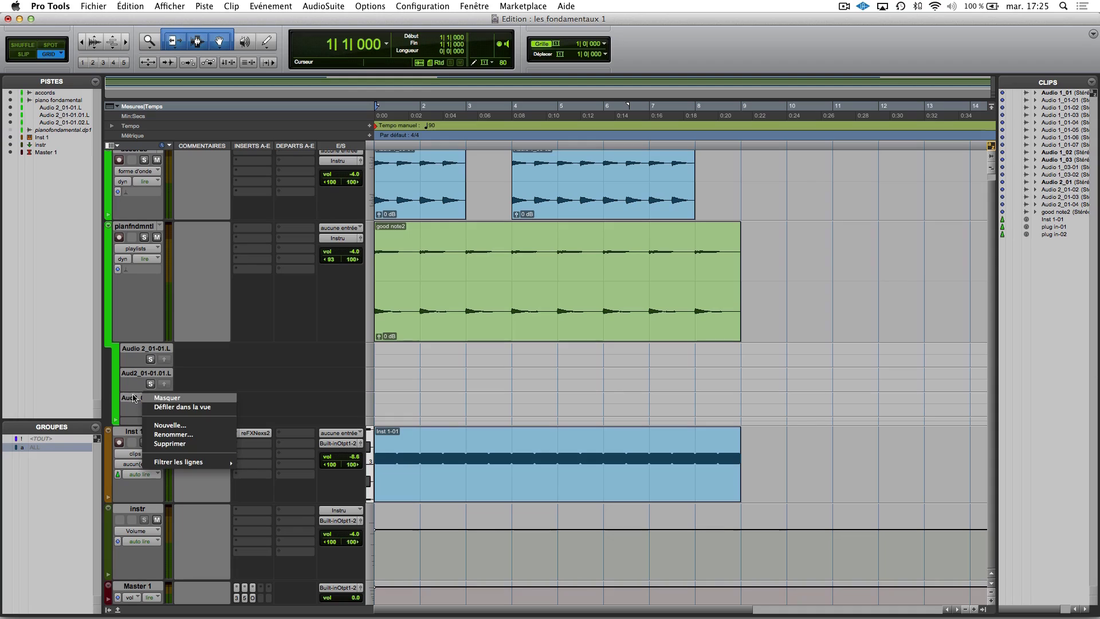
key("Escape")
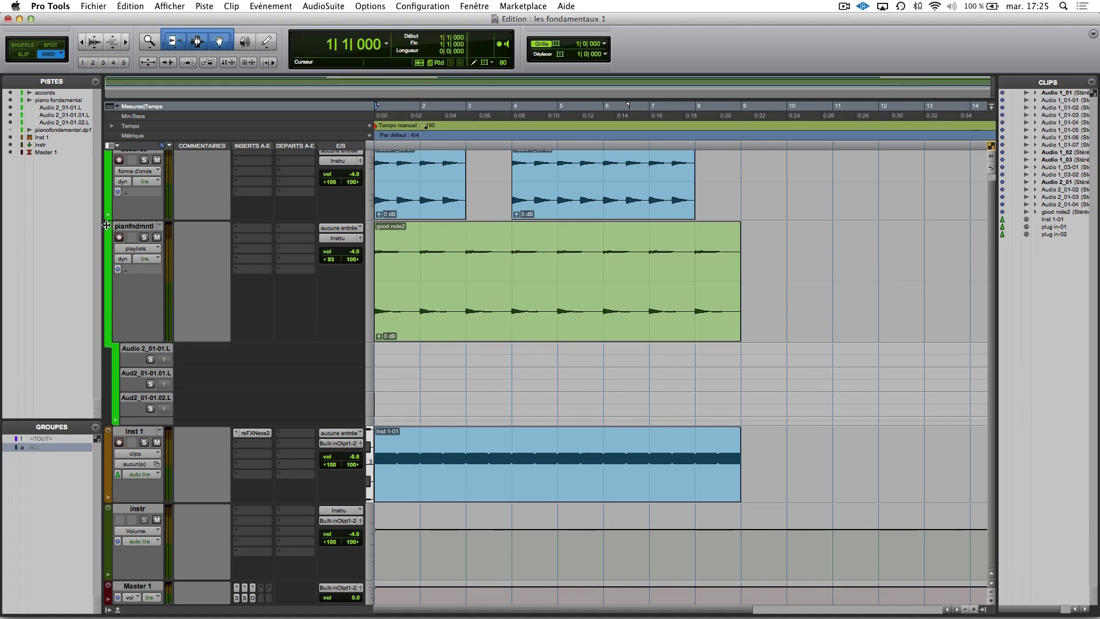
left_click(157, 230)
left_click(142, 228)
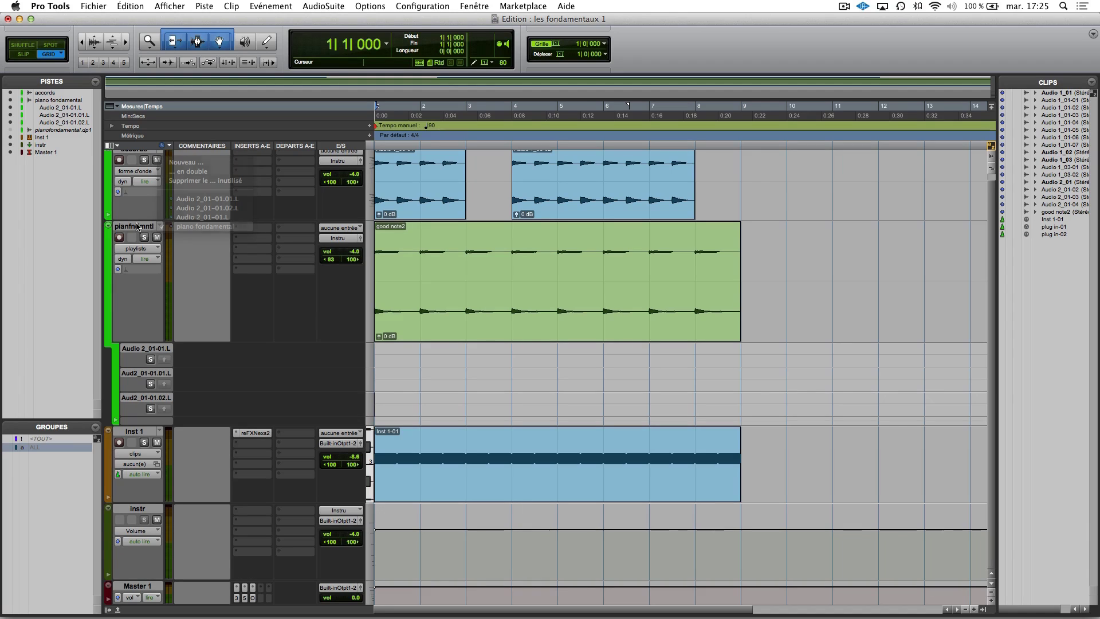
Step: Switch the piano fondamental track from the playlists view to forme d'onde and reduce the track's height
scroll(127, 252, "up", 1)
left_click(108, 234)
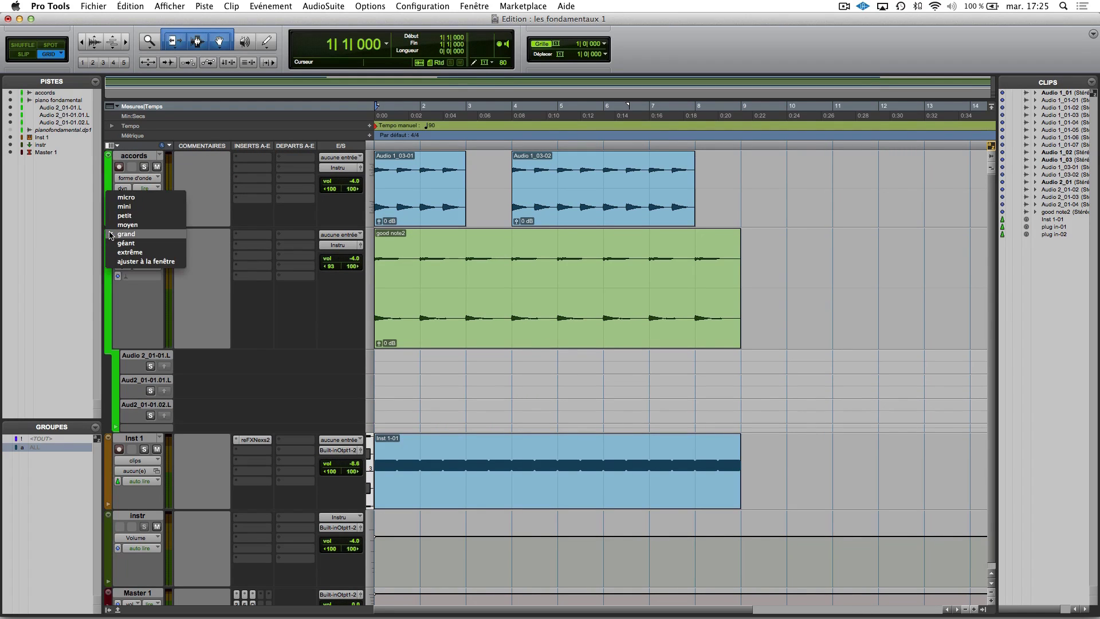
left_click(130, 249)
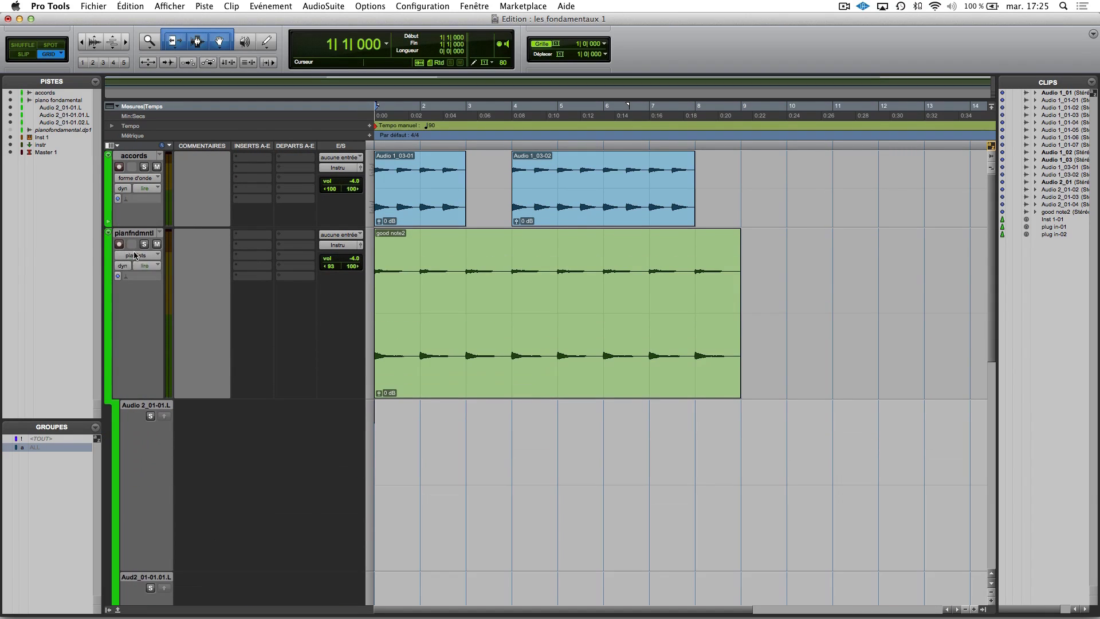
left_click(145, 255)
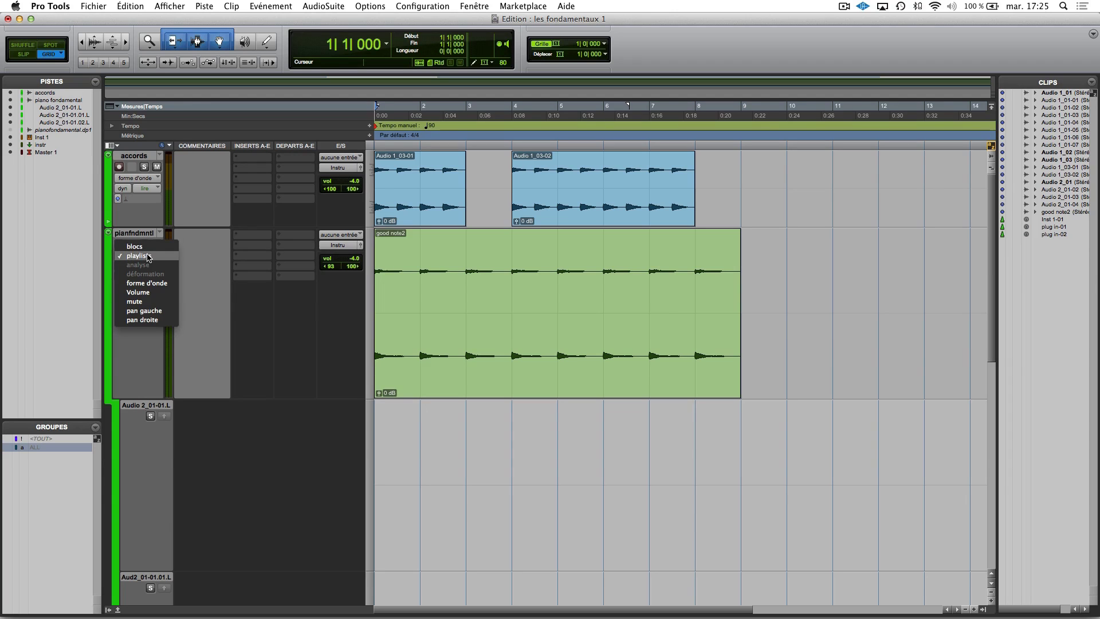
left_click(149, 284)
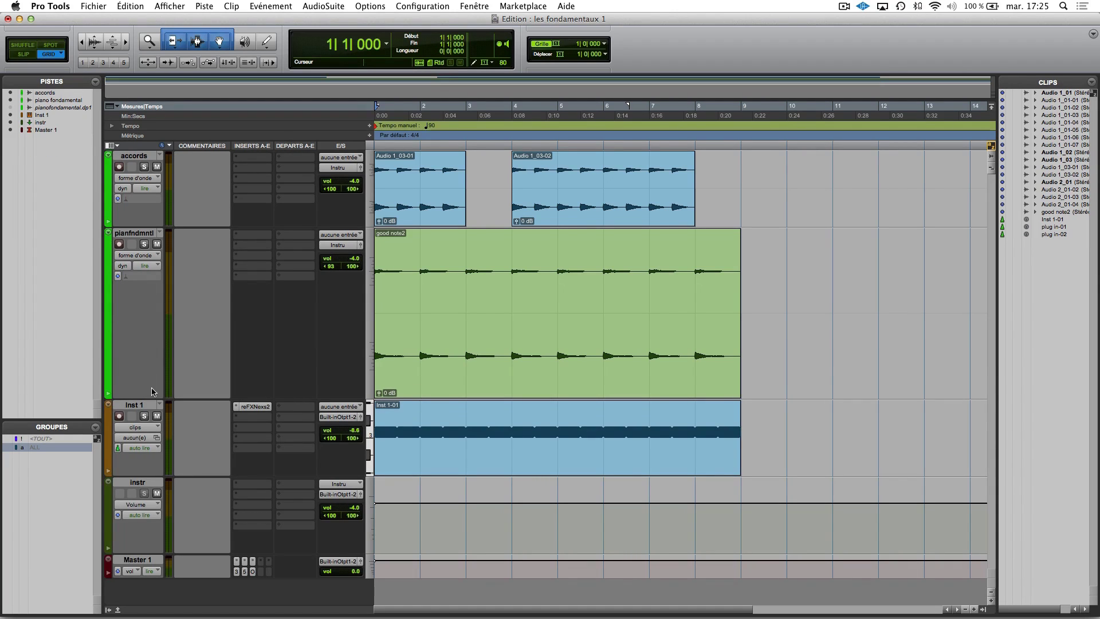
left_click_drag(144, 397, 153, 318)
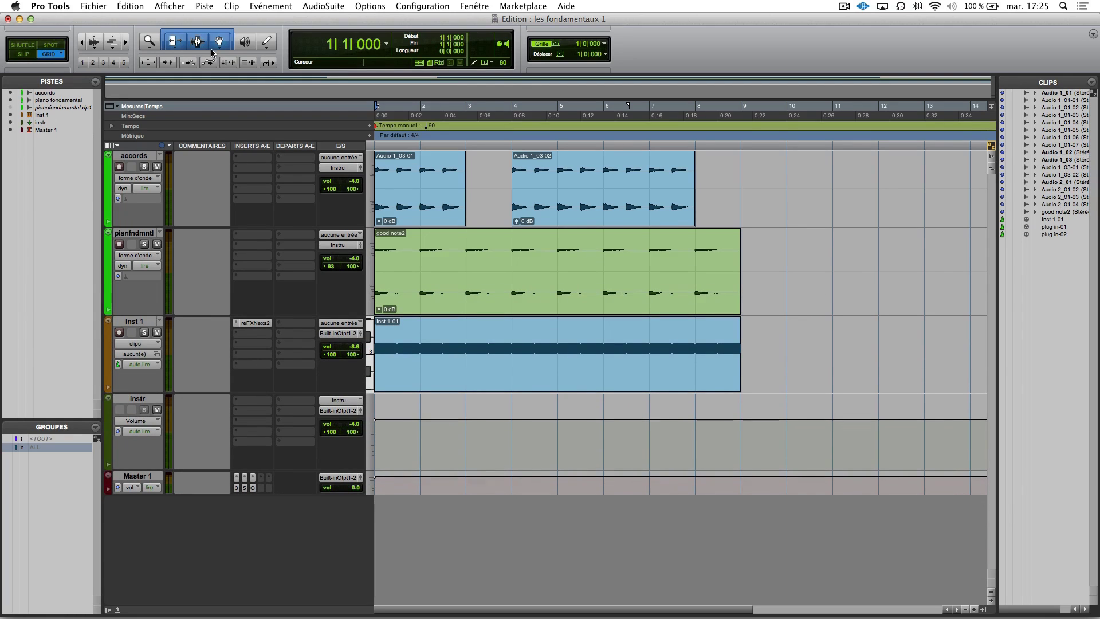
Step: Enlarge the instr track, try a volume breakpoint of about +3.5 dB near its start with the Pencil, and undo it
left_click(266, 43)
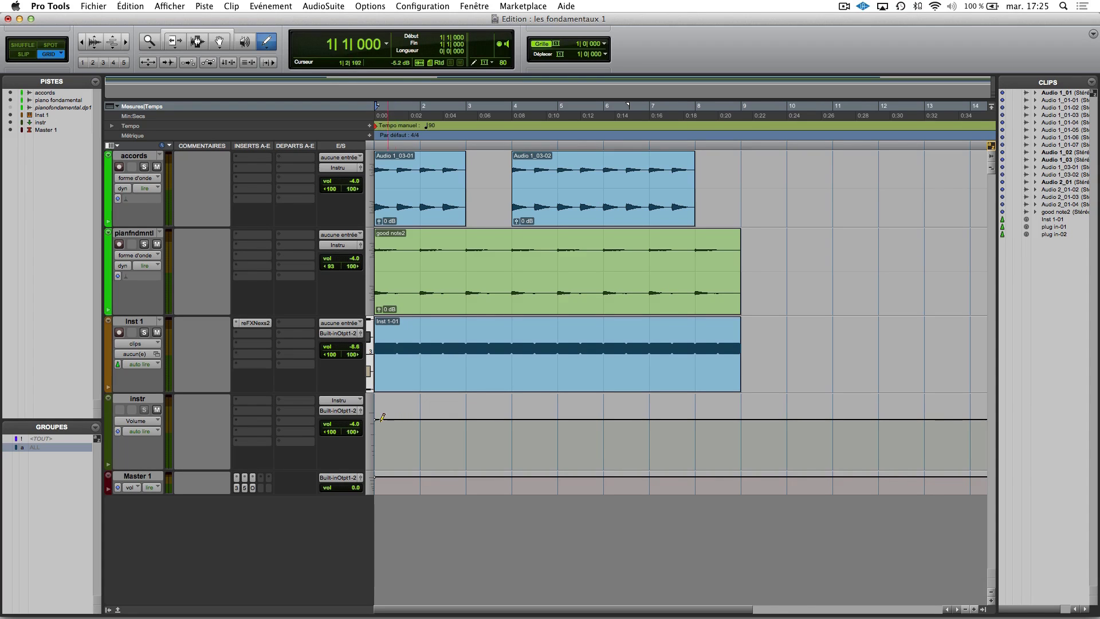
left_click(153, 421)
left_click(147, 422)
left_click_drag(140, 470, 138, 502)
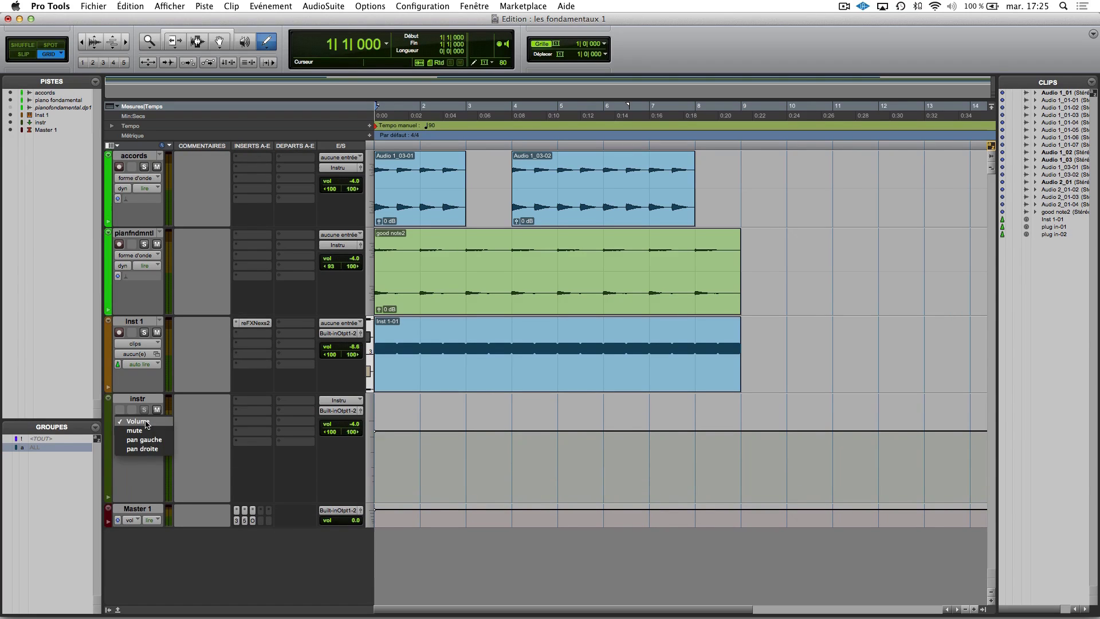
left_click(382, 411)
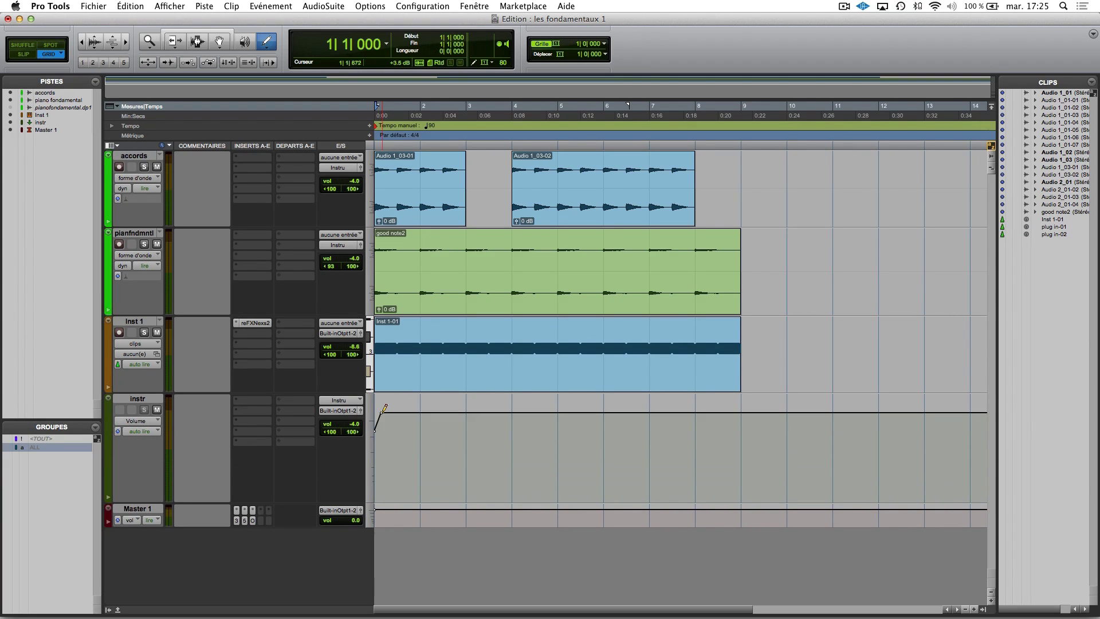
key("super+z")
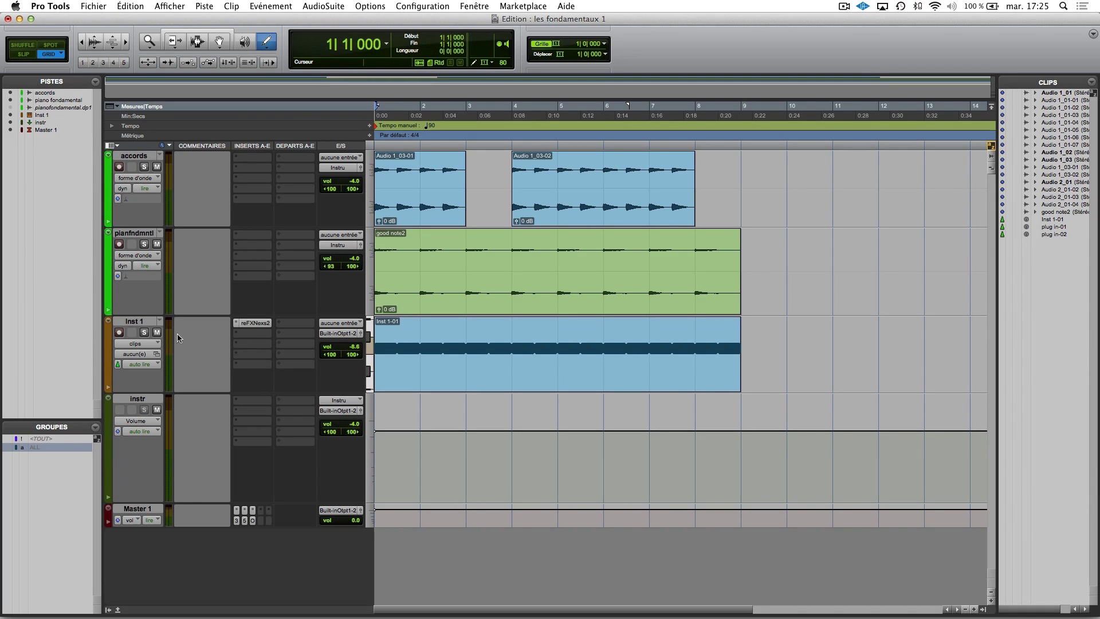
Step: Select the Inst 1 track and switch its view from clips to notes
left_click(145, 324)
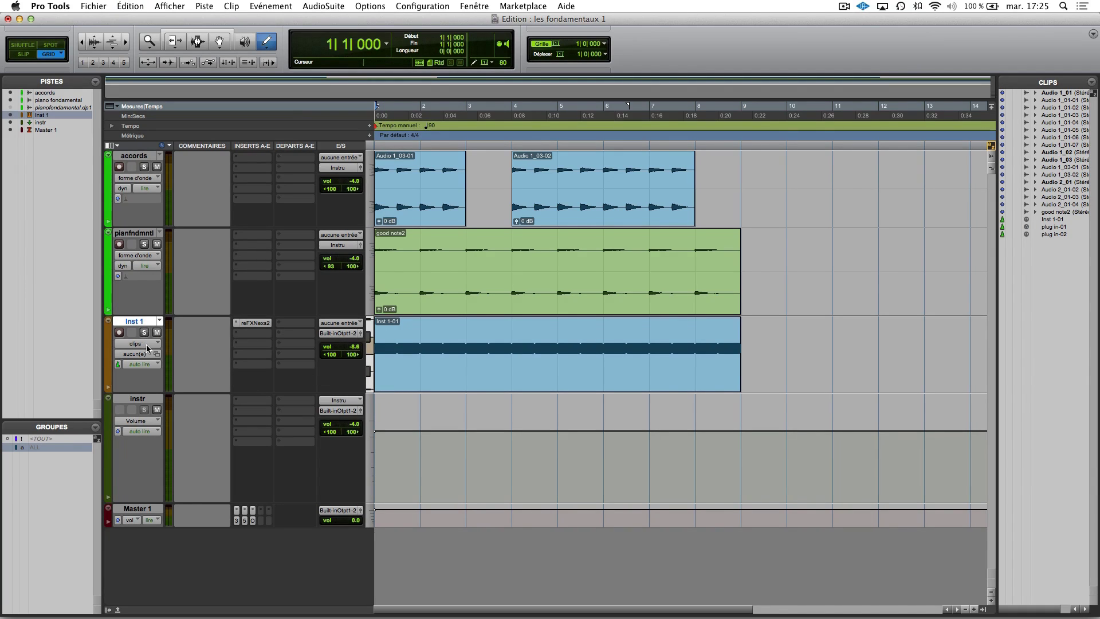
left_click(146, 345)
left_click(138, 353)
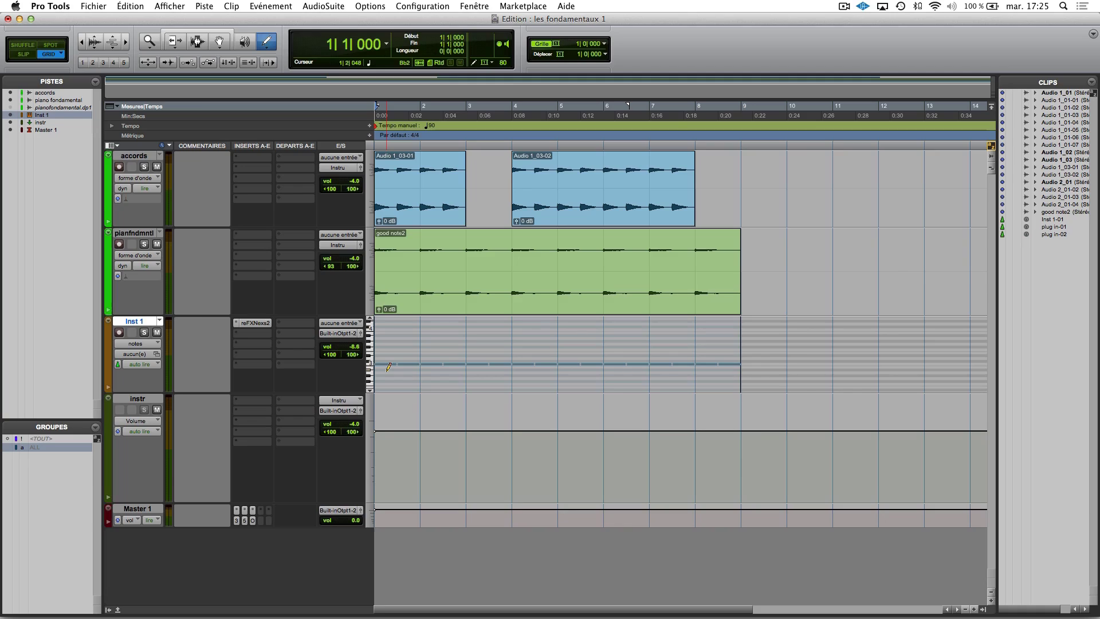
Step: Open the MIDI Editor for the Inst 1 track and enlarge its window
key("super+equal")
key("super+equal")
key("alt+equal")
key("alt+equal")
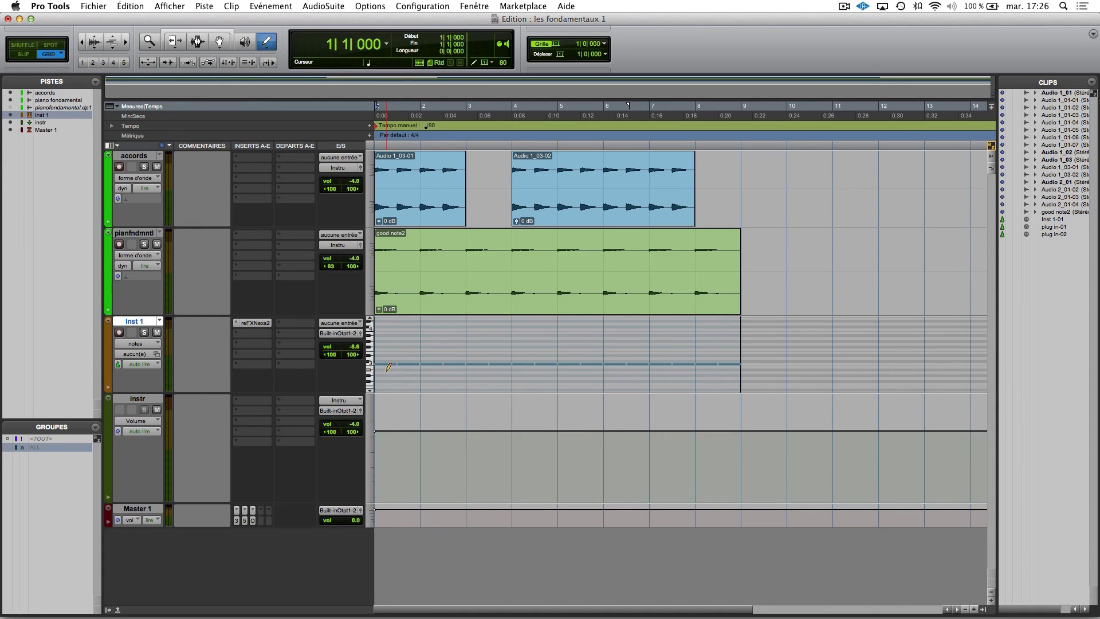
key("ctrl+equal")
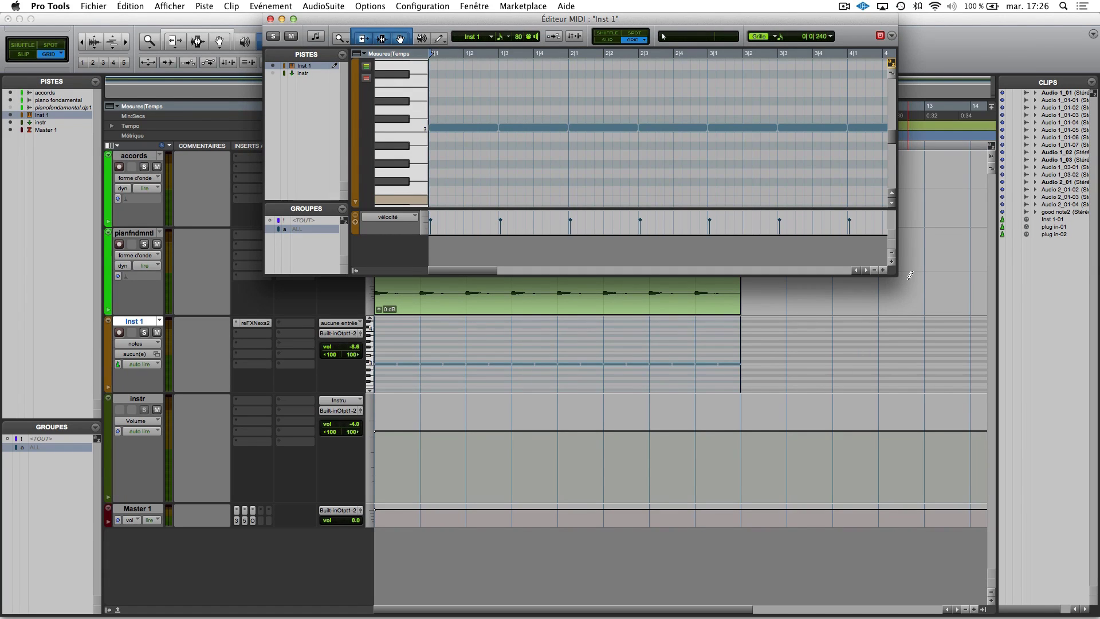
left_click_drag(895, 277, 1060, 513)
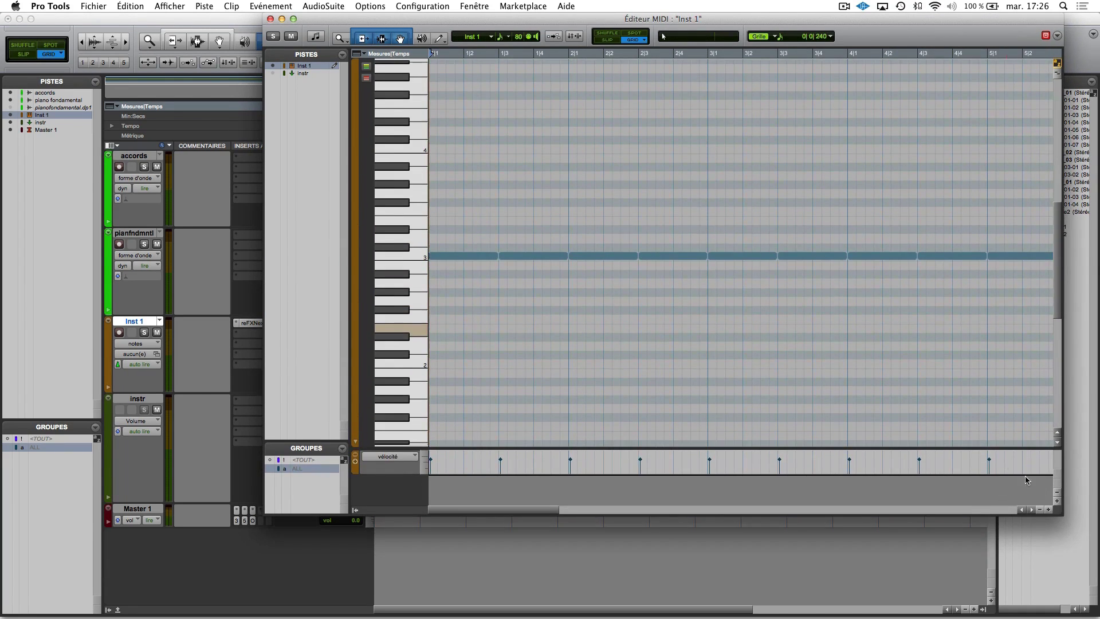
Step: With the Pencil tool in the MIDI Editor, select the first note and then the velocity stalk of the note at 2|1
left_click(439, 39)
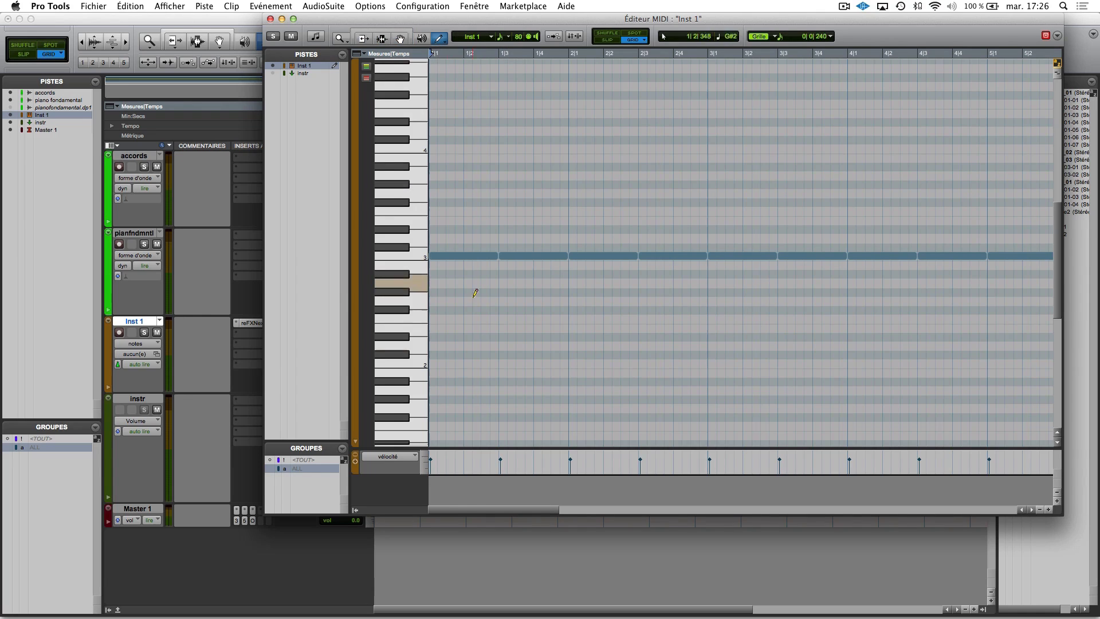
left_click(453, 258)
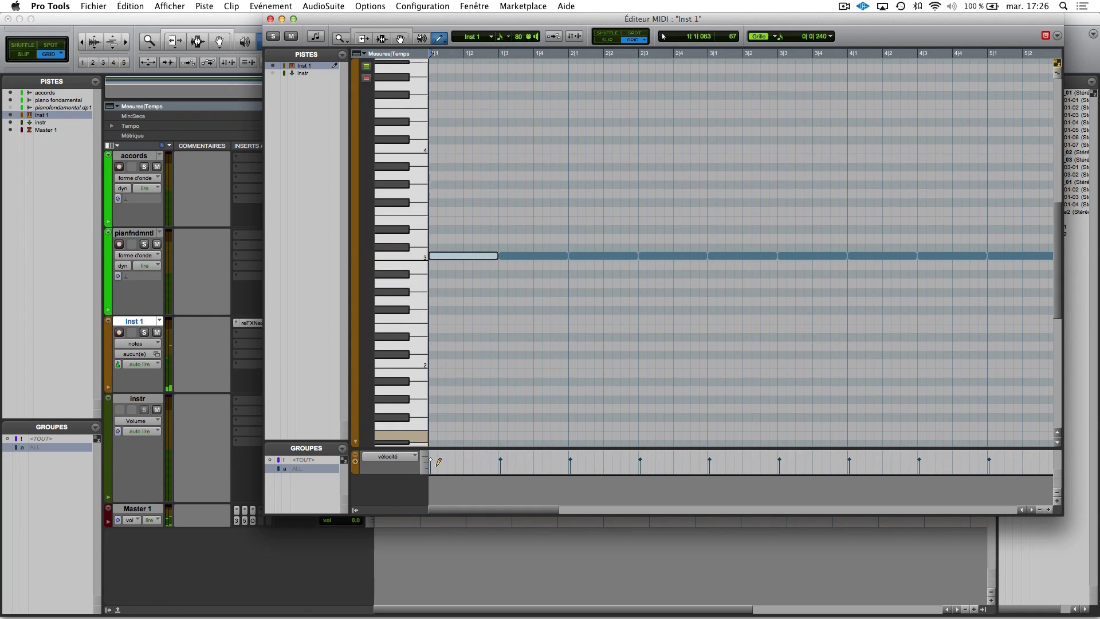
left_click(570, 459)
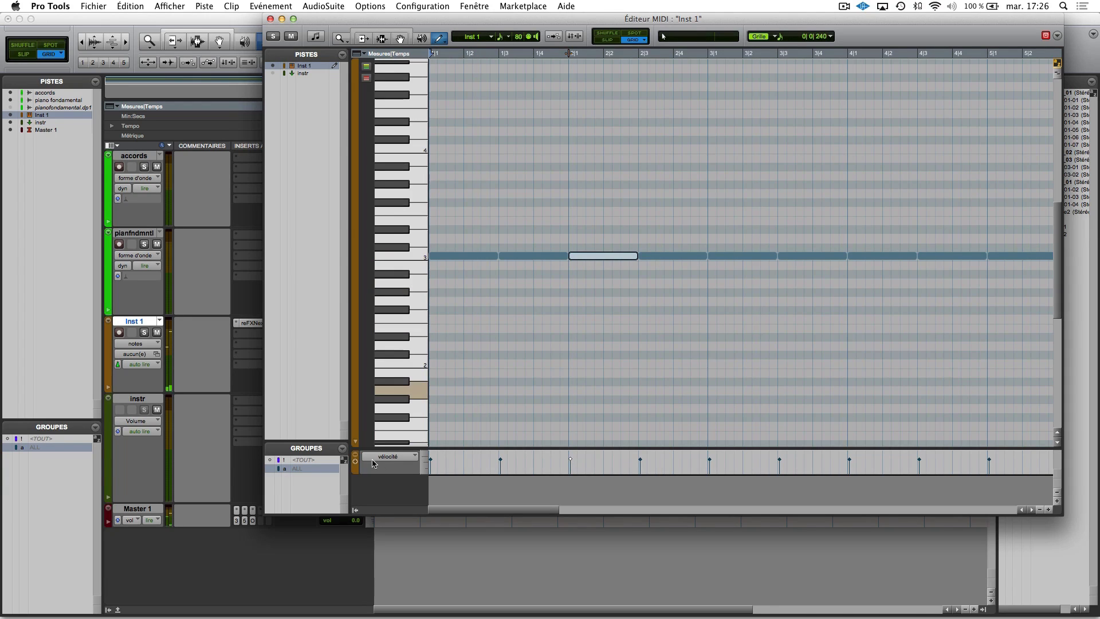
Step: Add a Vol. MIDI lane under the velocity lane and draw a freehand zigzag volume curve from 1|1 to about 2|2
left_click(356, 462)
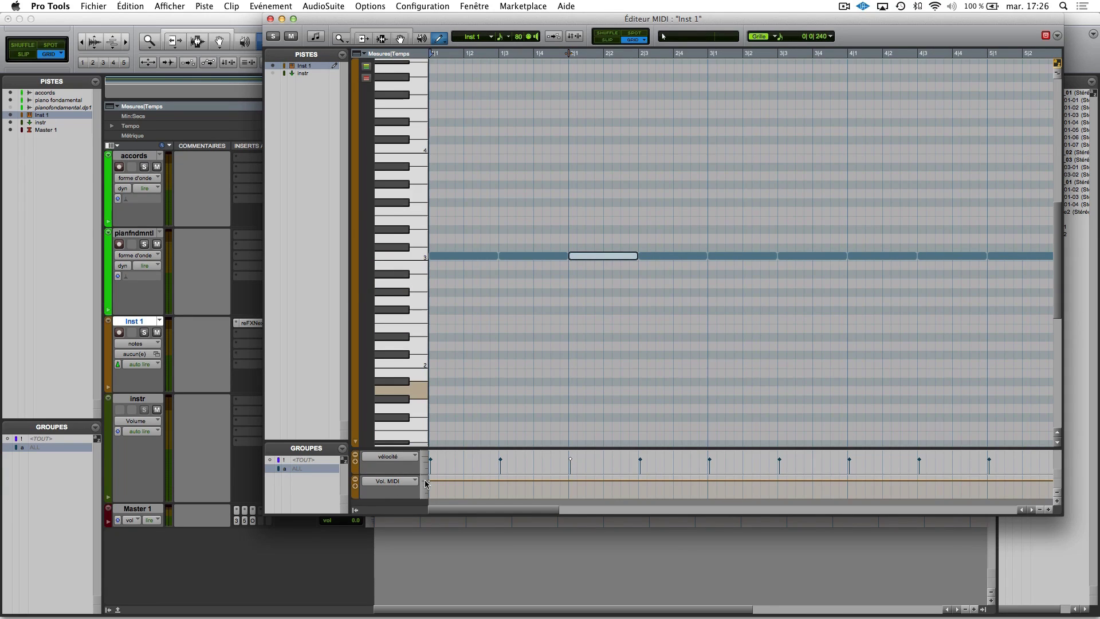
left_click(411, 482)
left_click(412, 482)
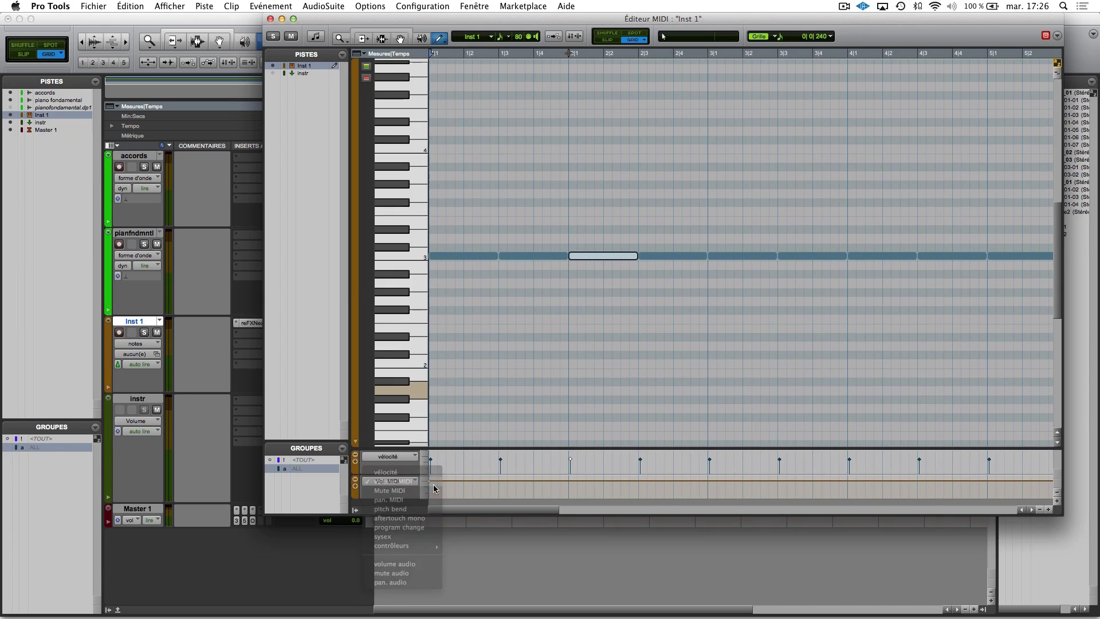
left_click_drag(468, 496, 536, 487)
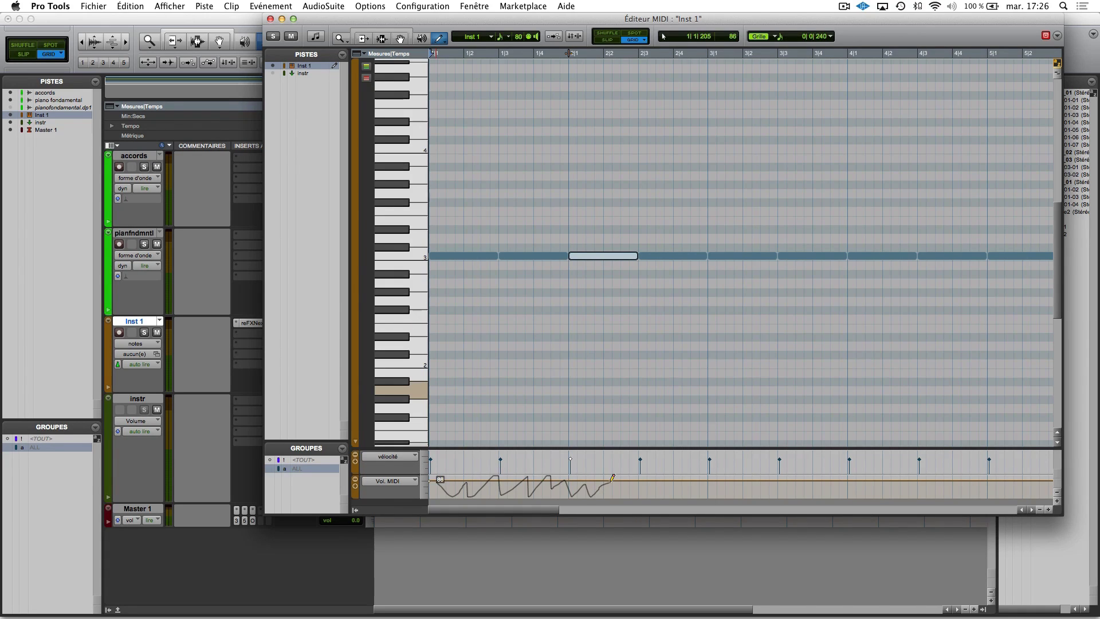
left_click_drag(611, 478, 612, 482)
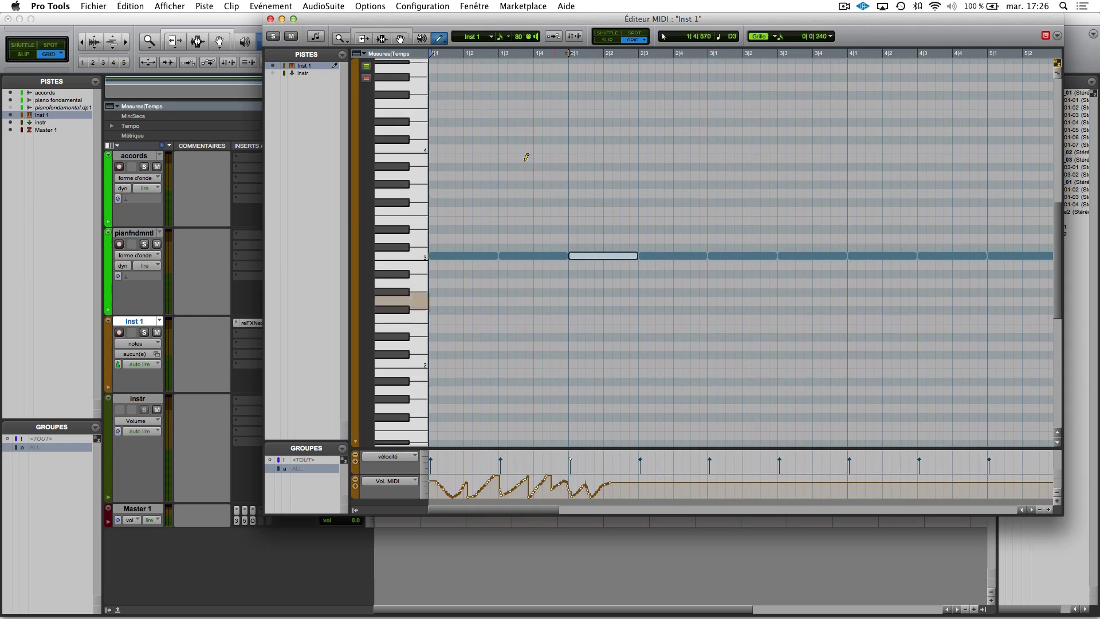
Step: Set the Pencil to Main levée and extend the freehand Vol. MIDI curve from about 2|2 to 2|4
left_click(442, 40)
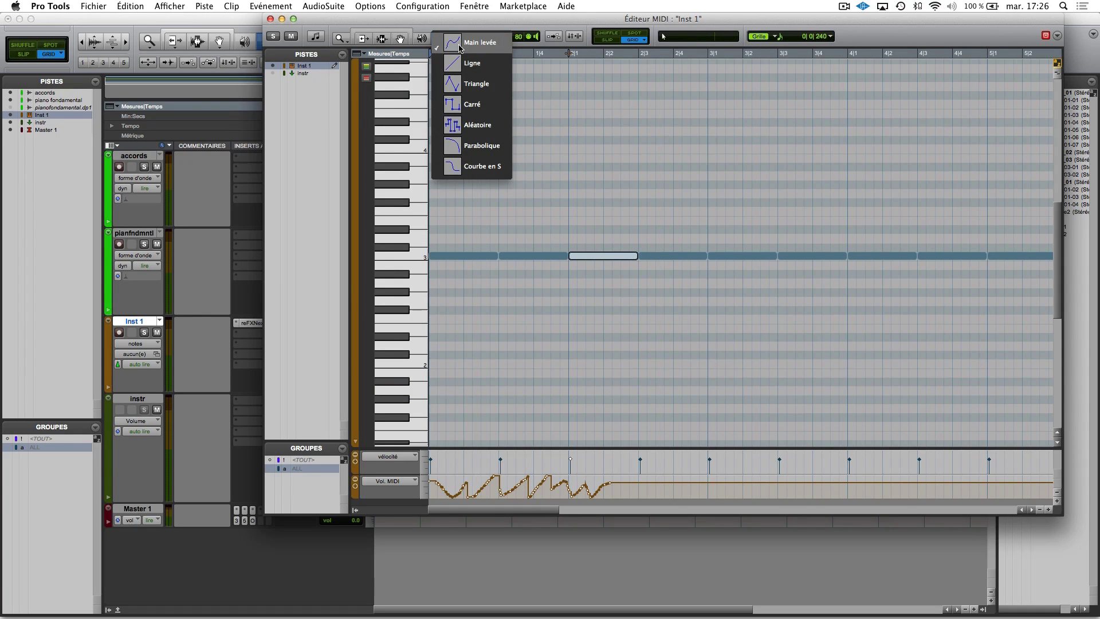
left_click(460, 45)
mouse_move(607, 490)
left_mouse_down()
mouse_move(626, 476)
mouse_move(648, 496)
mouse_move(679, 479)
left_mouse_up()
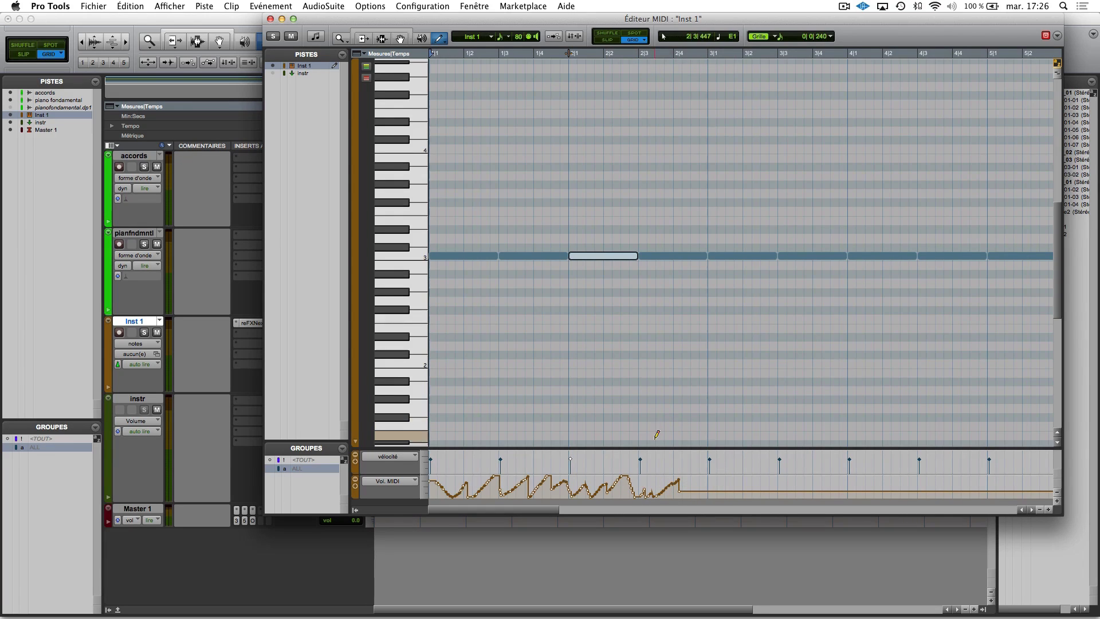
Step: Set the Pencil to Ligne and extend the Vol. MIDI curve from about 2|4 to 3|2
left_click(446, 44)
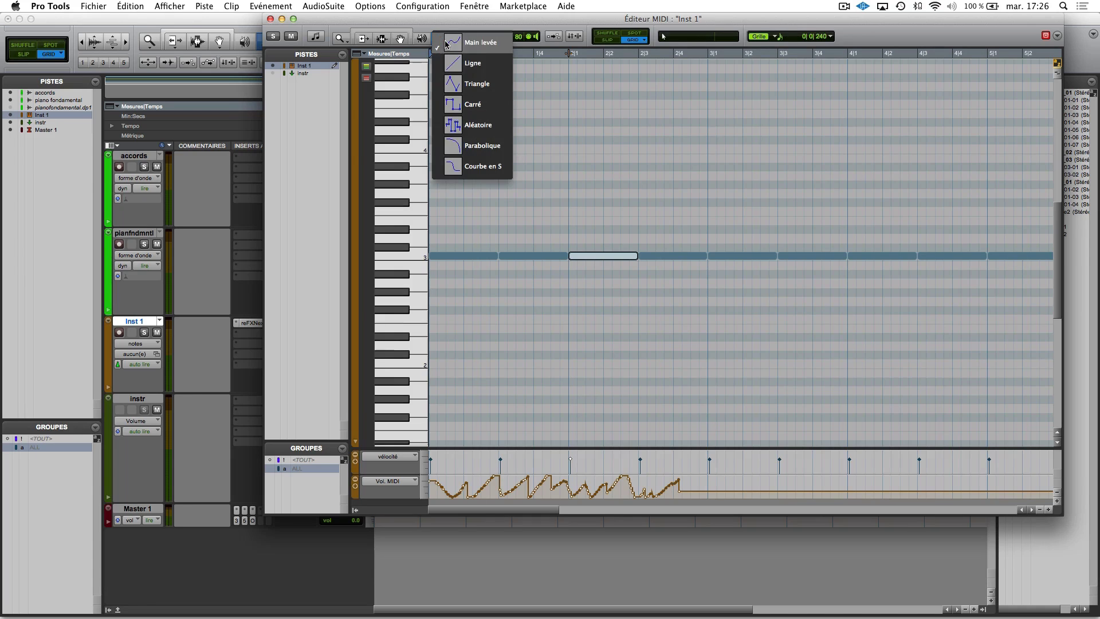
left_click(465, 64)
mouse_move(683, 492)
left_mouse_down()
mouse_move(717, 478)
mouse_move(746, 493)
mouse_move(796, 486)
mouse_move(739, 488)
left_mouse_up()
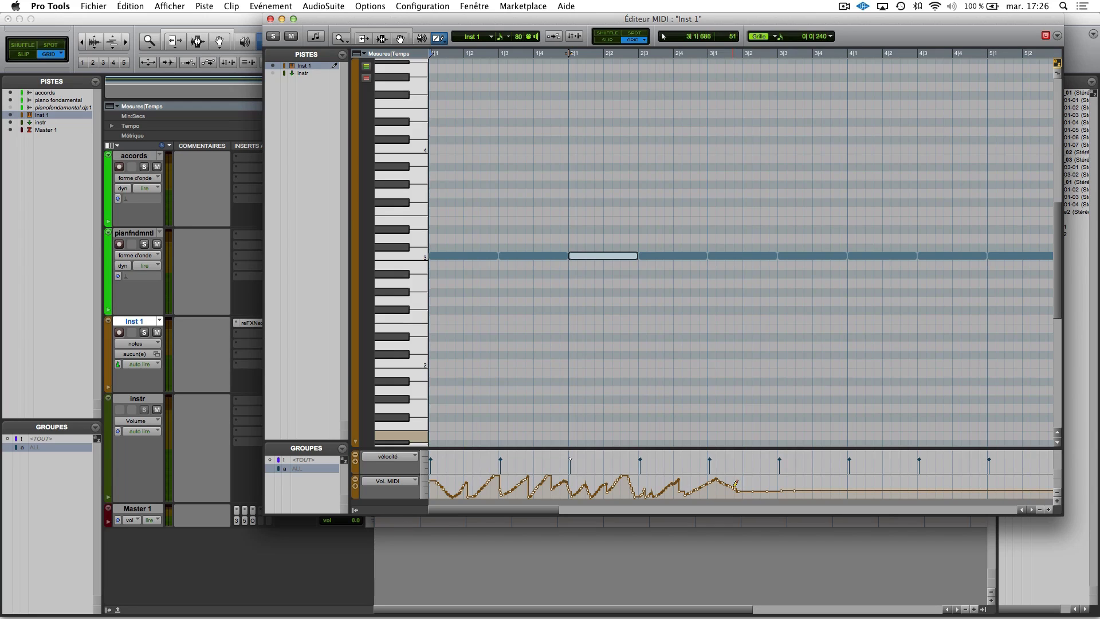
Step: Undo all the drawn Vol. MIDI curves and draw a single straight rising volume line from 1|1 to about 1|2
key("super+z")
key("super+z")
key("super+z")
key("super+z")
key("super+z")
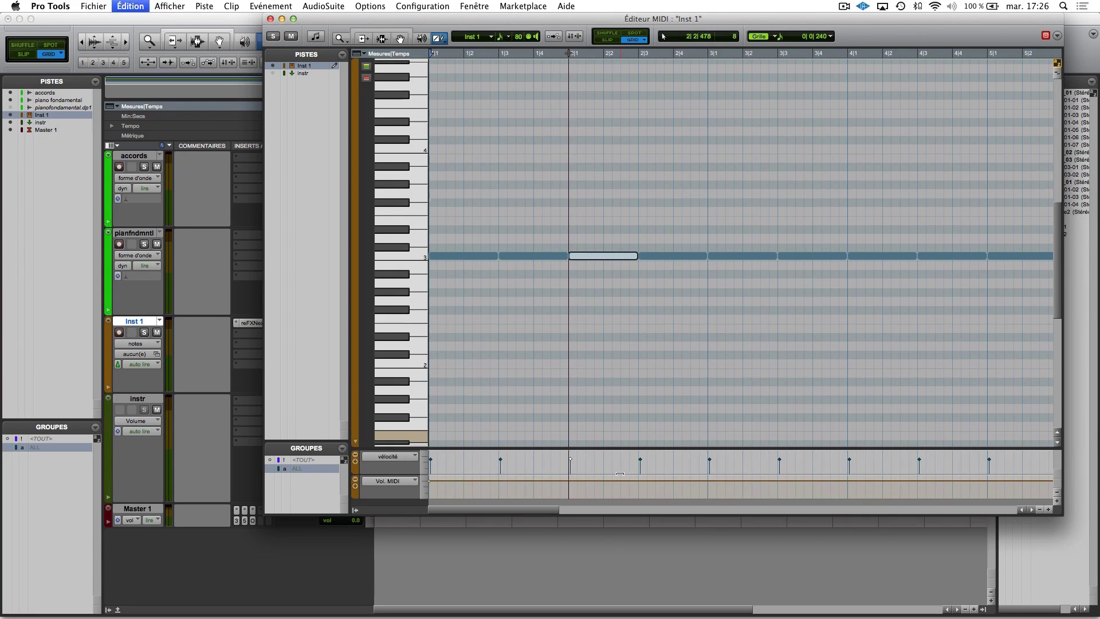
left_click_drag(434, 492, 471, 486)
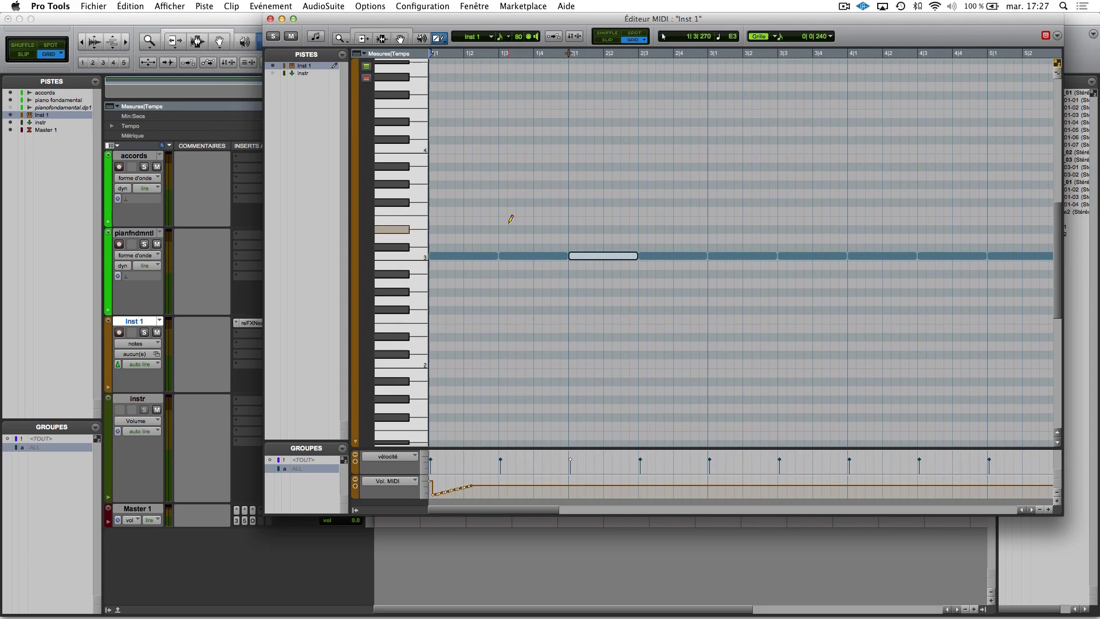
Step: With the Ligne Pencil, draw a row of short repeated F3 notes from about 1|2 to 2|4
mouse_move(493, 217)
left_mouse_down()
mouse_move(693, 211)
mouse_move(677, 228)
left_mouse_up()
key("space")
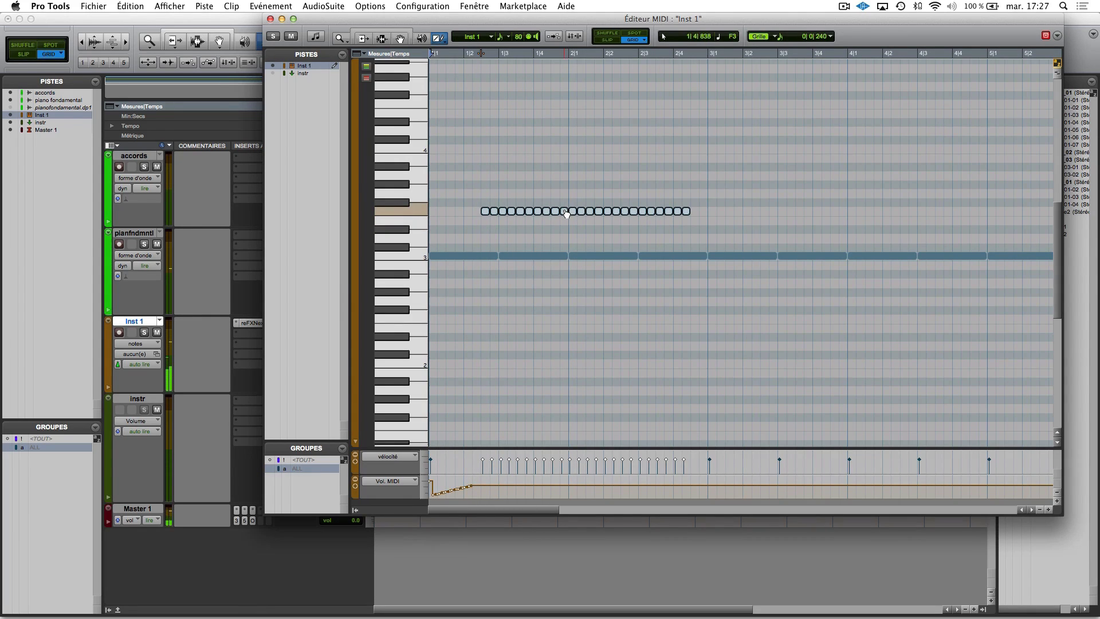
left_click(567, 212)
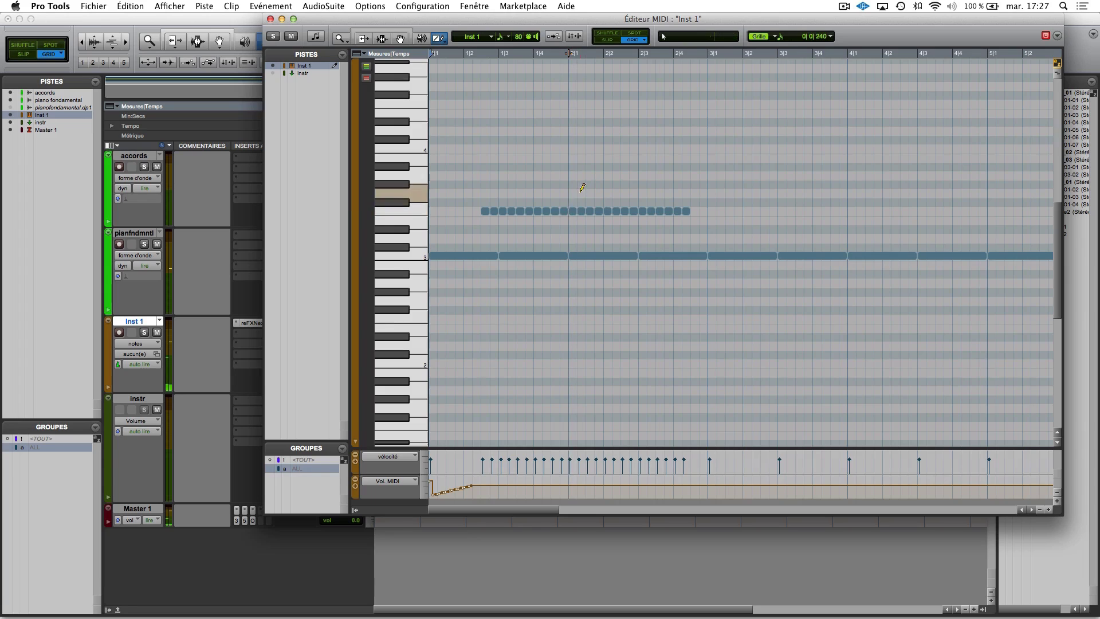
Step: Delete the two neighbouring F3 notes around 2|1 with the Pencil tool and play back the row briefly
left_click(564, 211)
left_click(565, 212, "alt")
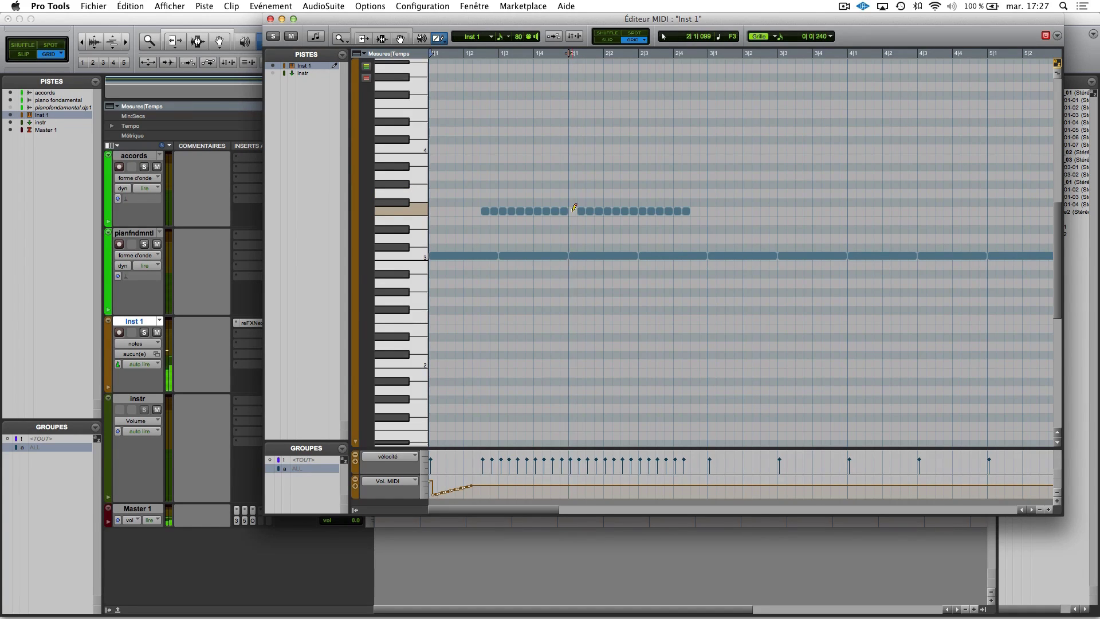
left_click(565, 211, "alt")
key("space")
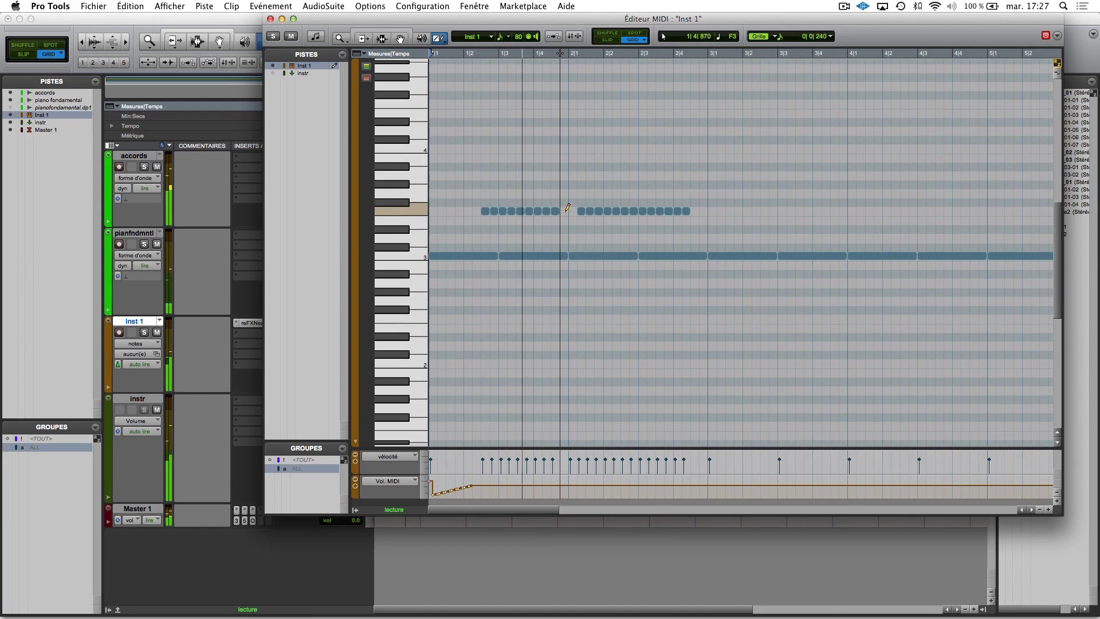
key("space")
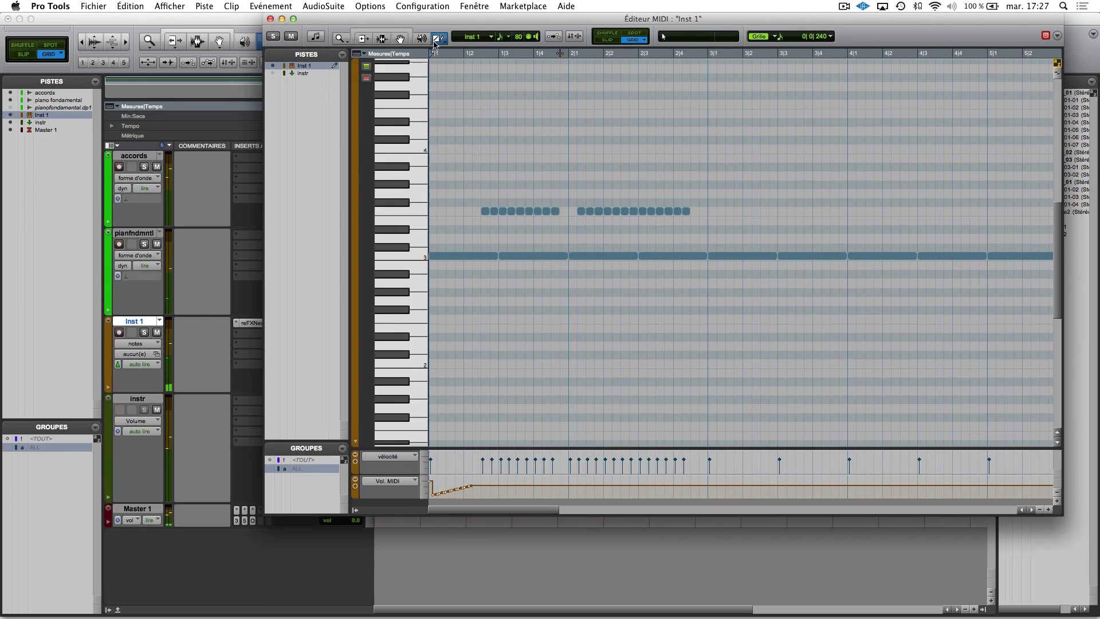
Step: Set the Pencil to Triangle and draw a row of notes above the F3 row and a Vol. MIDI triangle wave from about 1|2 to 1|4
left_click_drag(442, 42, 454, 84)
left_click_drag(473, 176, 605, 175)
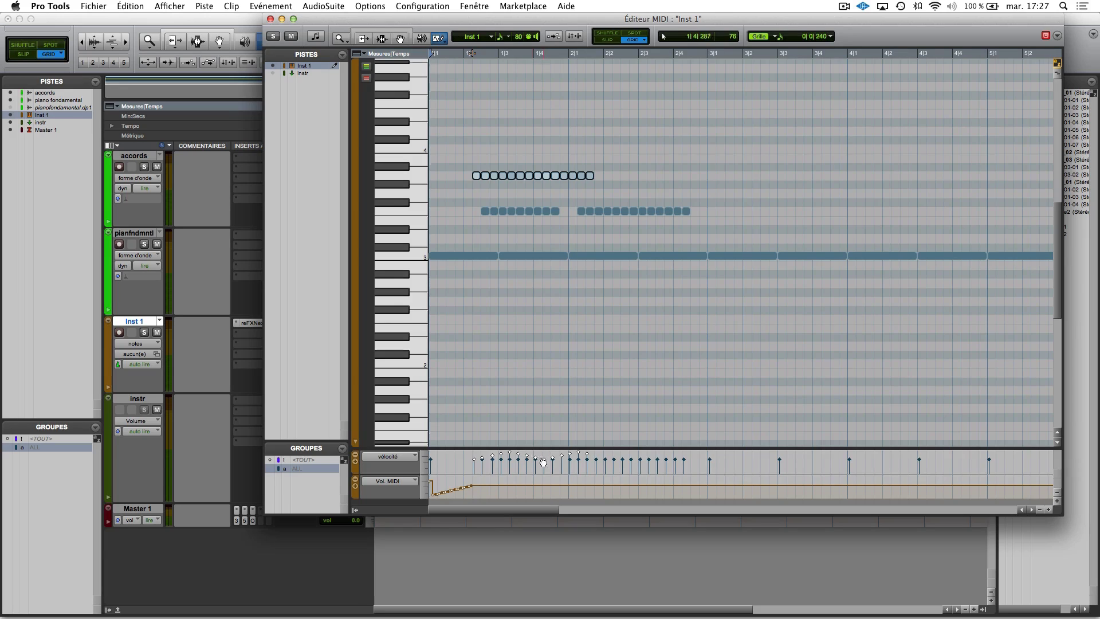
left_click_drag(486, 484, 555, 480)
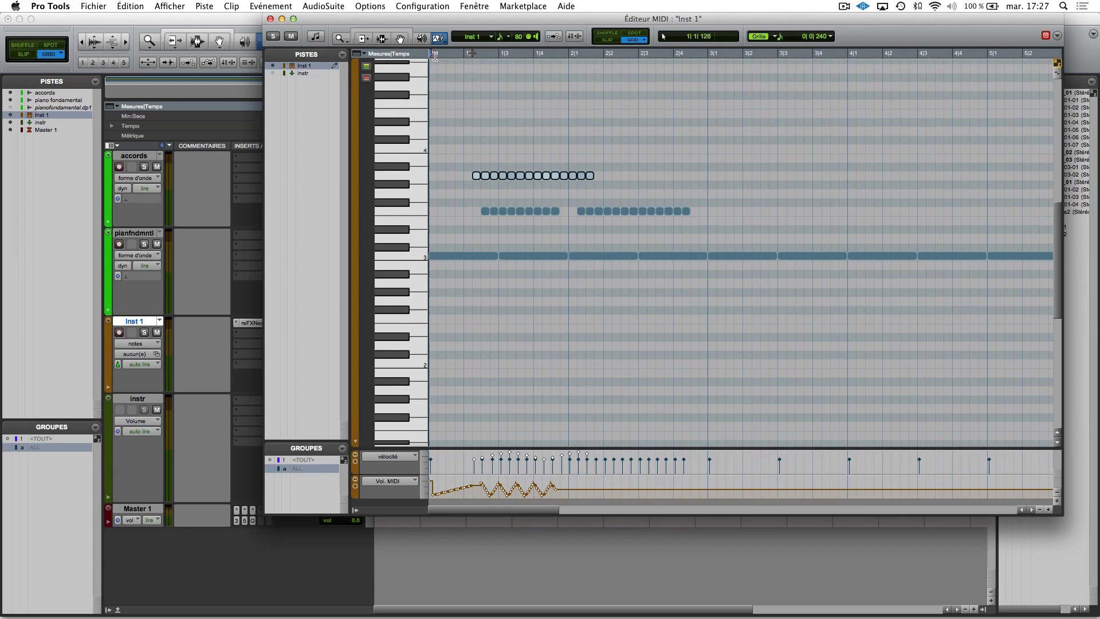
Step: Set the Pencil to Carré and draw D2 notes from 3|1 to about 3|2 and a square Vol. MIDI curve from about 2|4 to 3|4
left_click(445, 44)
left_click(467, 102)
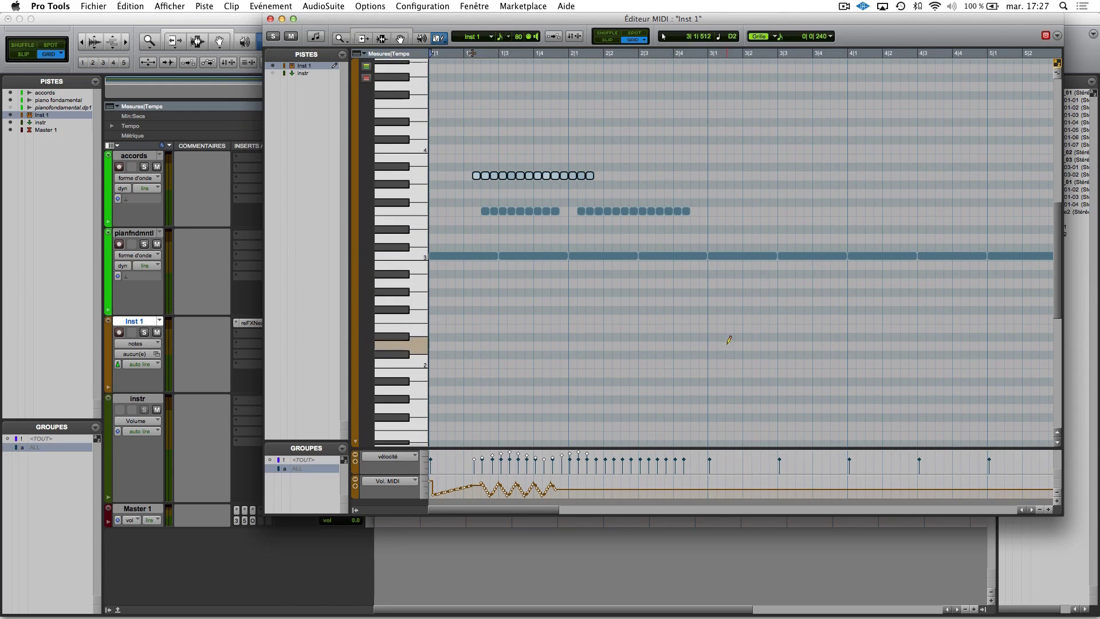
left_click_drag(718, 341, 766, 338)
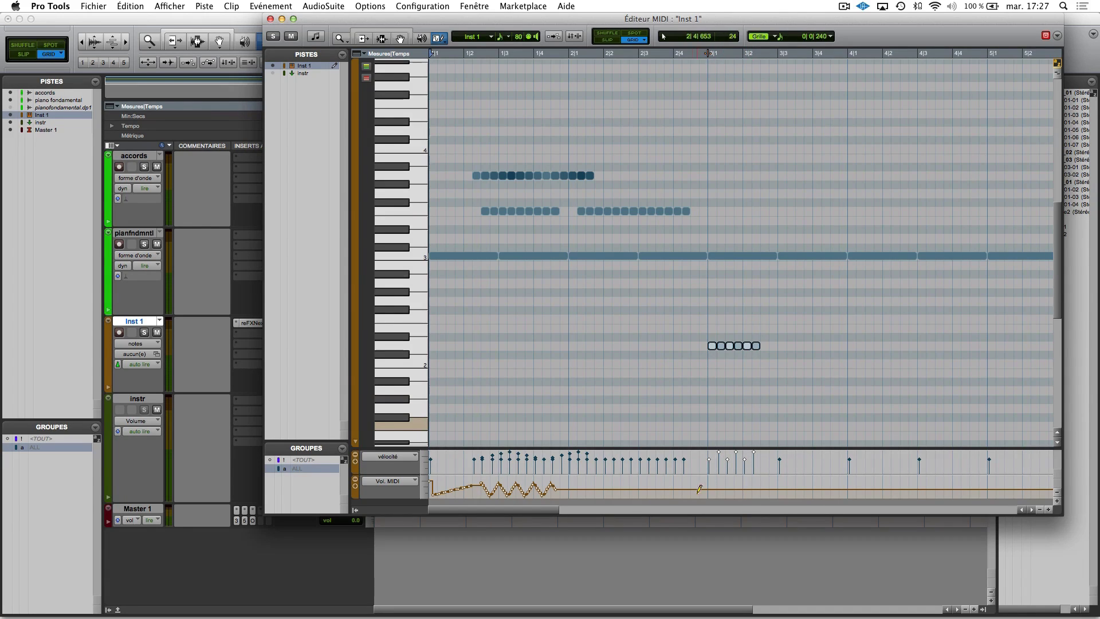
mouse_move(696, 481)
left_mouse_down()
mouse_move(755, 475)
mouse_move(821, 487)
left_mouse_up()
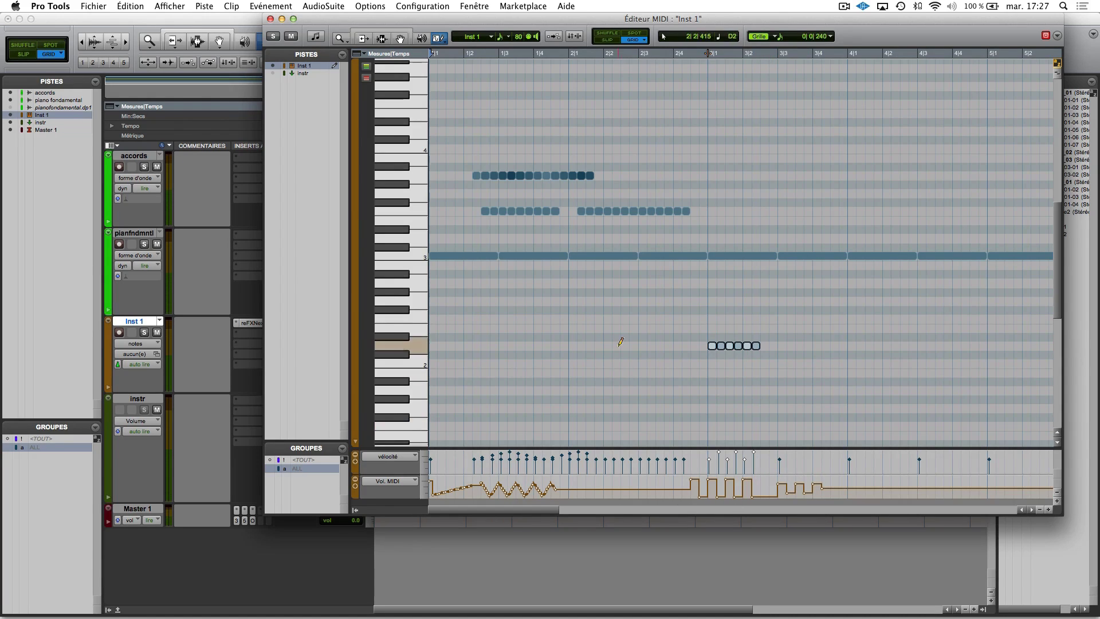
Step: Set the Pencil to Aléatoire, draw a row of notes below C2 from about 3|3 to 4|1, and reopen the Pencil shape choices
left_click_drag(440, 43, 479, 130)
left_click_drag(796, 390, 860, 390)
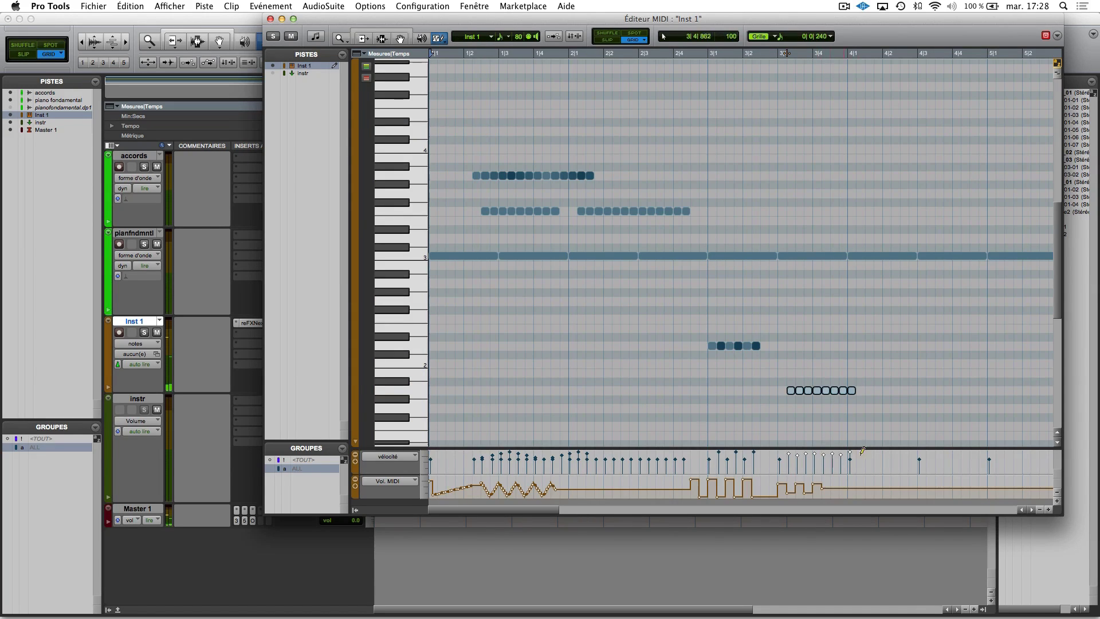
left_click(445, 45)
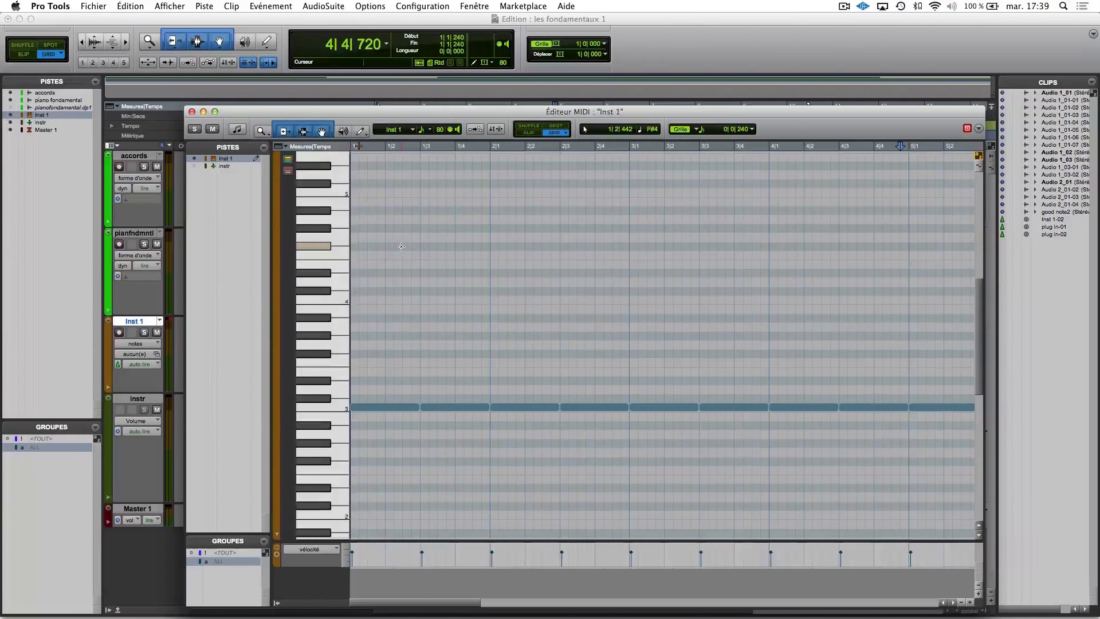
Step: Draw an E4 note from 1|1 to 1|3|480 in the MIDI Editor and copy it down to C4 and E3
left_click(356, 264)
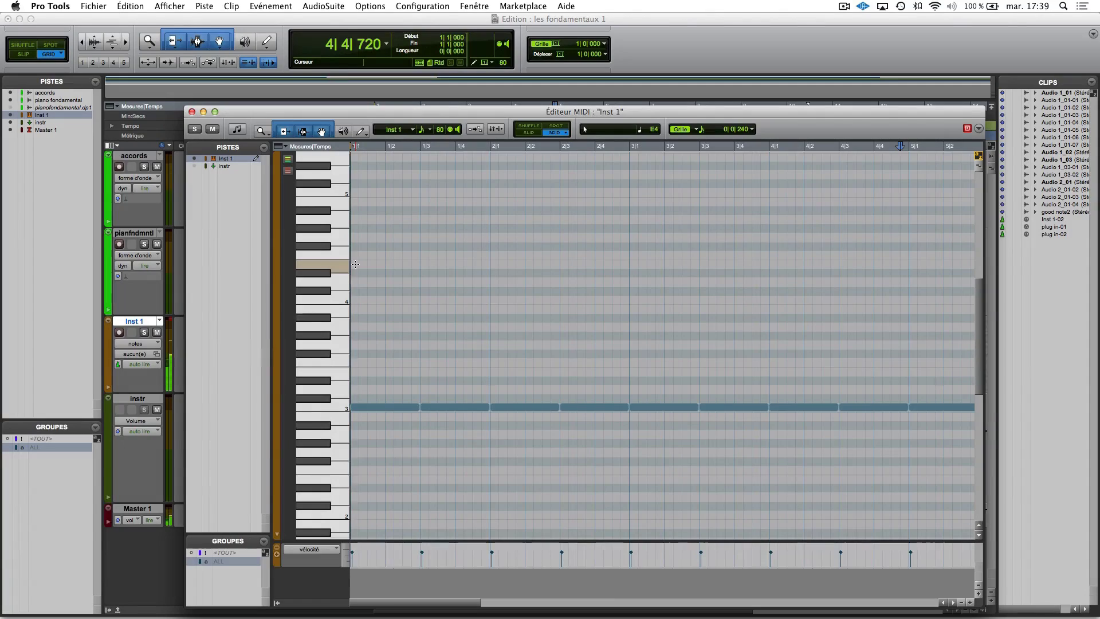
left_click_drag(355, 264, 437, 262)
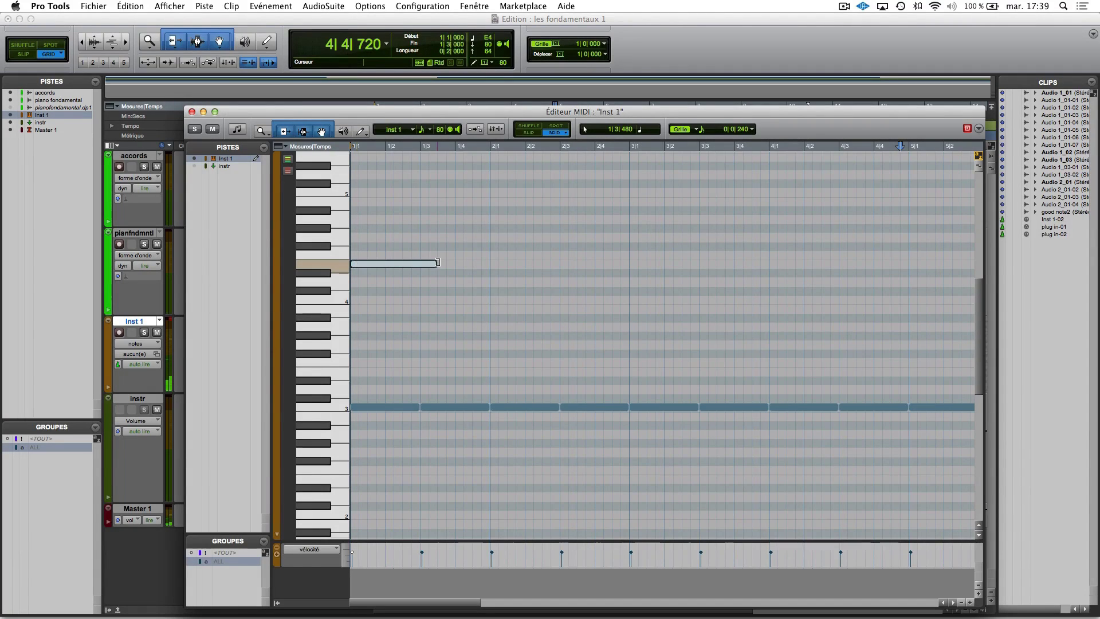
left_click_drag(422, 267, 413, 378)
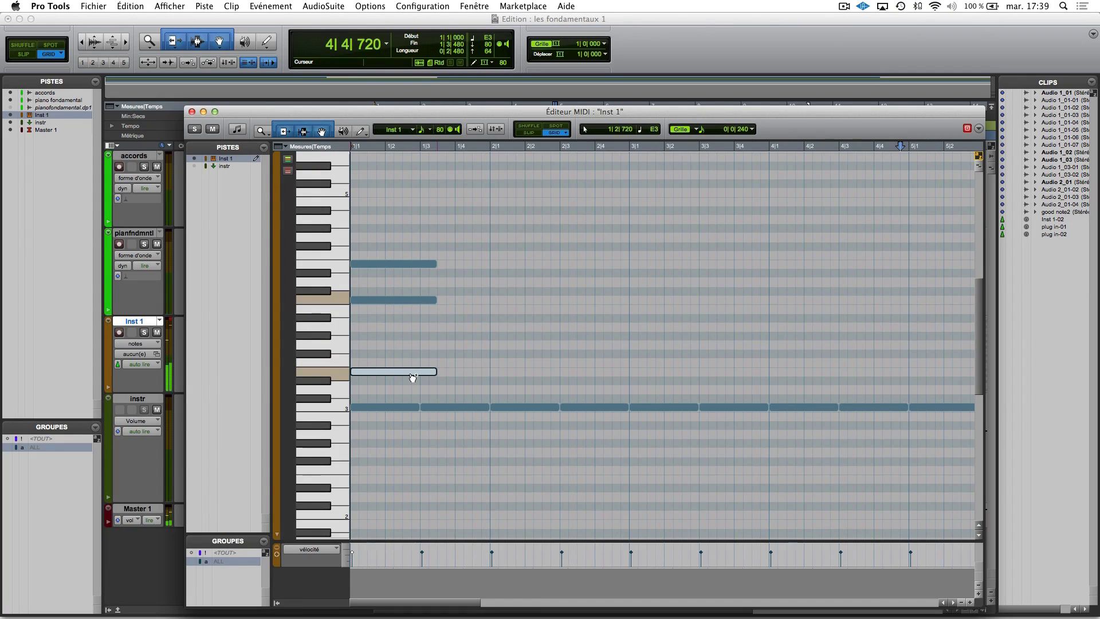
Step: Move the C4 note at 1|1 down to G3 and delete the E4 note above it
left_click(398, 299)
left_click_drag(398, 299, 393, 349)
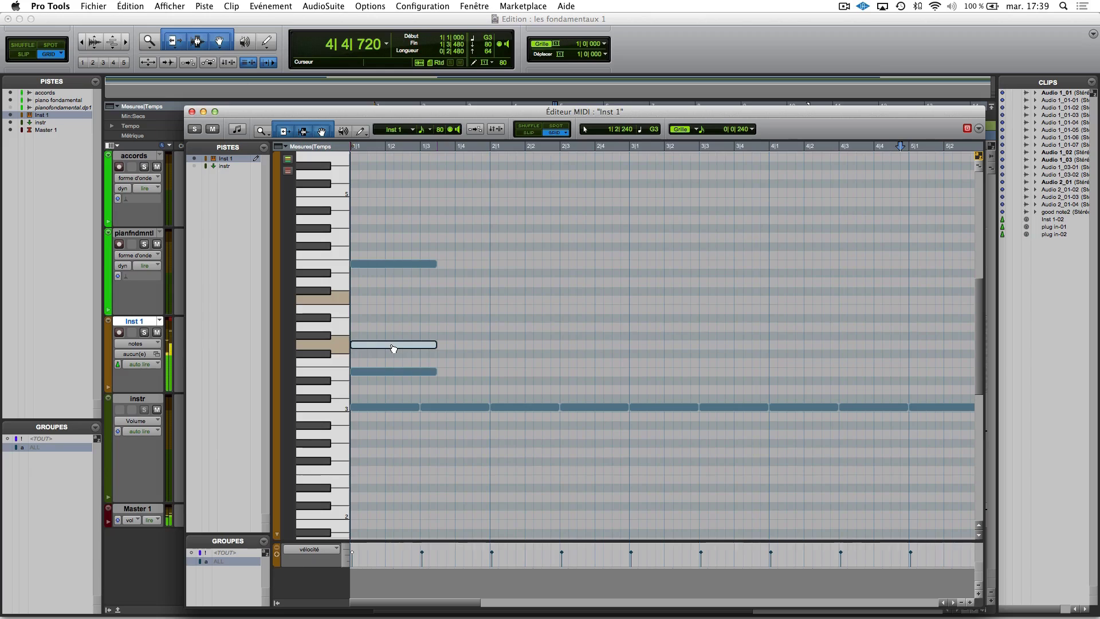
left_click(409, 266)
key("Delete")
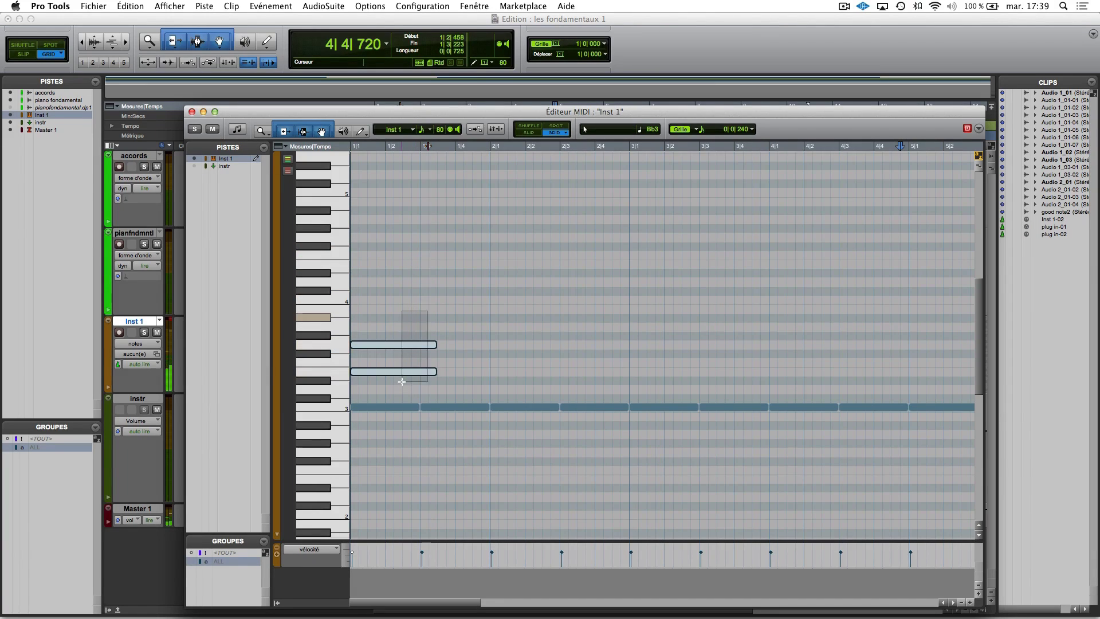
Step: Select the C3, E3 and G3 notes at 1|1 and copy the chord to 2|1, transposed up 12 semitones
left_click(385, 318)
left_click_drag(385, 318, 358, 411)
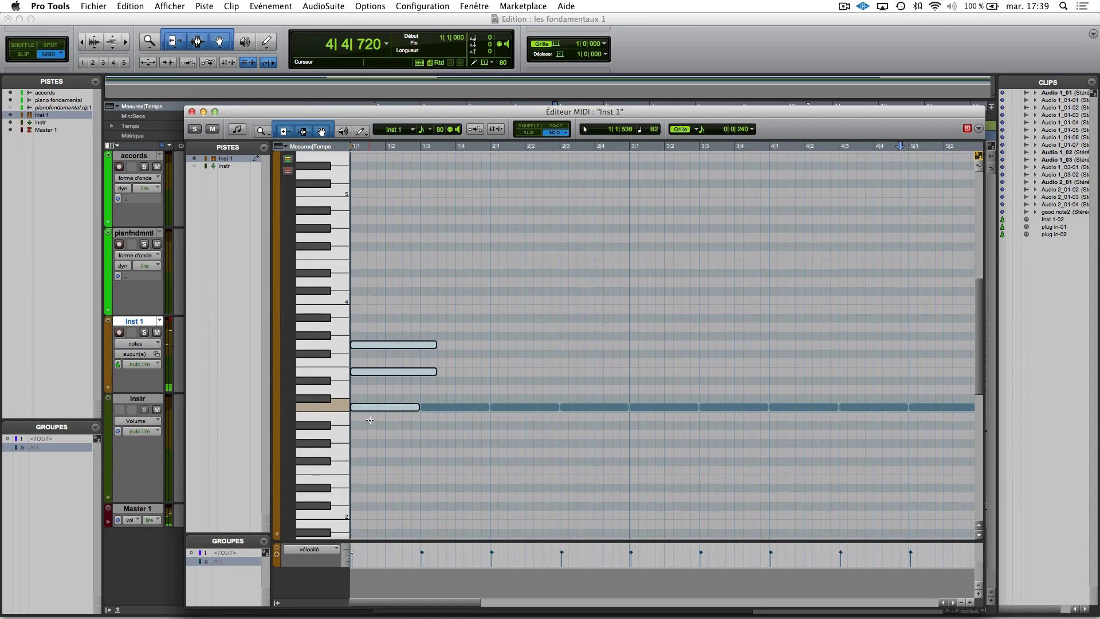
left_click_drag(354, 555, 355, 558)
mouse_move(395, 407)
left_mouse_down()
mouse_move(395, 370)
mouse_move(393, 412)
left_mouse_up()
left_click_drag(394, 411, 535, 302)
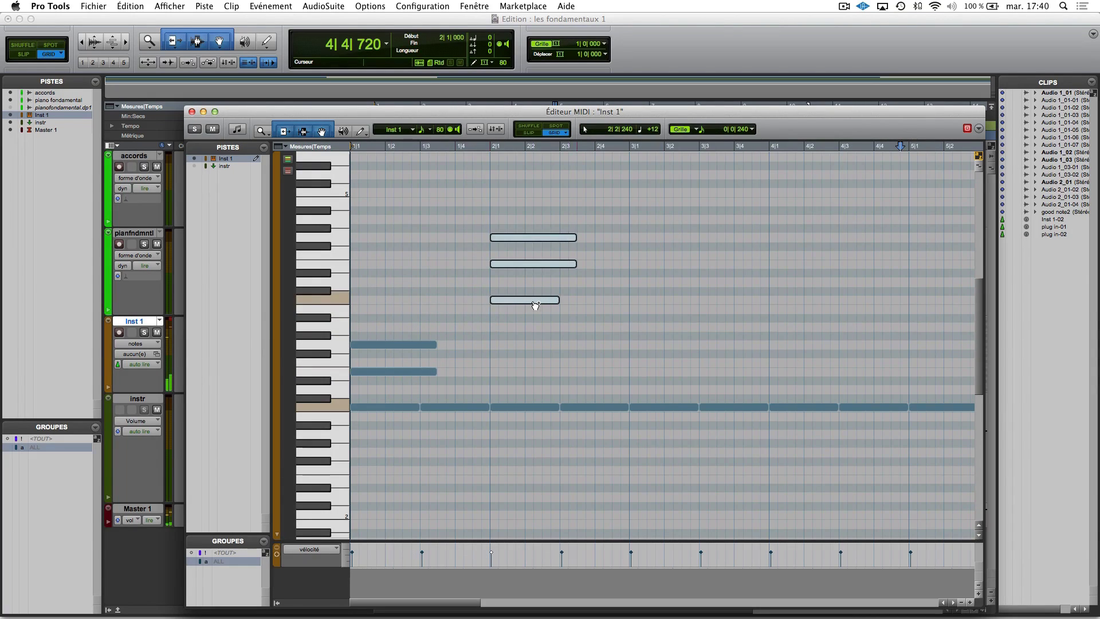
Step: Delete the E3 and G3 notes at 1|1, and shorten the two upper notes of the 2|1 chord to end at 2|3
left_click_drag(466, 307, 398, 377)
key("Delete")
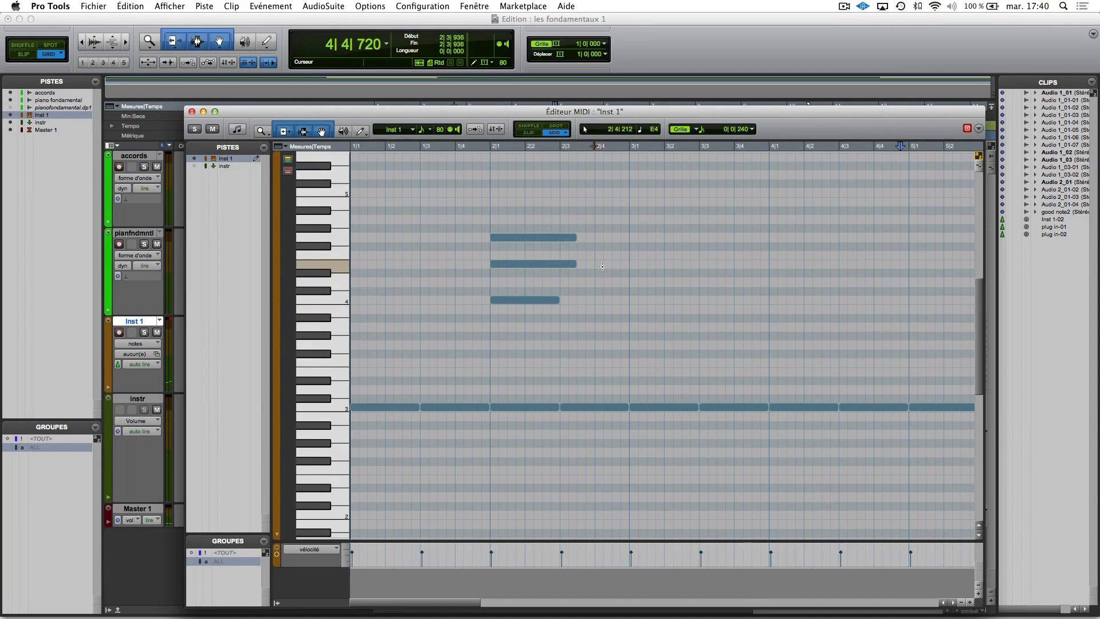
left_click_drag(599, 275, 552, 215)
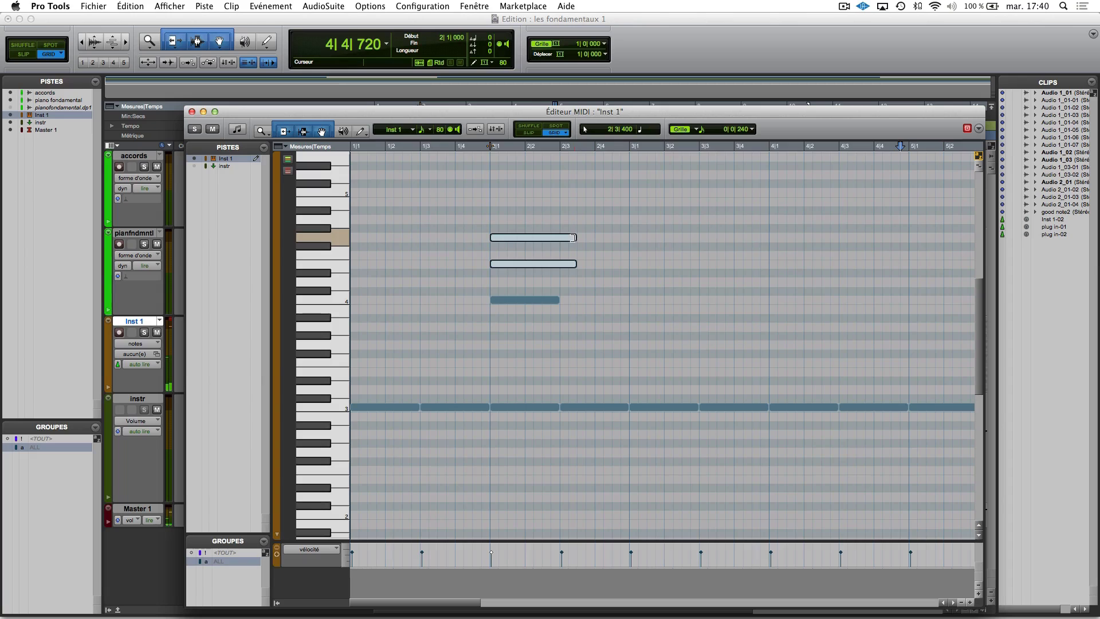
left_click(567, 344)
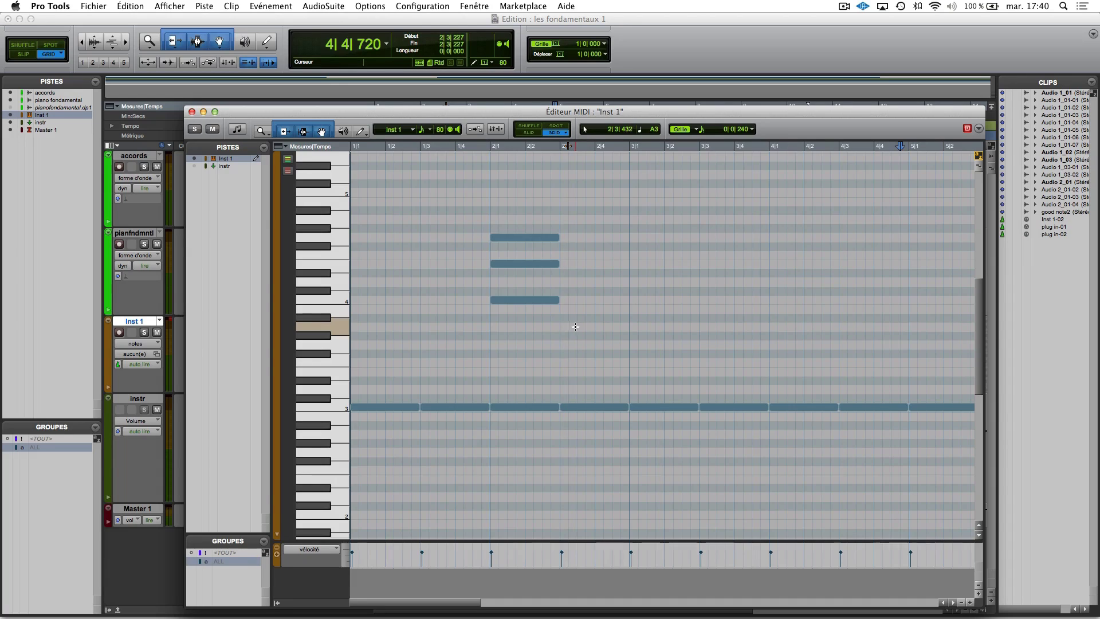
Step: Nudge the three-note chord at 2|1 earlier to 1|3 and play back briefly from 3|1
left_click(597, 146)
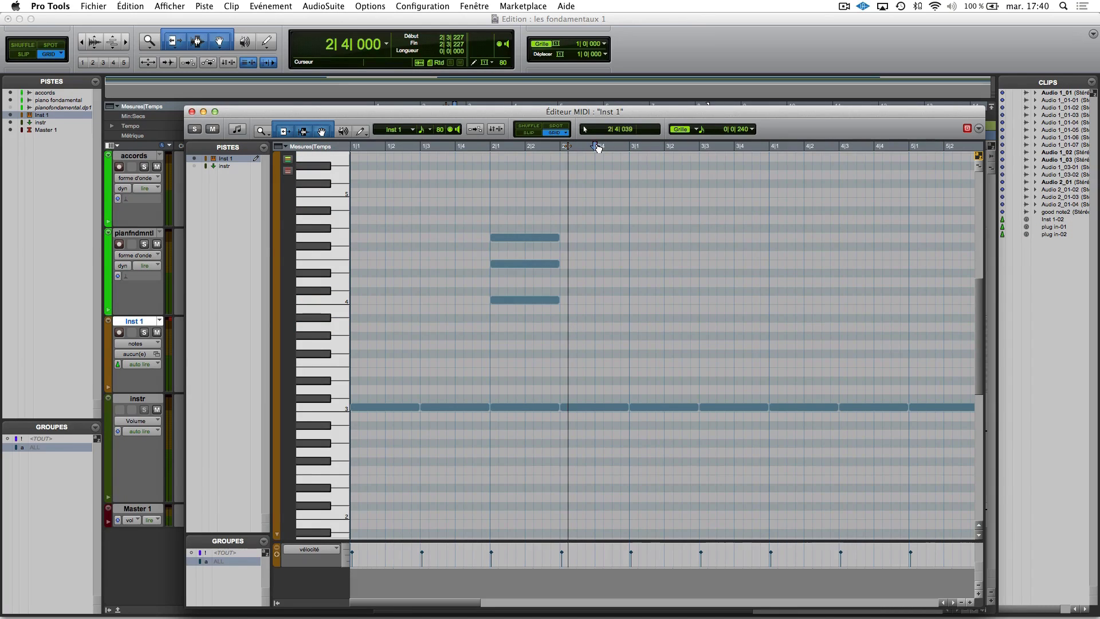
left_click(632, 148)
left_click_drag(532, 224, 528, 312)
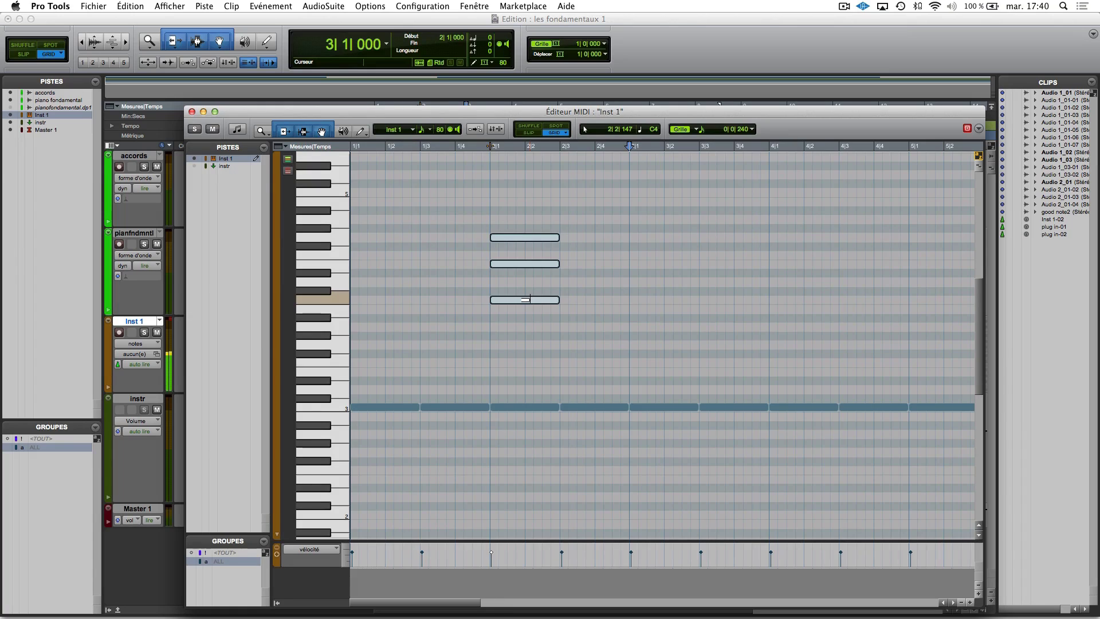
key("minus")
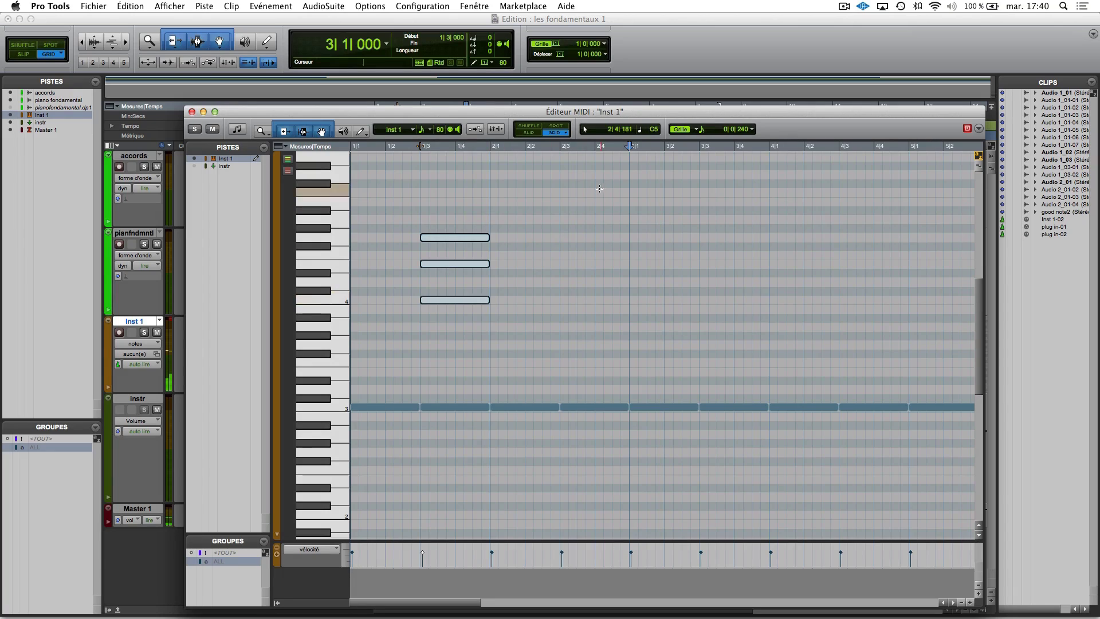
key("space")
key("space")
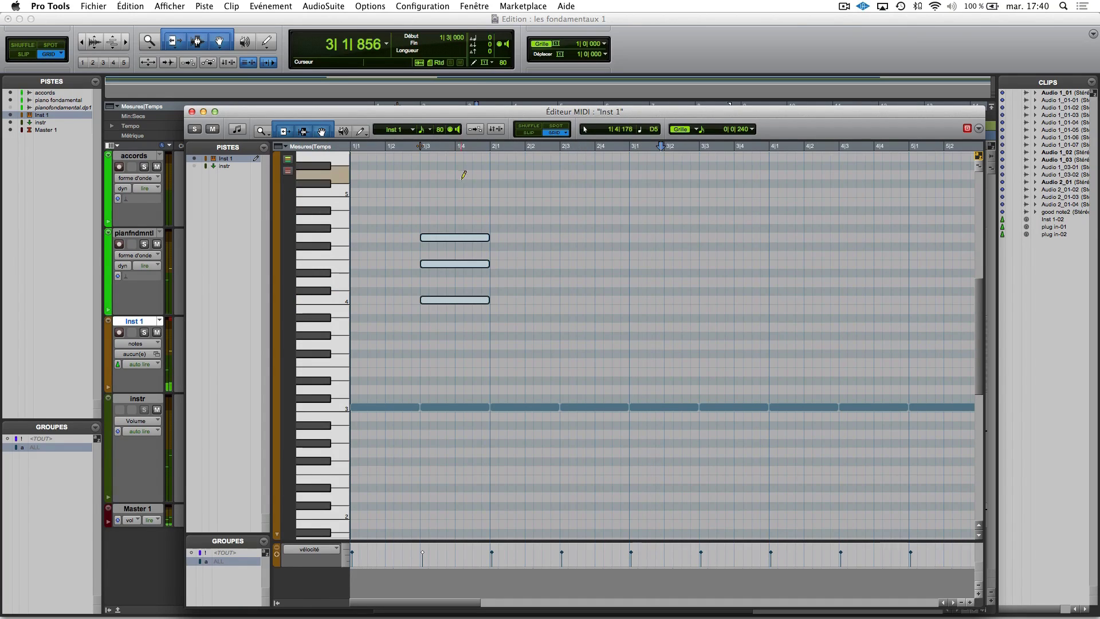
Step: In the Edit window, turn on Link Track and Edit Selection and Insertion Follows Playback, and select the C4 note at 1|3 on Inst 1
left_click(239, 67)
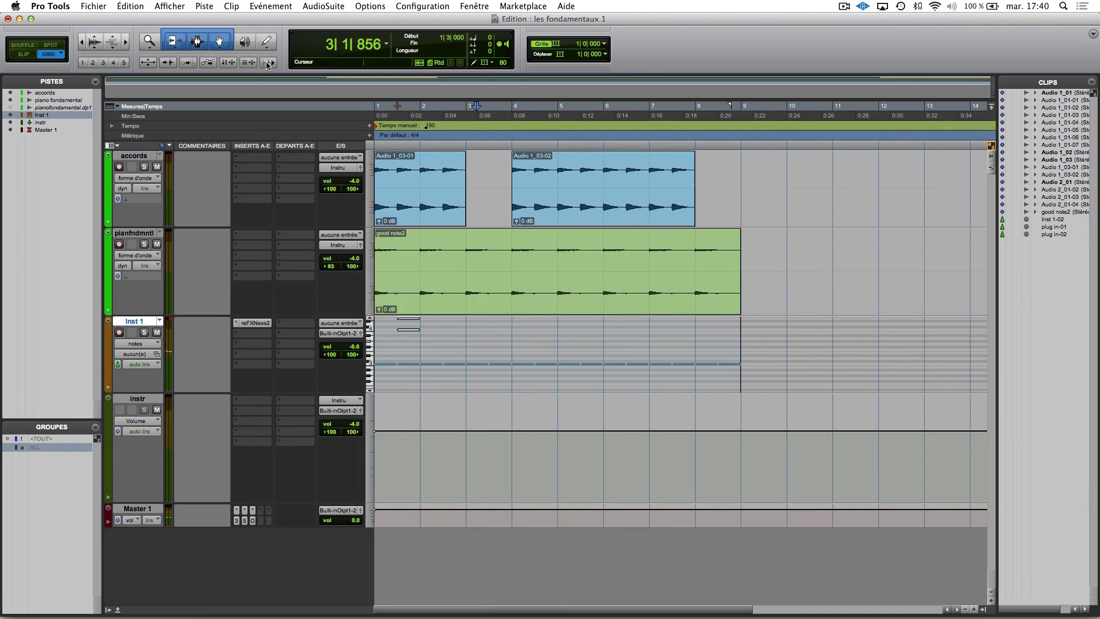
left_click(267, 65)
left_click(408, 330)
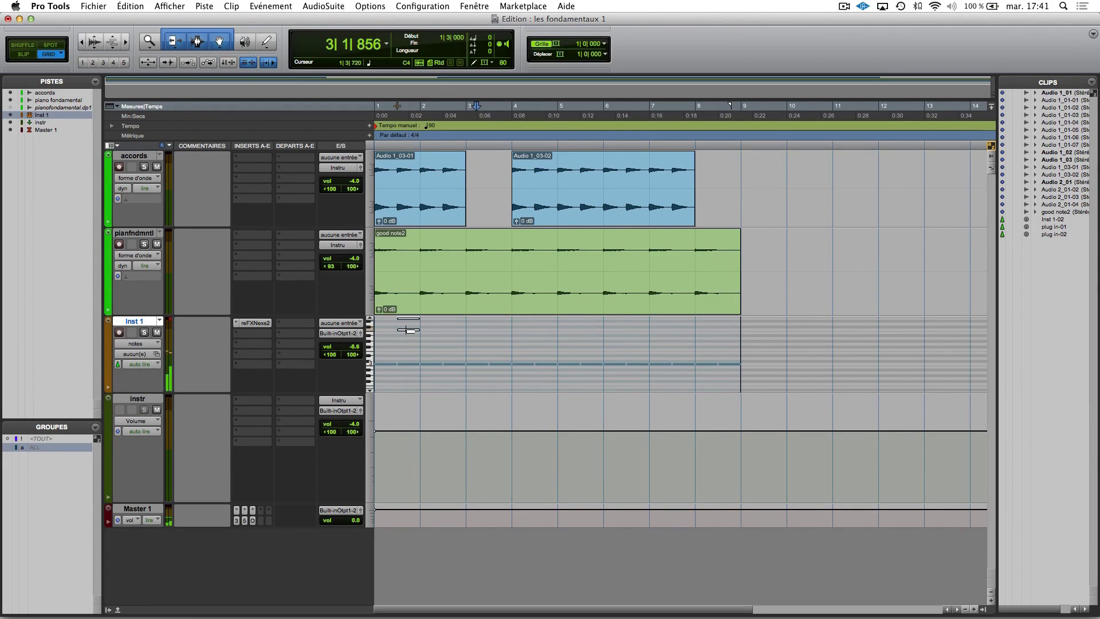
Step: Enable Link Timeline and Edit Selection, and snap the C4 note on Inst 1 to the cursor position at 3|1
left_click(229, 63)
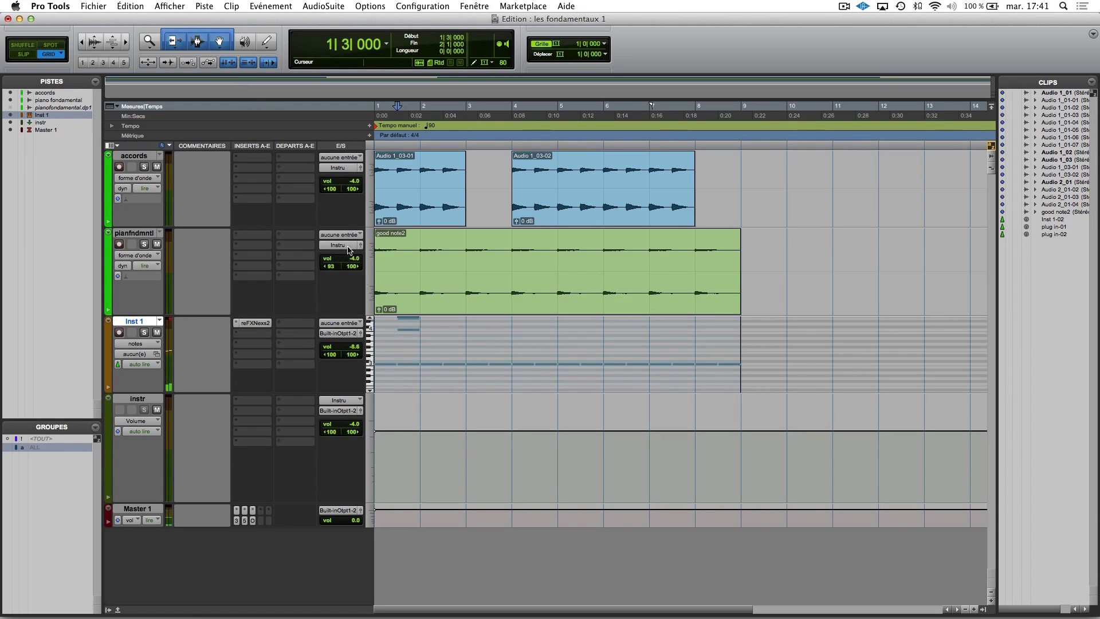
left_click(408, 330)
left_click(482, 108)
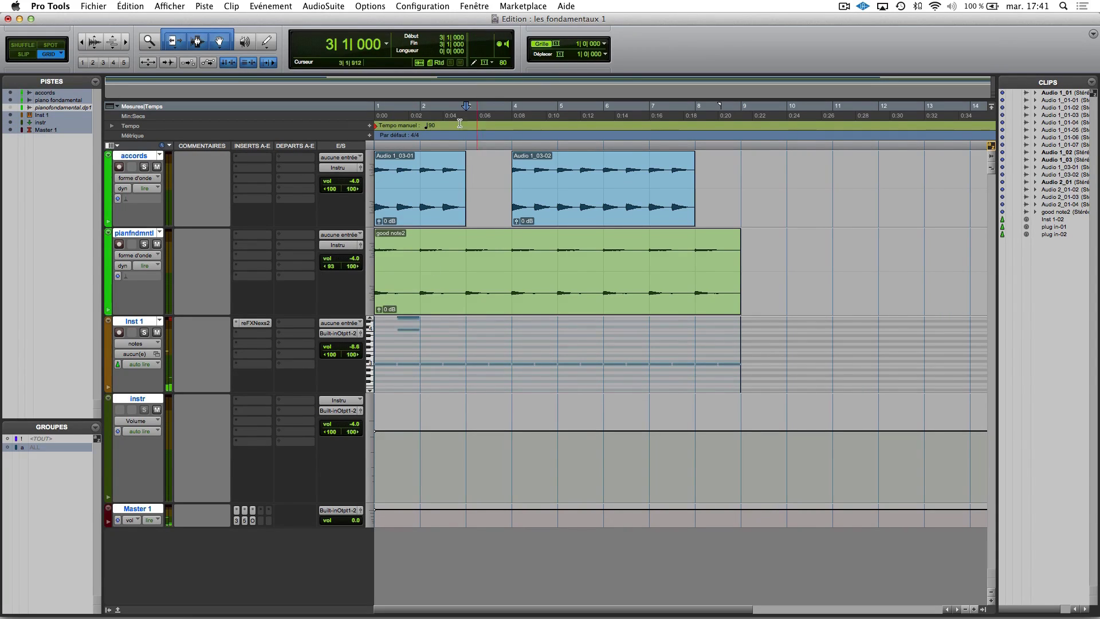
left_click(408, 330, "ctrl")
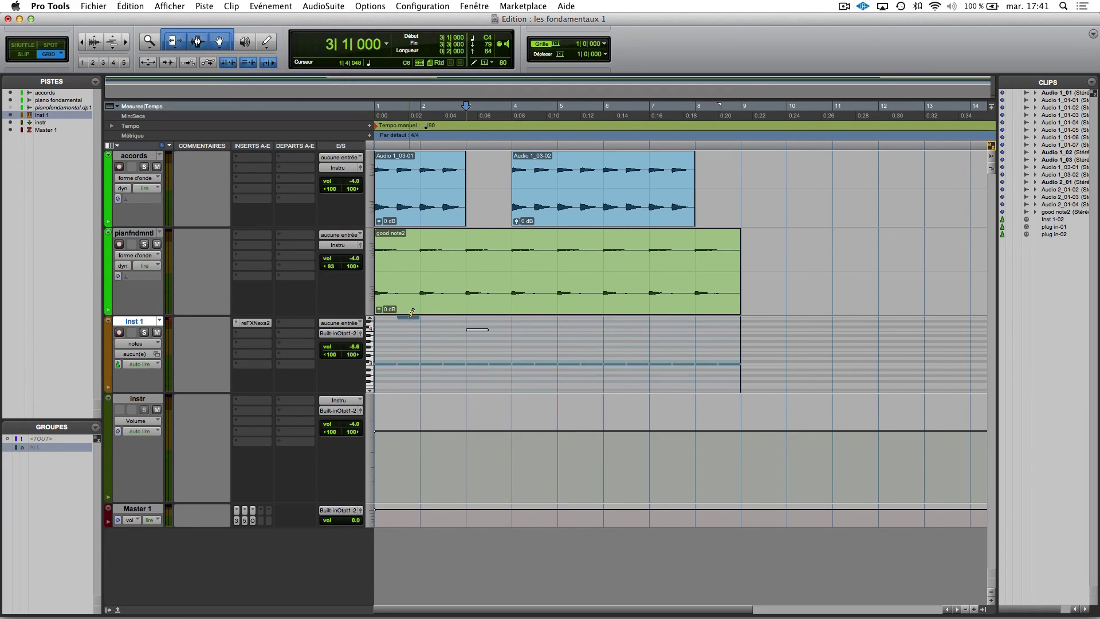
Step: Raise the selected Inst 1 note four semitones to E4 and move it to 4|1, with the track open in the MIDI Editor
key("Up")
key("Up")
key("Up")
key("Up")
key("KP_Add")
key("ctrl+equal")
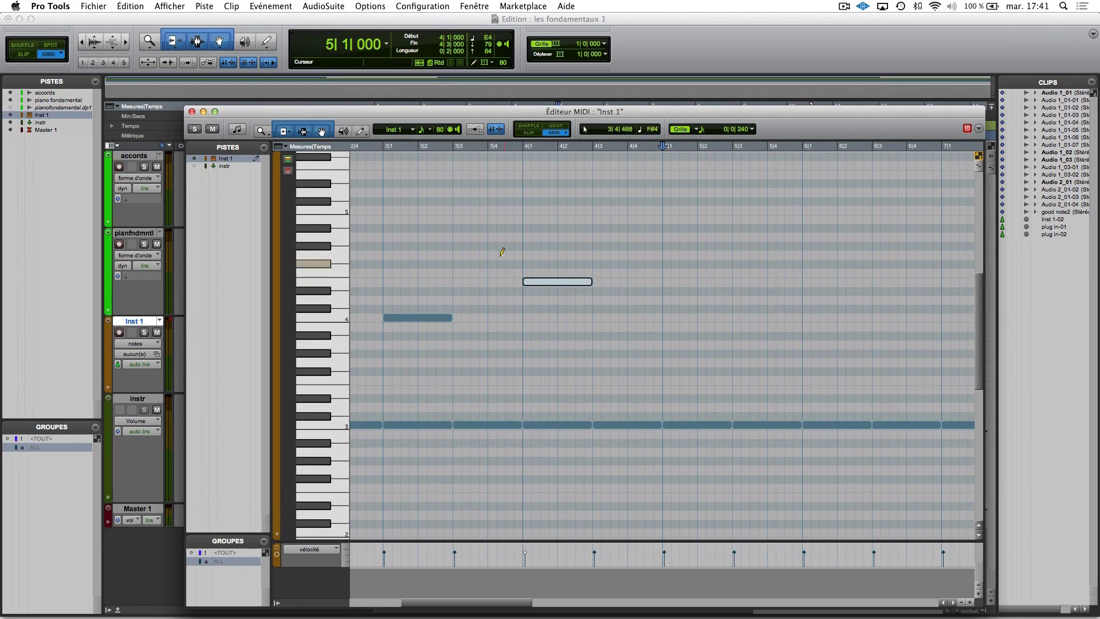
Step: Move the C4 note at 3|1 to 5|1, and snap the E4 note to 5|1 as well
left_click(406, 319)
key("KP_Add")
key("KP_Add")
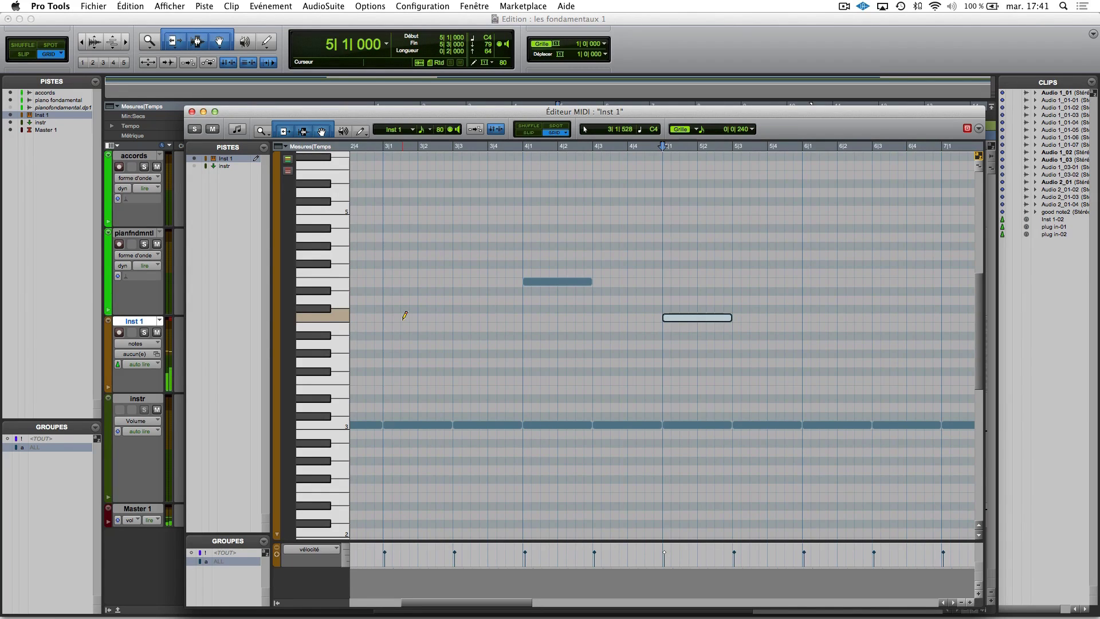
left_click(562, 281)
key("KP_Add")
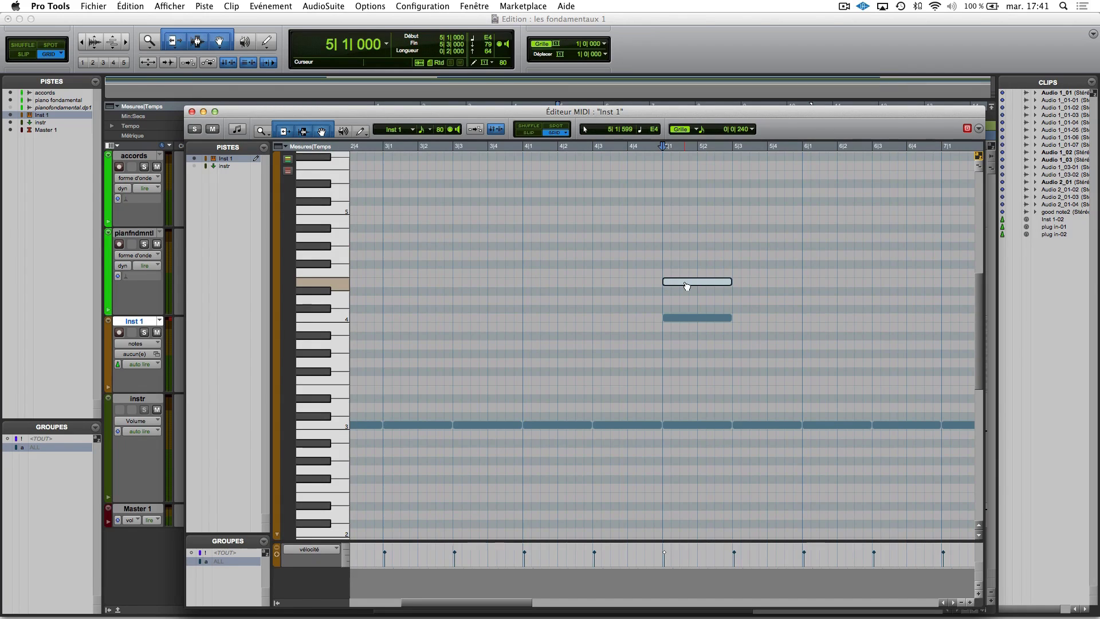
Step: Undo the recent note edits on Inst 1 until the C4 and E4 notes from bar 3 onward are removed
key("super+z")
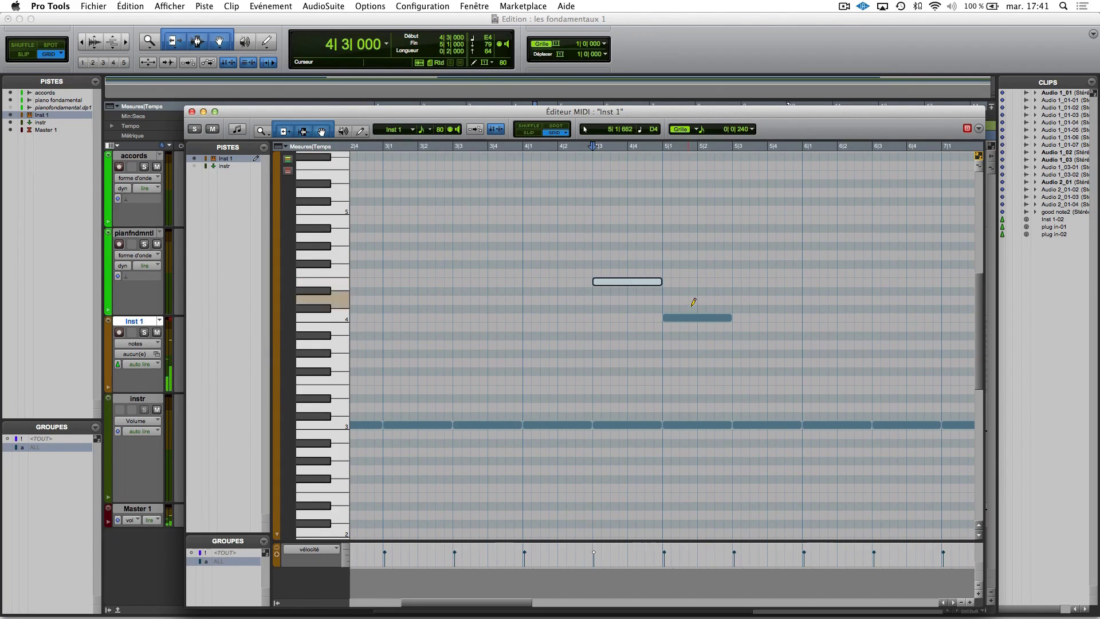
key("super+z")
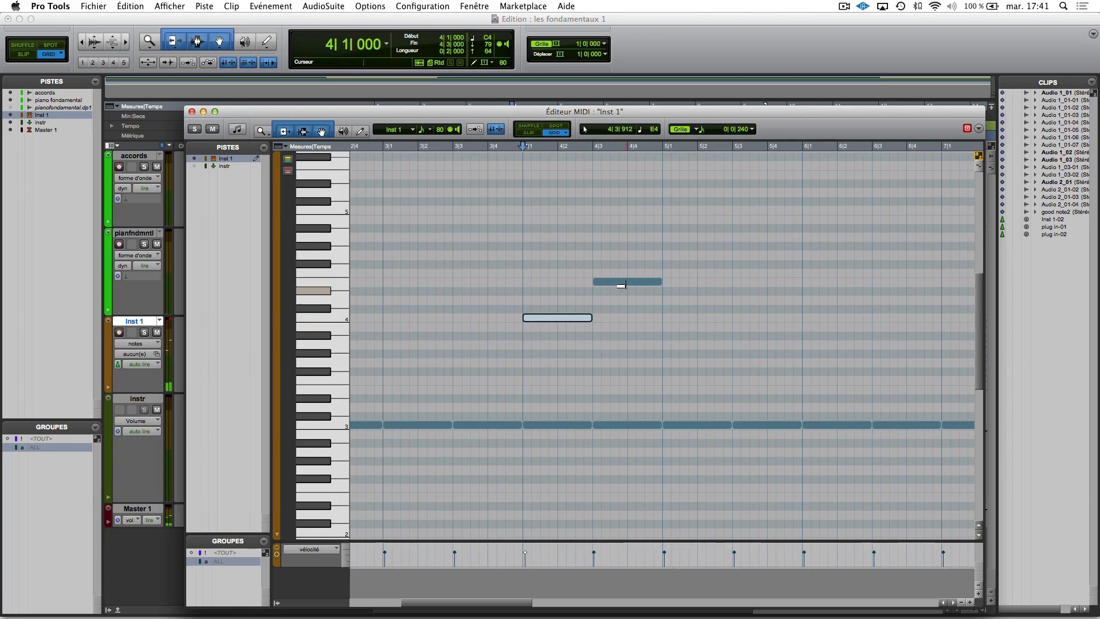
key("super+z")
key("super+z")
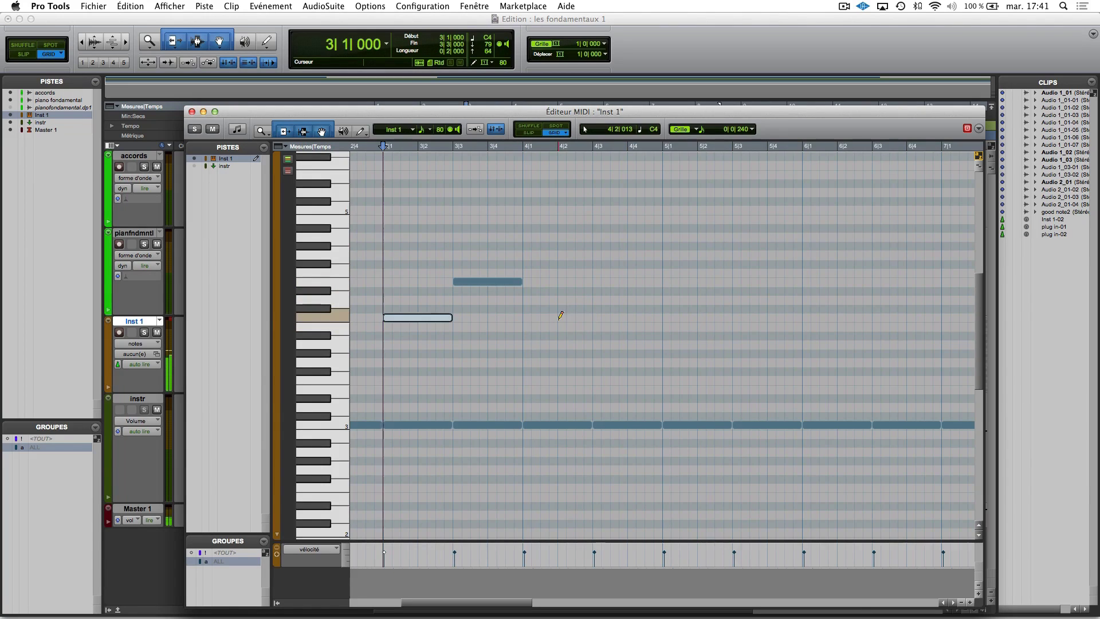
key("super+z")
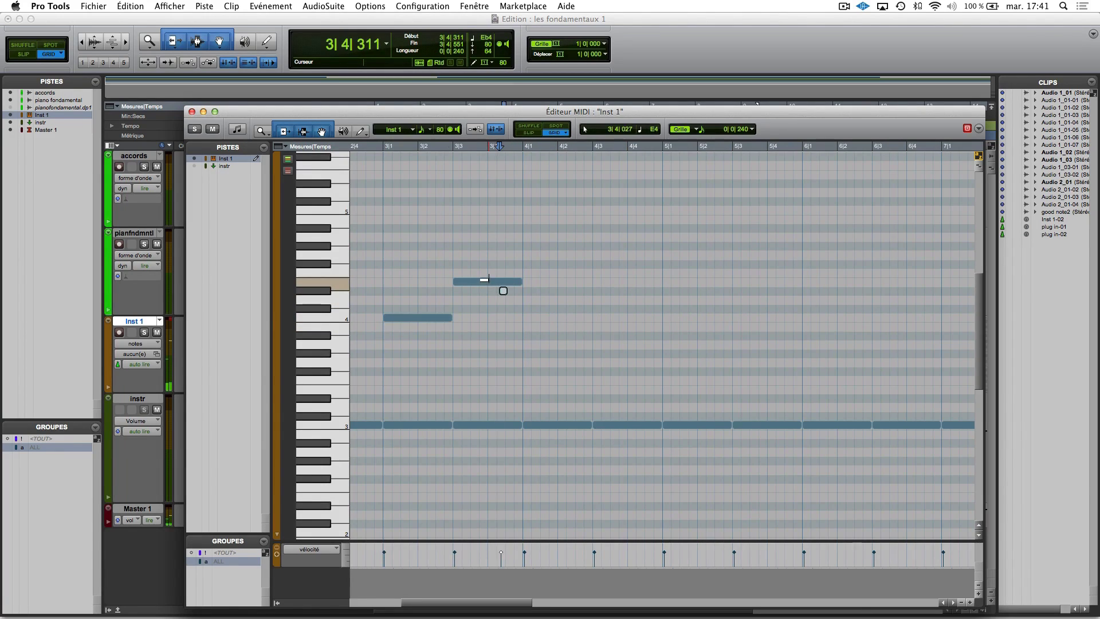
key("super+z")
key("super+z")
key("super+z")
key("super+z")
key("super+z")
key("super+z")
key("super+z")
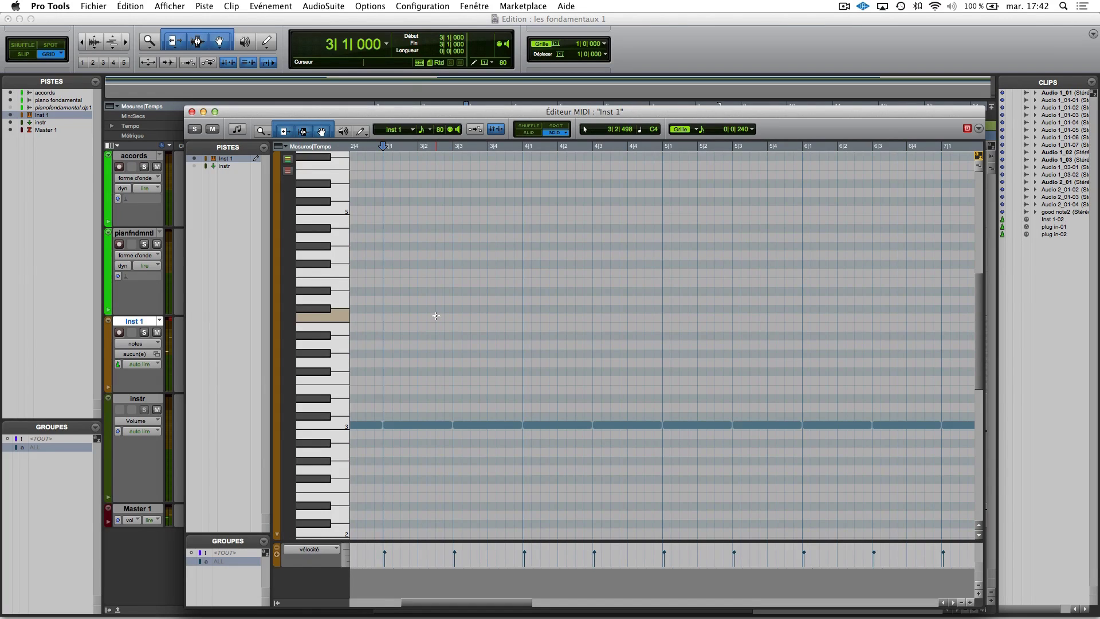
Step: Close the MIDI Editor and reduce the height of the Inst 1 track
left_click(192, 113)
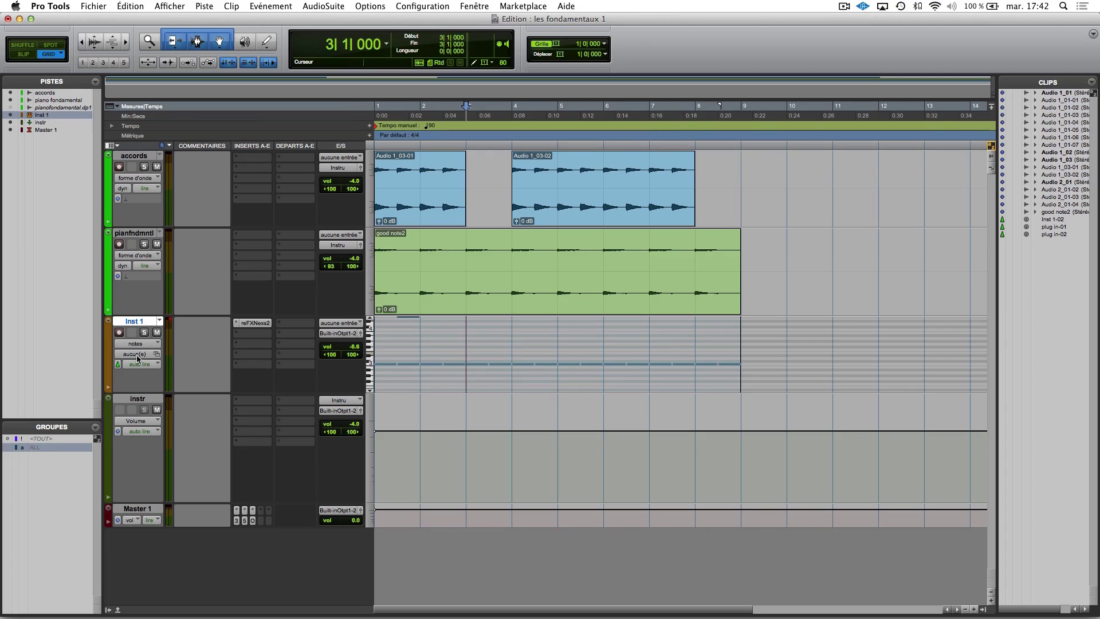
left_click_drag(134, 381, 158, 331)
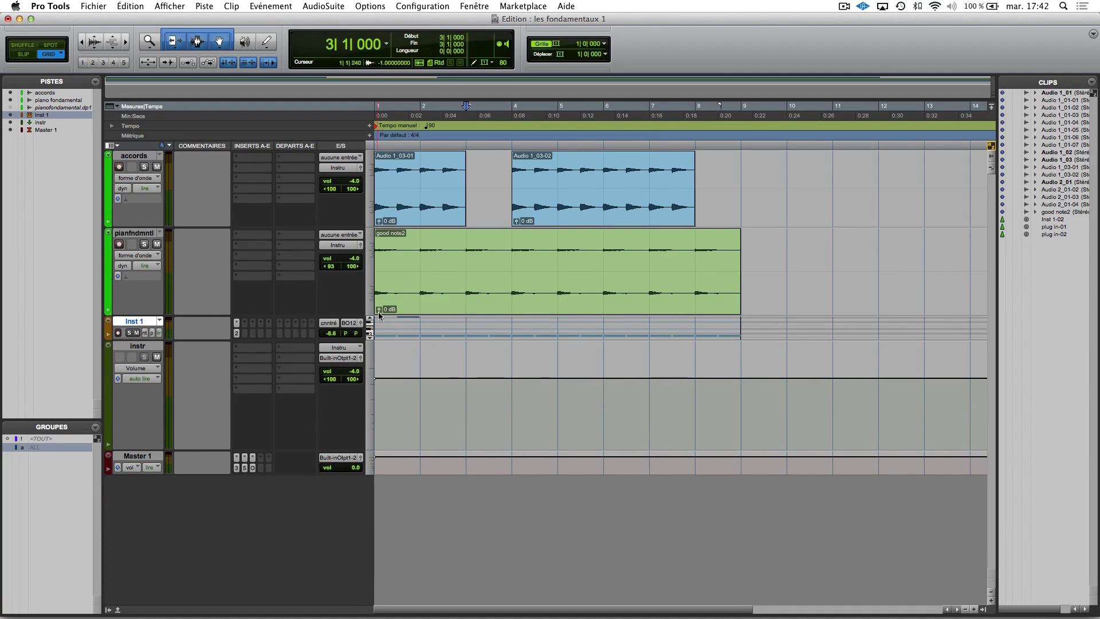
Step: Delete bars 5 and 7 from the second accords clip, and duplicate the 6|1 to 8|1 range to 8|1
left_click_drag(553, 189, 614, 183)
key("Delete")
key("Delete")
left_click(658, 207)
key("super+d")
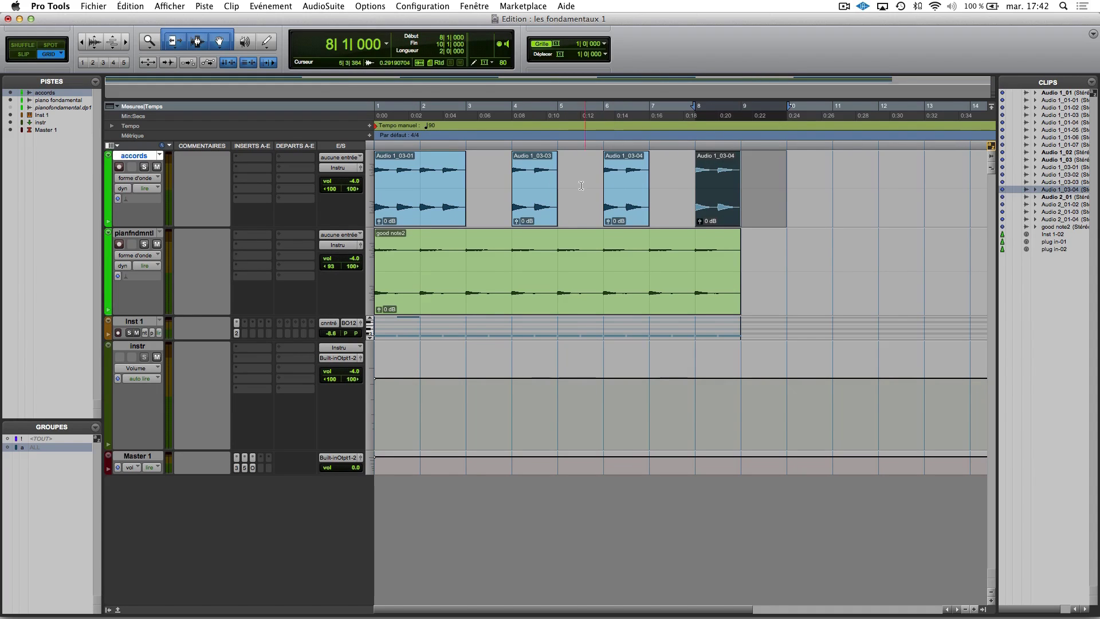
Step: On accords, select the whole clip at 4|1, extend the selection to every clip on the track, and deselect them
left_click(581, 185)
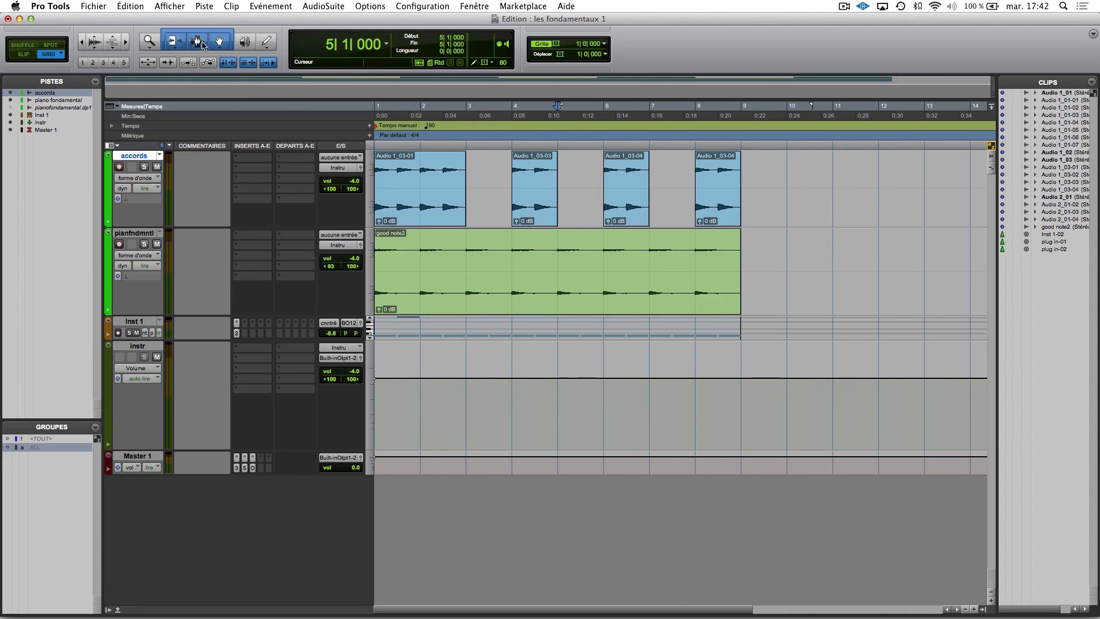
left_click(533, 180)
key("Tab")
left_click(535, 183)
double_click(536, 183)
mouse_move(528, 197)
left_mouse_down()
mouse_move(564, 198)
mouse_move(527, 202)
left_mouse_up()
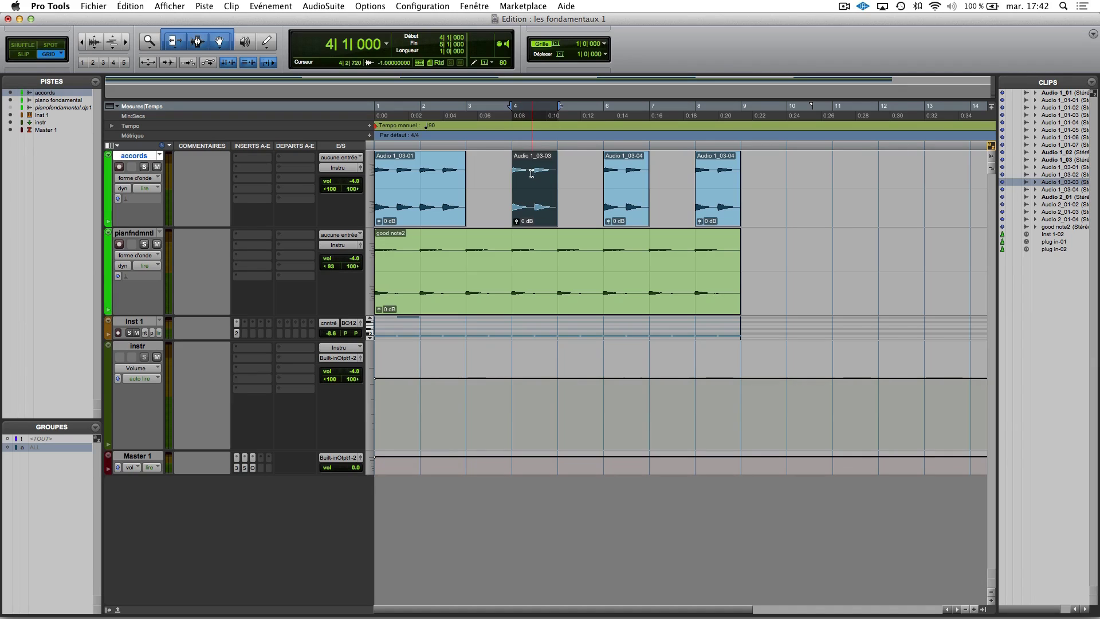
triple_click(532, 182)
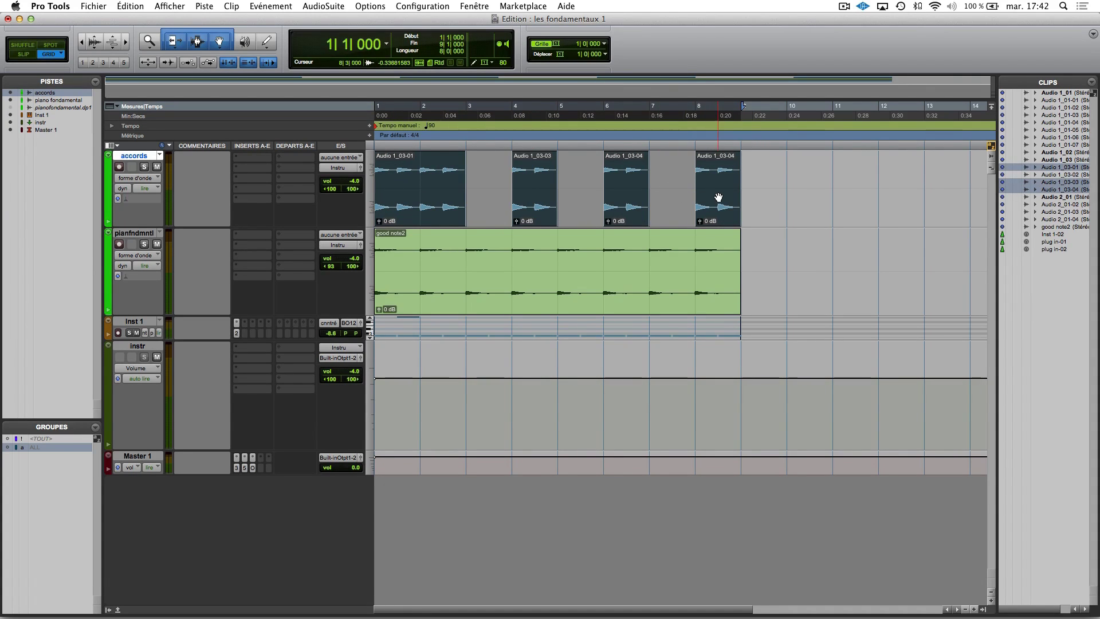
left_click(747, 199)
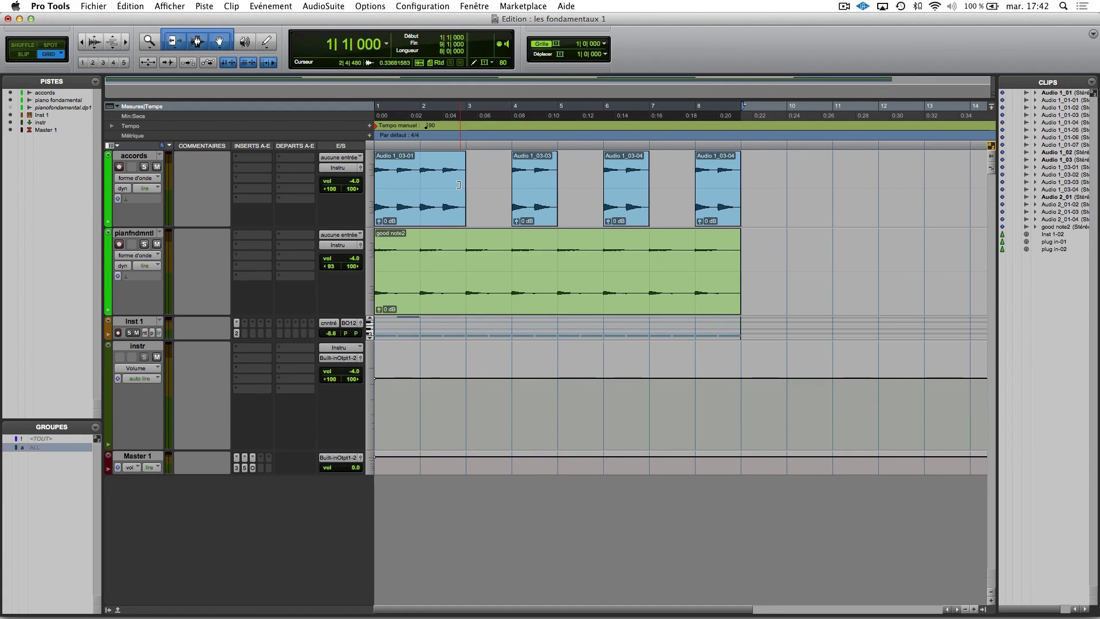
Step: Switch the Grabber to Object mode, select the three accords clips at 4|1, 6|1 and 8|1, and select only the clip at 1|1
left_click(220, 51)
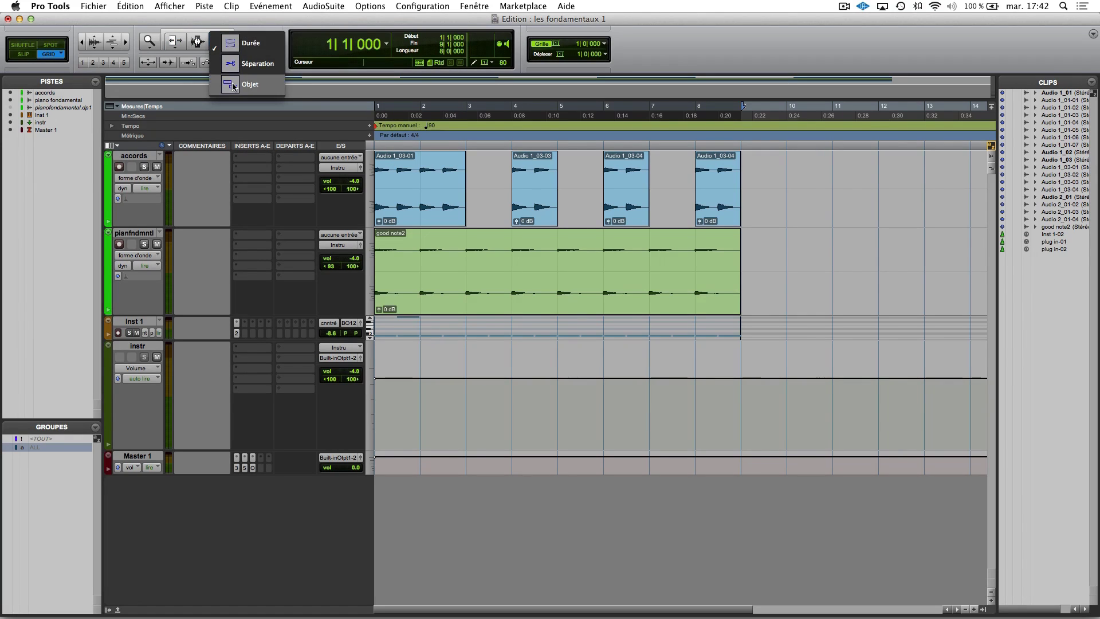
left_click(248, 44)
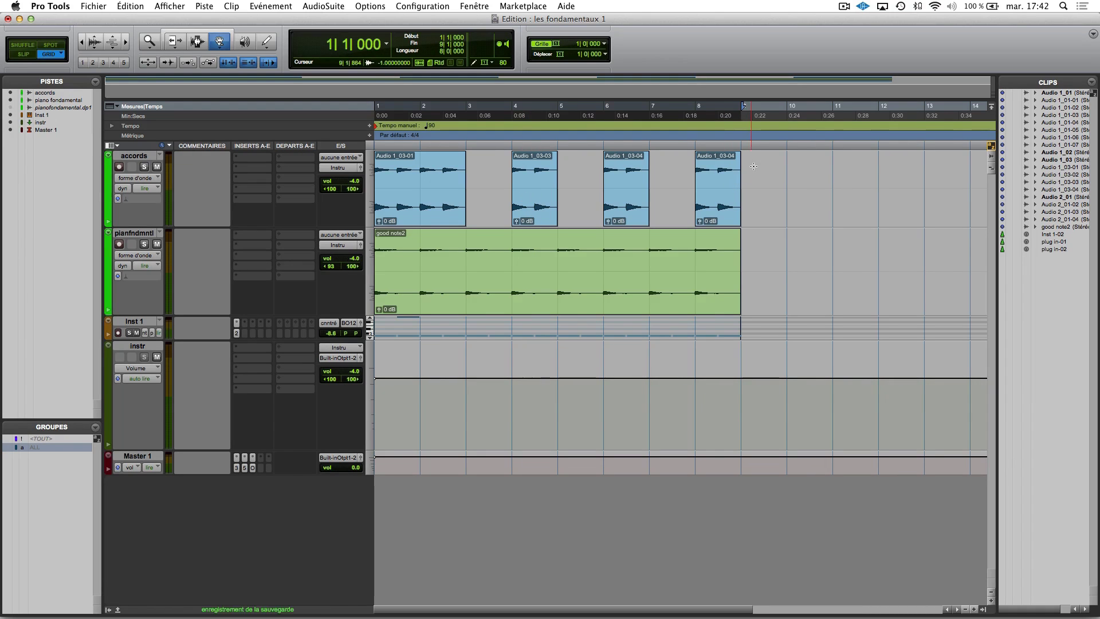
left_click_drag(753, 165, 529, 211)
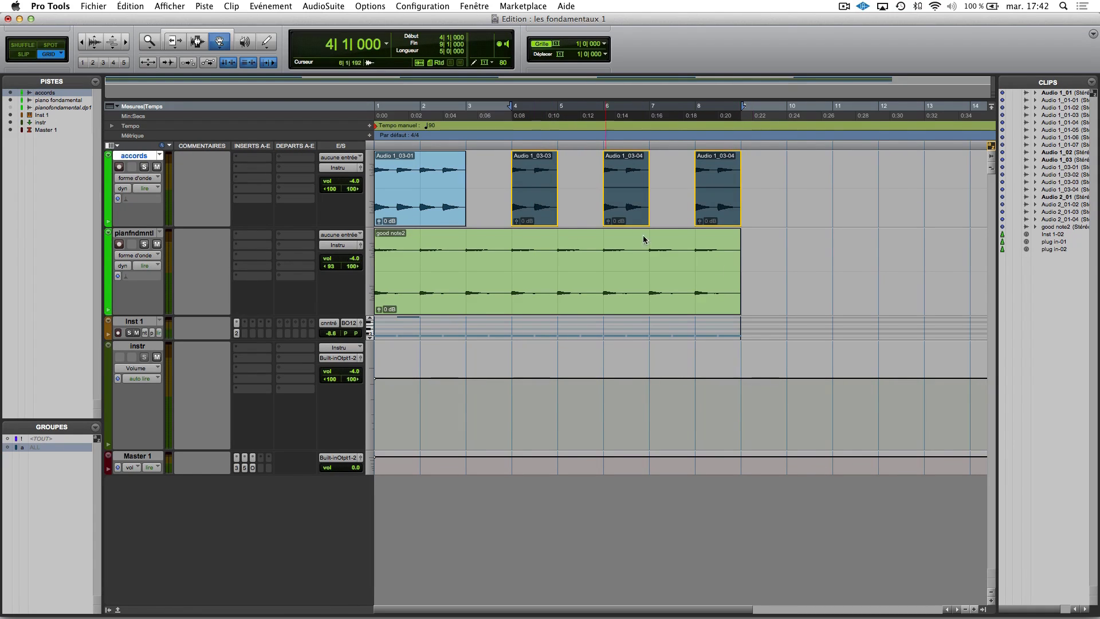
left_click(772, 257)
left_click_drag(770, 189, 525, 203)
mouse_move(625, 213)
left_mouse_down()
mouse_move(705, 214)
mouse_move(628, 213)
left_mouse_up()
left_click(447, 191)
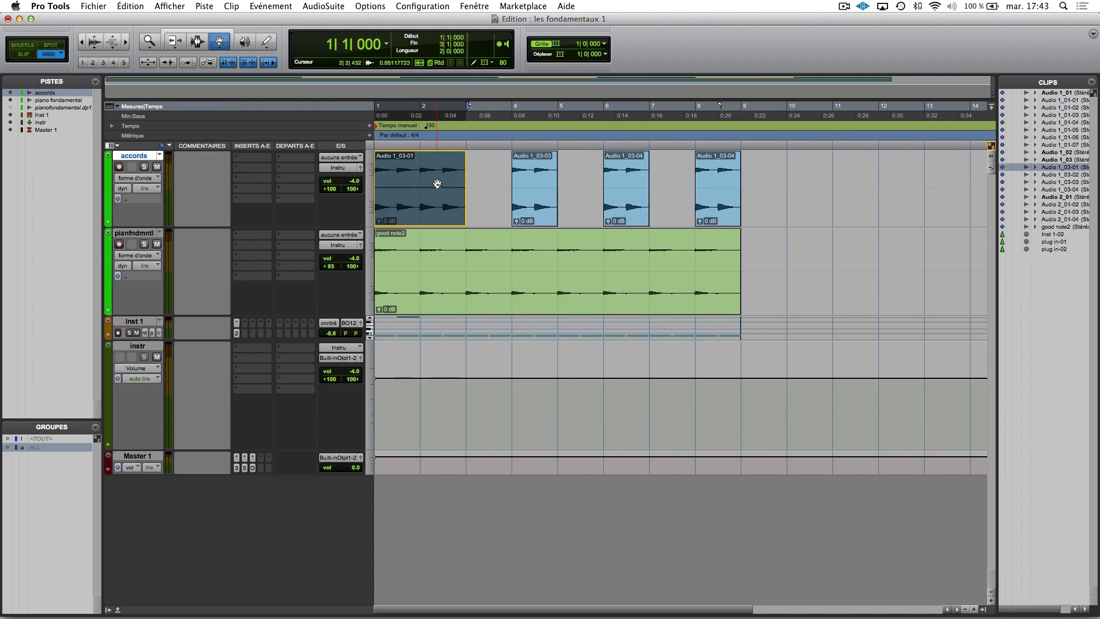
Step: With the Smart Tool, separate the first accords clip at the ranges 2|3|000 to 2|4|528 and 1|4|864 to 2|2|288
left_click(209, 33)
left_click_drag(443, 178, 461, 176)
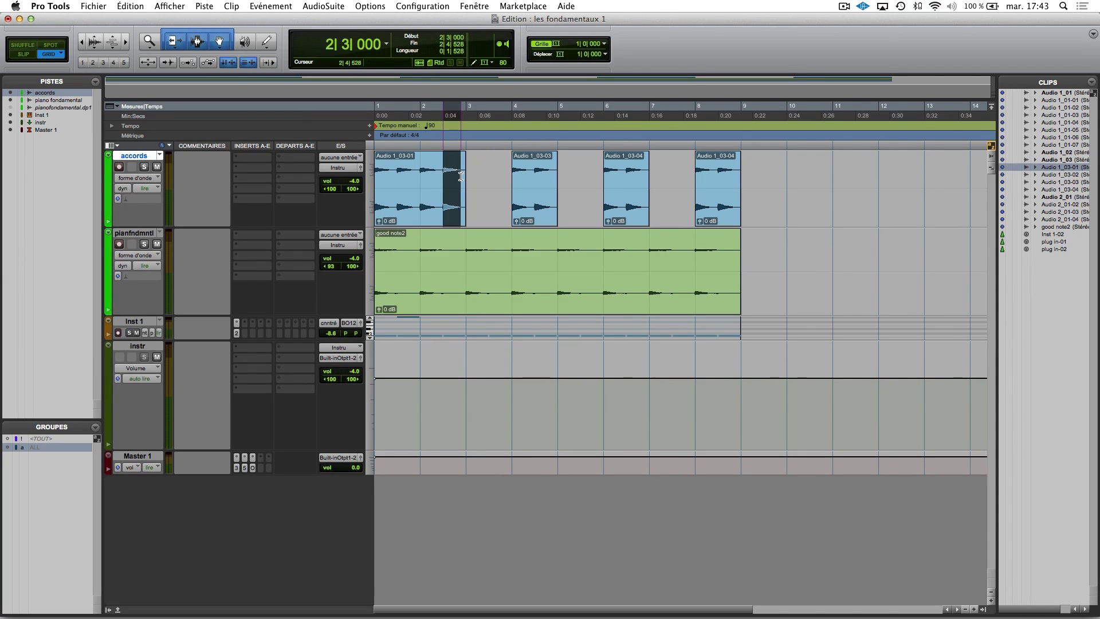
key("super+e")
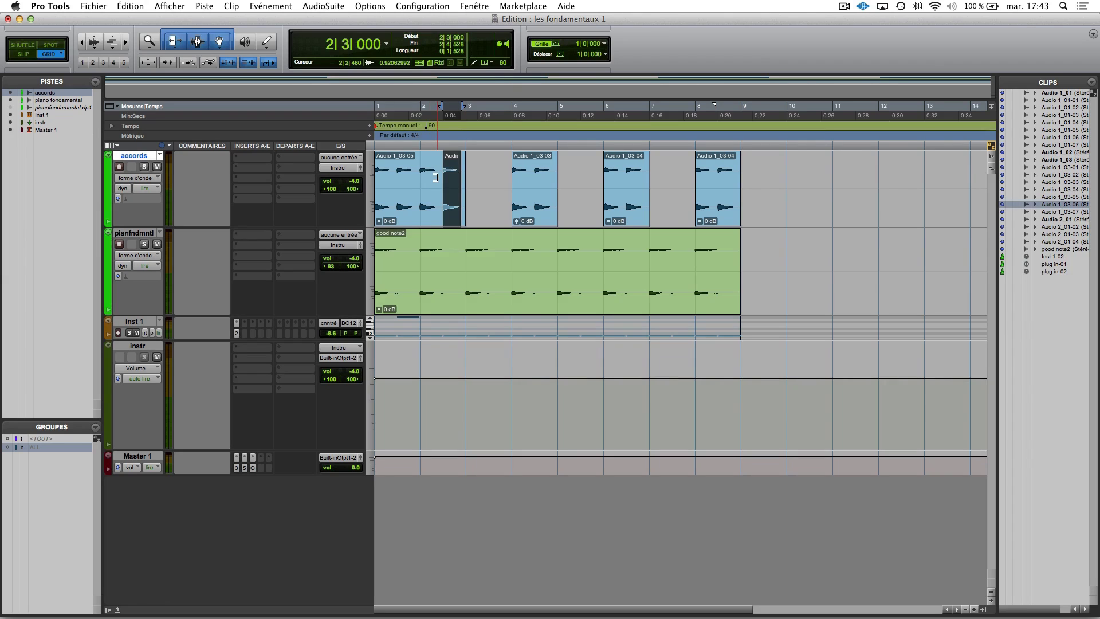
left_click_drag(435, 177, 420, 178)
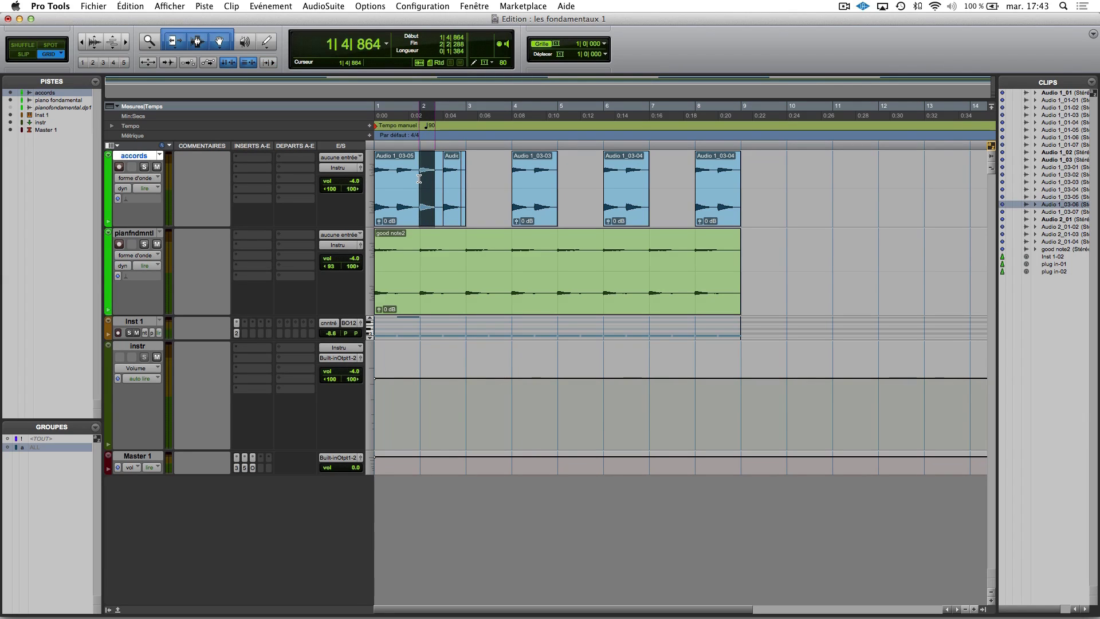
key("super+e")
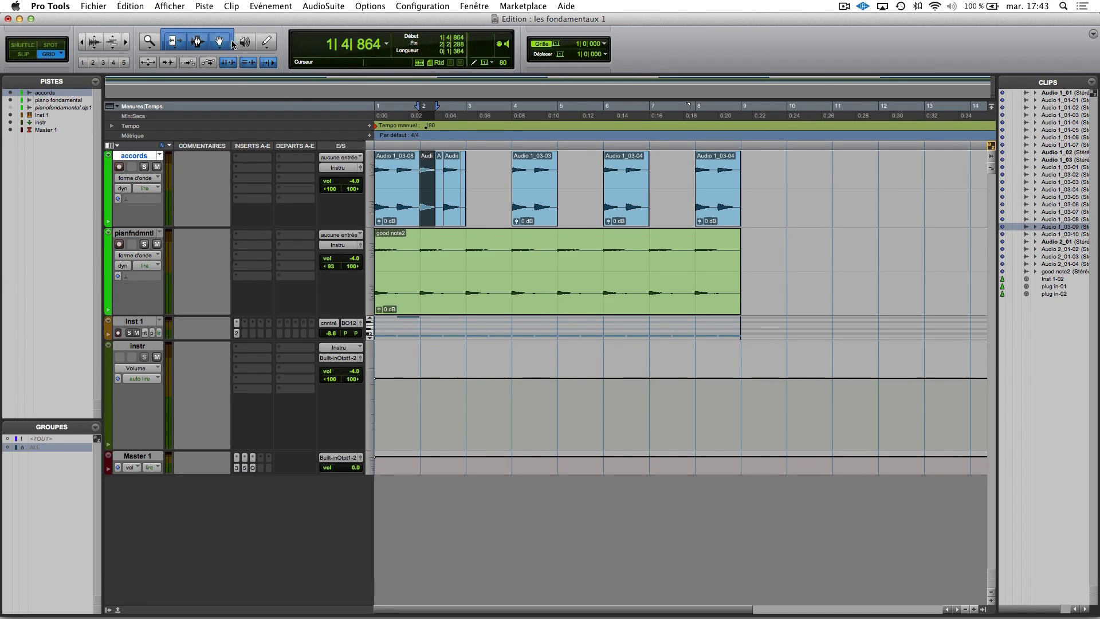
Step: Using the Object Grabber, move the separated accords clips starting at 2|2|288 together to 2|1|000
left_click_drag(483, 181, 427, 181)
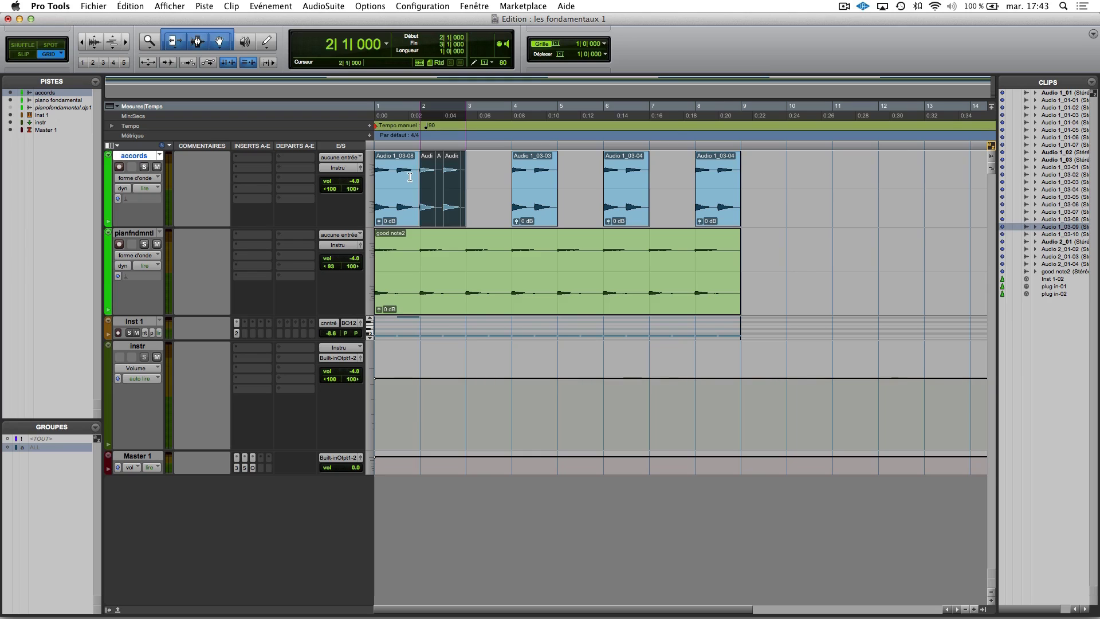
left_click(220, 49)
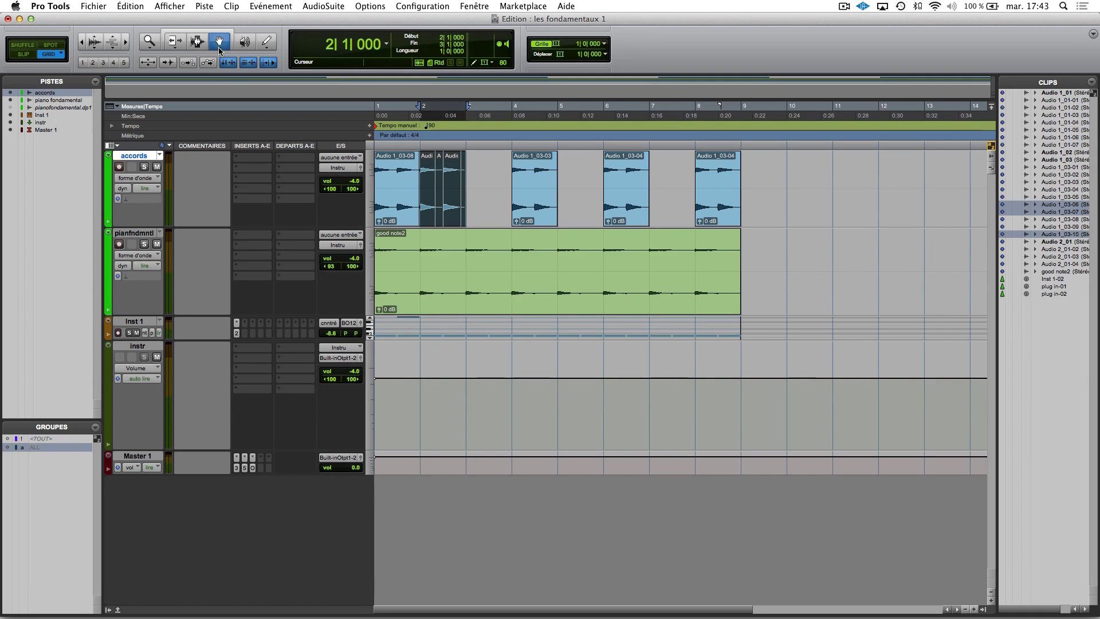
left_click(220, 50)
left_click(252, 83)
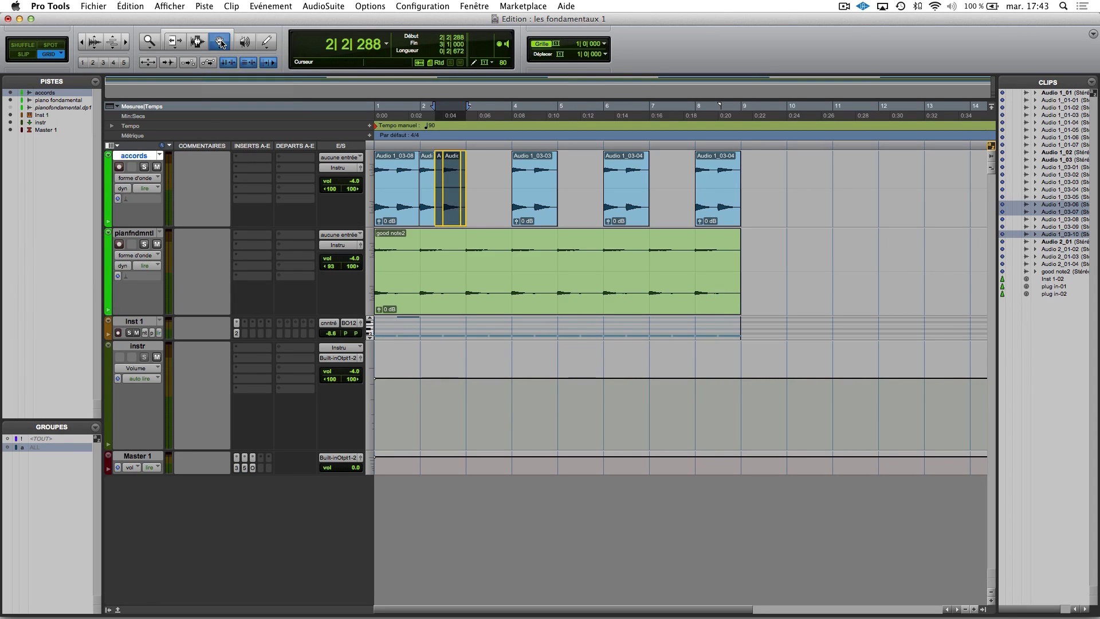
mouse_move(448, 208)
left_mouse_down()
mouse_move(811, 209)
mouse_move(434, 202)
left_mouse_up()
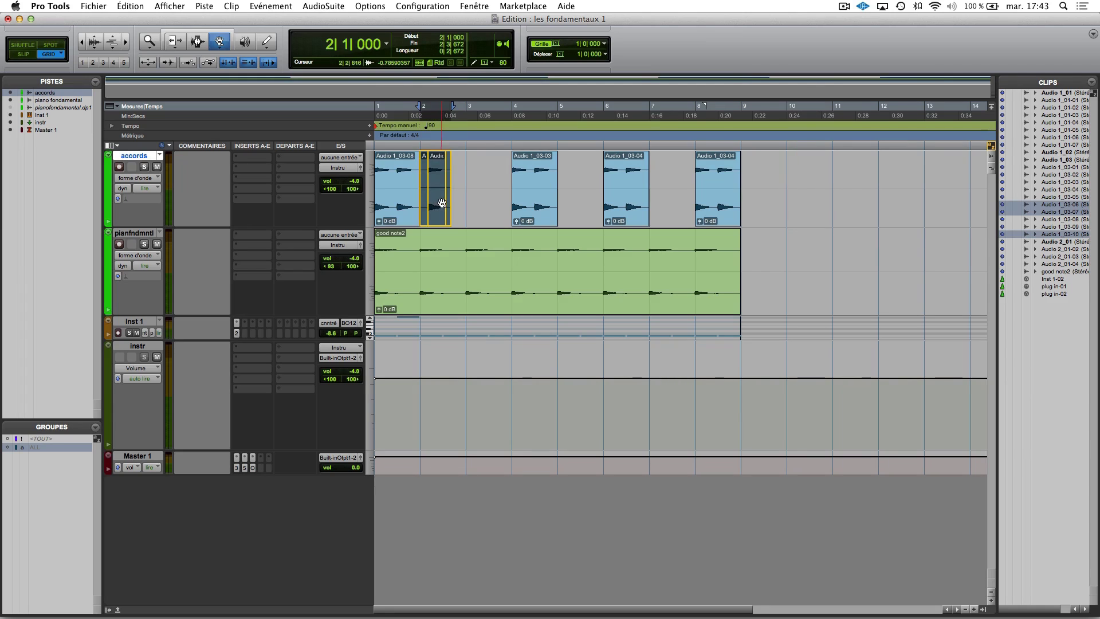
Step: Remove the narrow clips on either side of the accords clip at 2|1|672
left_click(418, 169)
left_click(423, 176)
left_click_drag(452, 186, 446, 186)
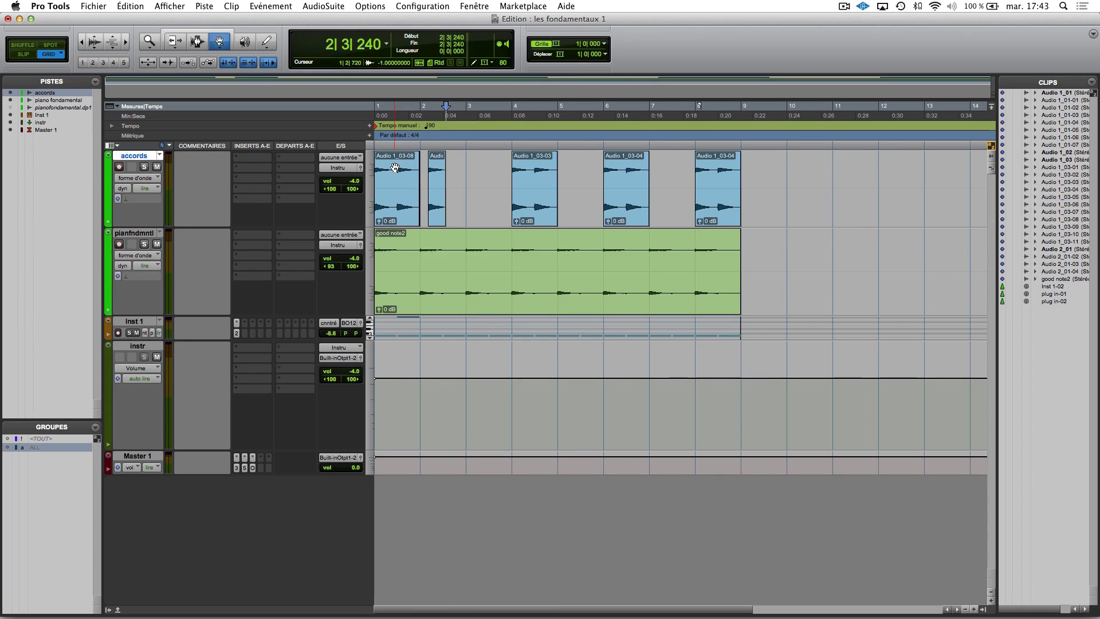
Step: Select the accords clips at 1|1 and 2|1|672 together as objects, move them over the clip at 4|1, and bring them back
left_click(394, 168)
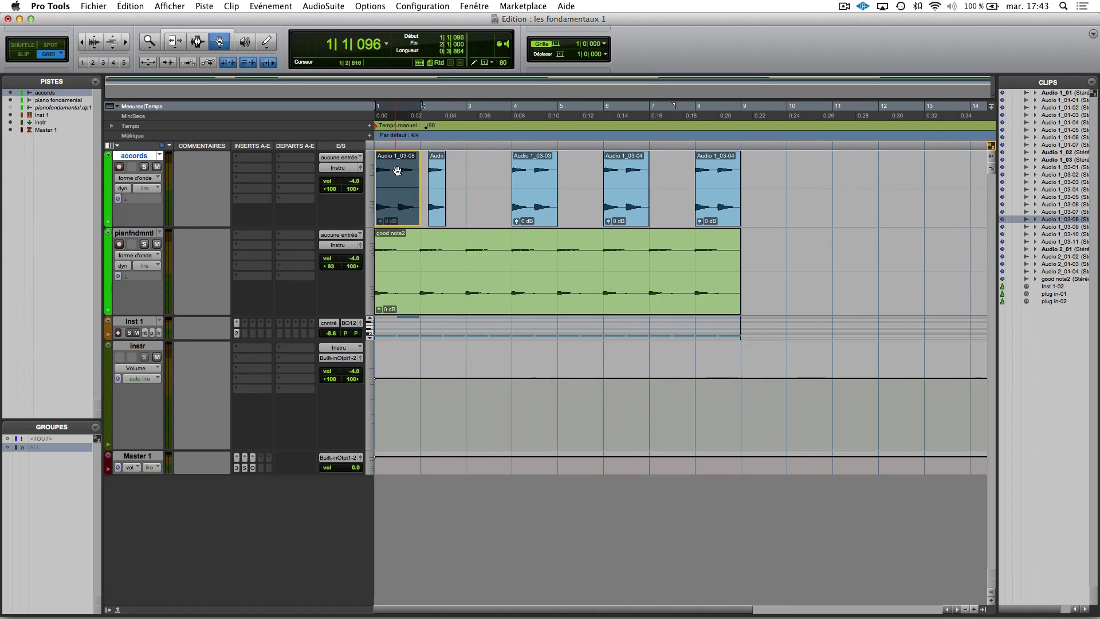
left_click(434, 187)
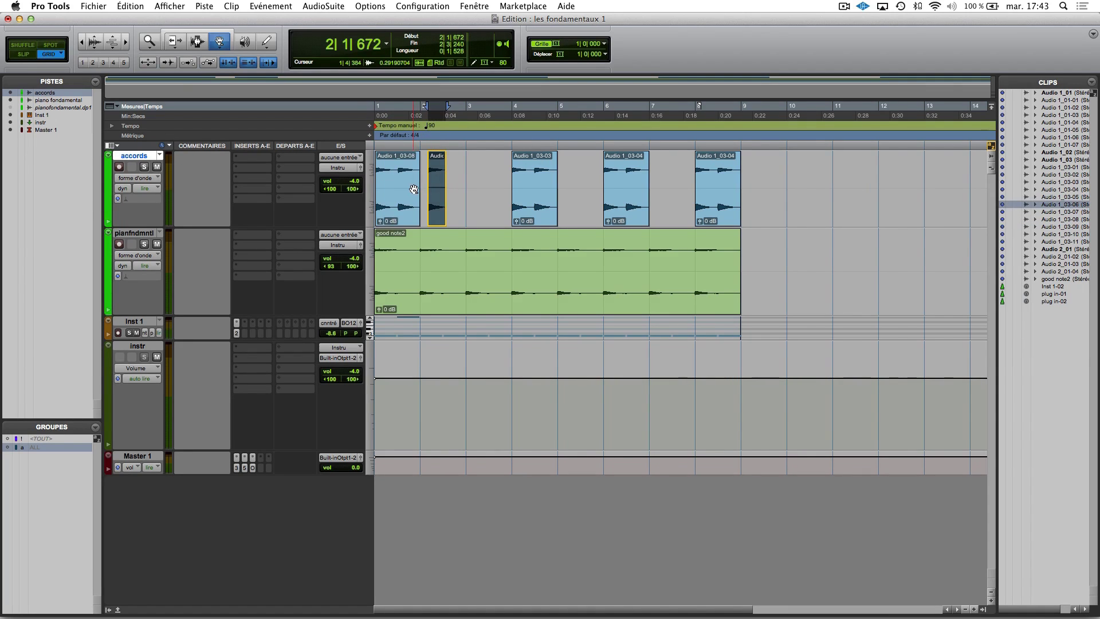
left_click(413, 189, "shift")
mouse_move(397, 185)
left_mouse_down()
mouse_move(475, 195)
mouse_move(393, 196)
left_mouse_up()
left_click(470, 273)
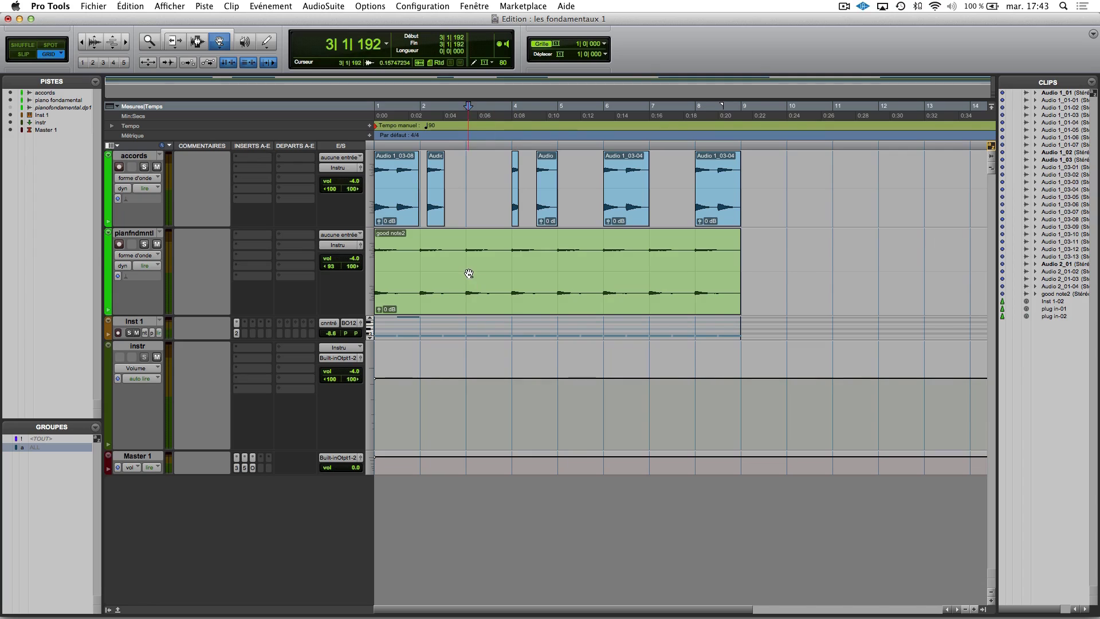
Step: Reactivate the Smart Tool and select the accords clips at 4|3|144, 6|1 and 8|1 one after another
left_click(219, 41)
left_click(197, 30)
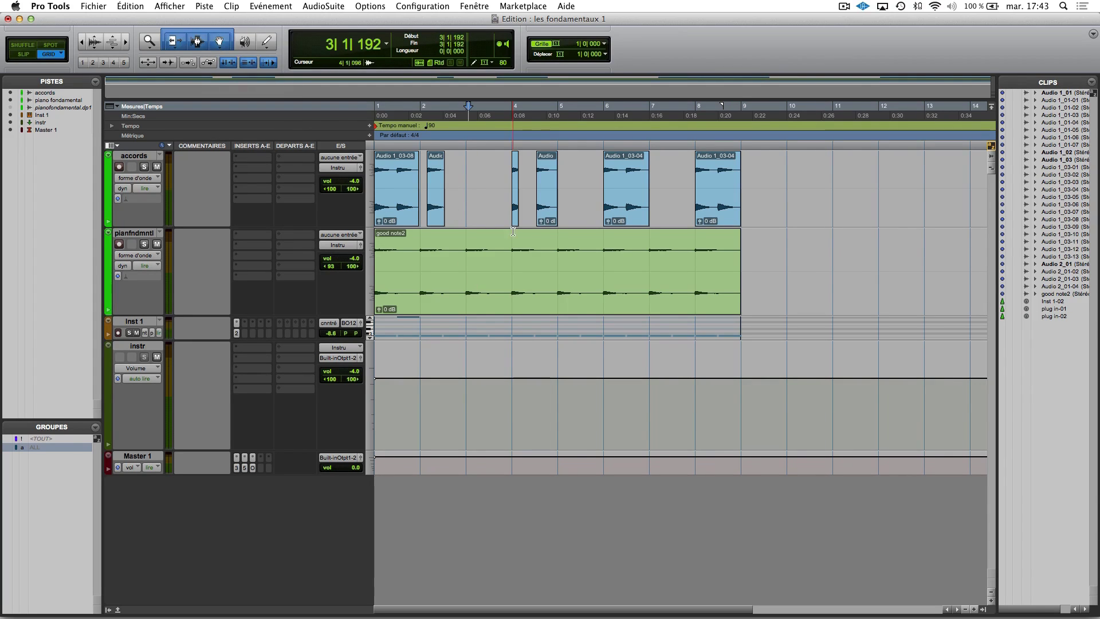
left_click(545, 209)
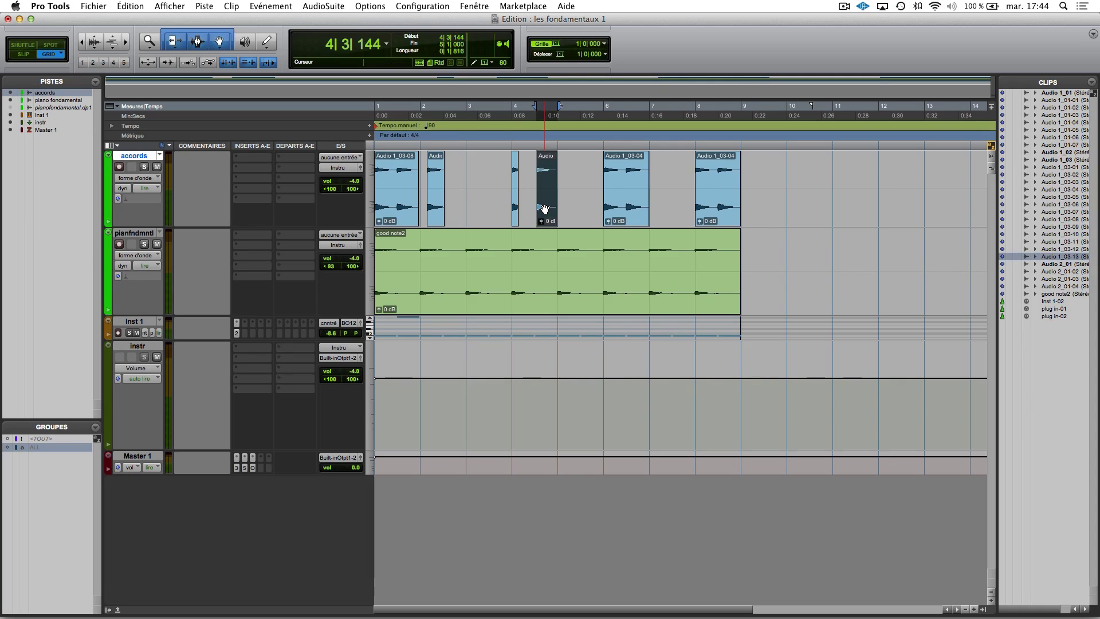
left_click(631, 209)
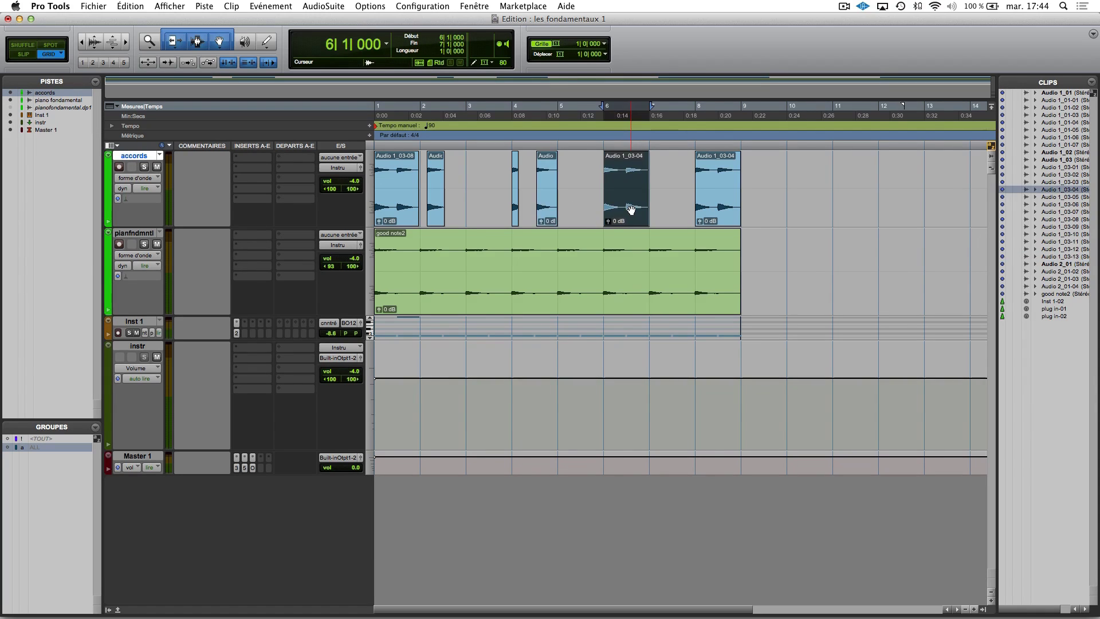
left_click(719, 213)
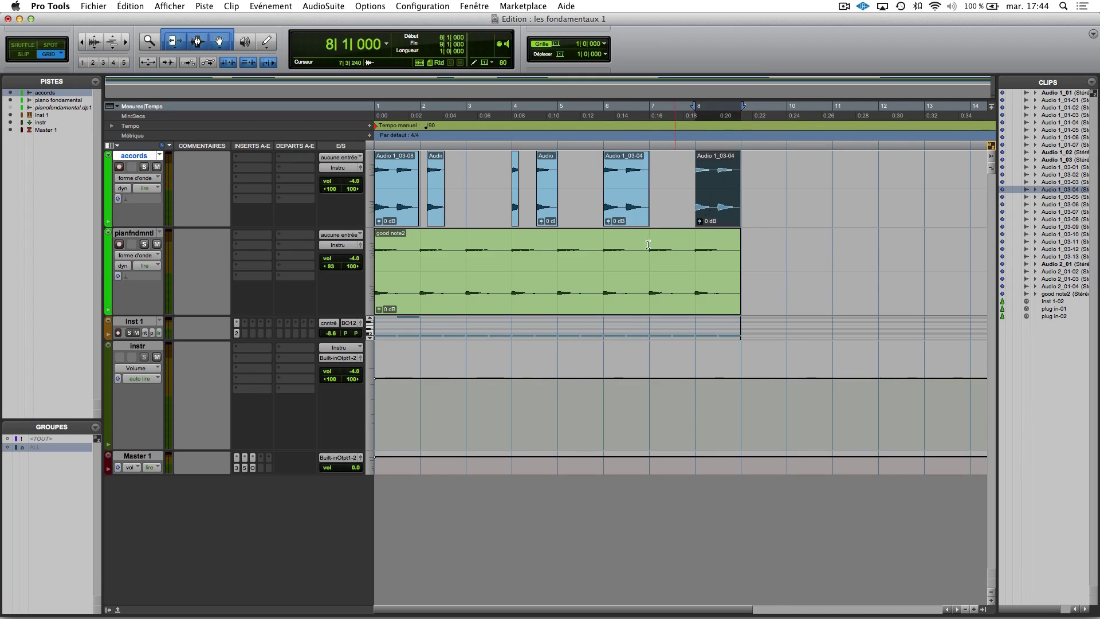
Step: Select the accords clips from 4|1 through 8|1, move them together along the timeline, undo the move and clear the selection
left_click(637, 218)
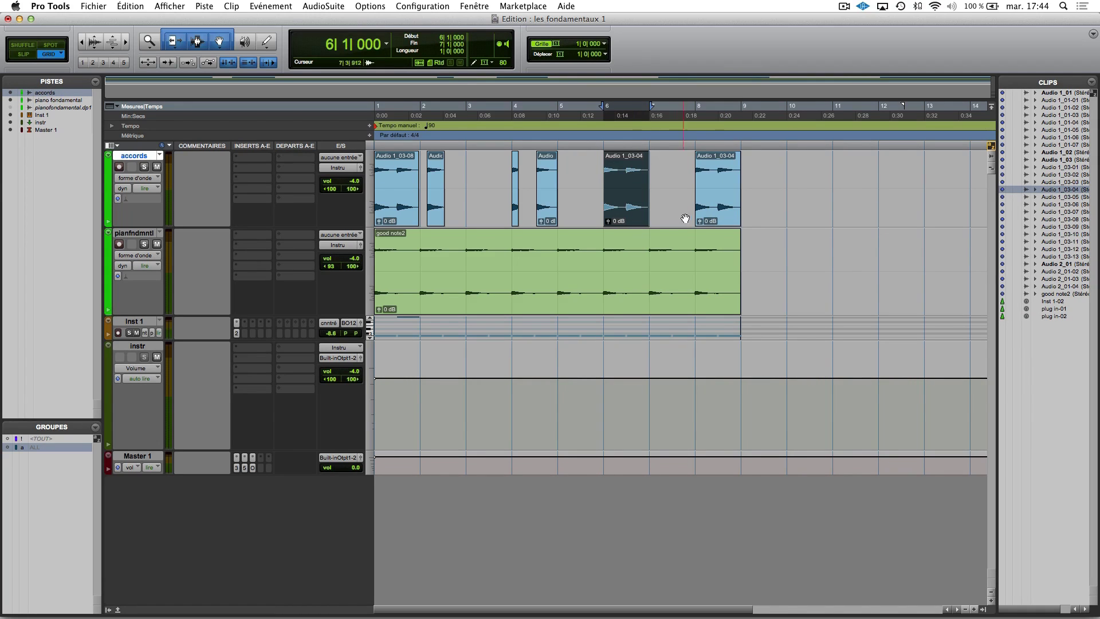
left_click(712, 216, "shift")
left_click(551, 211, "shift")
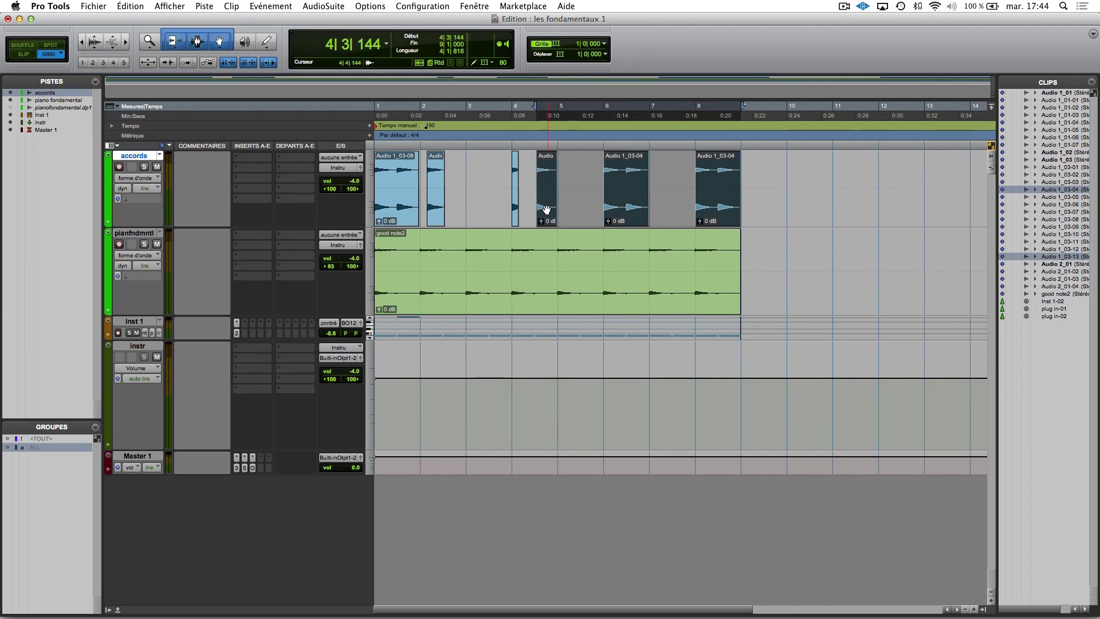
left_click(512, 208, "shift")
left_click_drag(512, 208, 660, 207)
key("super+z")
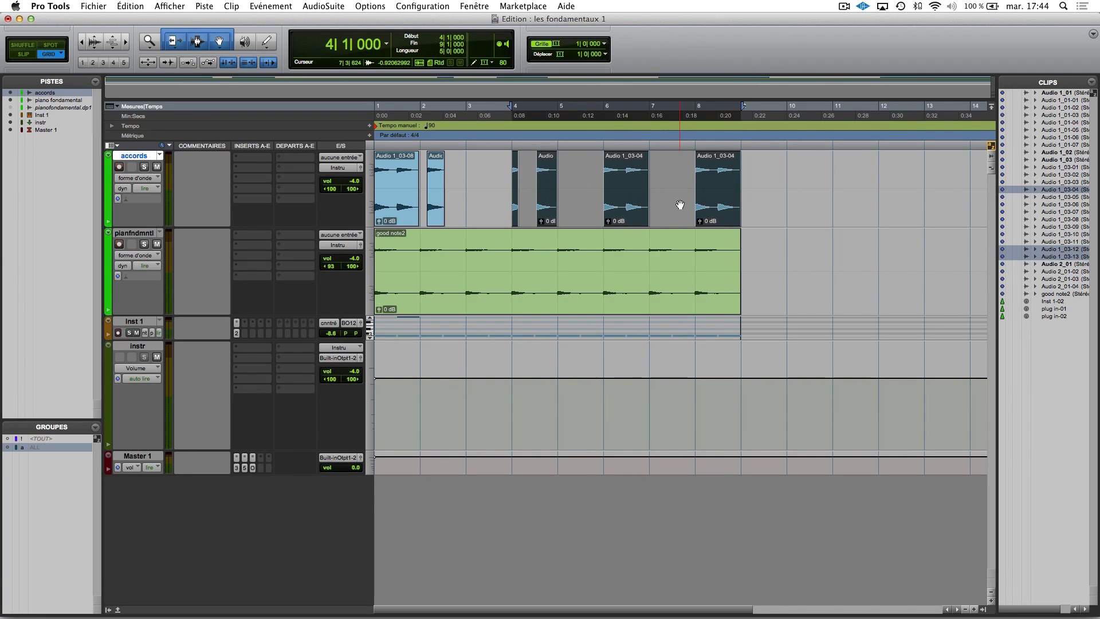
key("Right")
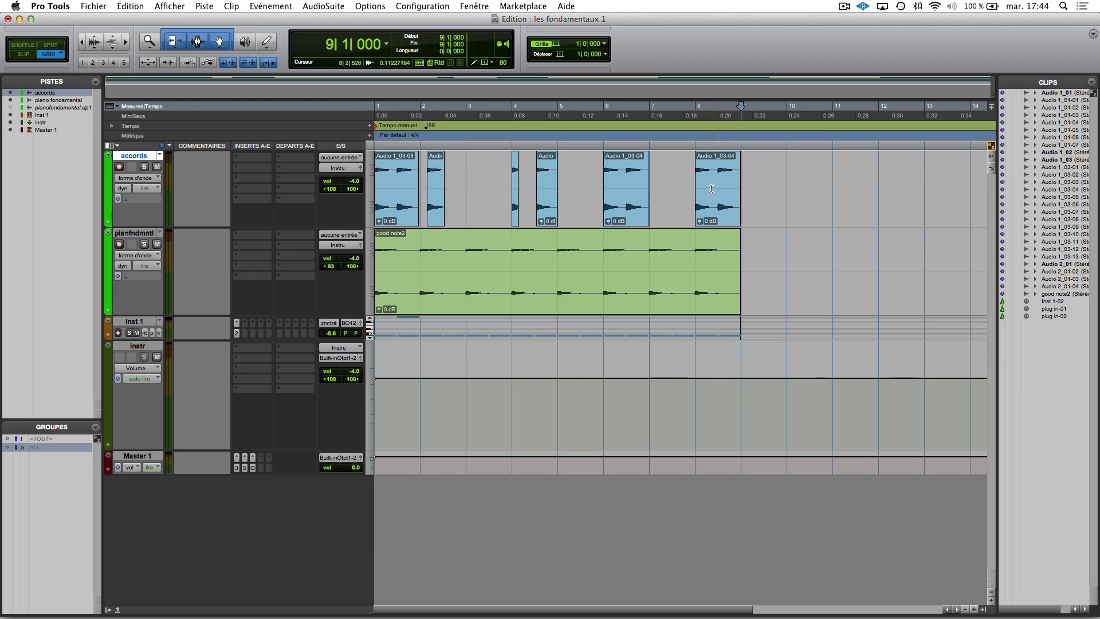
Step: Undo the earlier accords edits until the track again holds only the clips at 1|1 and 4|1
key("super+z")
key("super+z")
key("super+z")
key("super+z")
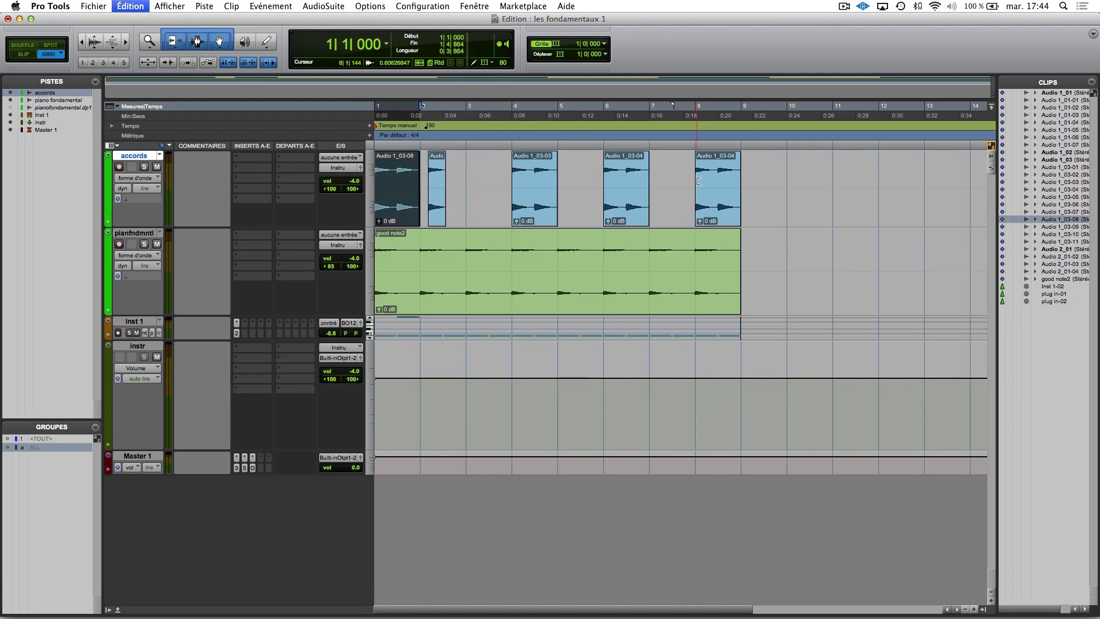
key("super+z")
key("super+z")
key("super+z")
key("super+z")
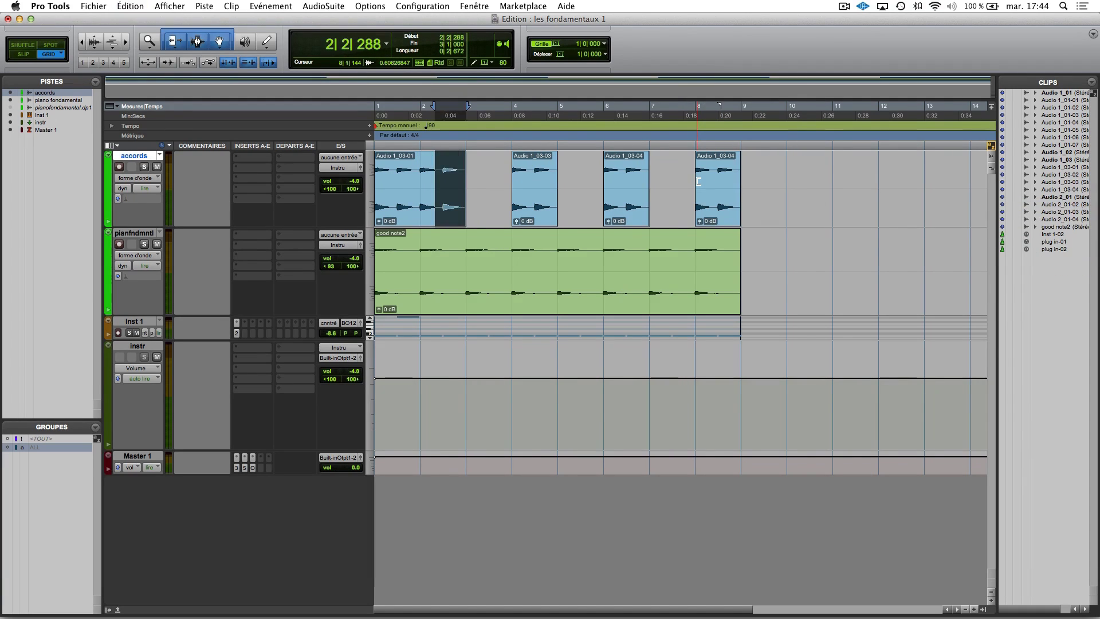
key("super+z")
key("super+z")
key("super+z")
key("super+z")
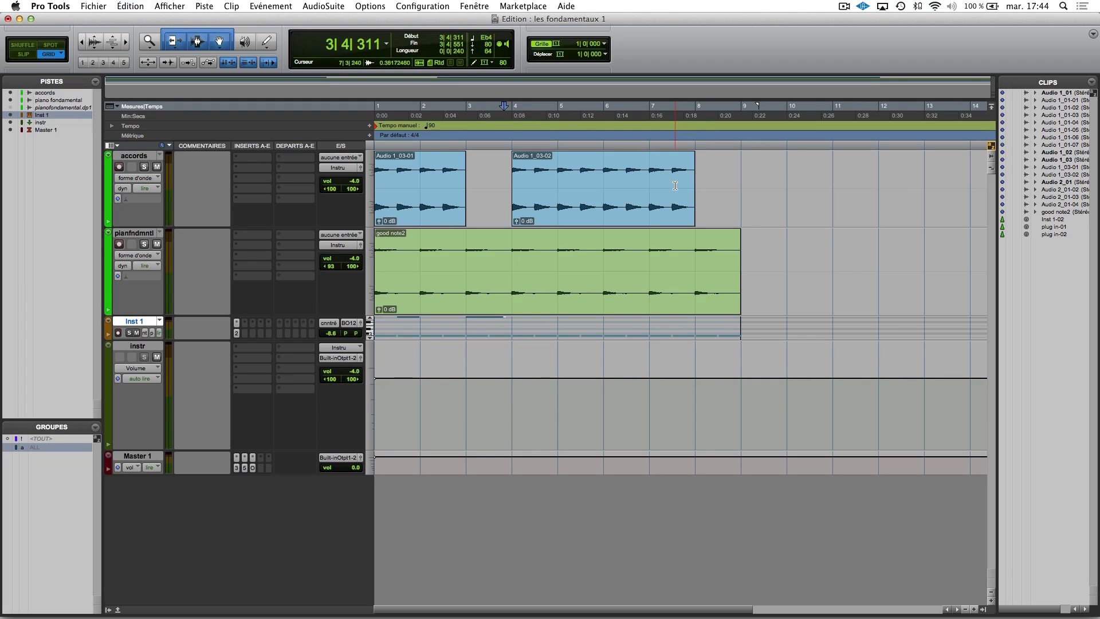
Step: Trim the end of the accords clip at 4|1 back to 7|4|240 and further to 7|2|912
left_click(686, 185)
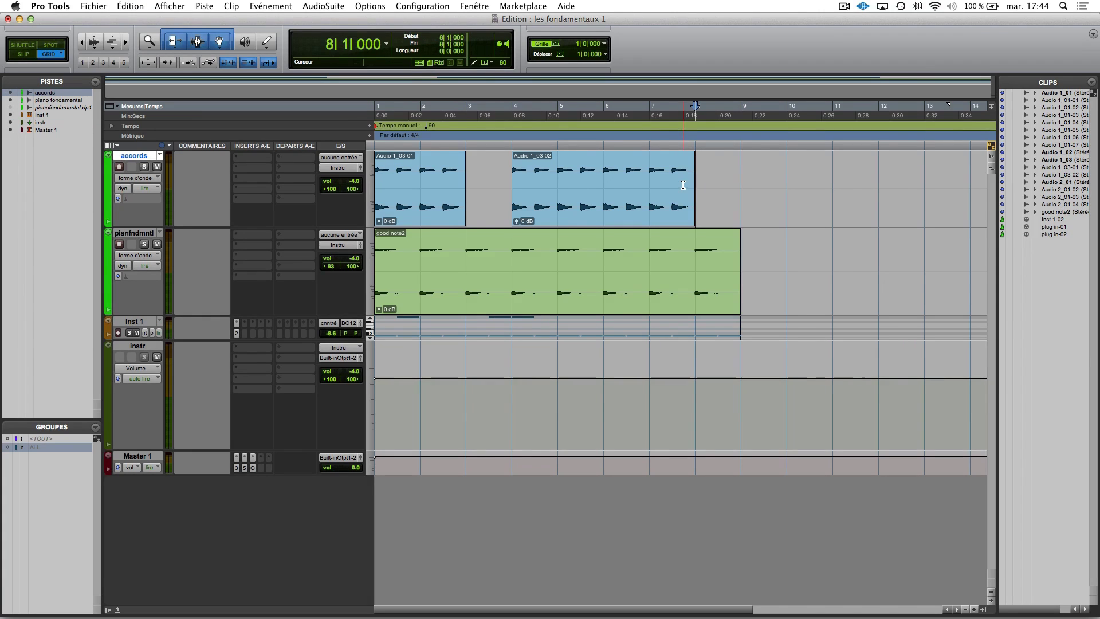
left_click(687, 185)
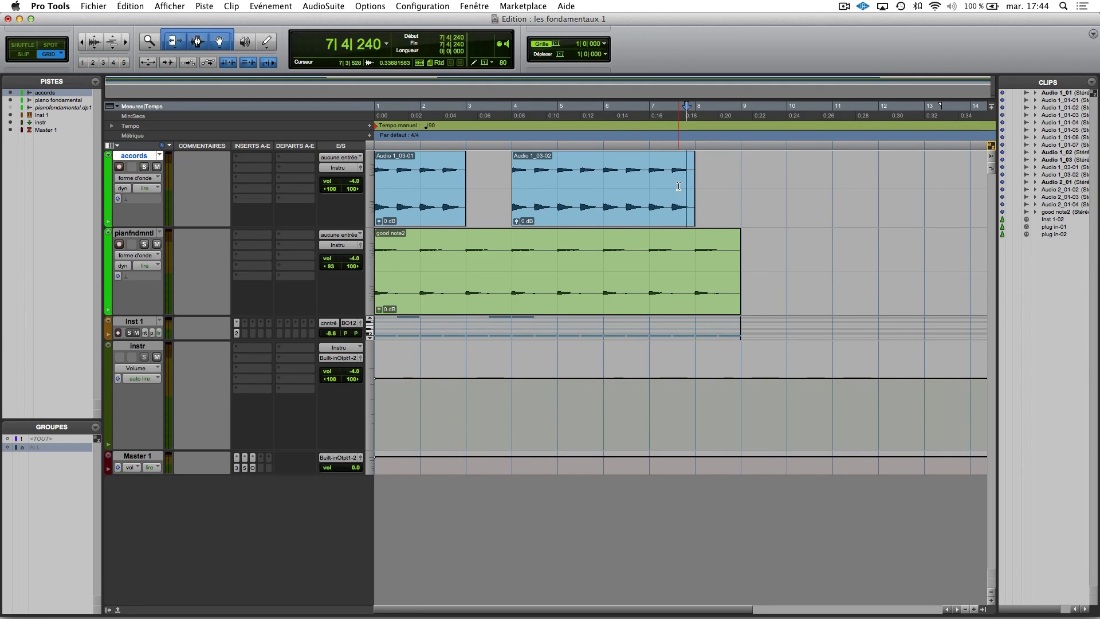
key("s")
left_click(671, 183)
key("s")
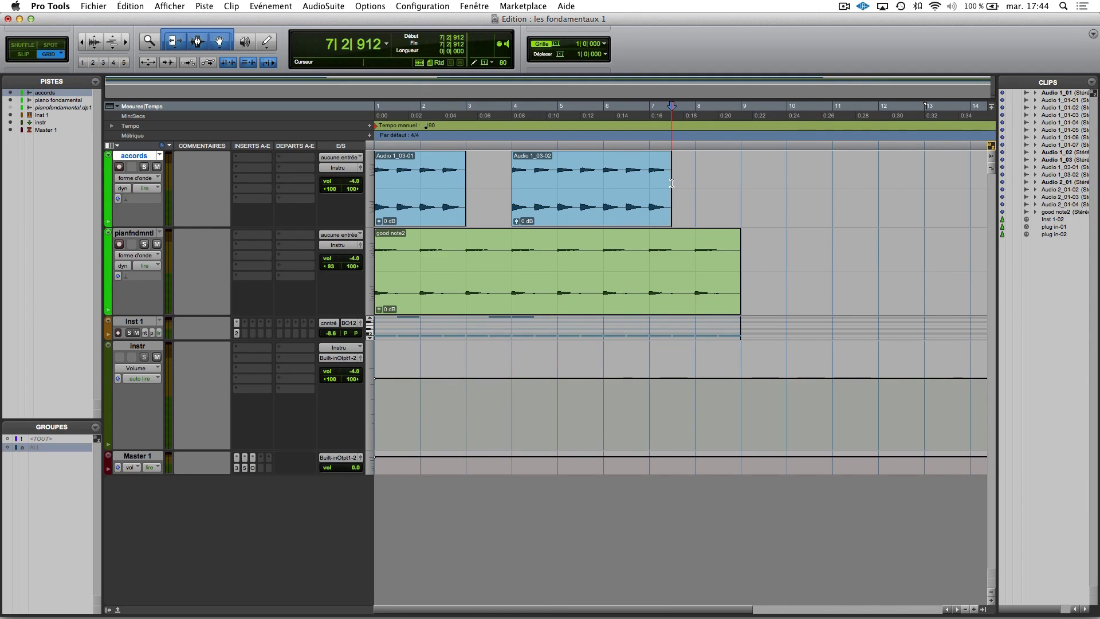
Step: Trim the start of the second accords clip to 7|1|000, and undo this trim and the previous end trim
left_click(648, 180)
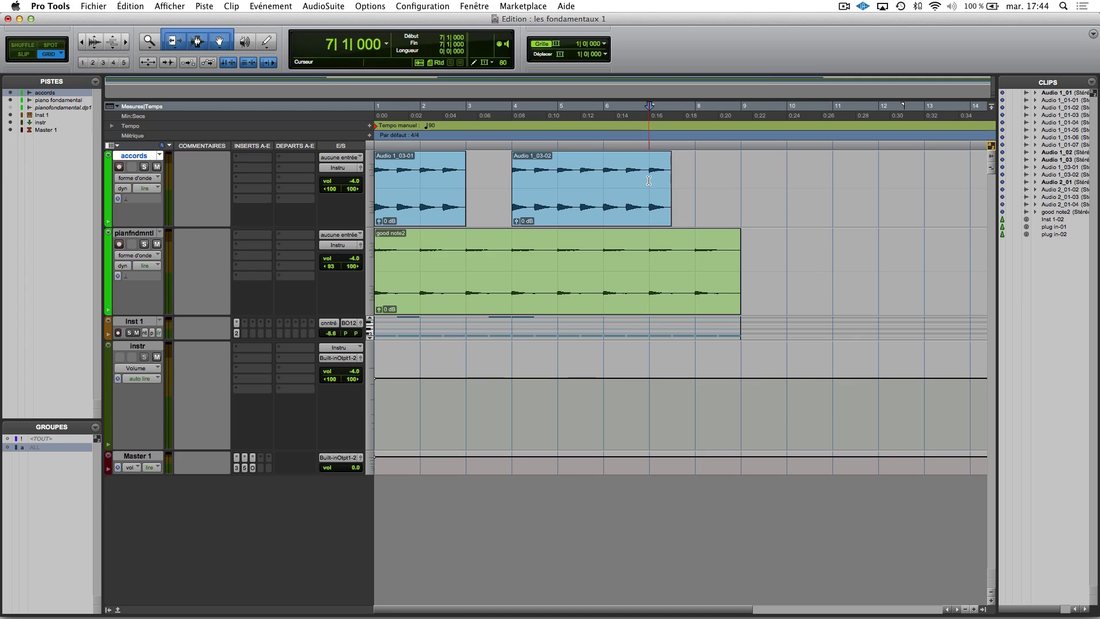
key("a")
key("super+z")
key("super+z")
Step: Trim the second accords clip's start to 5|2|768 and its end to 5|4|192, and undo all its trims
left_click_drag(564, 183, 596, 177)
left_click(578, 183)
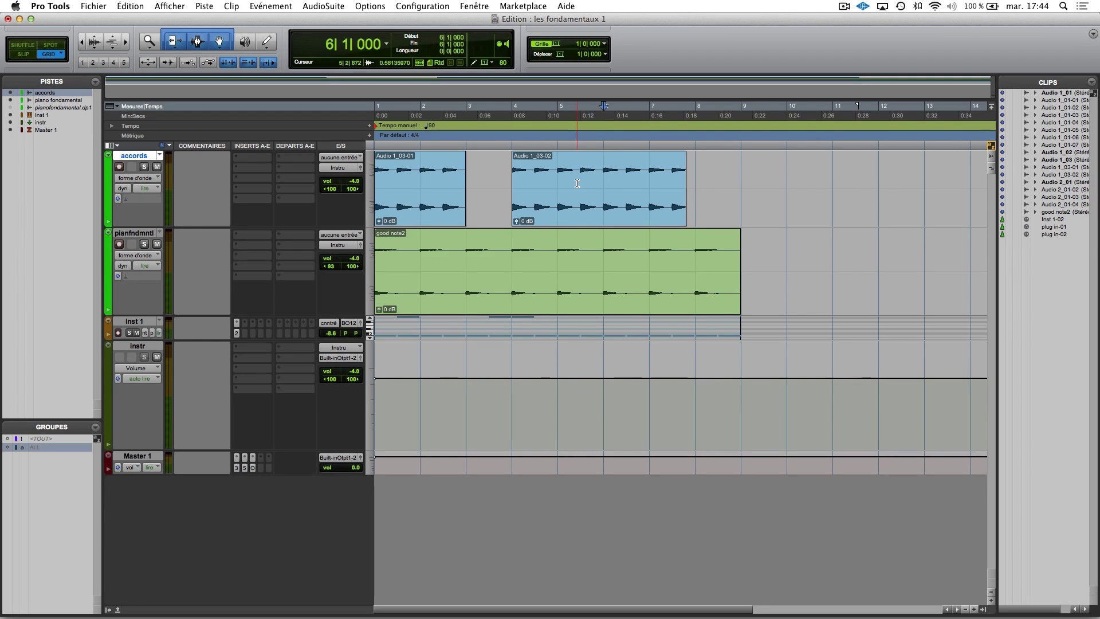
key("a")
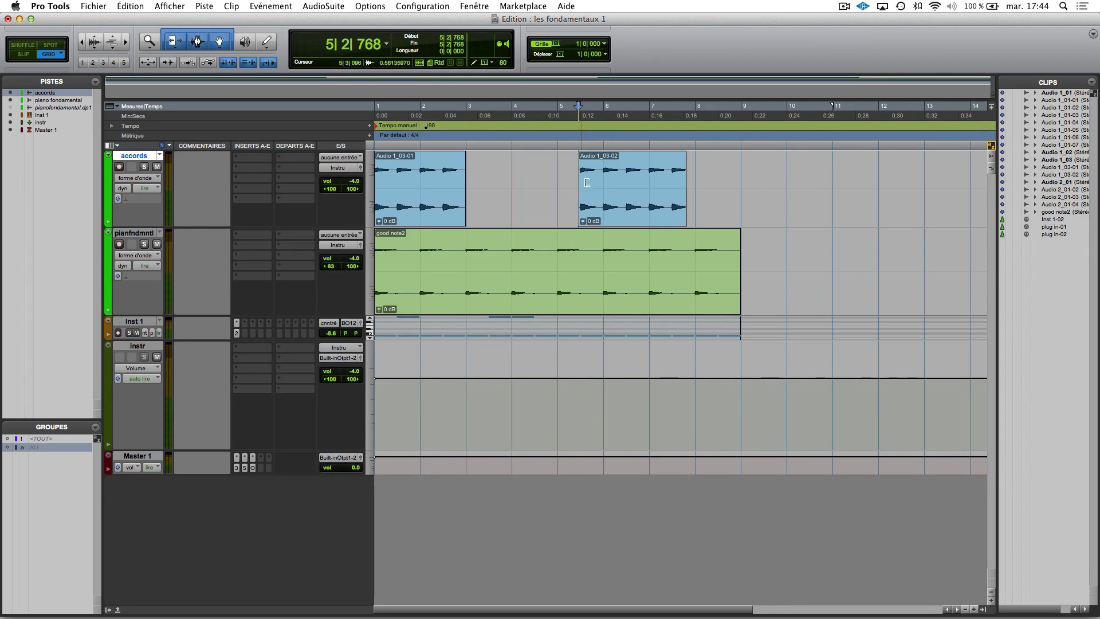
left_click(594, 181)
key("super+s")
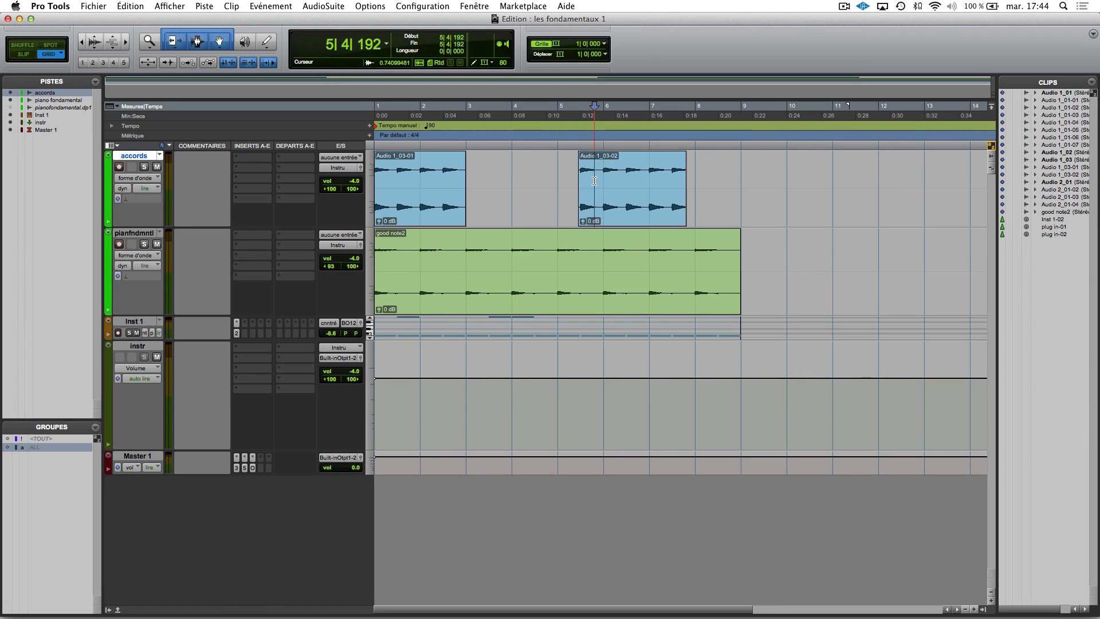
key("s")
left_click(585, 212)
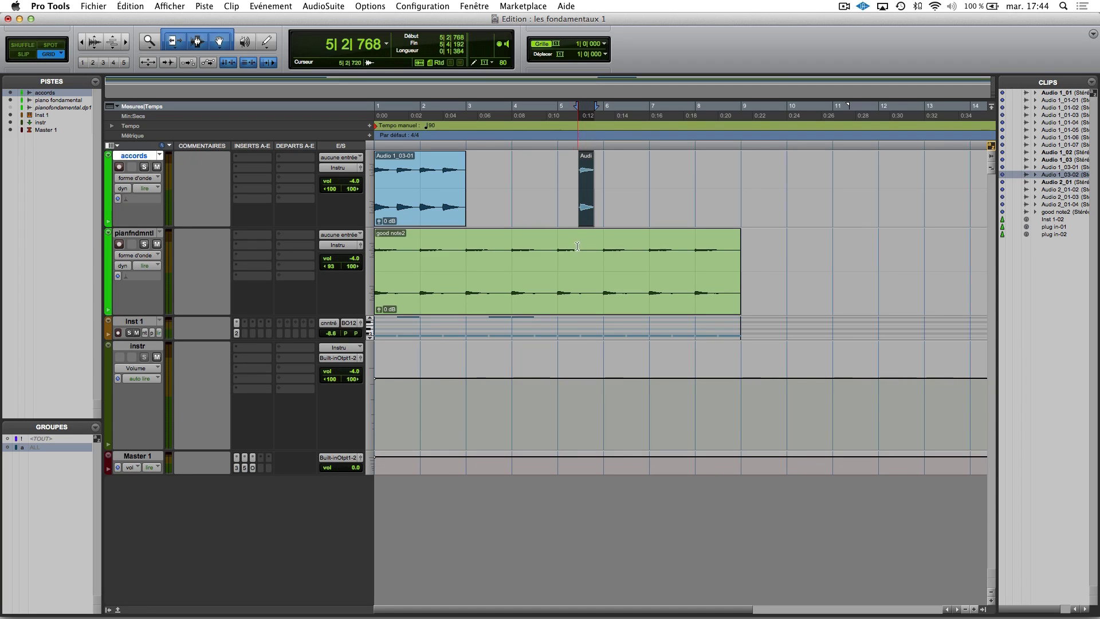
key("super+z")
key("super+z")
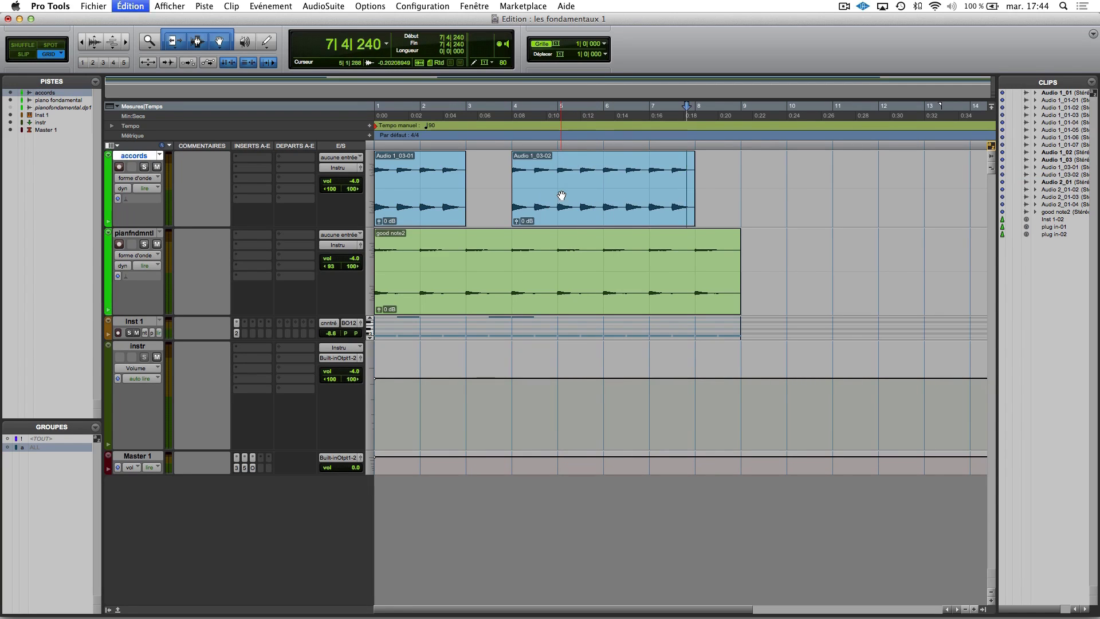
Step: Select the accords clip at 4|1, transfer the selection down to the piano fondamental track and back up to accords
left_click(604, 214)
left_click(508, 257)
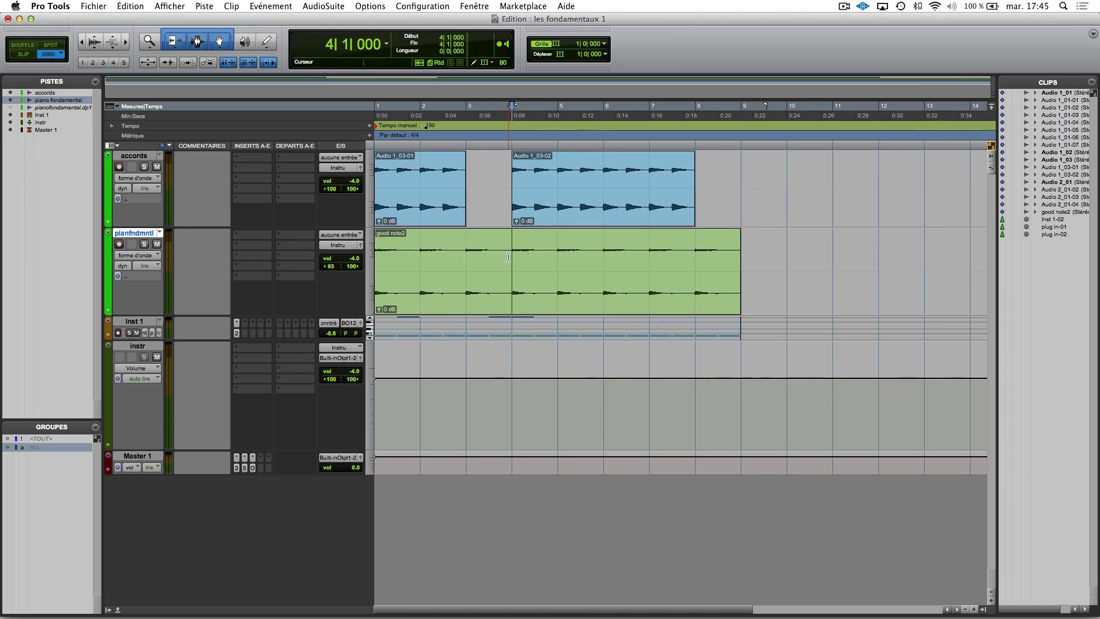
left_click(563, 209)
left_click(561, 264)
left_click(584, 216)
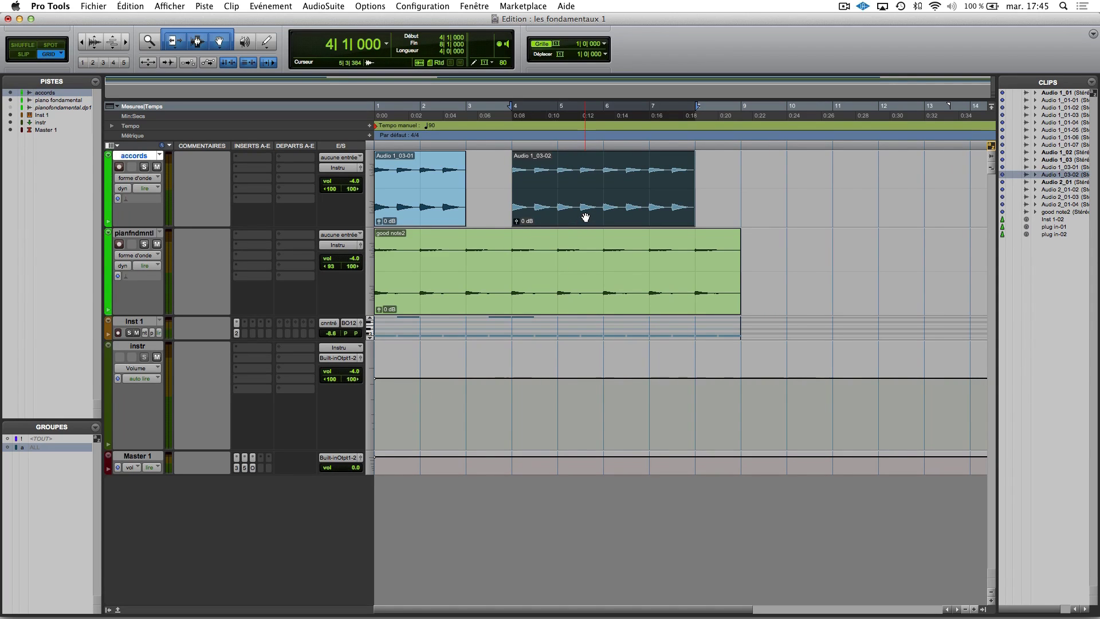
key("semicolon")
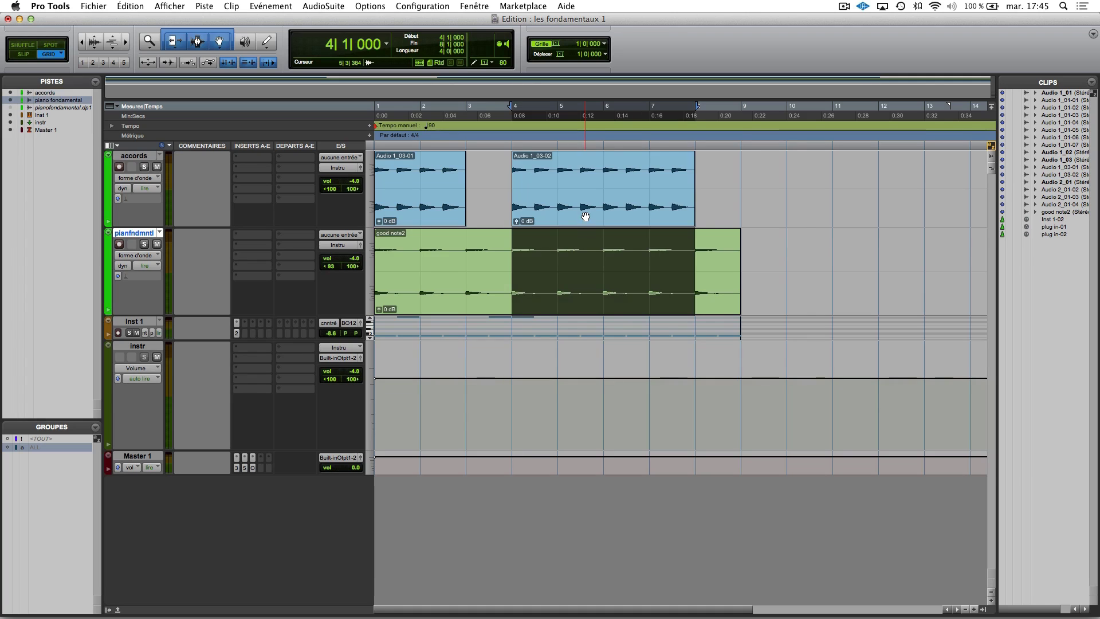
key("p")
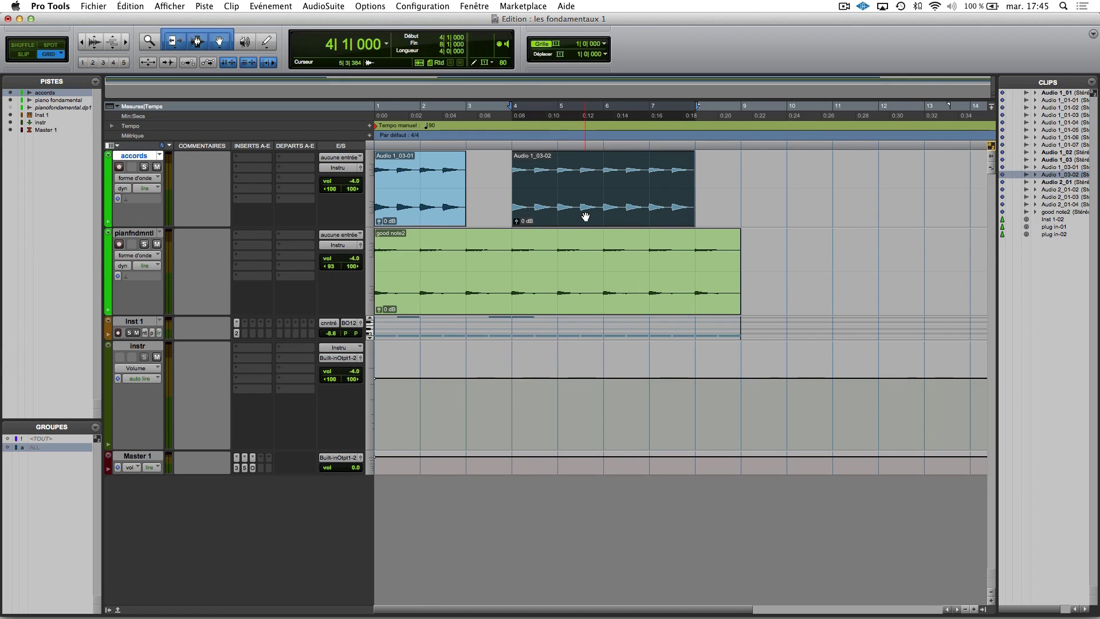
Step: Step the 4|1 to 8|1 selection down three tracks from accords and bring it back up
key("semicolon")
key("semicolon")
key("semicolon")
key("p")
key("p")
key("p")
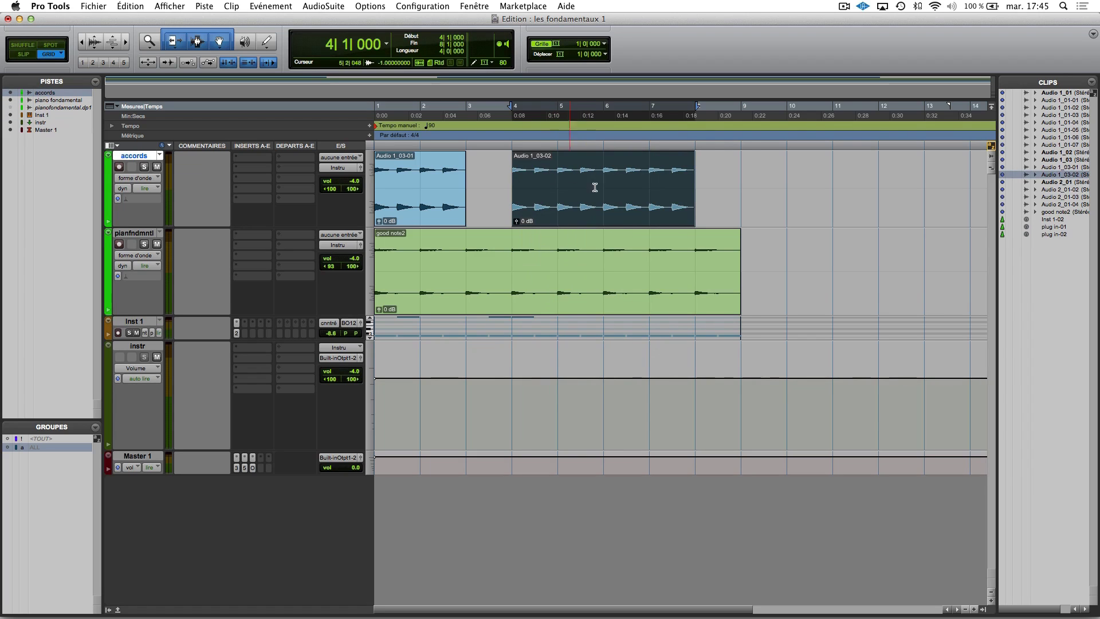
Step: Select 4|1 to 5|1 across all tracks from the timeline ruler and step the selection through the individual tracks to Inst 1
mouse_move(528, 106)
left_mouse_down()
mouse_move(606, 107)
mouse_move(549, 109)
left_mouse_up()
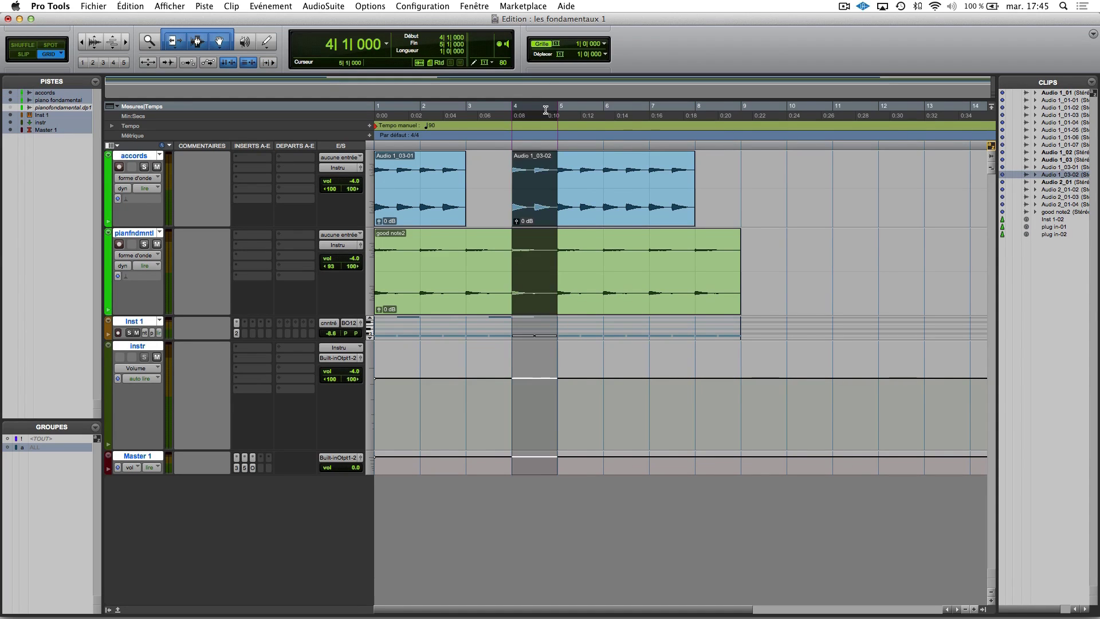
key("semicolon")
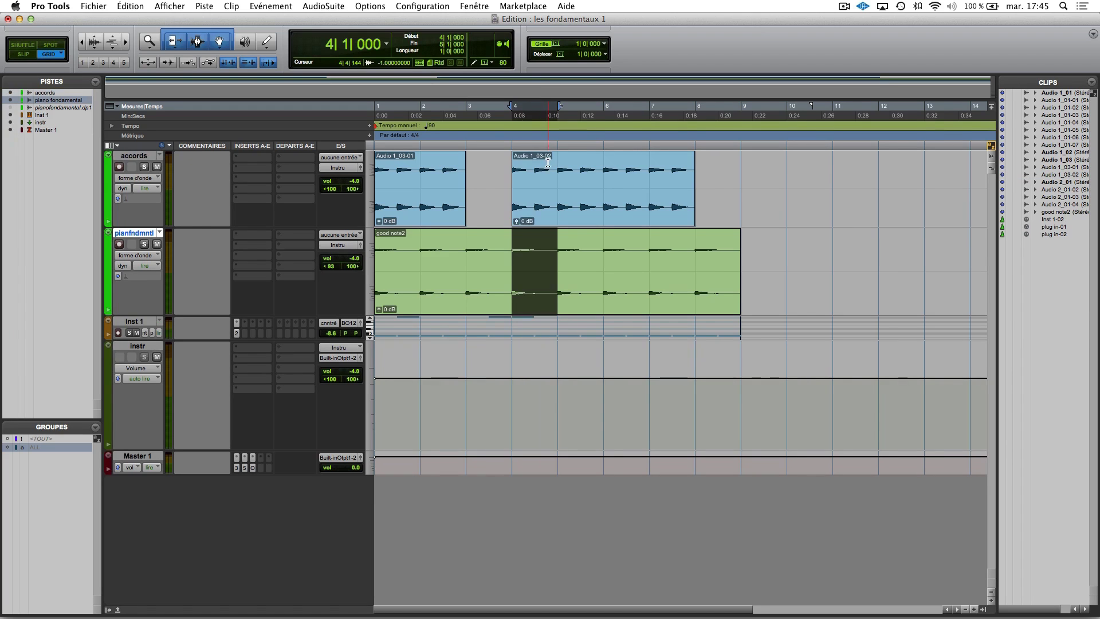
key("semicolon")
key("p")
key("p")
key("semicolon")
key("semicolon")
key("semicolon")
key("semicolon")
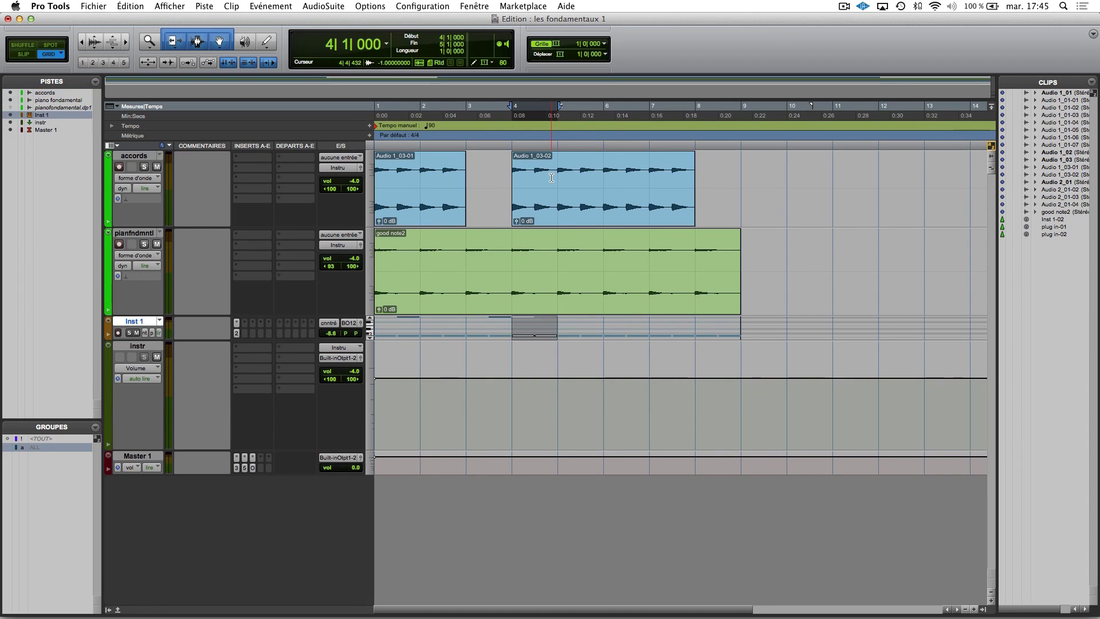
Step: Return the 4|1 to 5|1 selection to accords and alternate it between accords and the tracks below
key("p")
key("p")
key("p")
key("p")
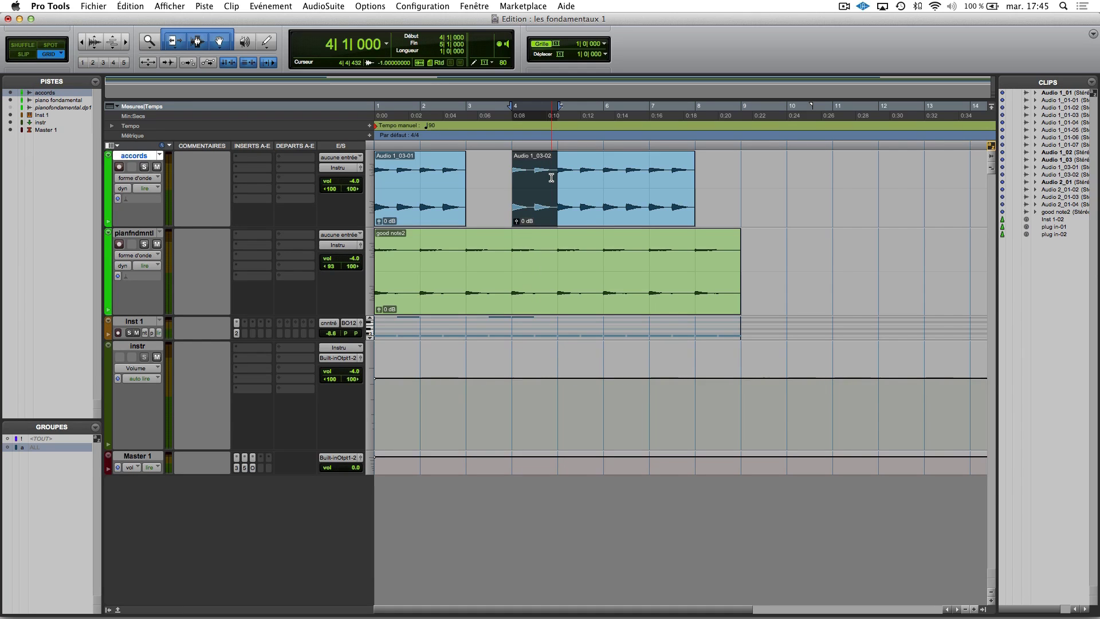
key("semicolon")
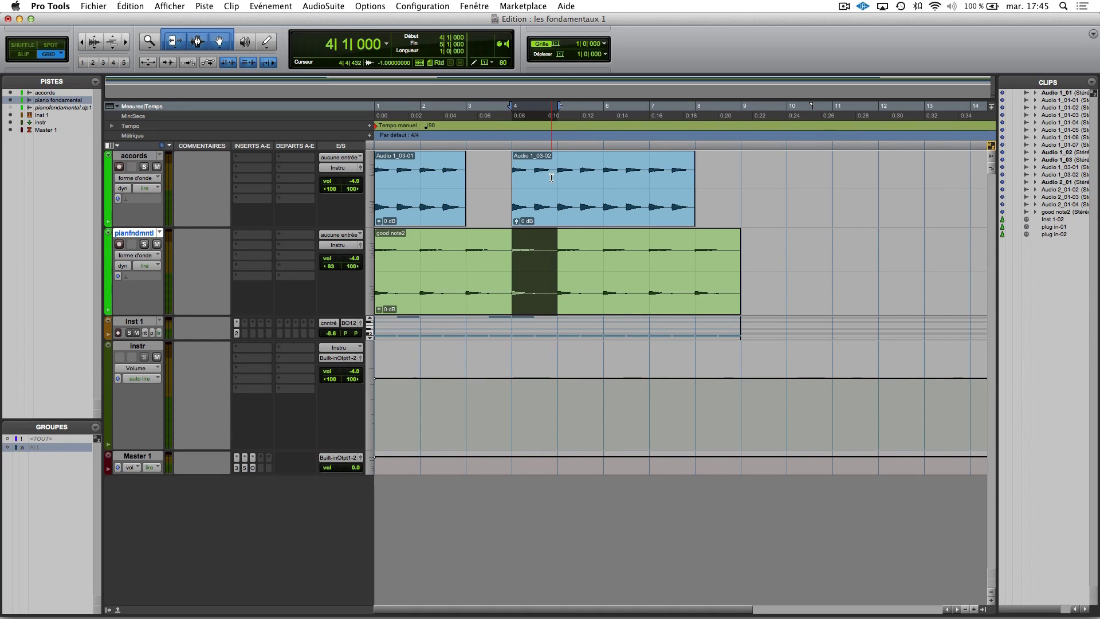
key("p")
key("semicolon")
key("p")
key("semicolon")
key("semicolon")
key("p")
key("p")
key("semicolon")
Step: Make trial range selections on accords and piano fondamental, switch to Slip mode, and select 5|3|480 to 5|4|192 on piano fondamental
left_click_drag(599, 234, 589, 255)
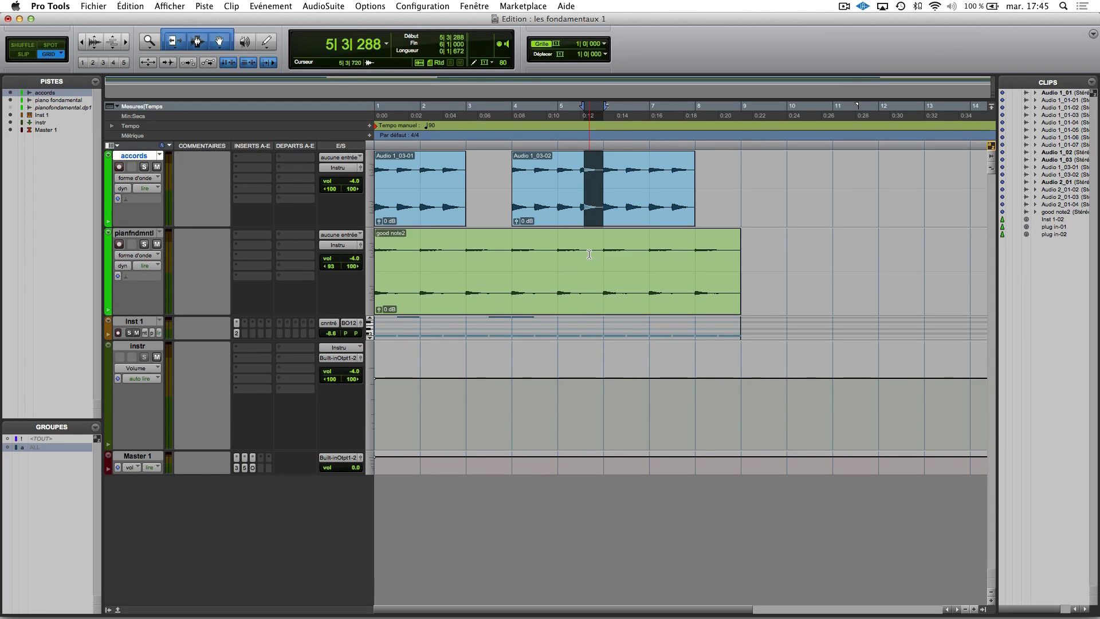
left_click_drag(629, 256, 650, 258)
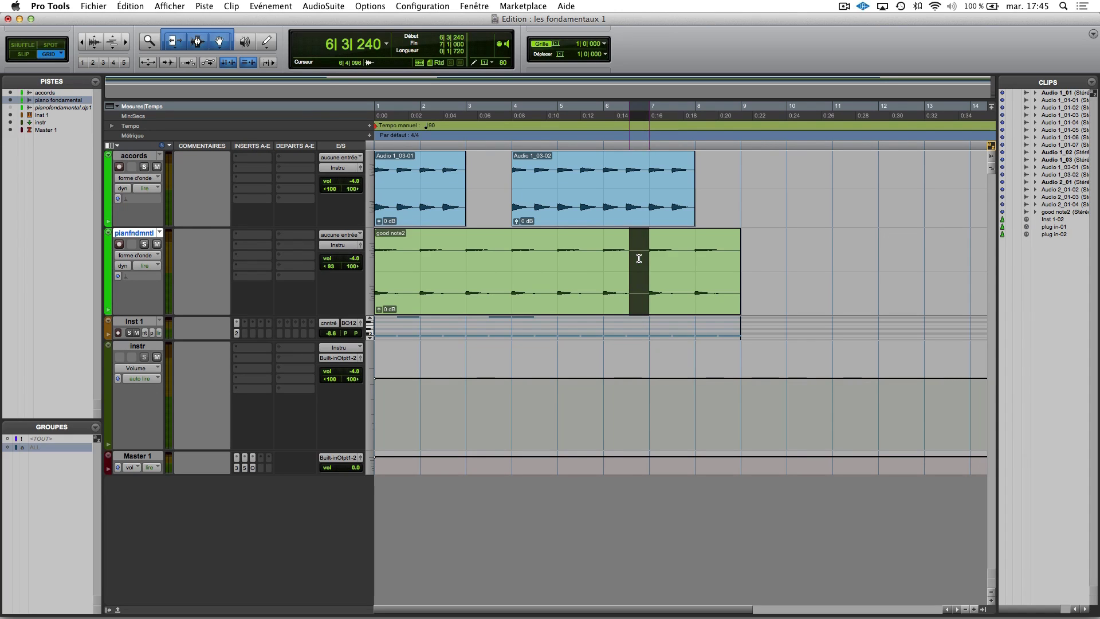
left_click(23, 54)
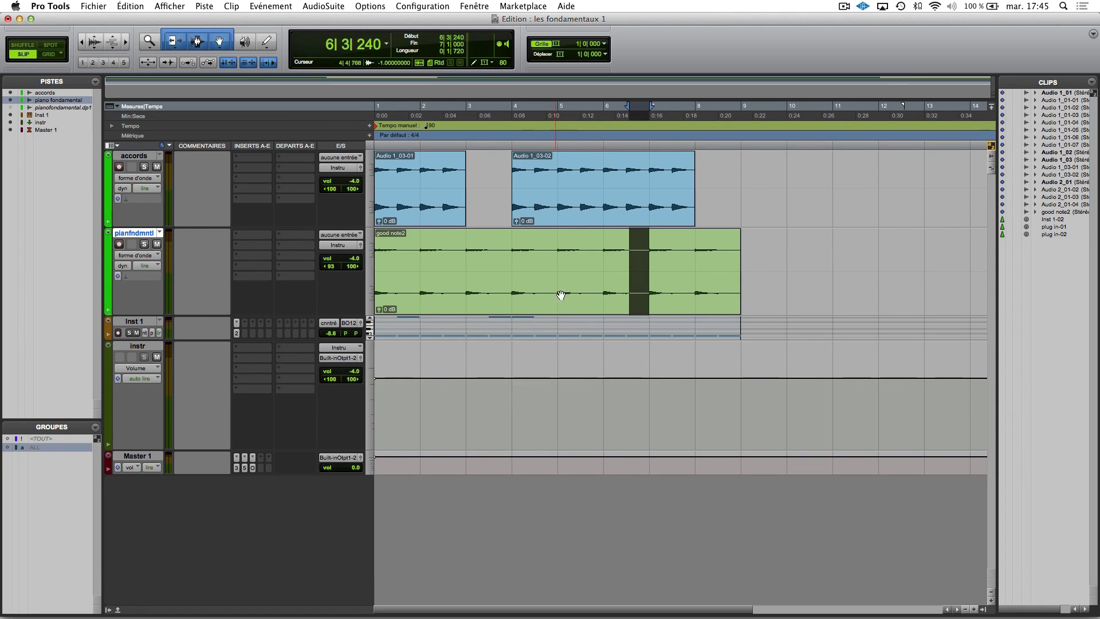
left_click_drag(586, 253, 594, 252)
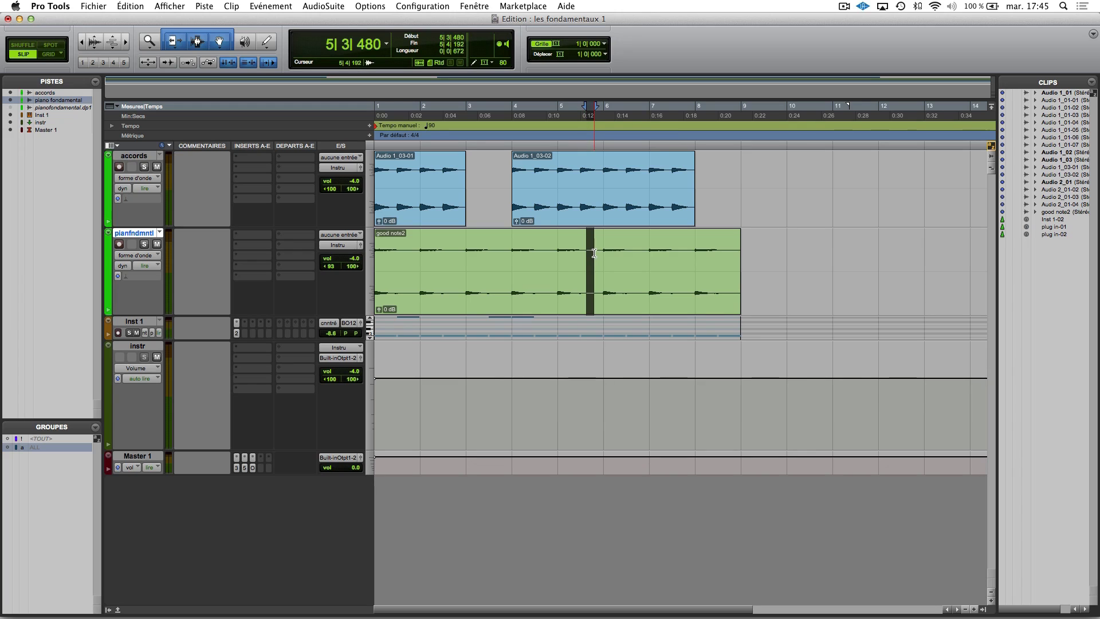
Step: Move the 5|3|480 to 5|4|192 selection up to accords, down through the tracks below, and back to accords
key("p")
key("semicolon")
key("semicolon")
key("semicolon")
key("semicolon")
key("p")
key("p")
key("p")
key("p")
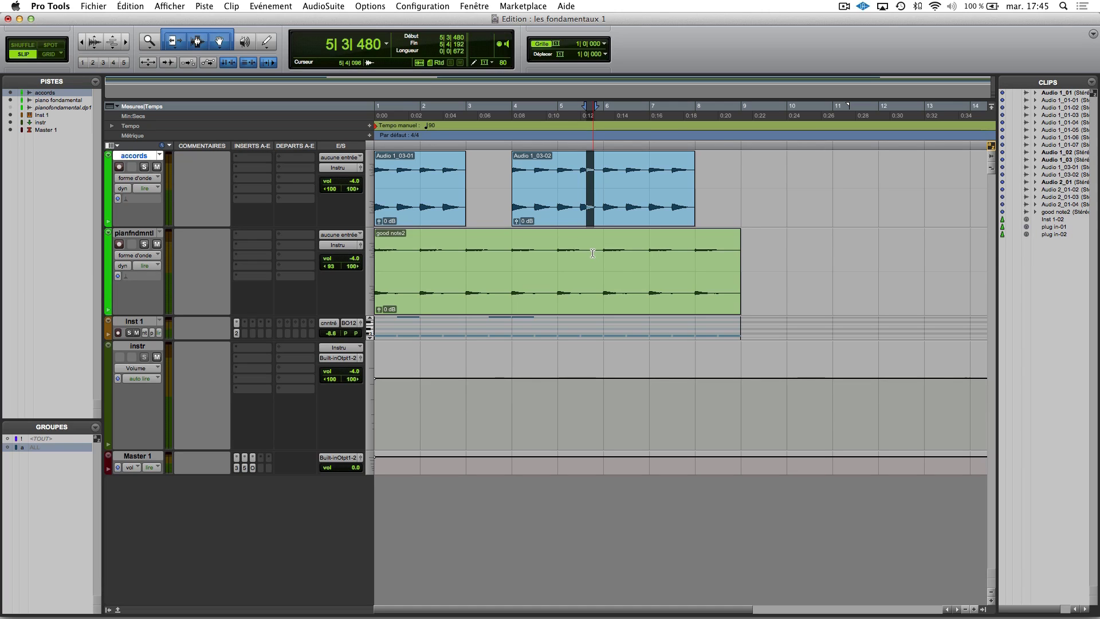
Step: Select 5|3|000 to 5|4|384 on the accords track and separate it into its own clip
left_click_drag(582, 177, 596, 175)
key("space")
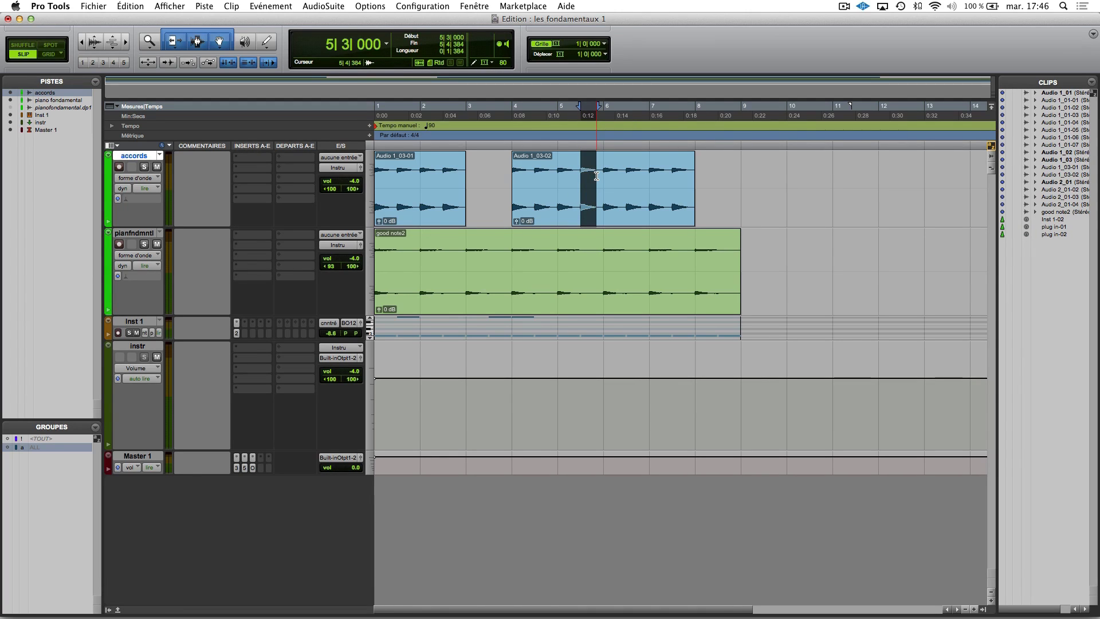
key("super+e")
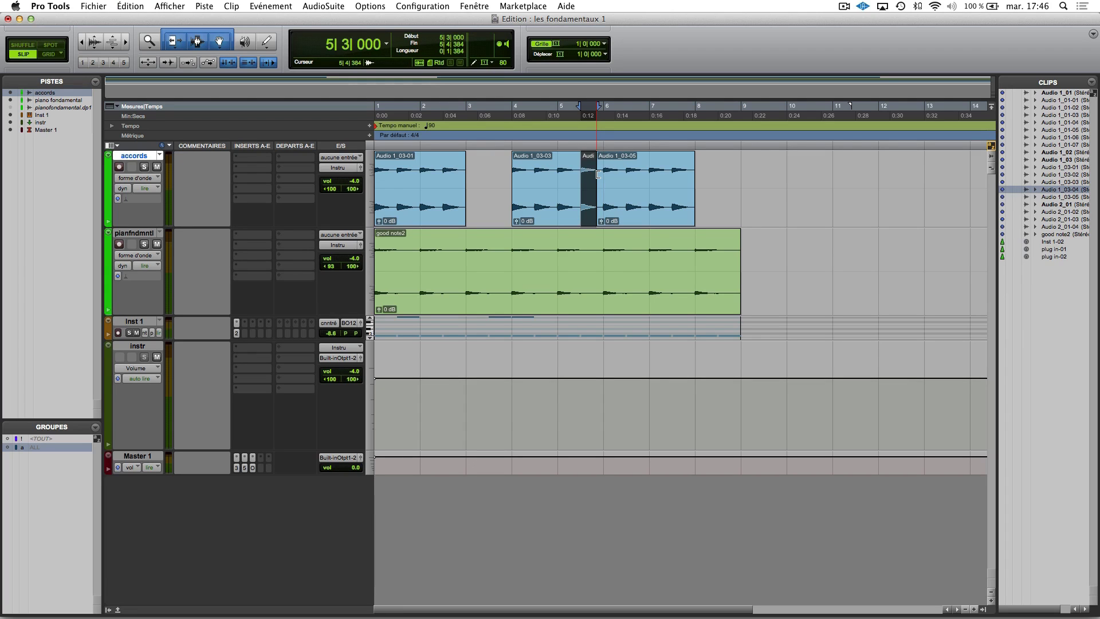
Step: Transfer the 5|3|000 to 5|4|384 selection to piano fondamental, separate that portion of the clip, and delete it
key("semicolon")
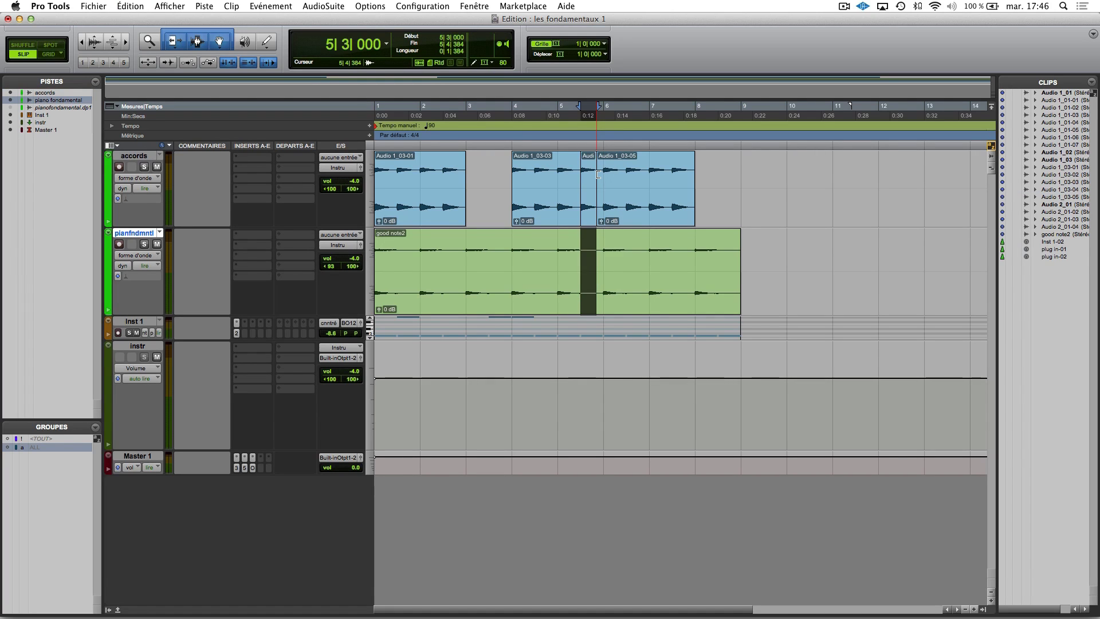
key("super+e")
key("BackSpace")
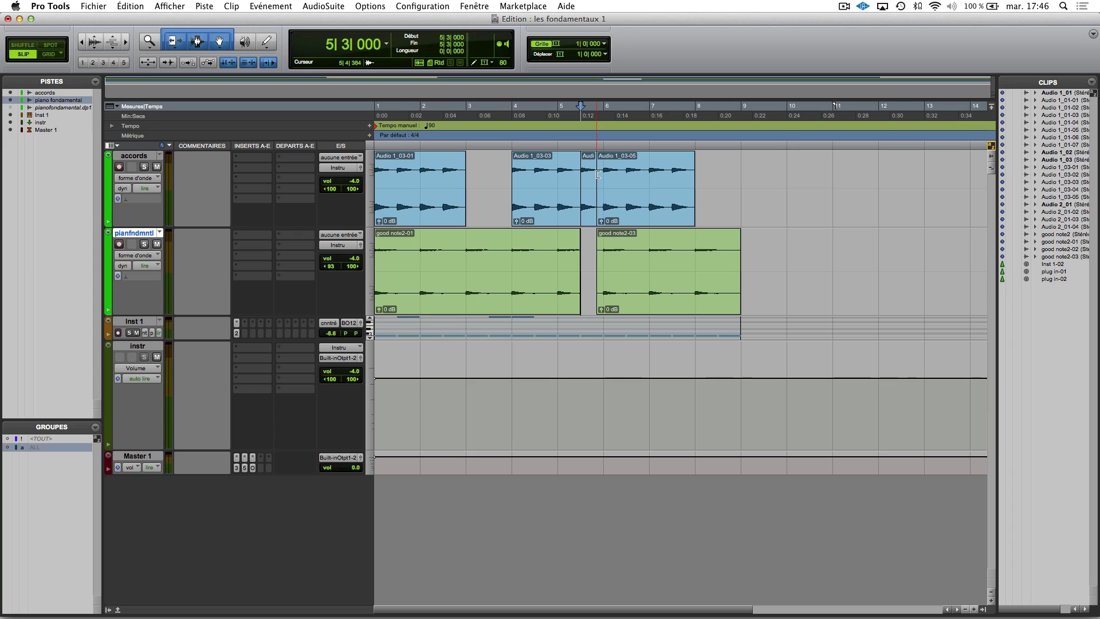
Step: Copy the short accords clip at 5|3|000 to the same position on piano fondamental and delete the original from accords
left_click(591, 211)
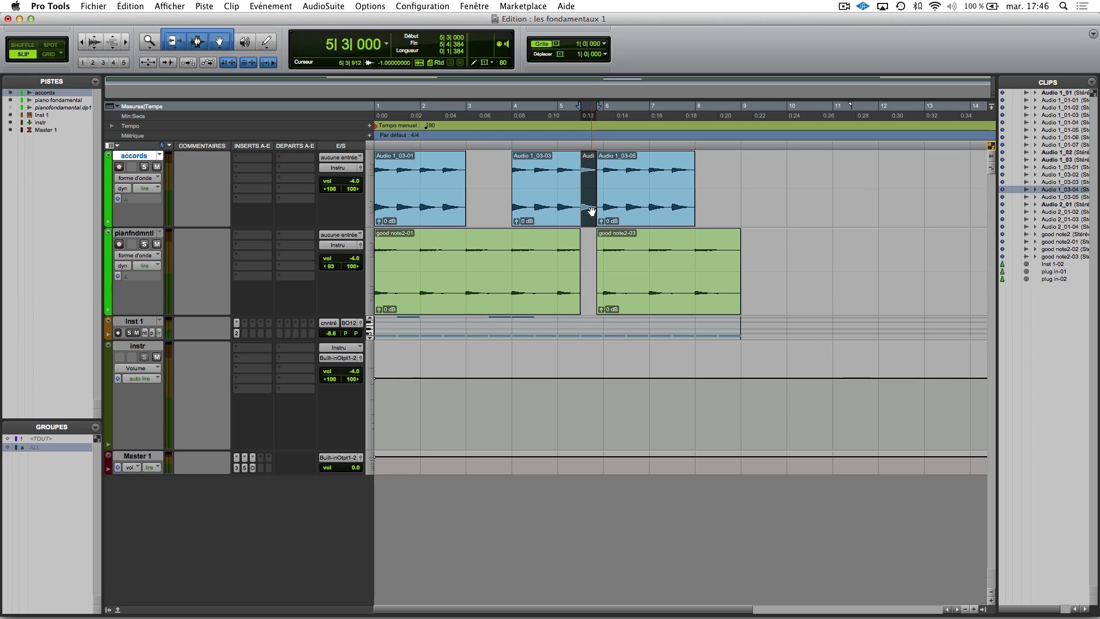
key("semicolon")
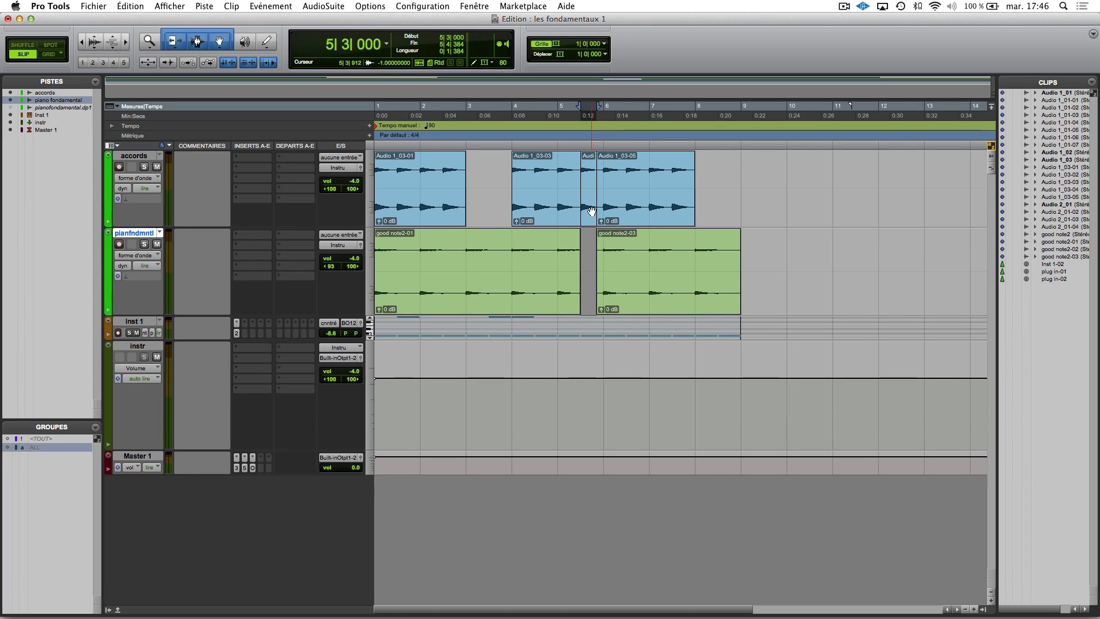
key("super+v")
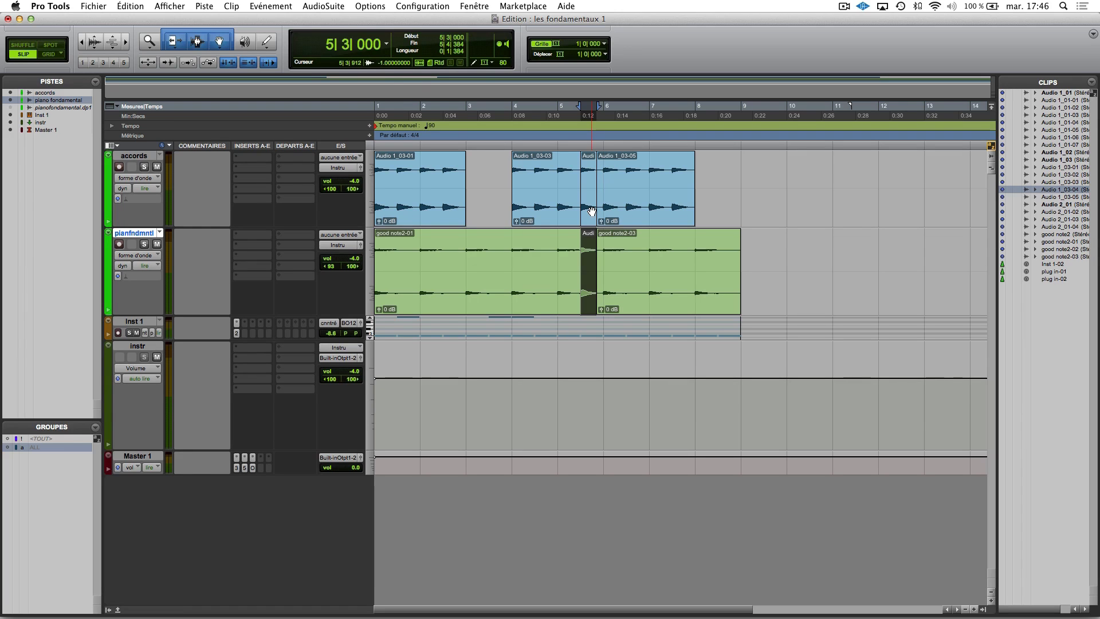
left_click(591, 211)
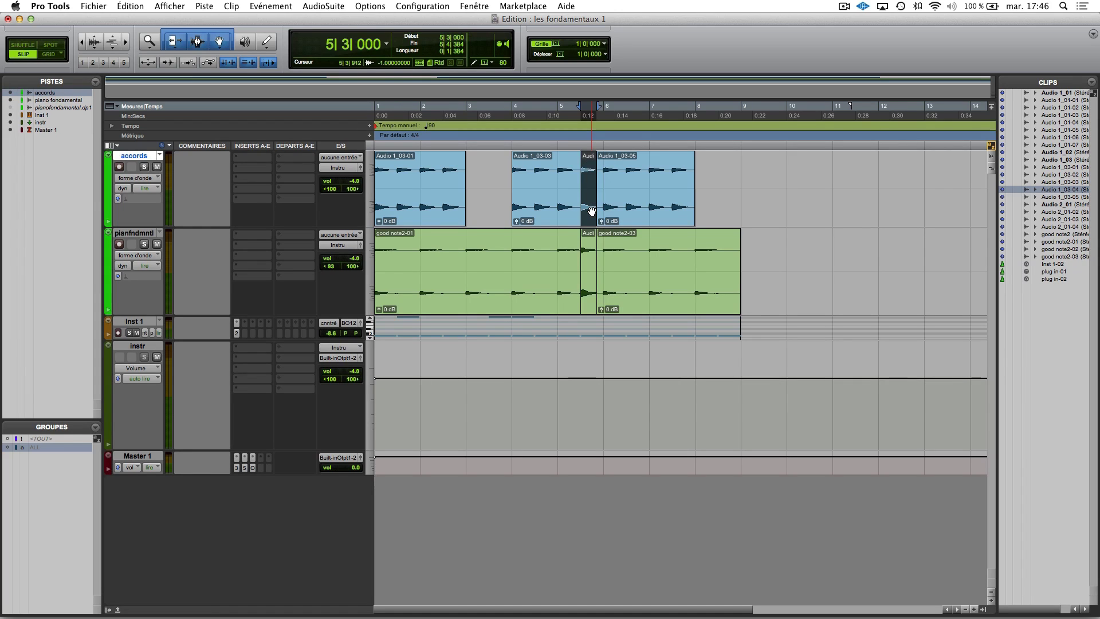
key("Delete")
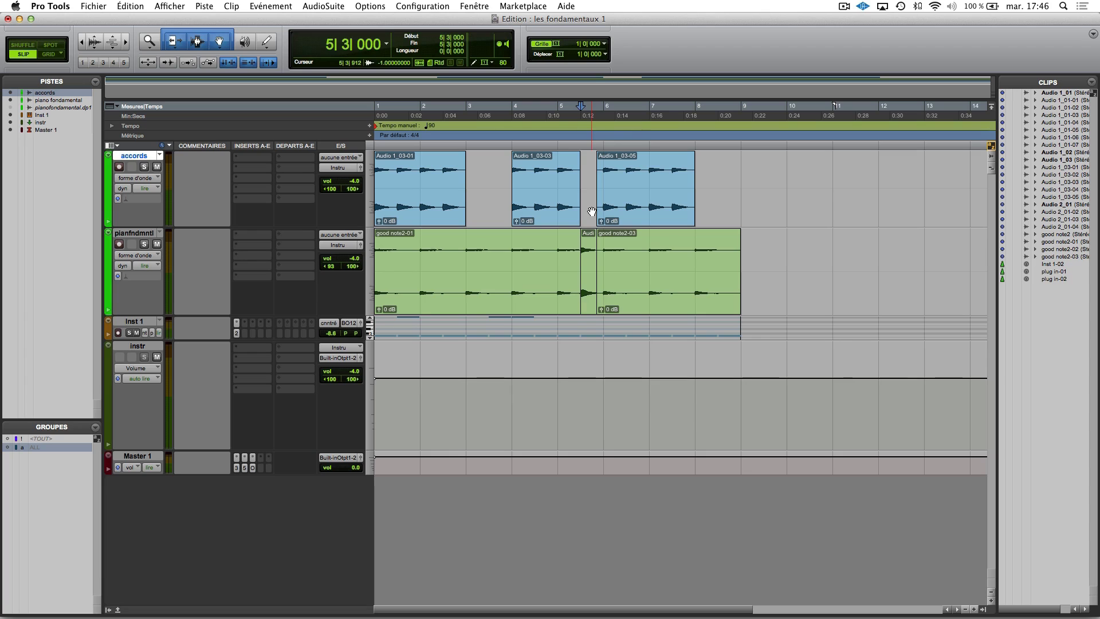
Step: Select 6|4|816 to 7|2|720 on accords, copy it to the same place on piano fondamental, and cut it from accords
left_click_drag(648, 177, 673, 176)
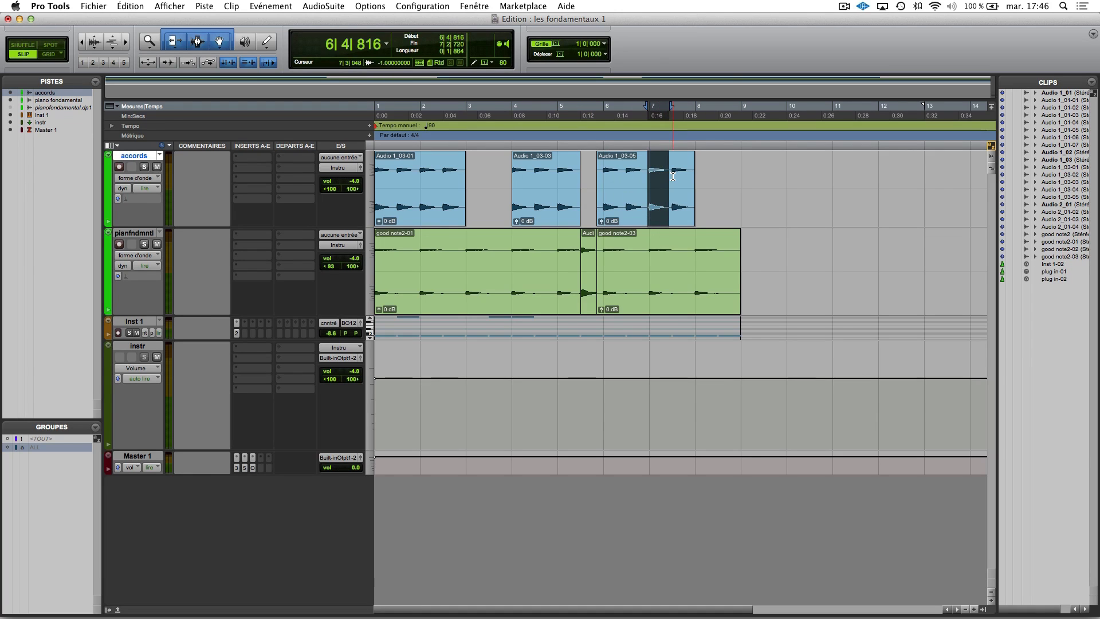
key("ctrl+c")
key("semicolon")
key("ctrl+v")
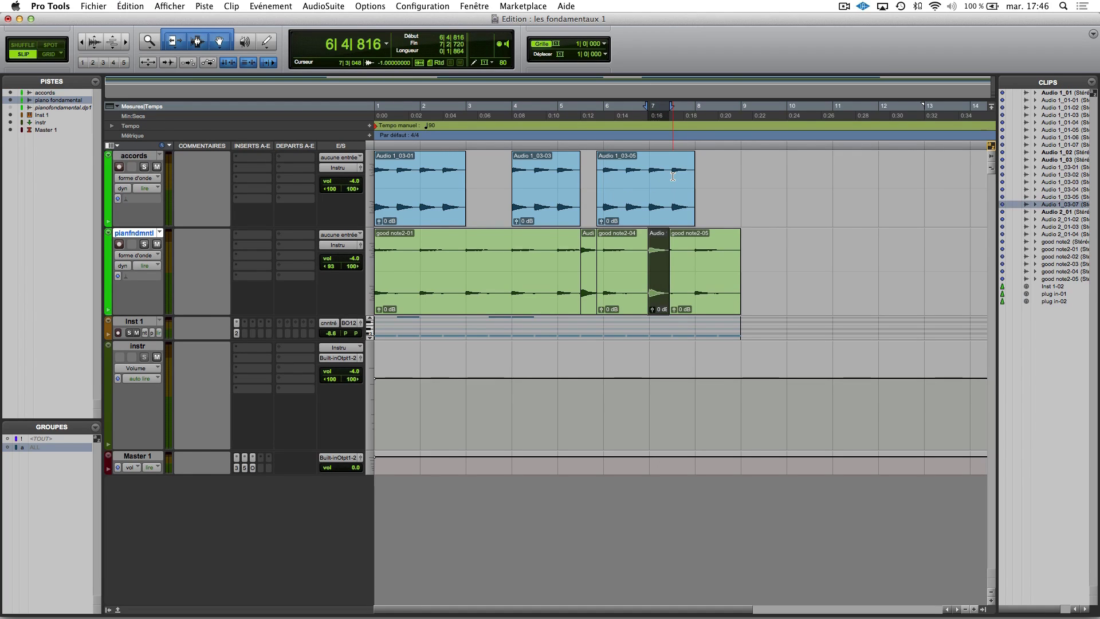
key("p")
key("ctrl+x")
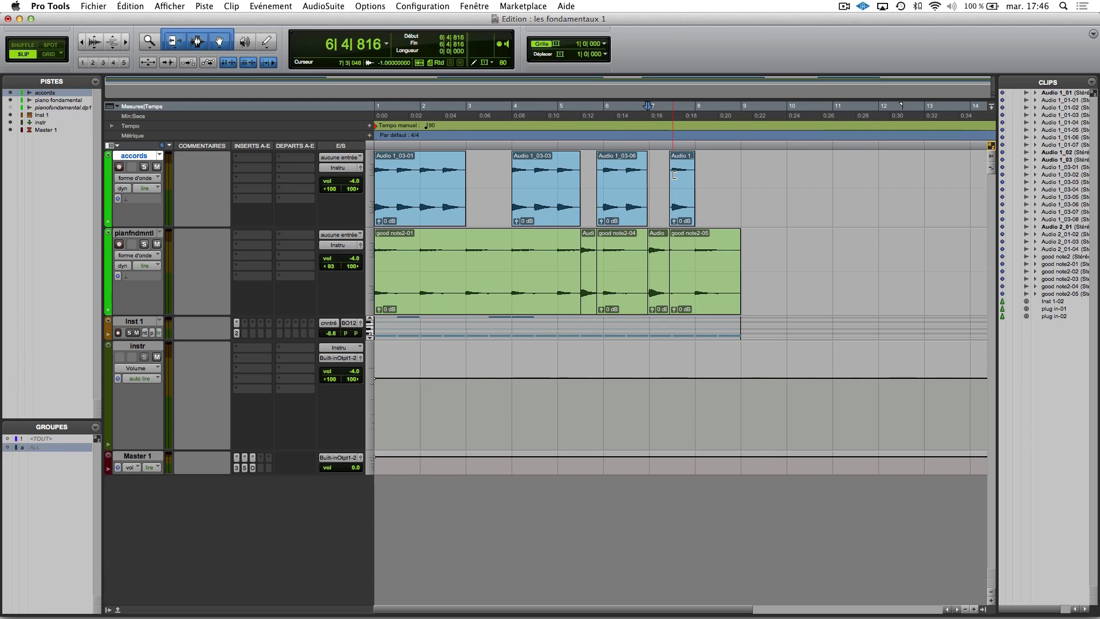
Step: Copy the accords clip from 5|4|384 to 6|4|816, then move the selection down to Inst 1 and back up to piano fondamental
left_click(633, 210)
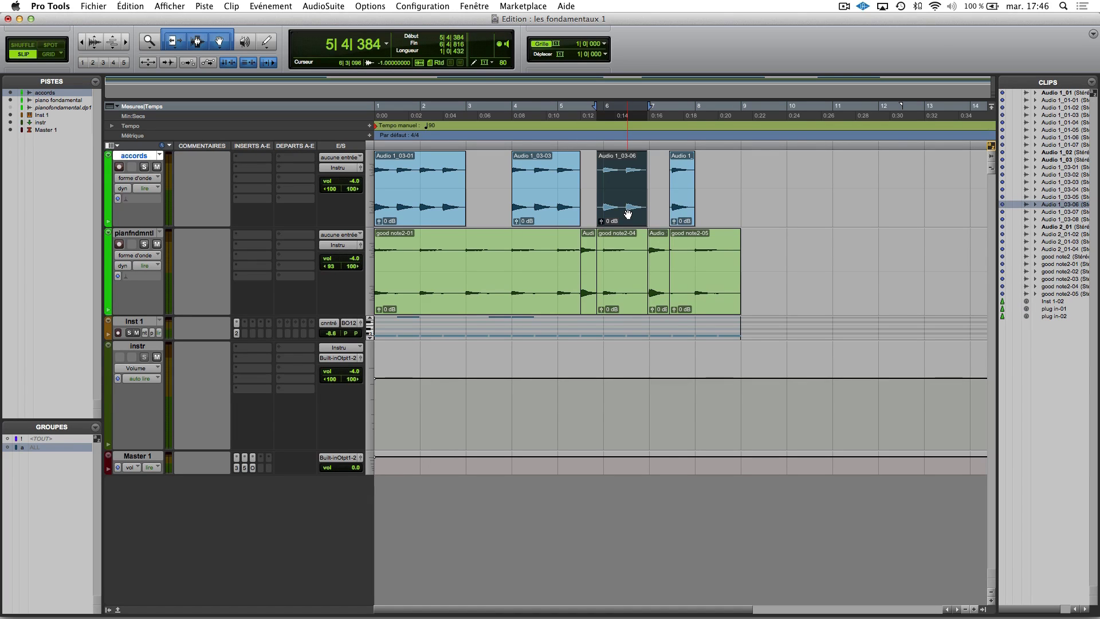
key("shift+semicolon")
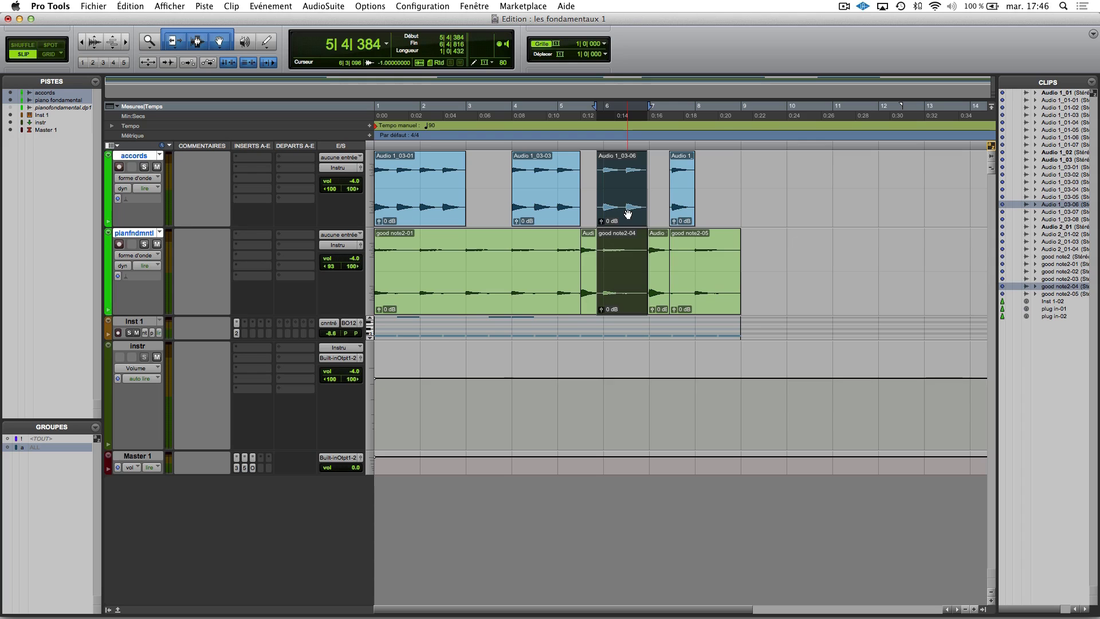
key("super+shift+c")
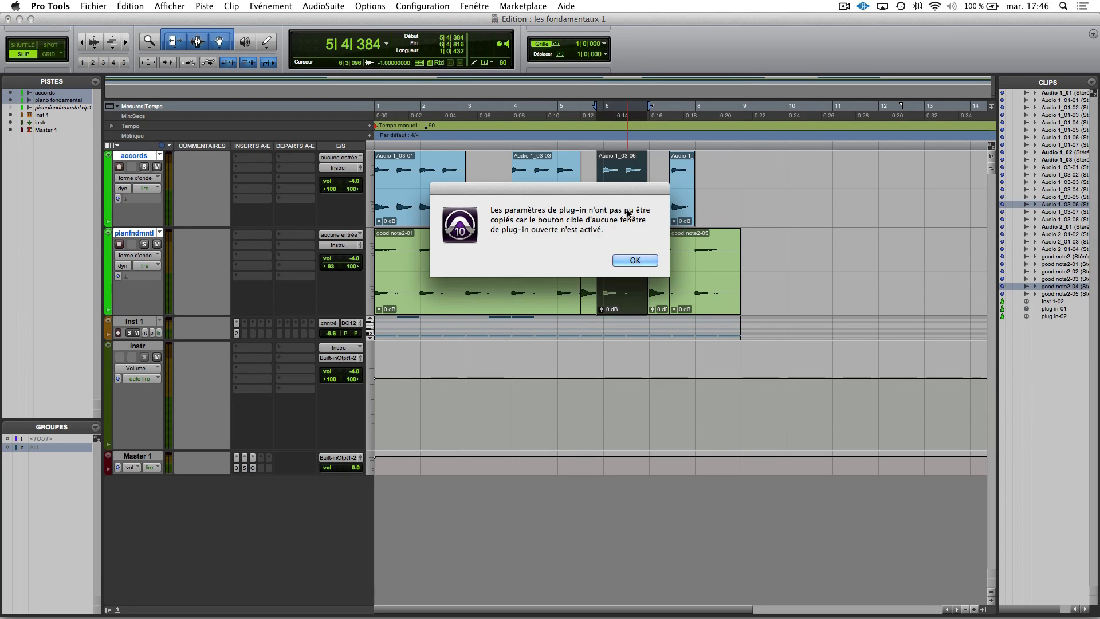
key("Return")
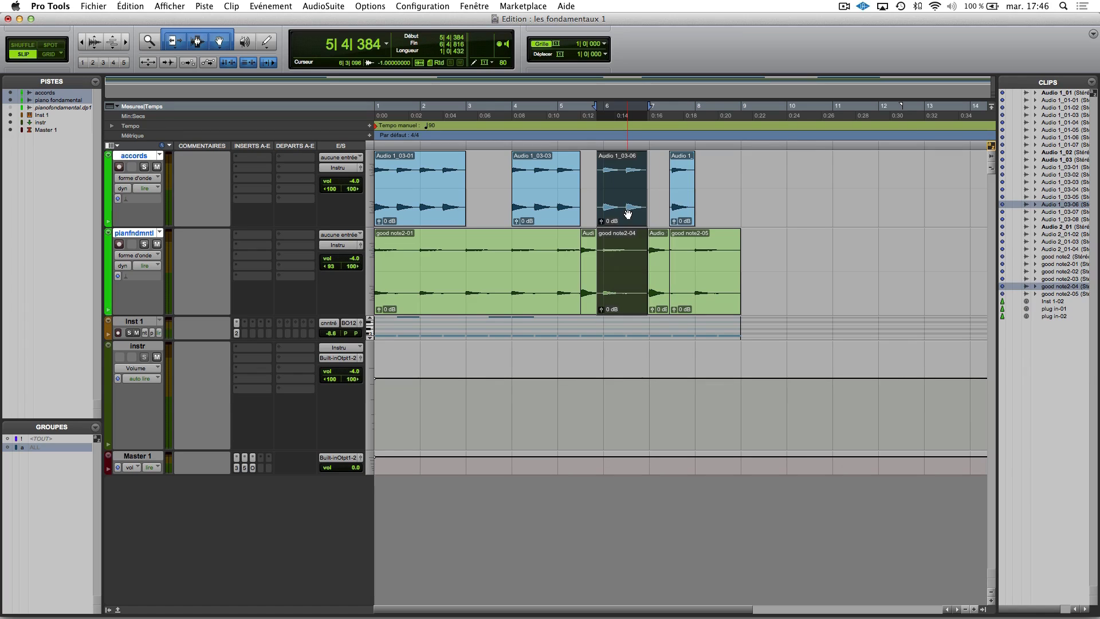
key("super+shift+c")
key("Return")
key(";")
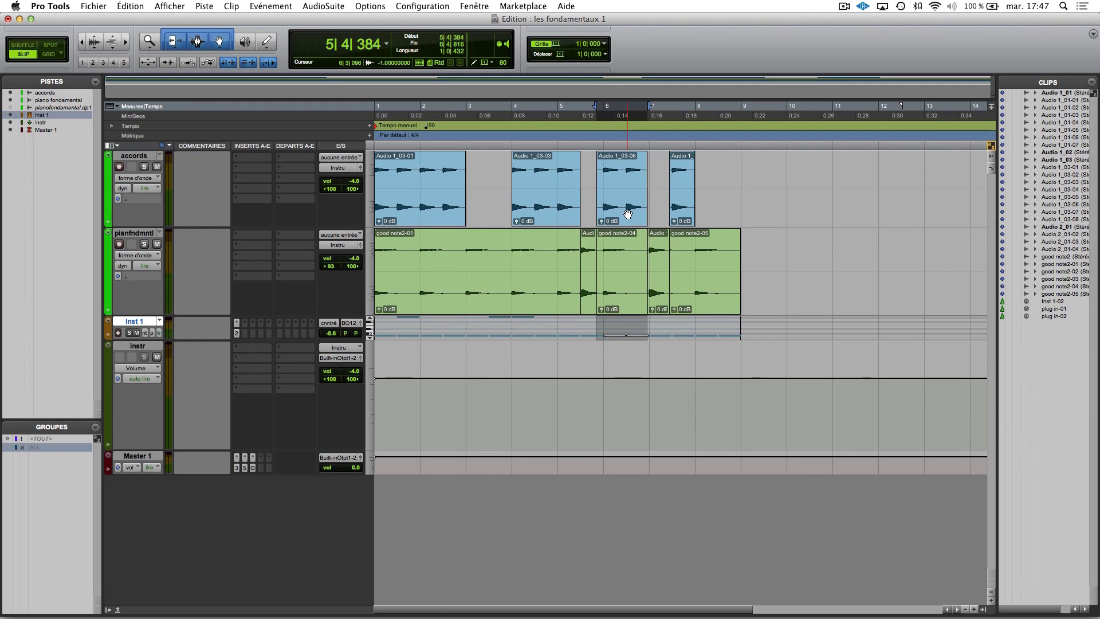
key("p")
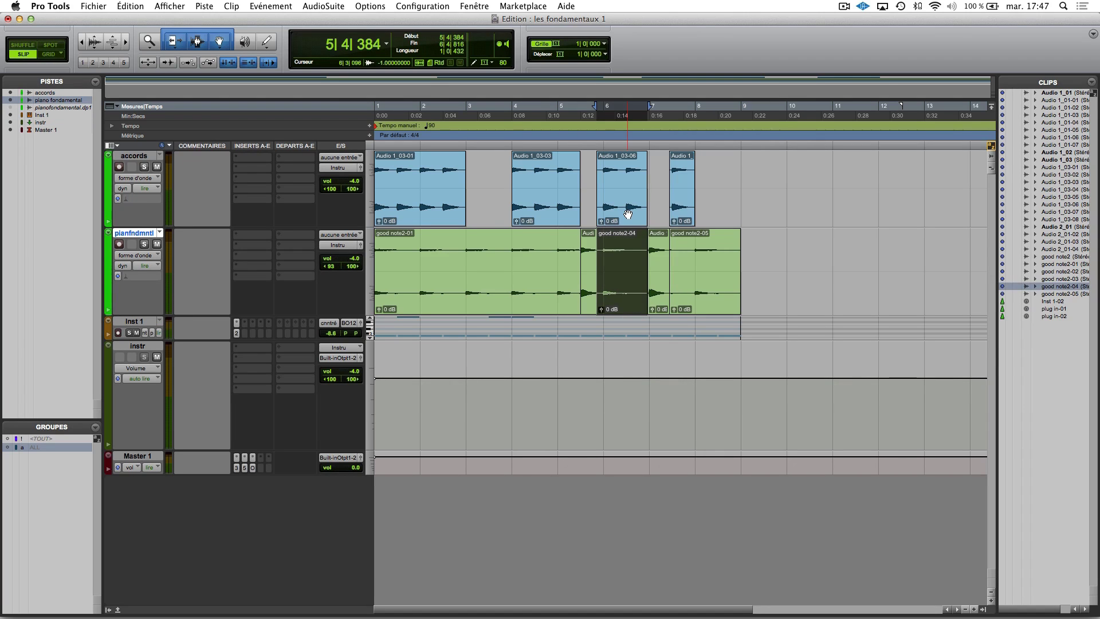
Step: Show the hidden duplicate track pianofondamental.dp1, select it, and make it active
left_click(10, 108)
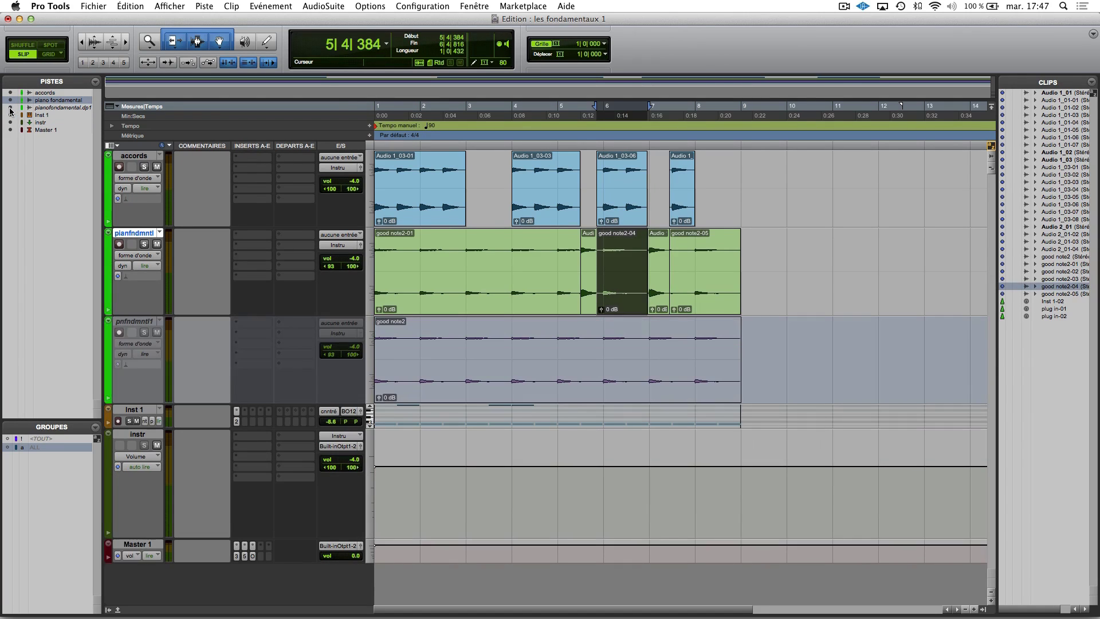
left_click(137, 320)
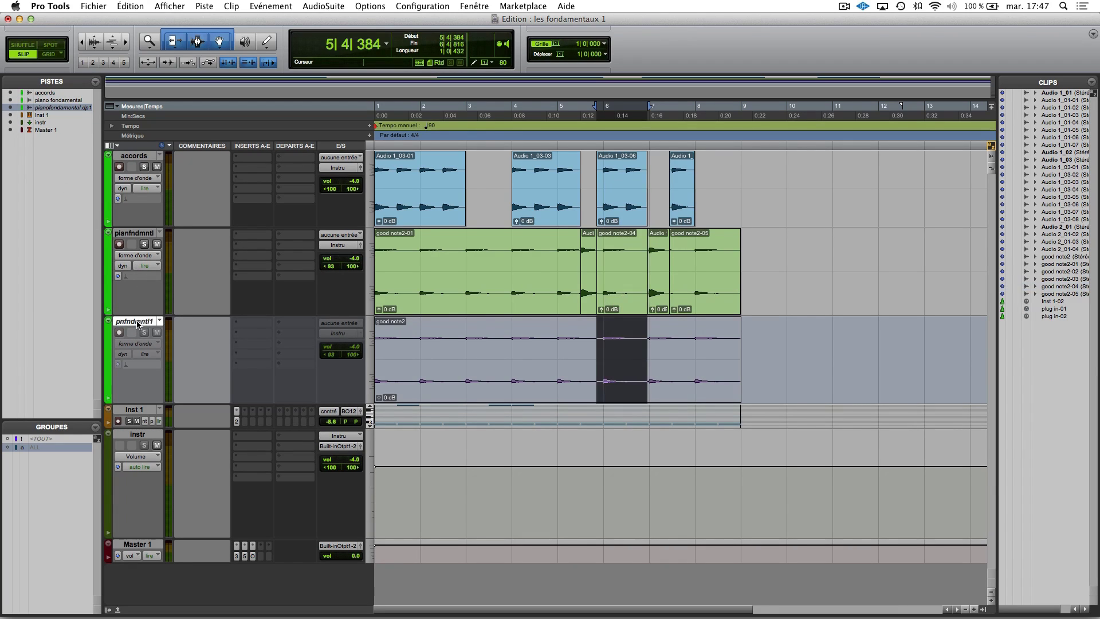
right_click(138, 320)
left_click(162, 332)
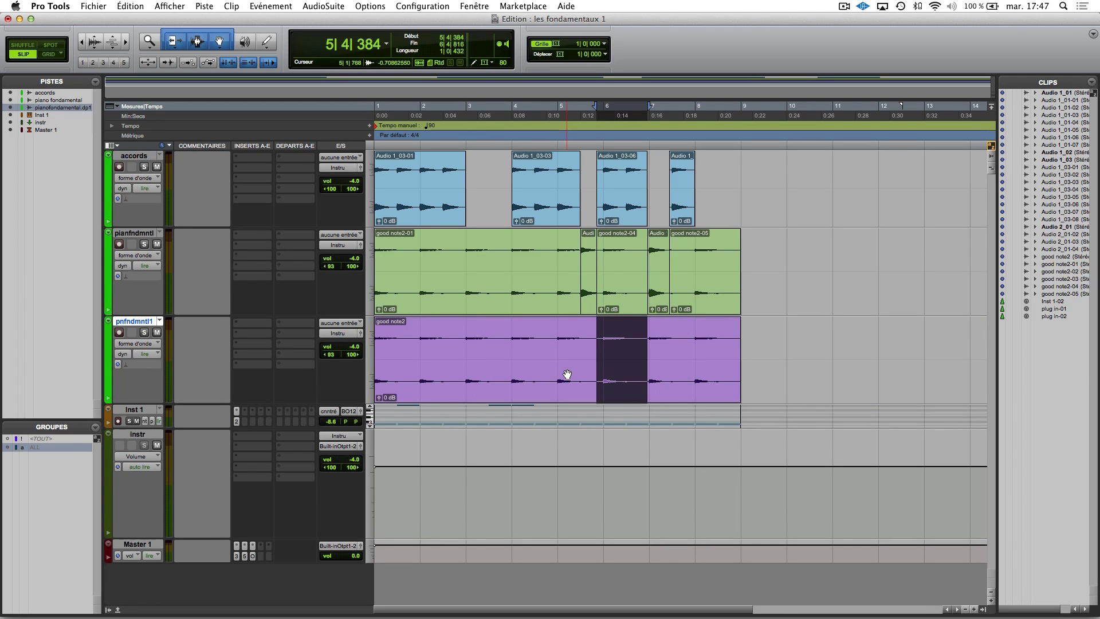
Step: Paste the copied accords clip at 5|4|384 on the duplicate piano track, play it back, and return to the session start
key("super+v")
key("space")
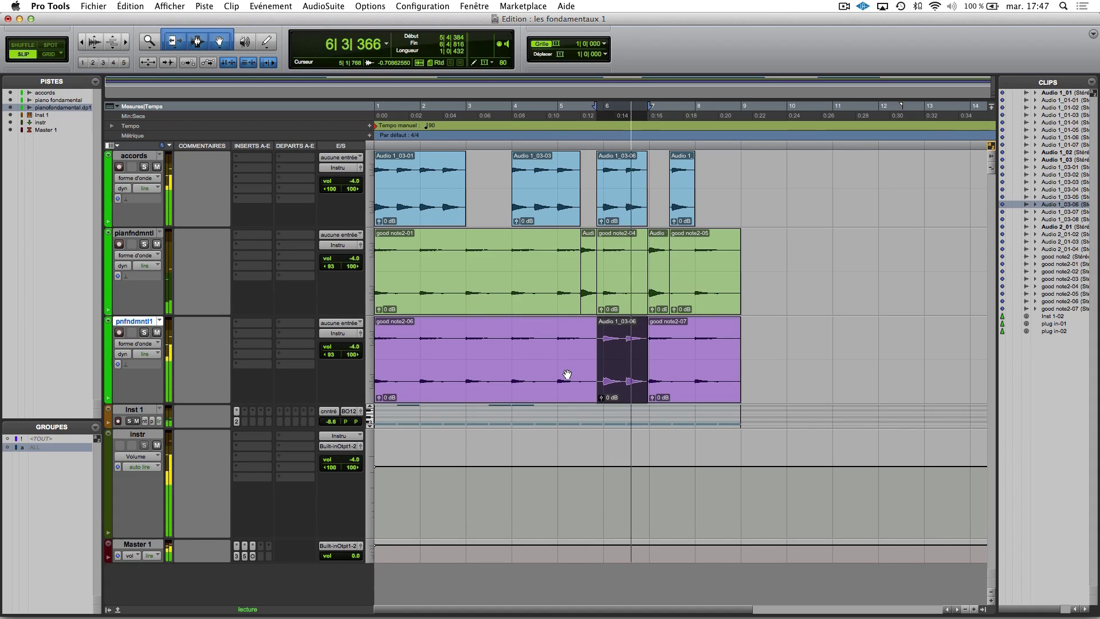
key("space")
key("Return")
Step: Save the session, and switch to the Mix window and back to the Edit window
key("super+s")
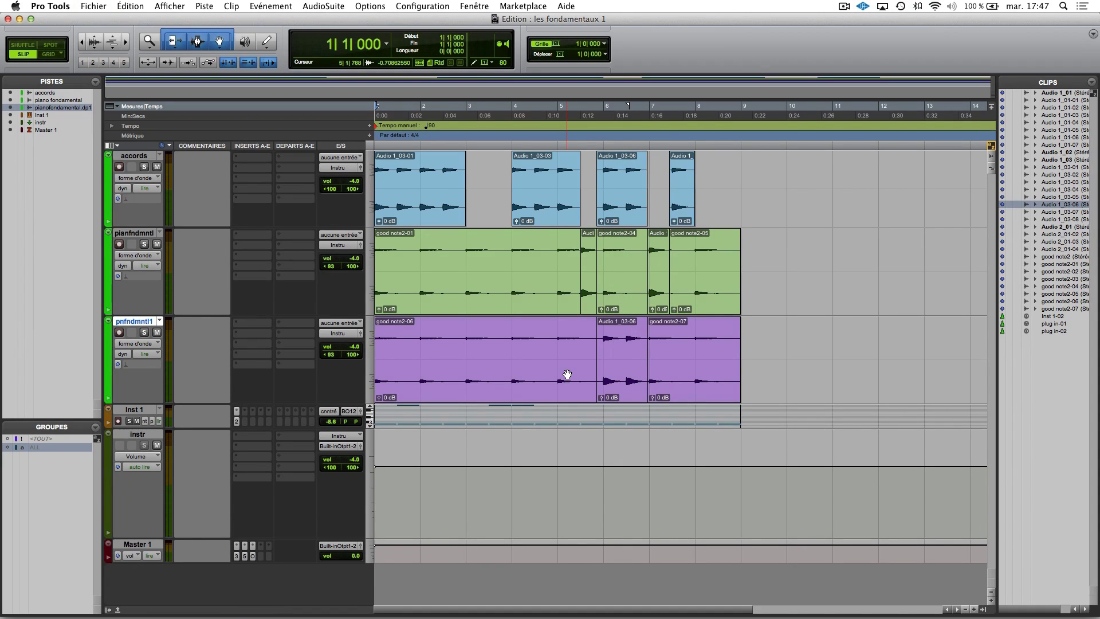
key("super+equal")
key("super+equal")
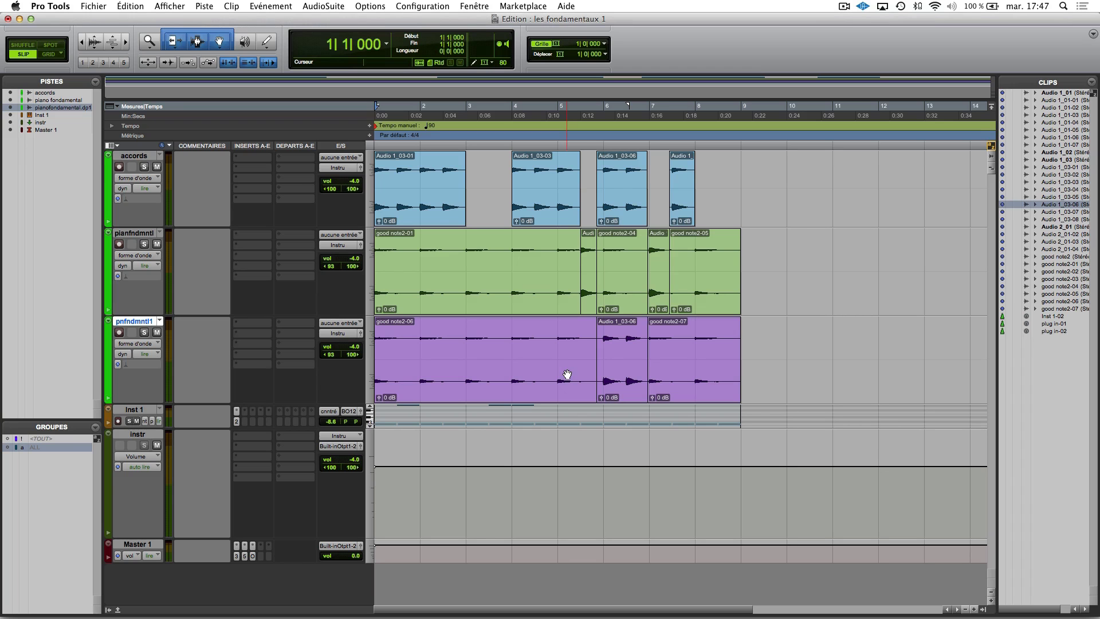